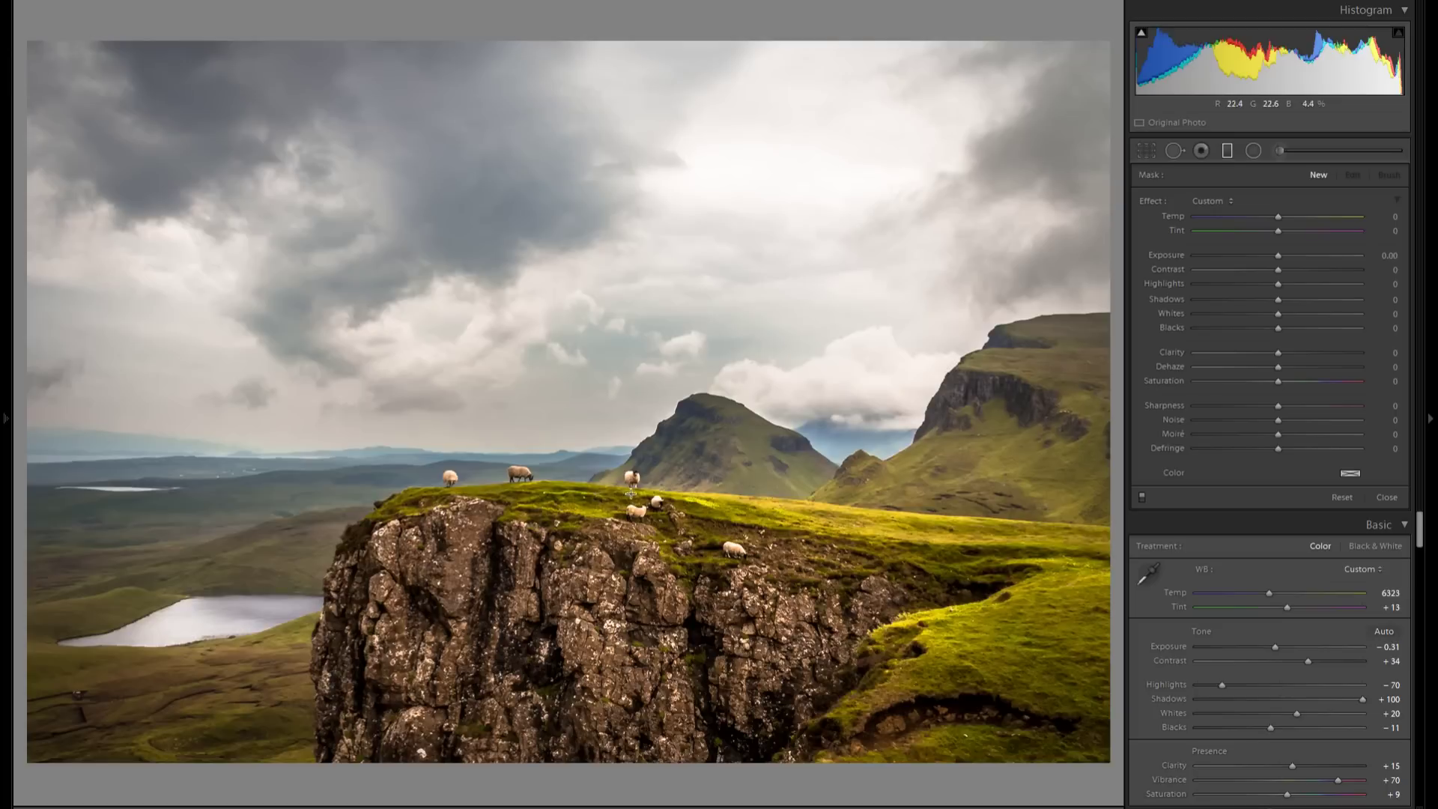
# Draw a slightly tilted graduated filter upward over the cliff and foreground, and centre it near the cliff's upper edge
pyautogui.moveTo(434, 659); pyautogui.dragTo(483, 321)
pyautogui.moveTo(460, 492); pyautogui.dragTo(448, 547)
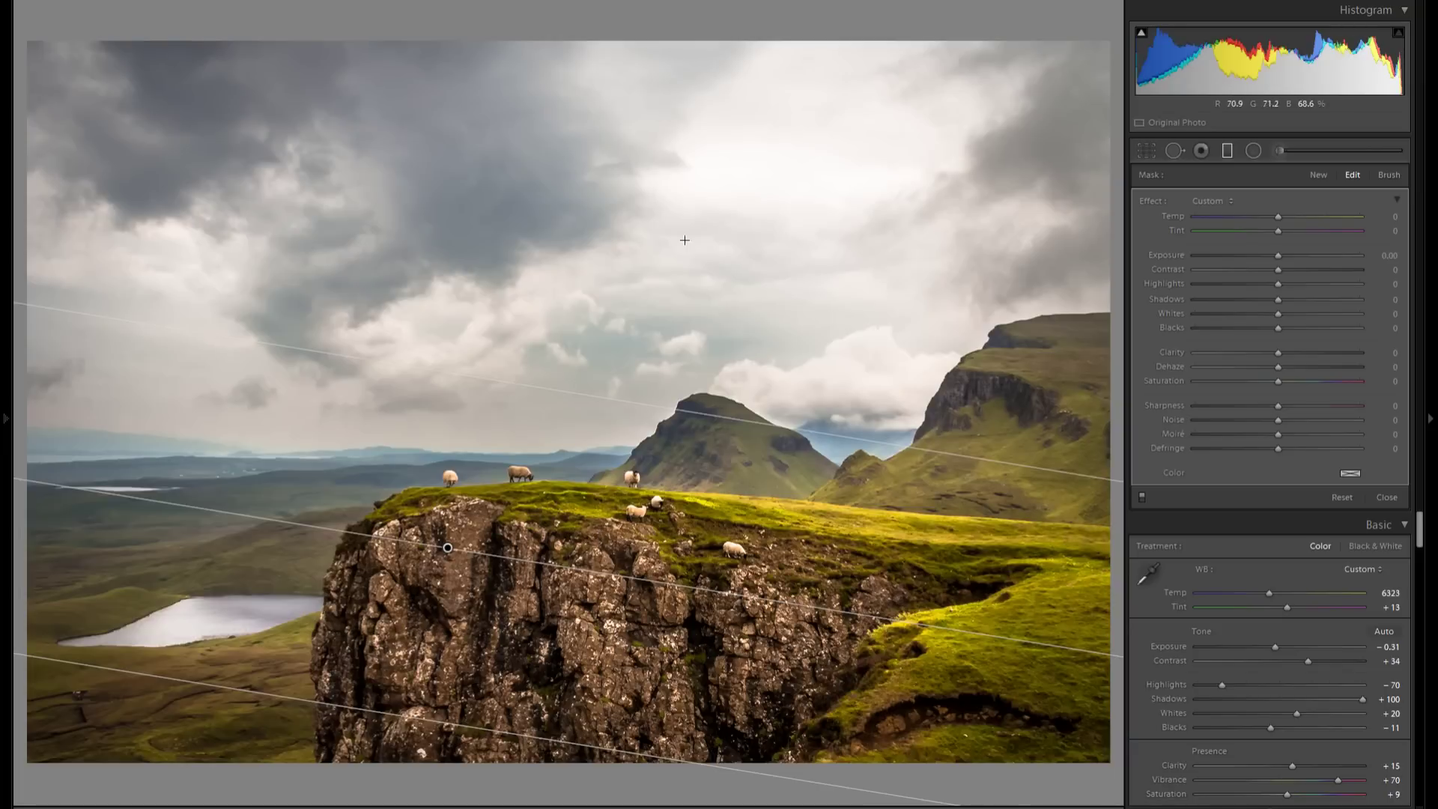
pyautogui.moveTo(448, 547); pyautogui.dragTo(463, 520)
# Try several exposure strengths on the foreground filter, settle on −0.38, and finish editing that filter
pyautogui.moveTo(1278, 252); pyautogui.dragTo(1271, 254)
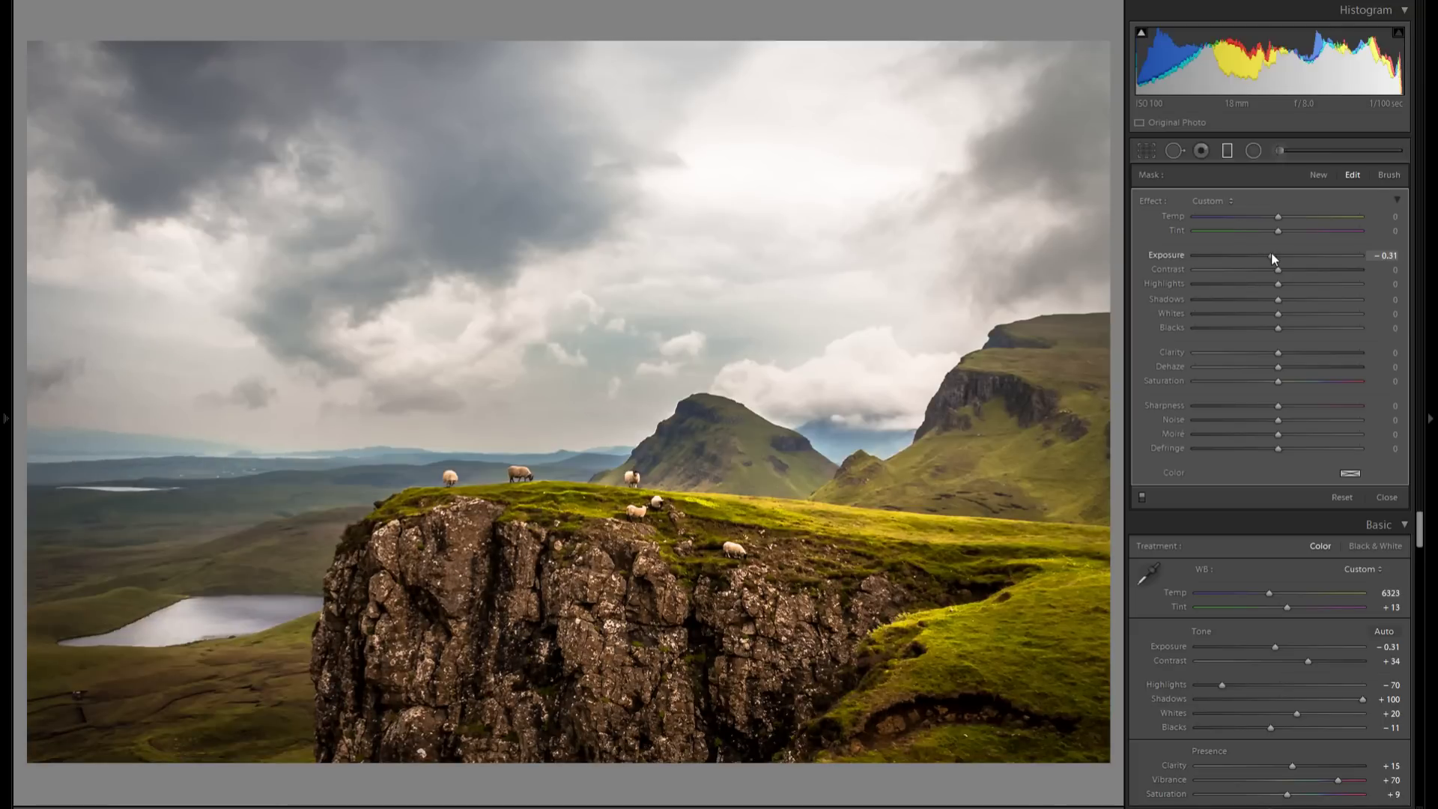
pyautogui.moveTo(1270, 253); pyautogui.dragTo(1225, 260)
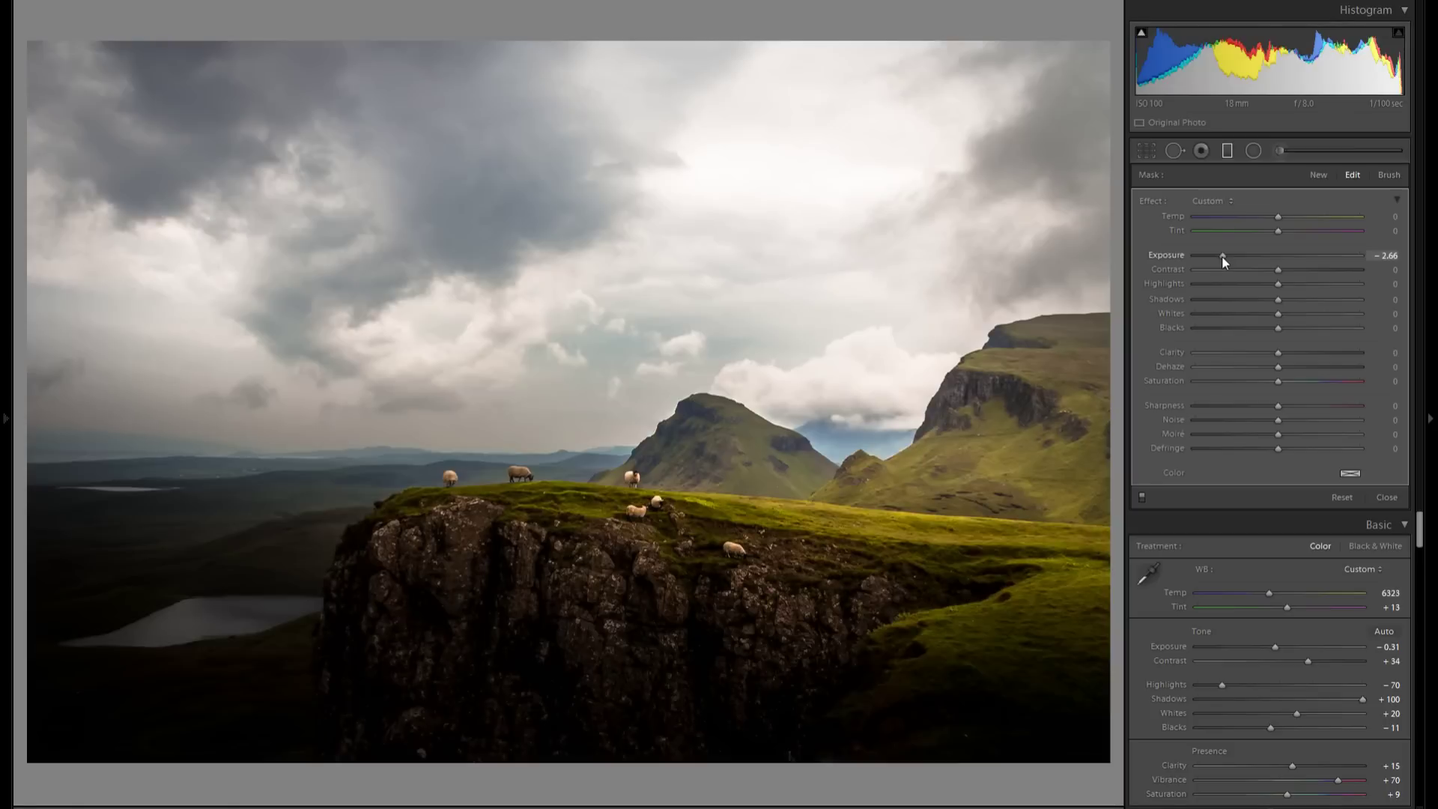
pyautogui.moveTo(1220, 256); pyautogui.dragTo(1269, 252)
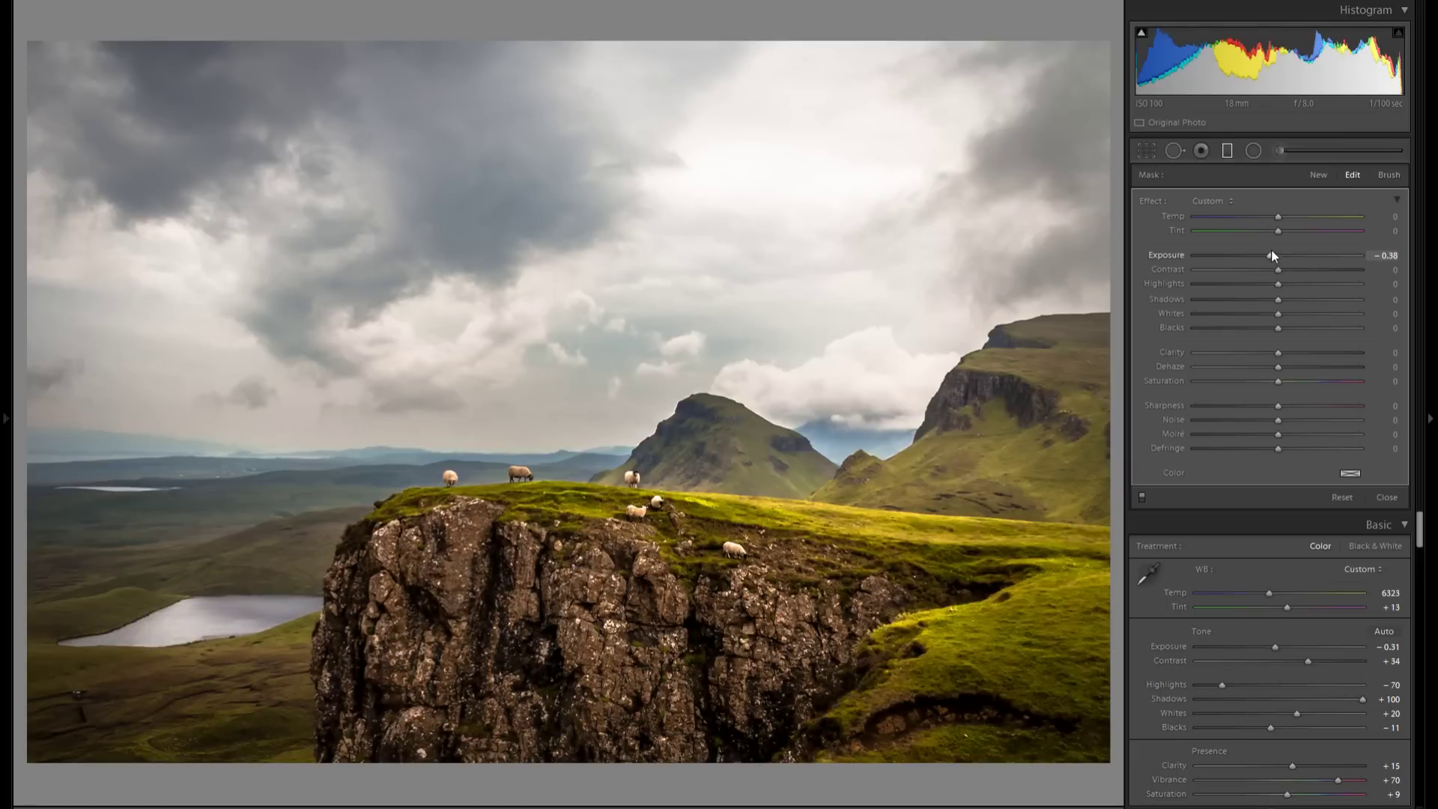
pyautogui.press('Delete')
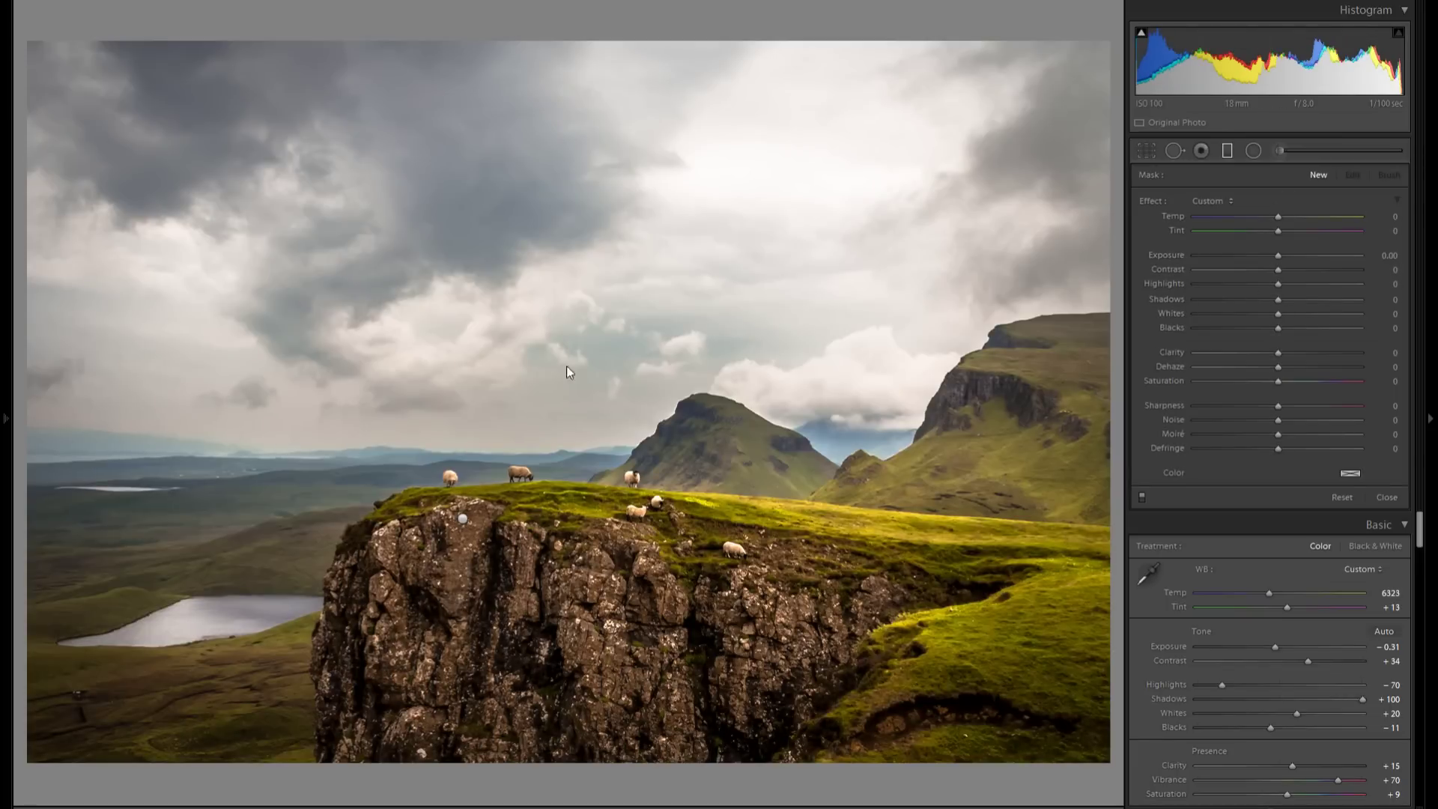
# Add a second tilted graduated filter over the foreground with the mask overlay as a guide, and set its exposure to 0.20
pyautogui.press('o')
pyautogui.moveTo(554, 377); pyautogui.dragTo(504, 670)
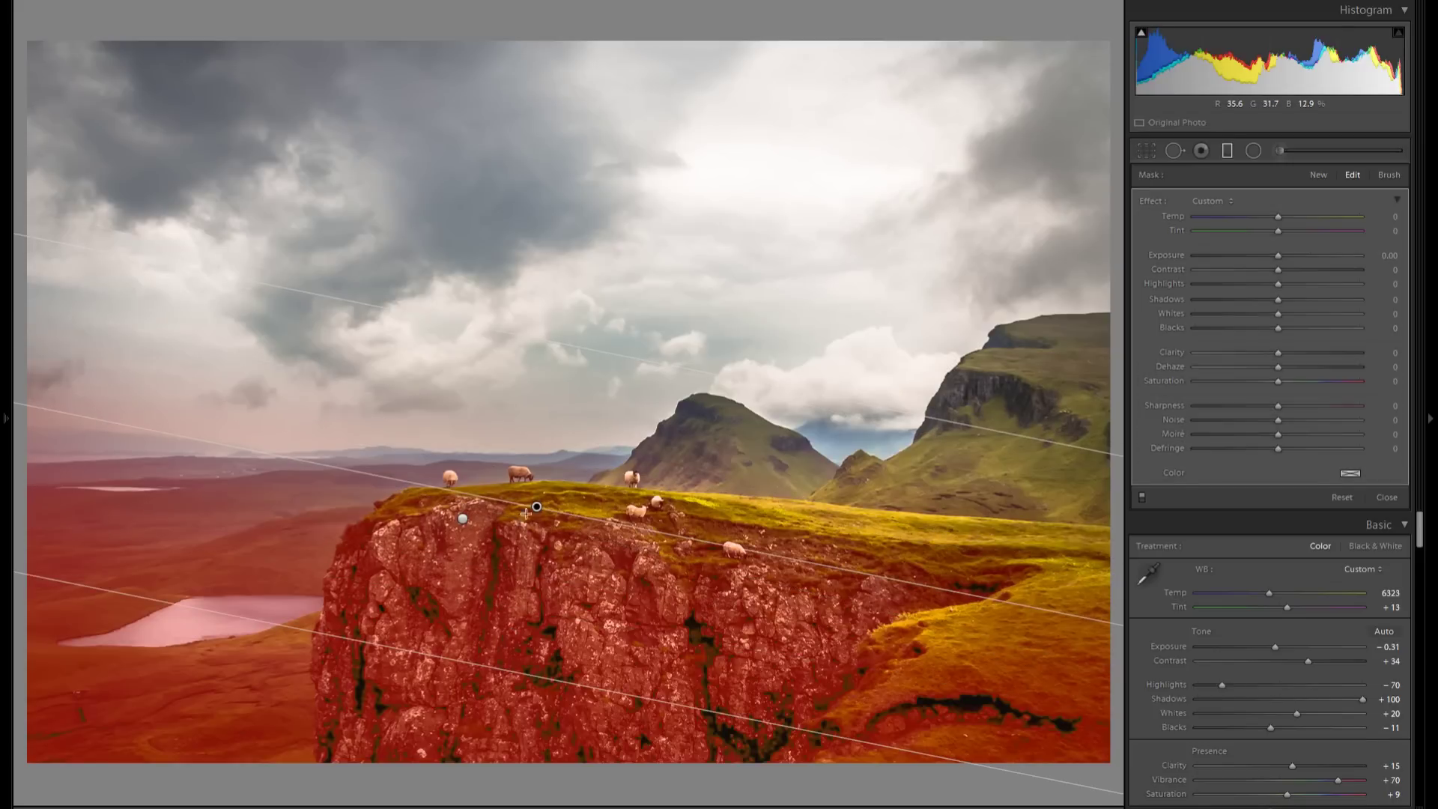
pyautogui.moveTo(1279, 255); pyautogui.dragTo(1285, 253)
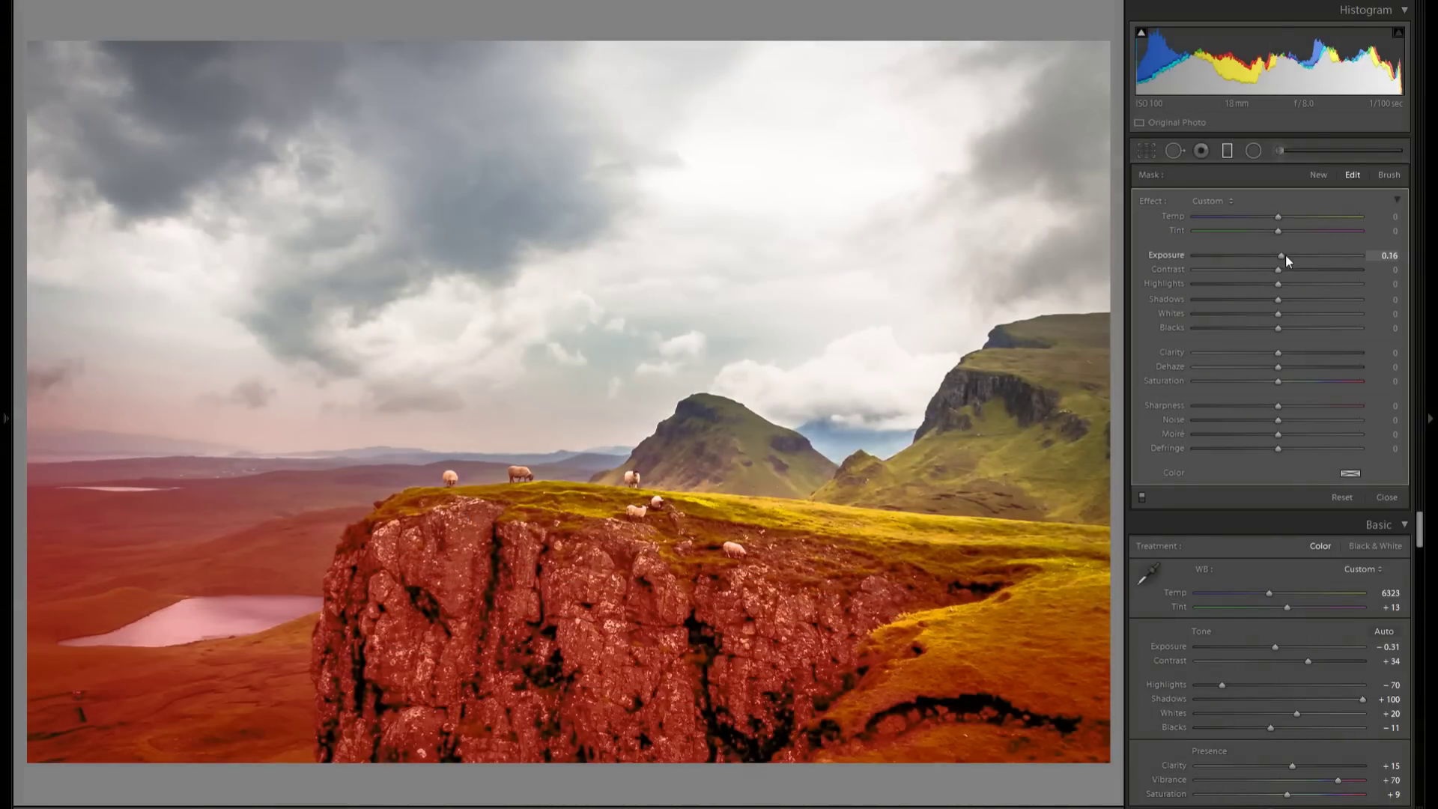
pyautogui.press('o')
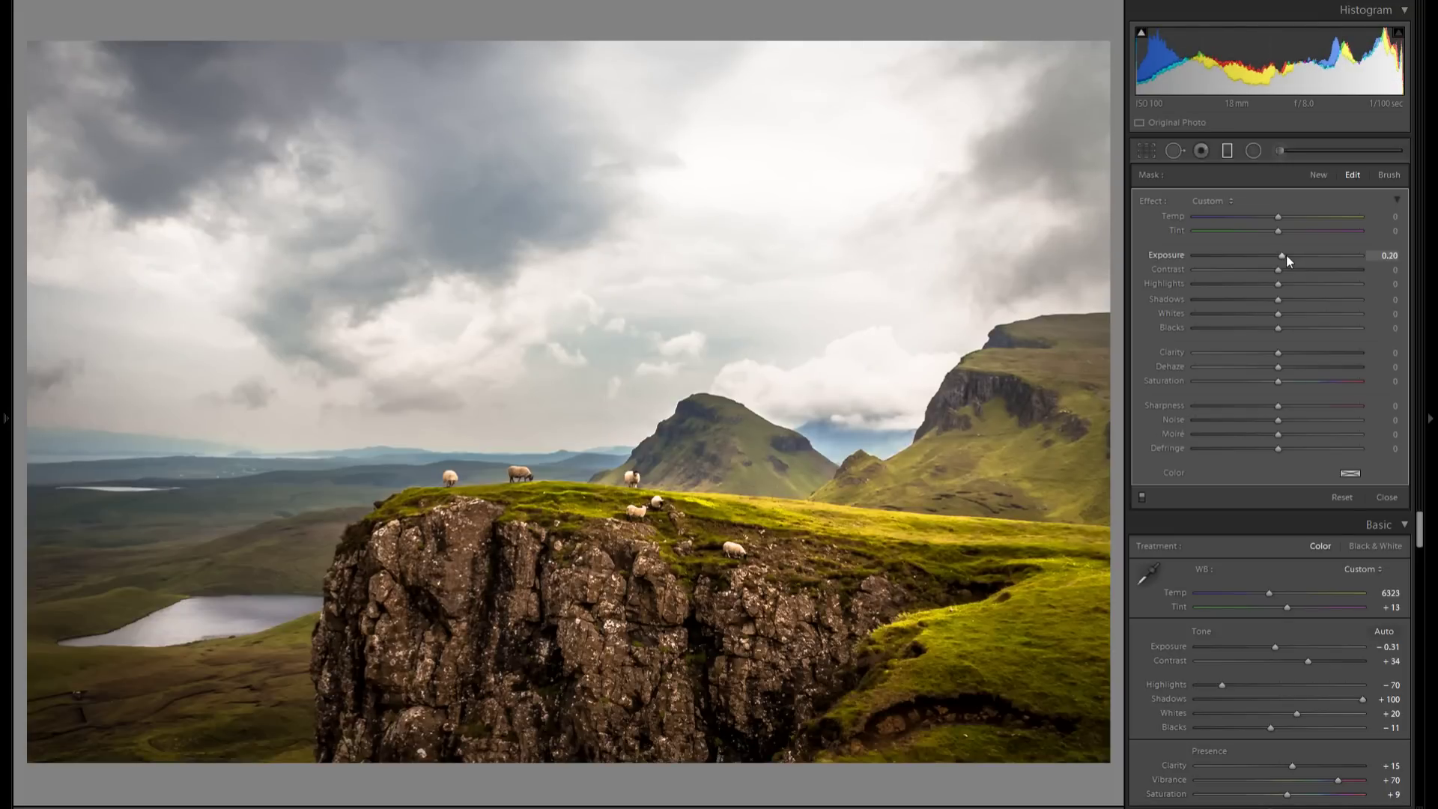
# Compare the photo without and with the two graduated filters, and deselect the active filter
pyautogui.click(1142, 497)
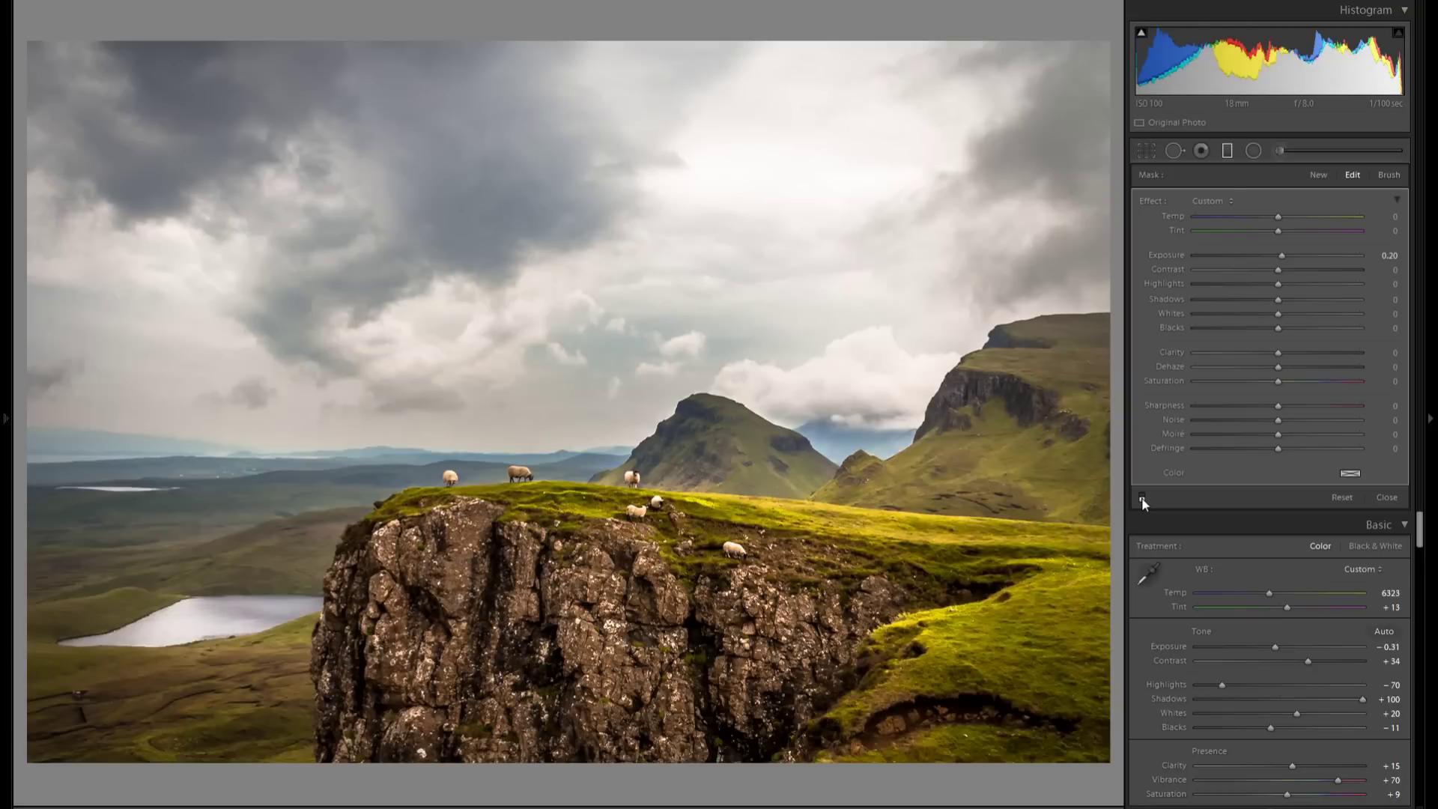
pyautogui.click(1141, 496)
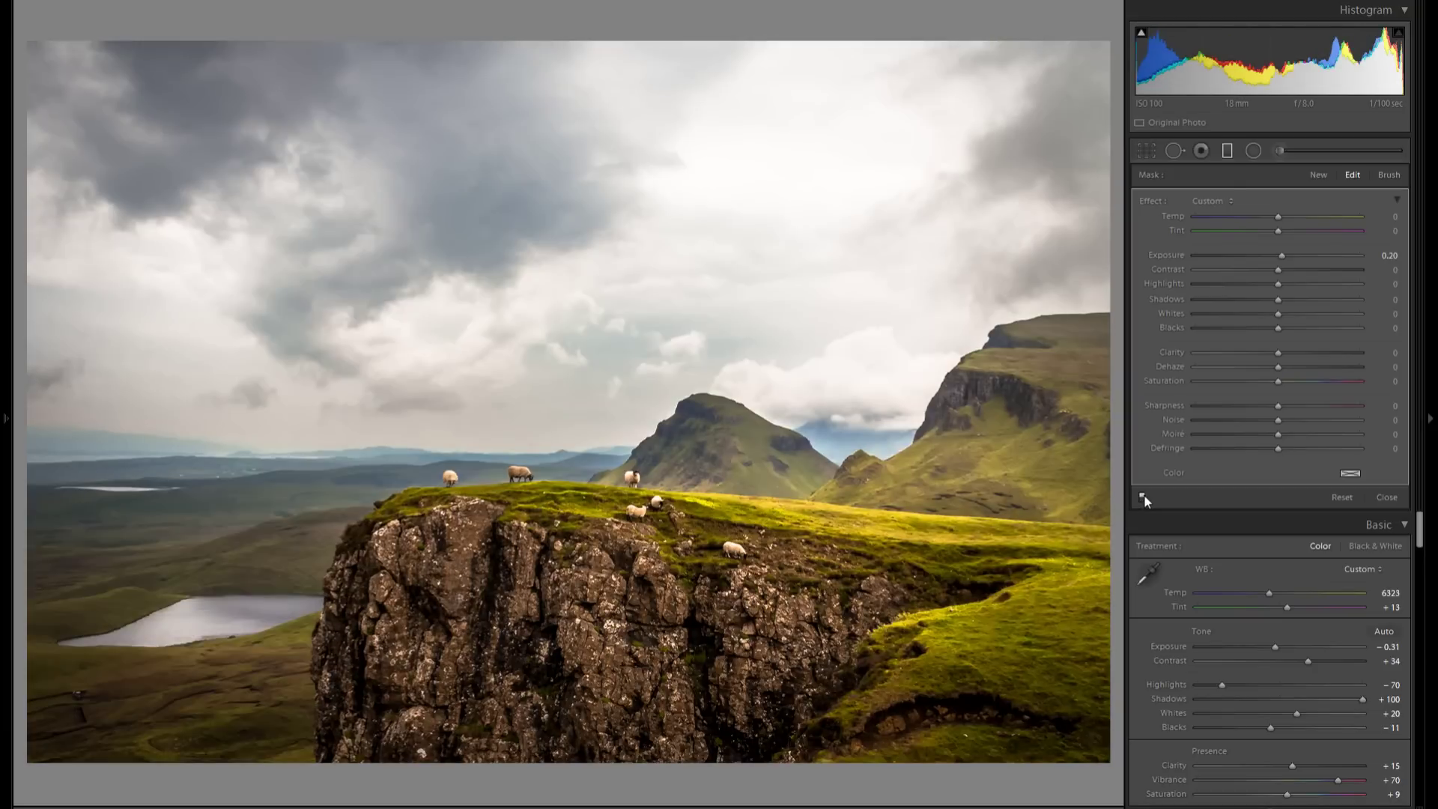
pyautogui.press('Escape')
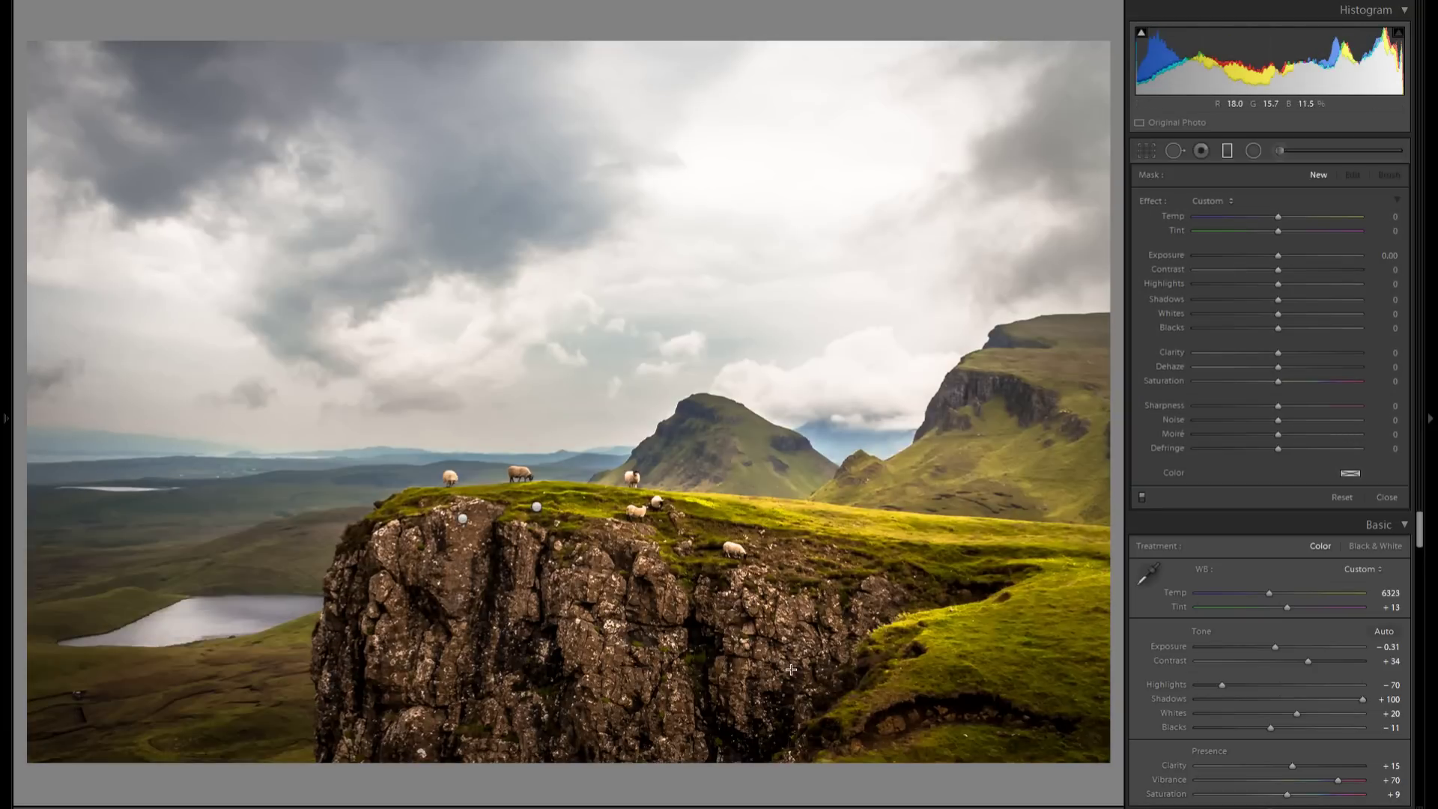
# Add a diagonal graduated filter over the lower-right grass, set its exposure to −0.56, and shift it slightly up and left
pyautogui.moveTo(723, 558); pyautogui.dragTo(803, 639)
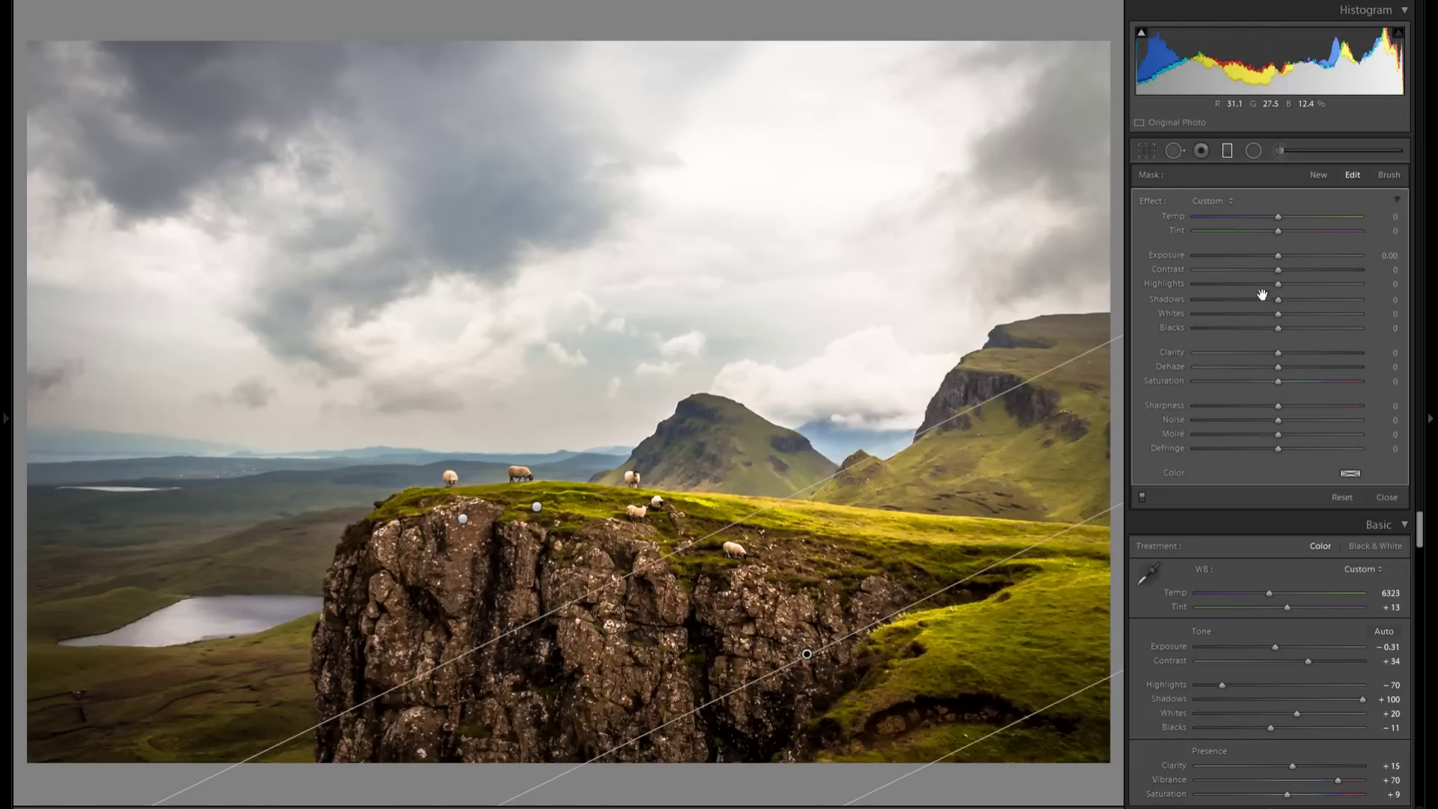
pyautogui.moveTo(1279, 256); pyautogui.dragTo(1266, 256)
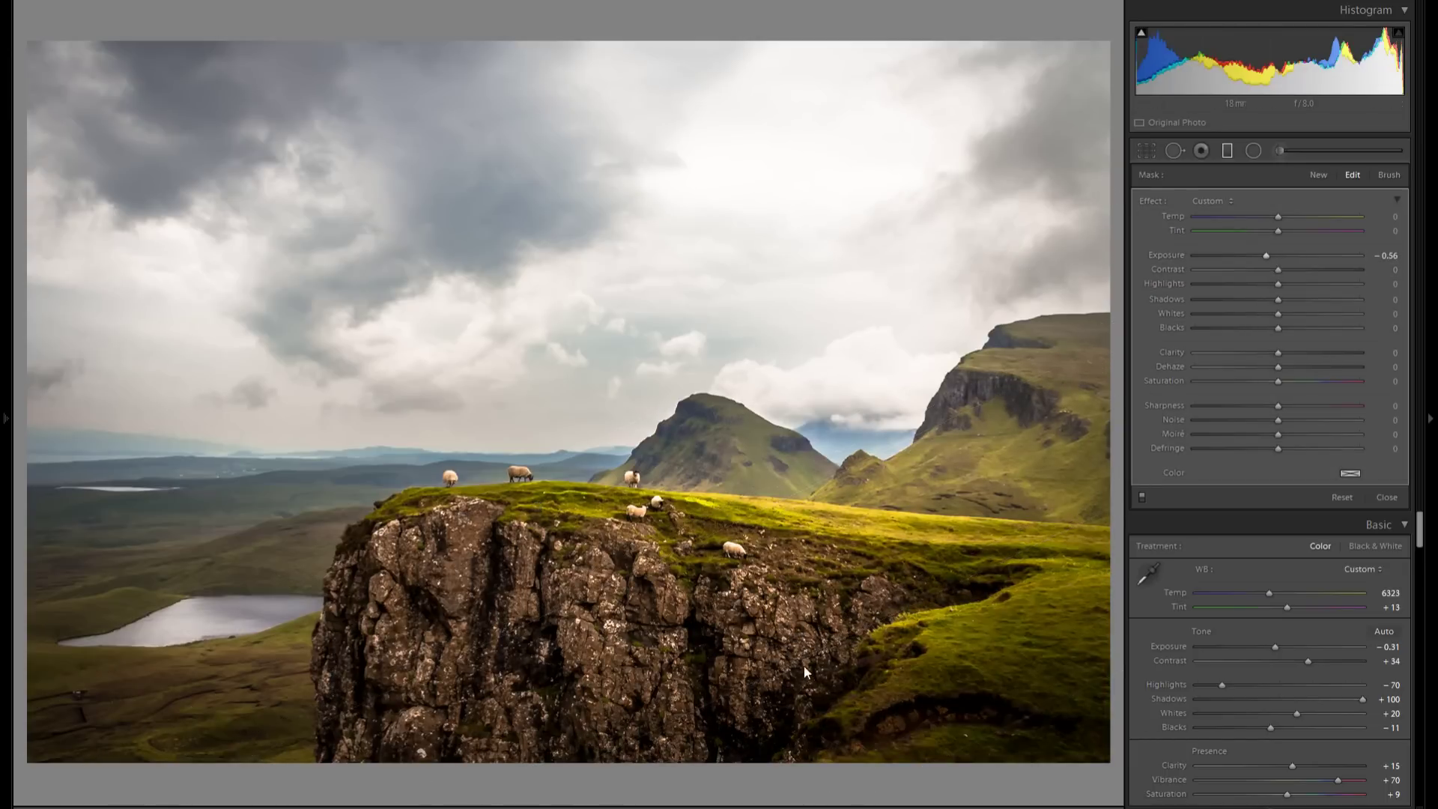
pyautogui.moveTo(805, 648); pyautogui.dragTo(792, 633)
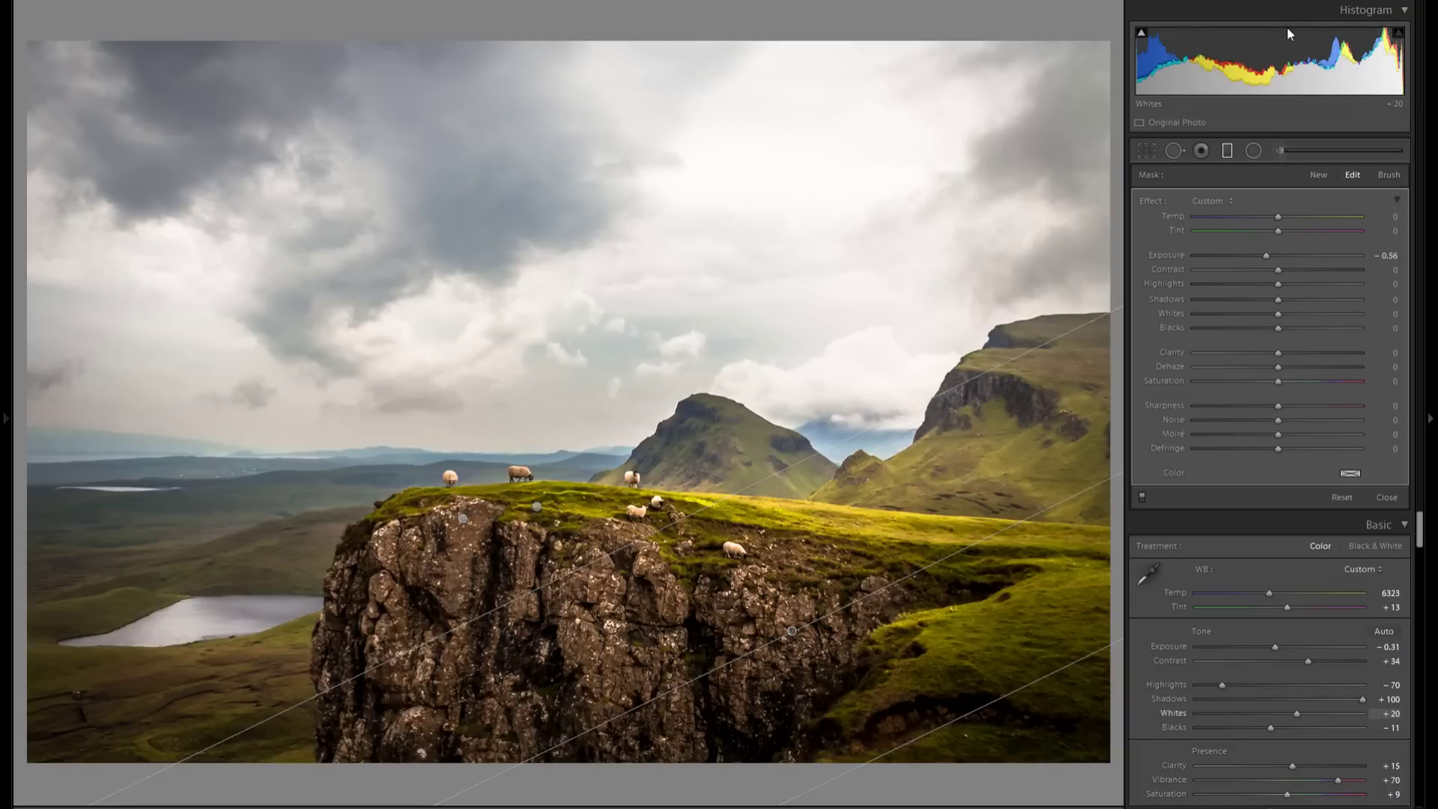
# Add a new diagonal graduated filter over the dark clouds in the sky's upper-left corner and set its exposure to −1.03
pyautogui.click(1316, 175)
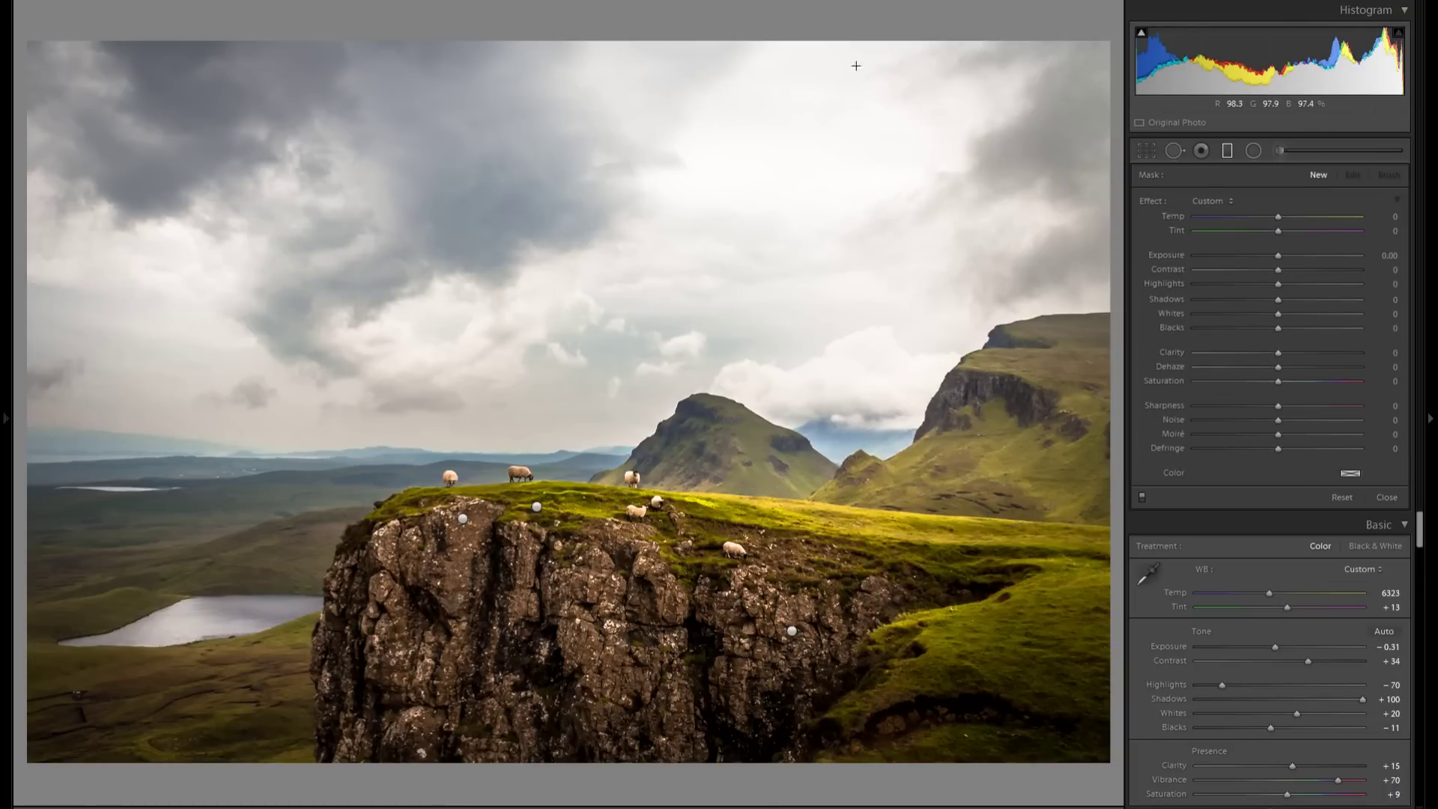
pyautogui.moveTo(248, 74); pyautogui.dragTo(283, 153)
pyautogui.moveTo(330, 335); pyautogui.dragTo(429, 459)
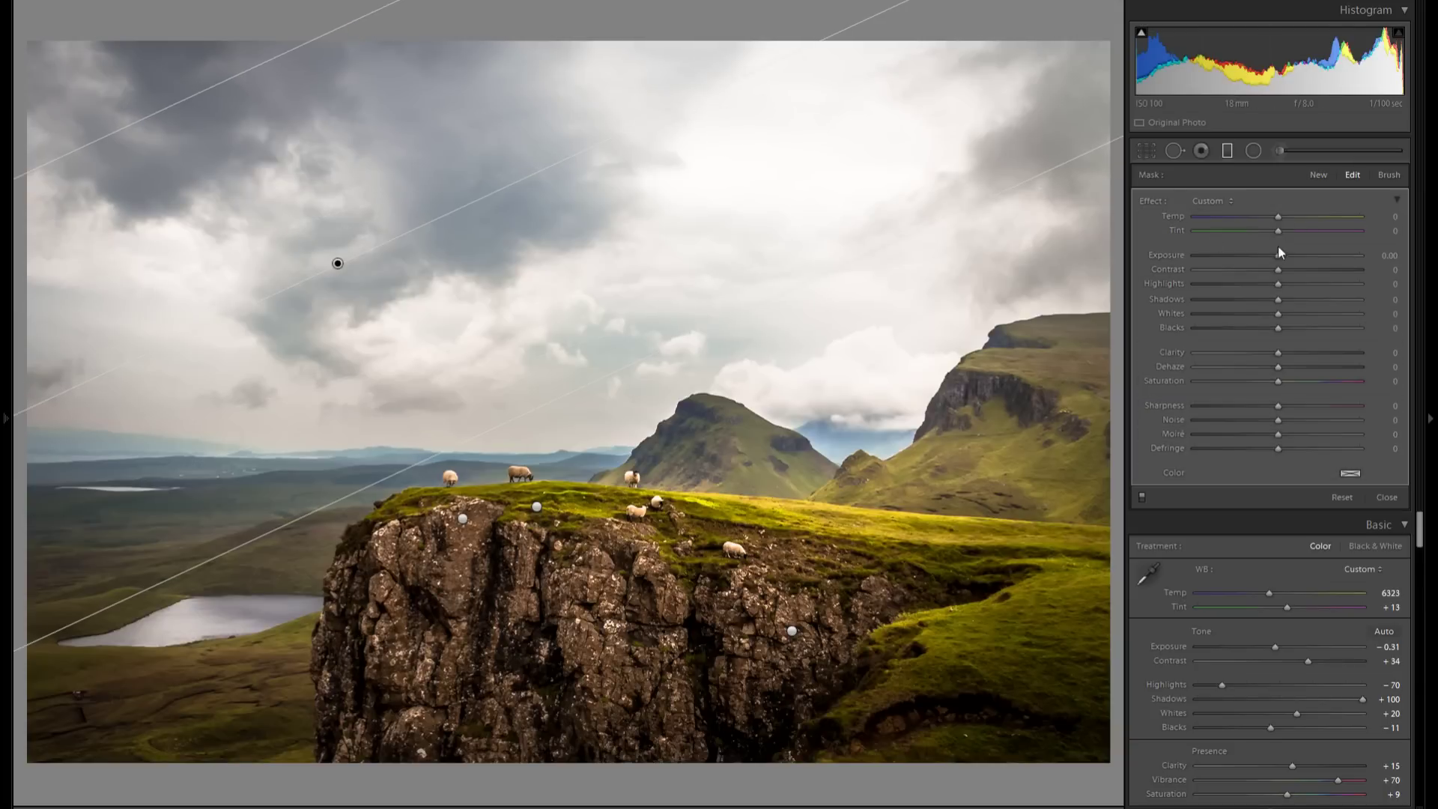
pyautogui.moveTo(1276, 257); pyautogui.dragTo(1263, 258)
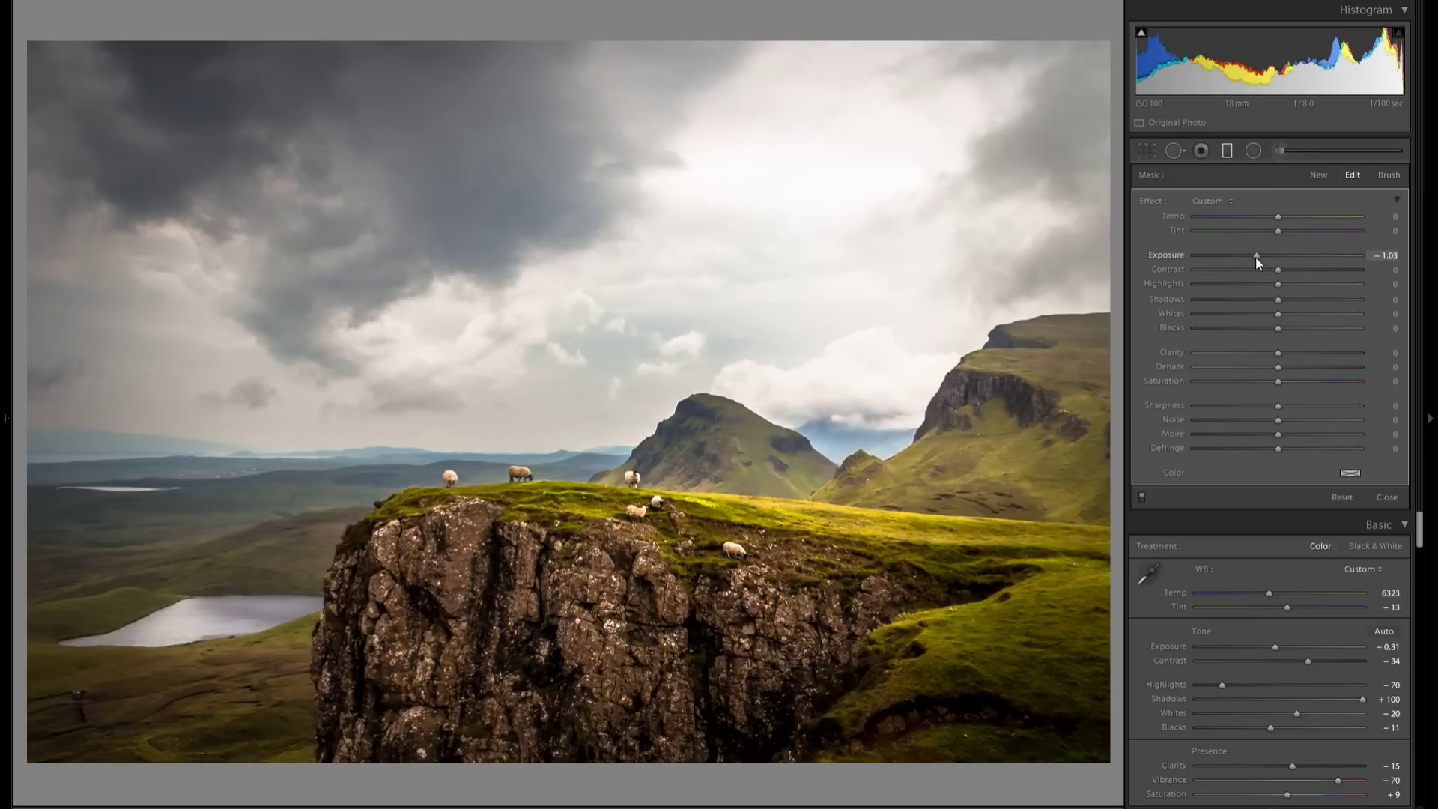
# Compare the photo before and after all graduated filters, including the darkened sky
pyautogui.click(1143, 497)
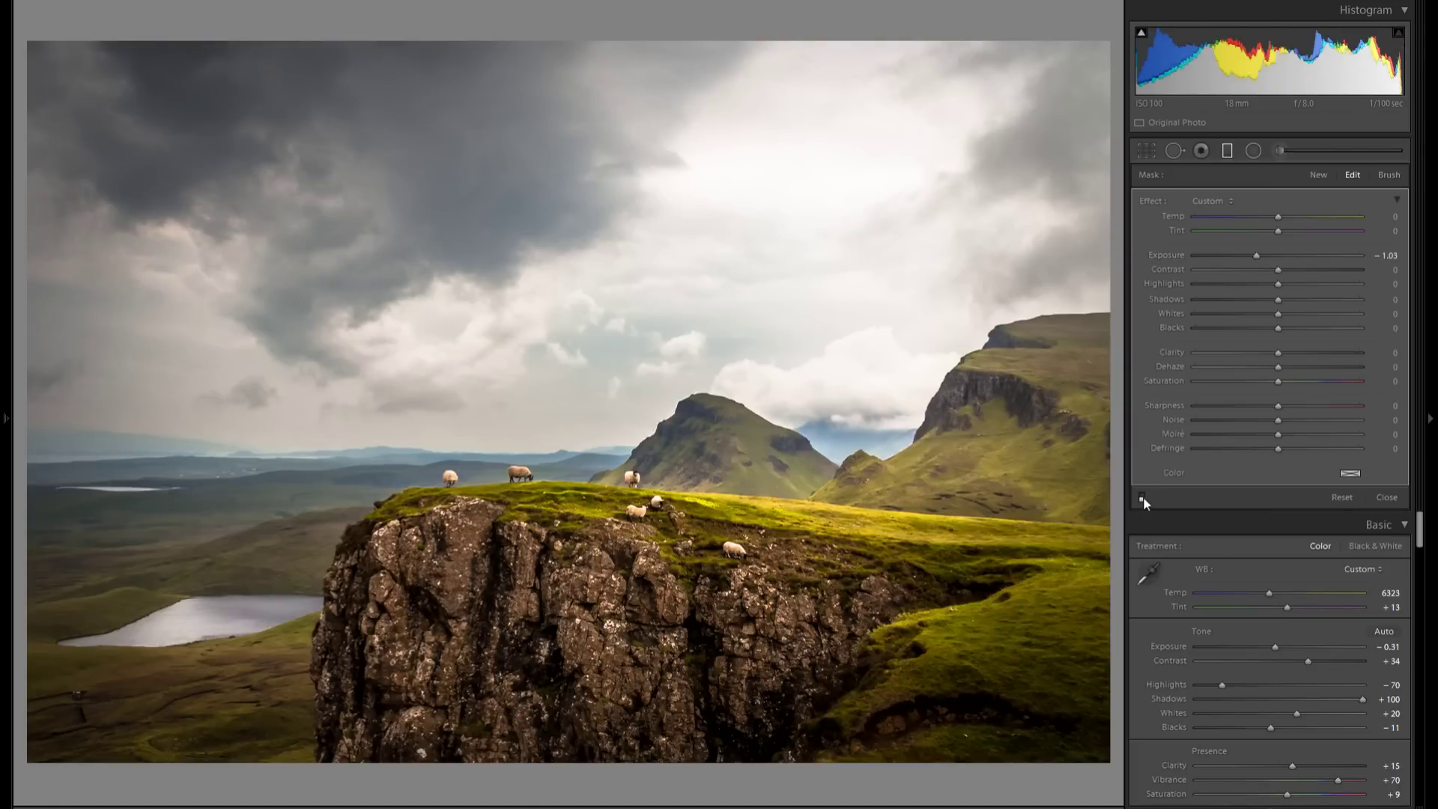
pyautogui.click(1142, 496)
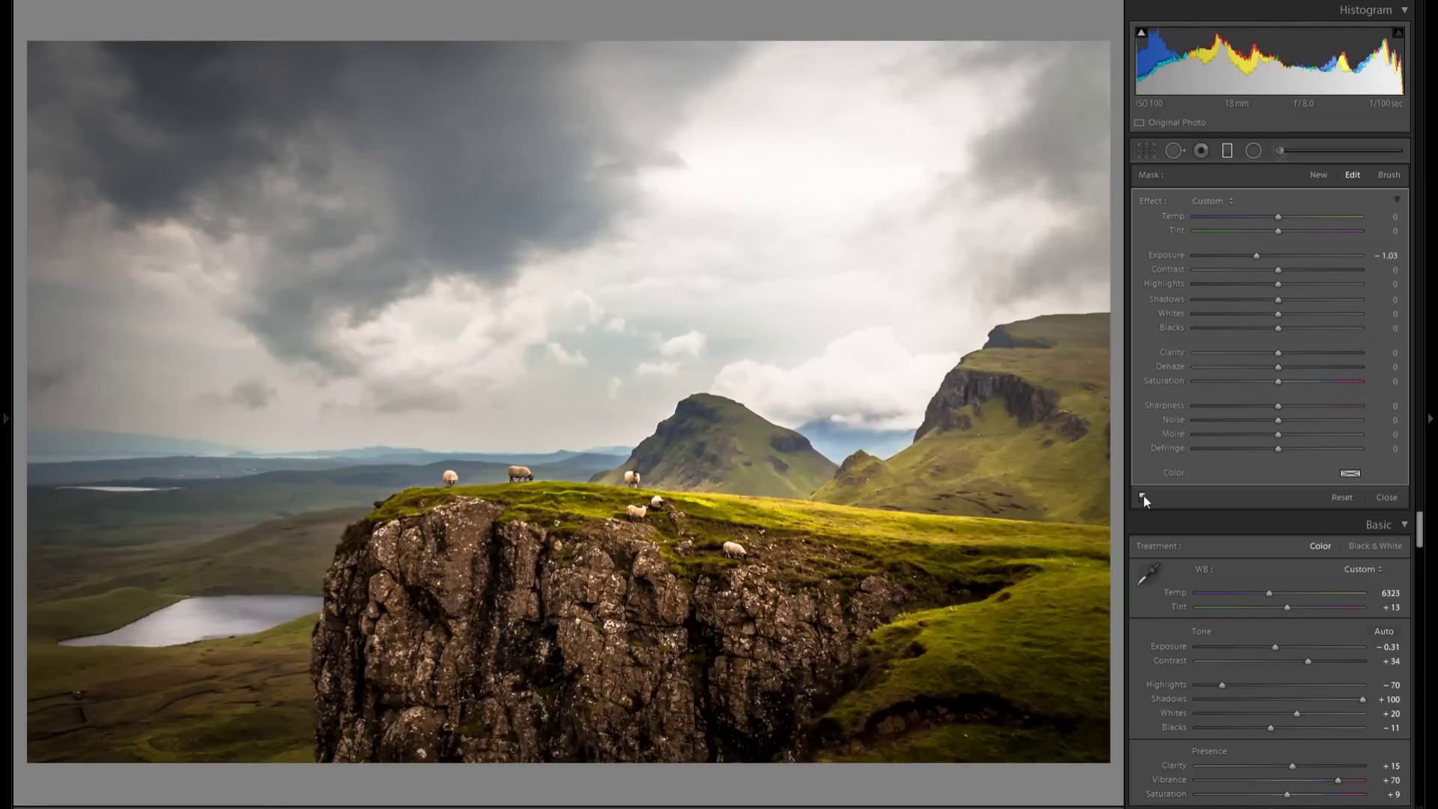
pyautogui.click(1143, 497)
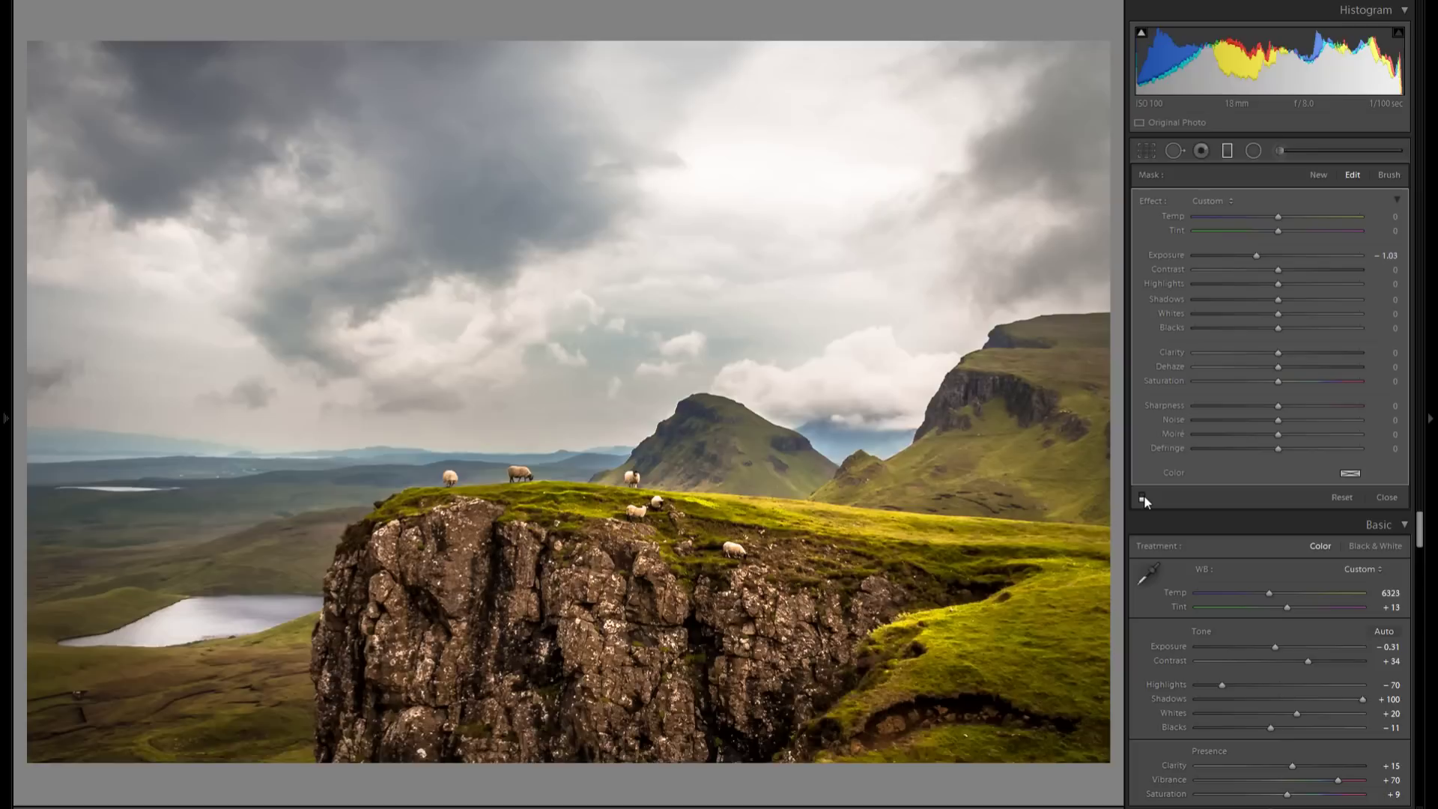
pyautogui.click(1143, 496)
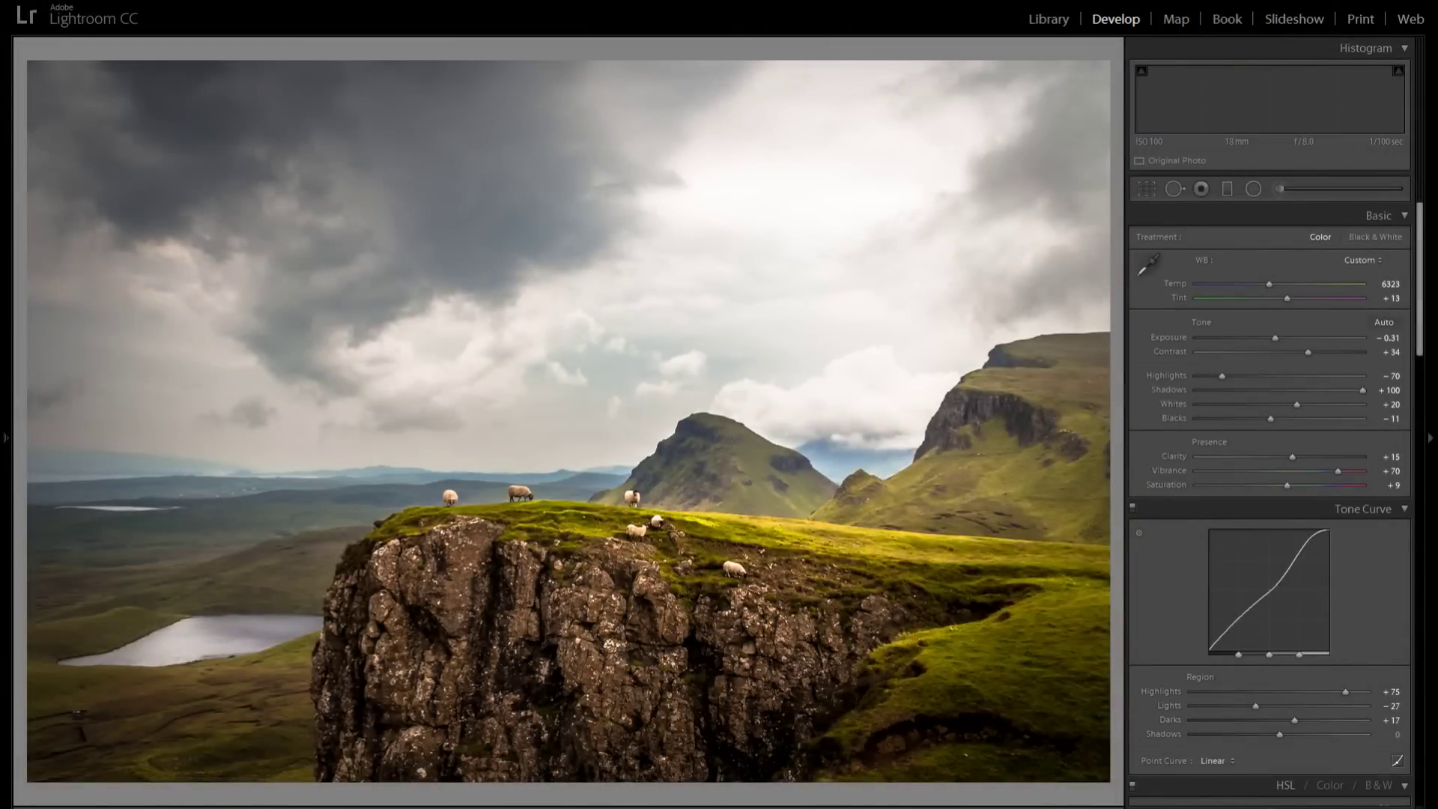
# Switch to the harbour sunset photo and examine the crescent moon up close
pyautogui.press('Right')
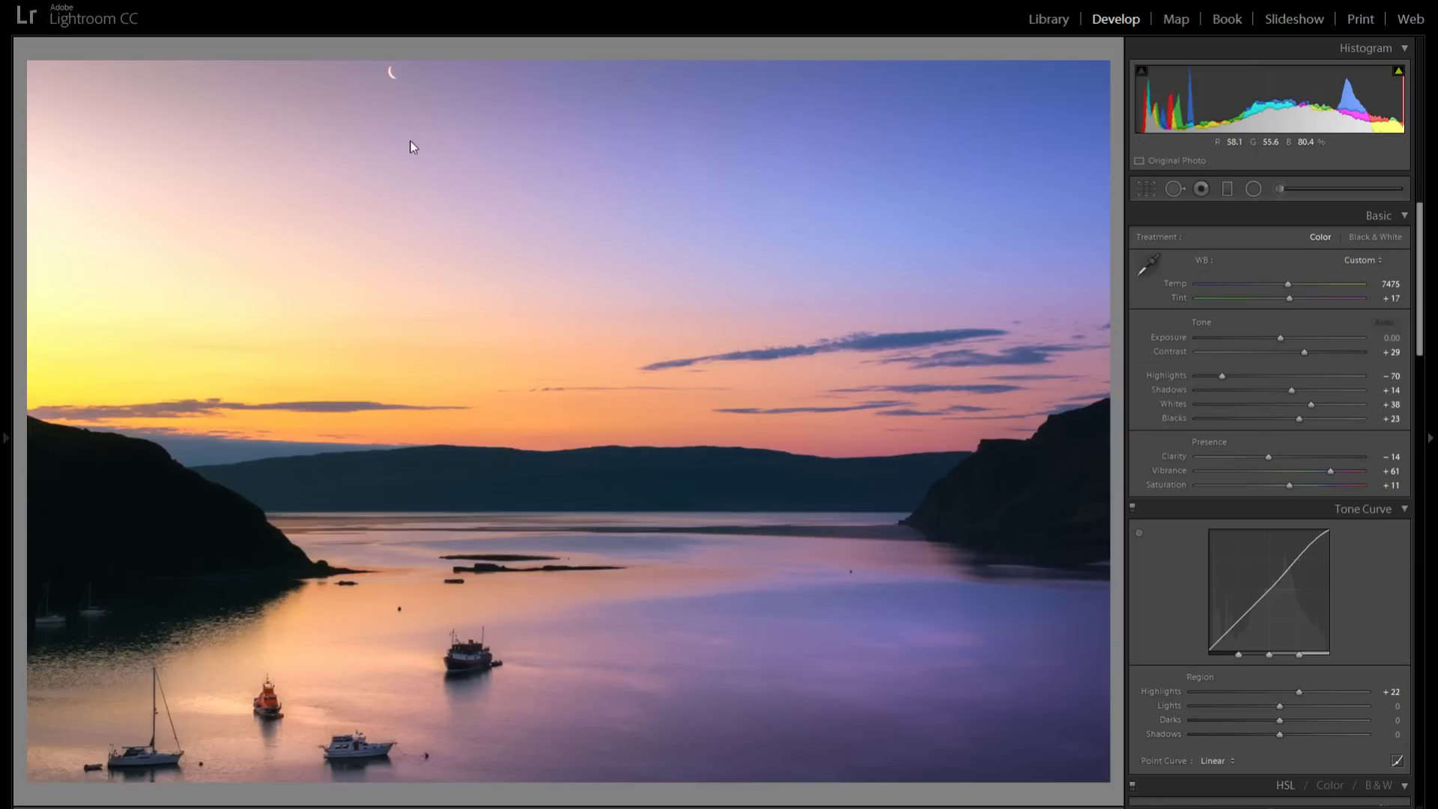
pyautogui.click(393, 72)
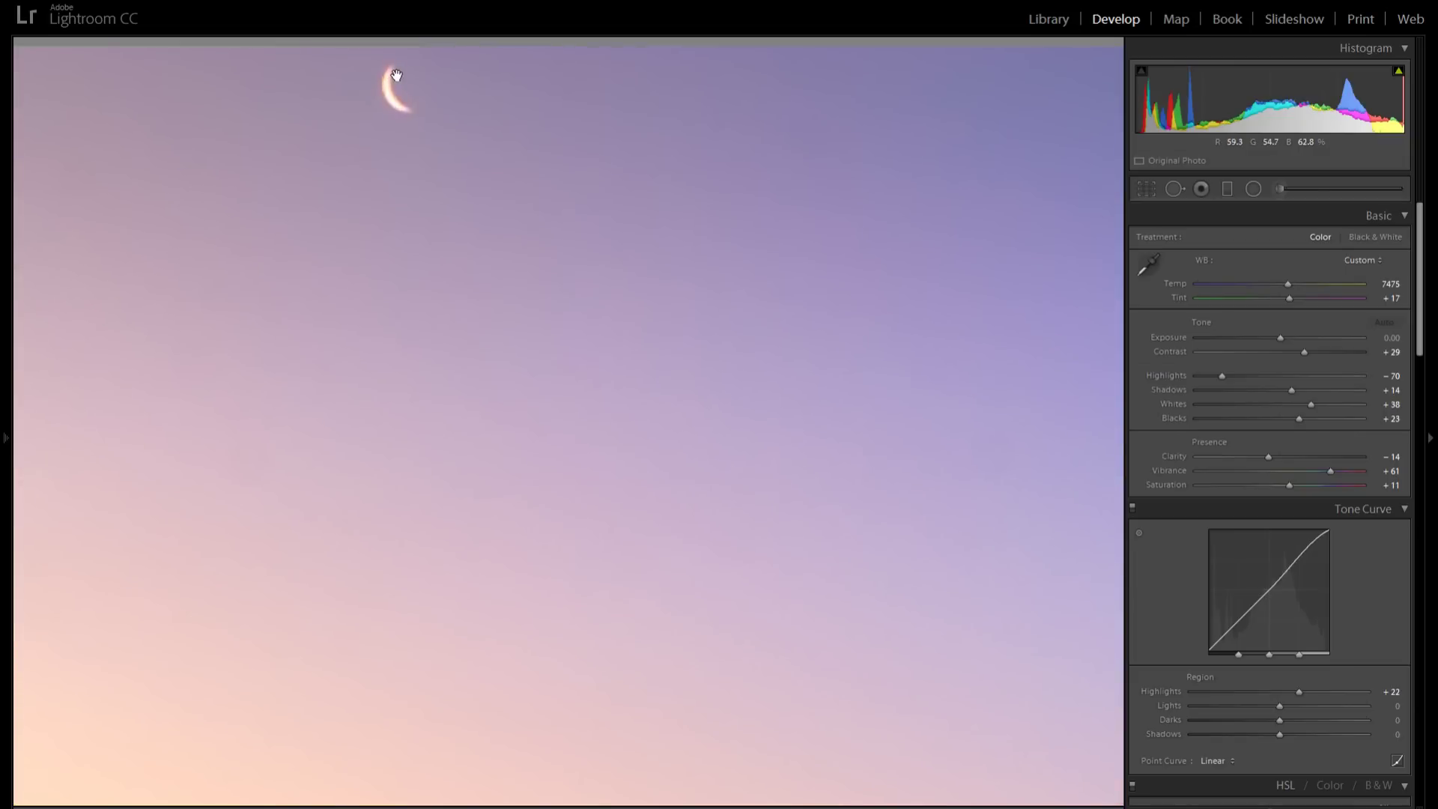
pyautogui.click(396, 76)
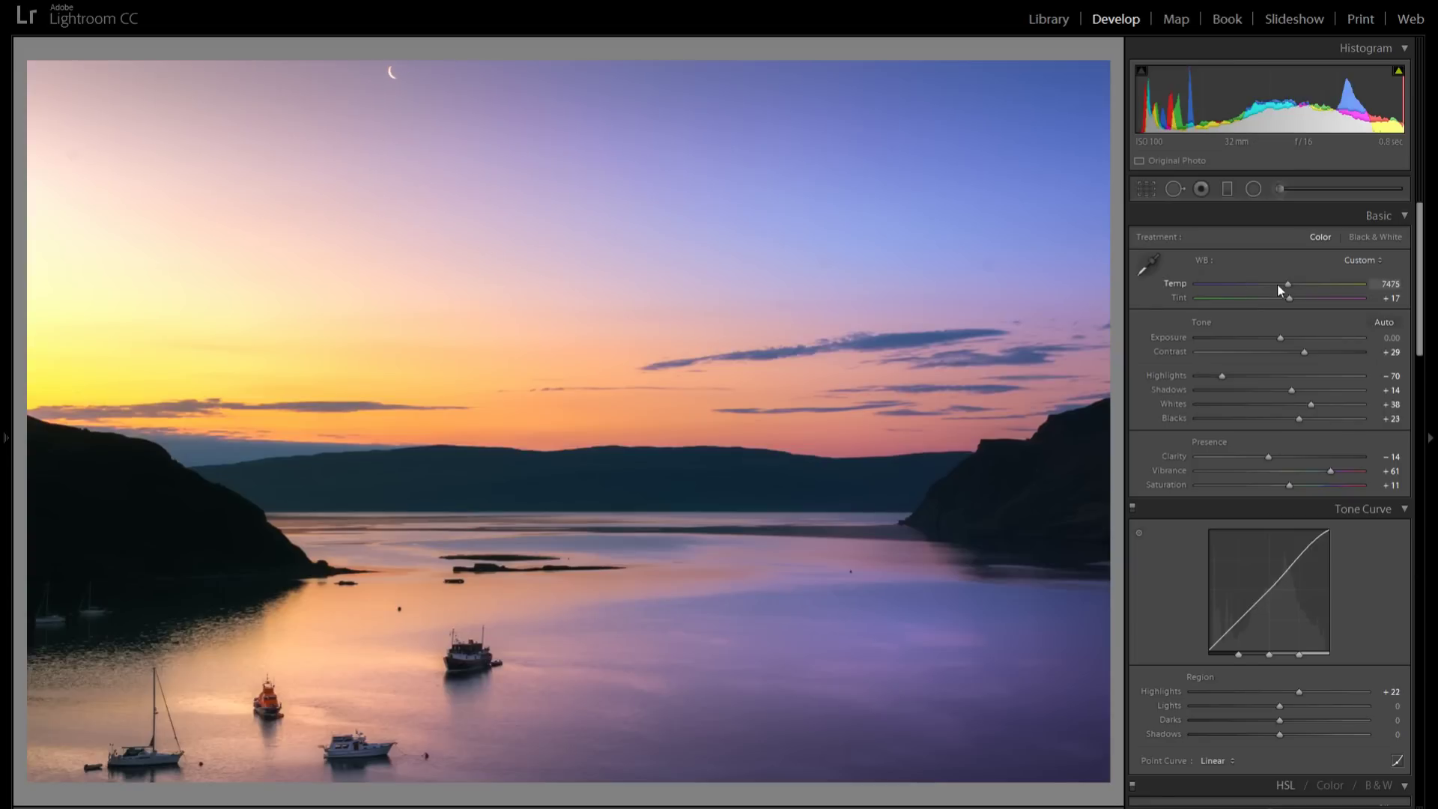
# Place a size 76, feather 47 heal spot in the sky lower left of the moon, using the moon as its source
pyautogui.click(1174, 188)
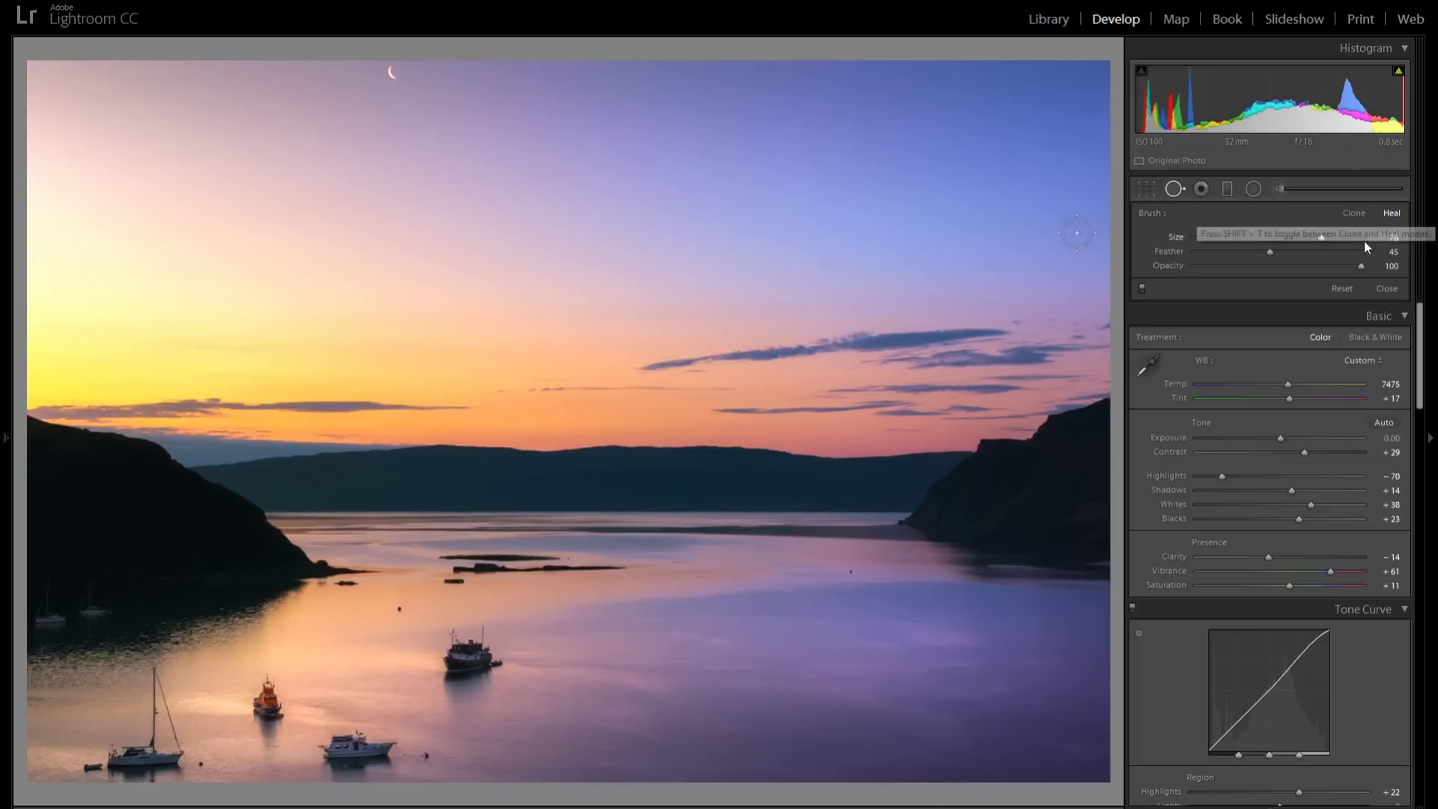
pyautogui.press('Up')
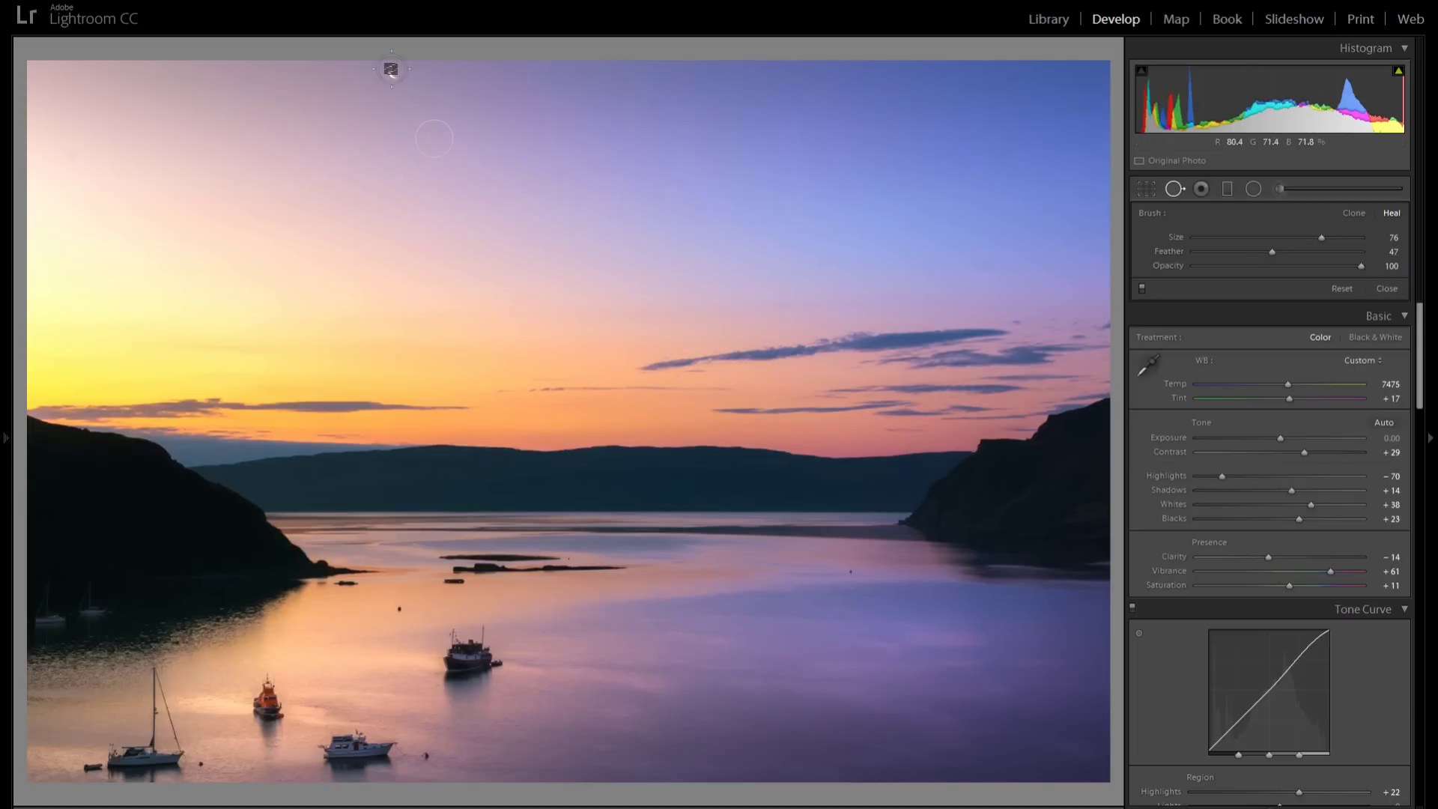
pyautogui.click(251, 168)
pyautogui.click(201, 168)
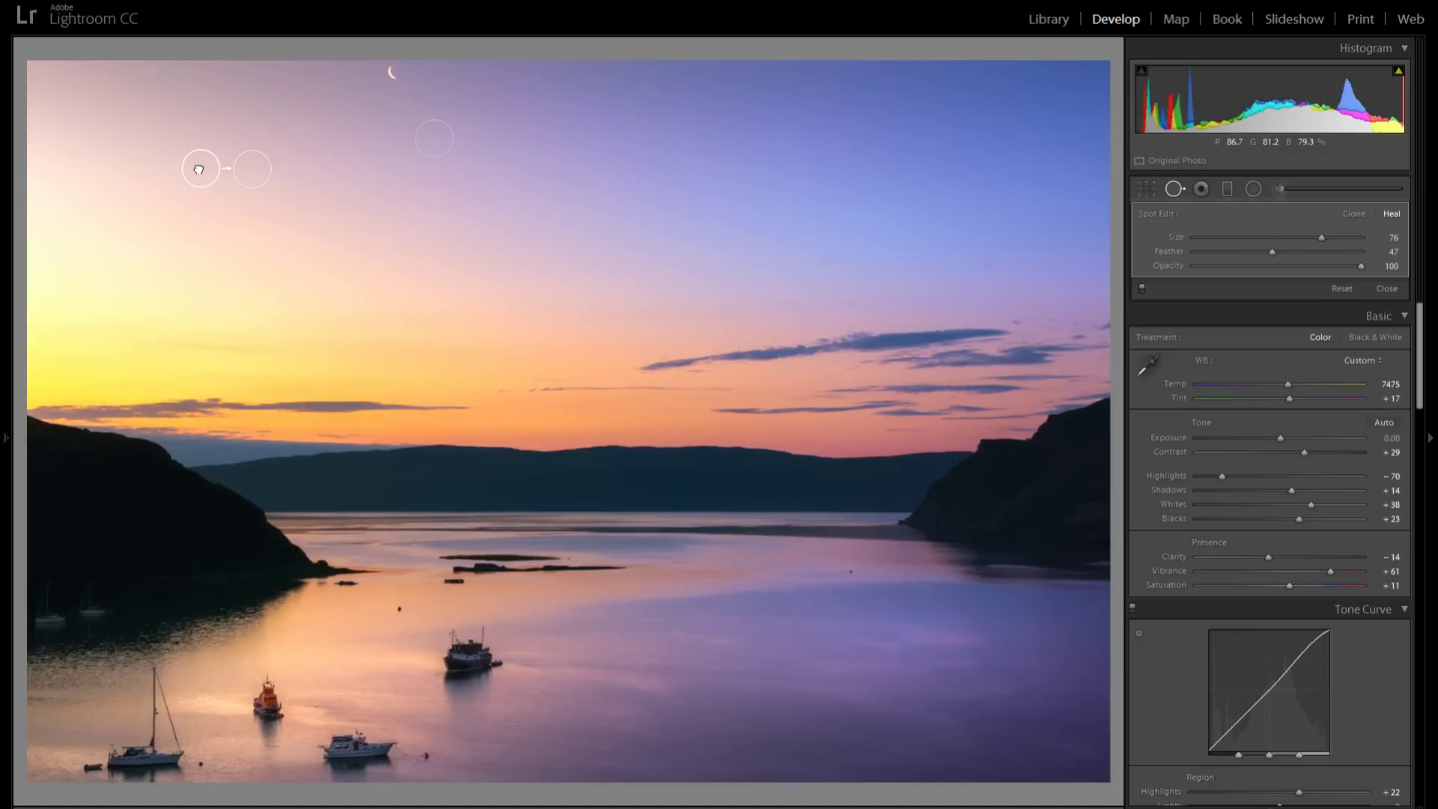
pyautogui.click(394, 72)
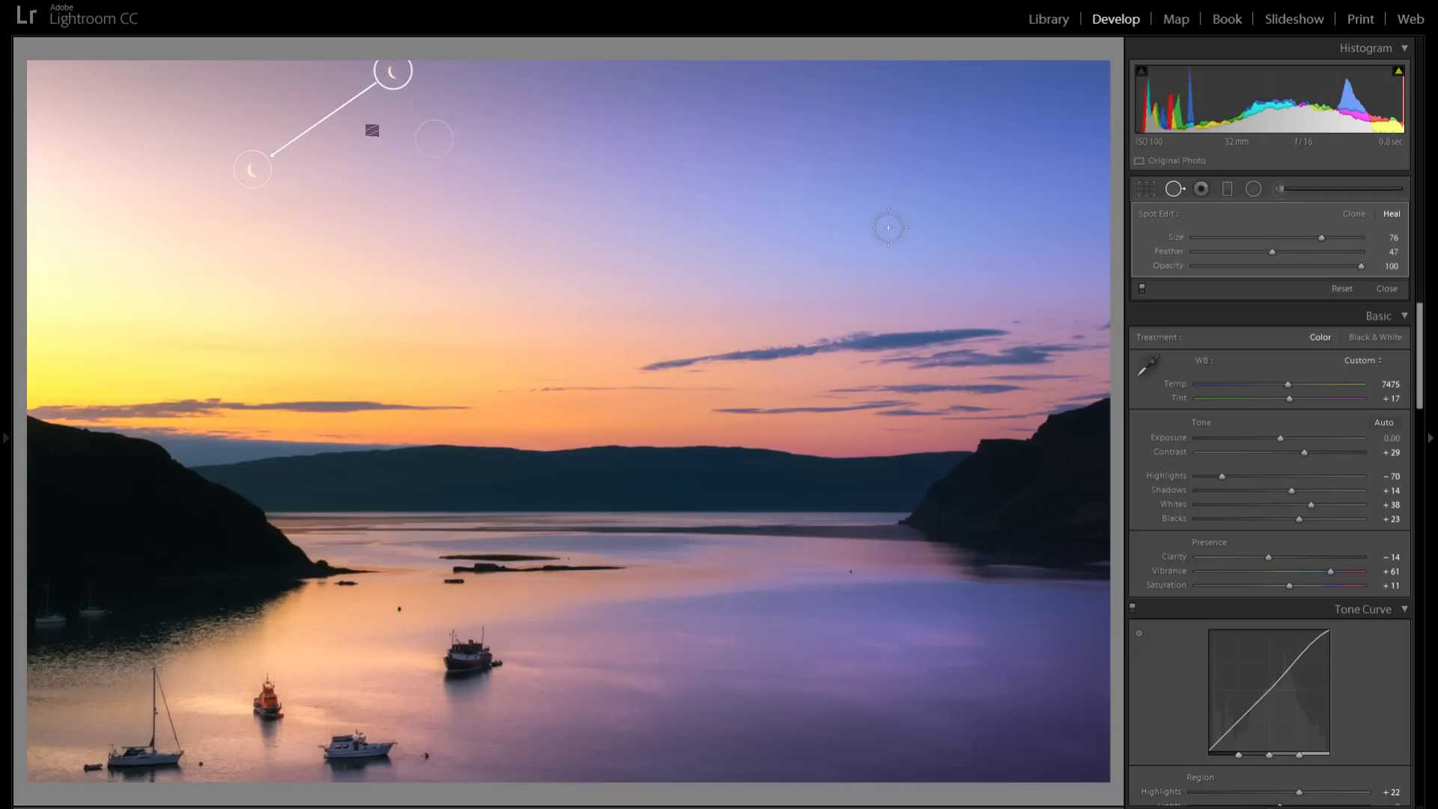
# Try to paint a short healing stroke over the original crescent moon
pyautogui.keyDown('alt'); pyautogui.click(406, 89); pyautogui.keyUp('alt')
pyautogui.moveTo(405, 91); pyautogui.dragTo(399, 72)
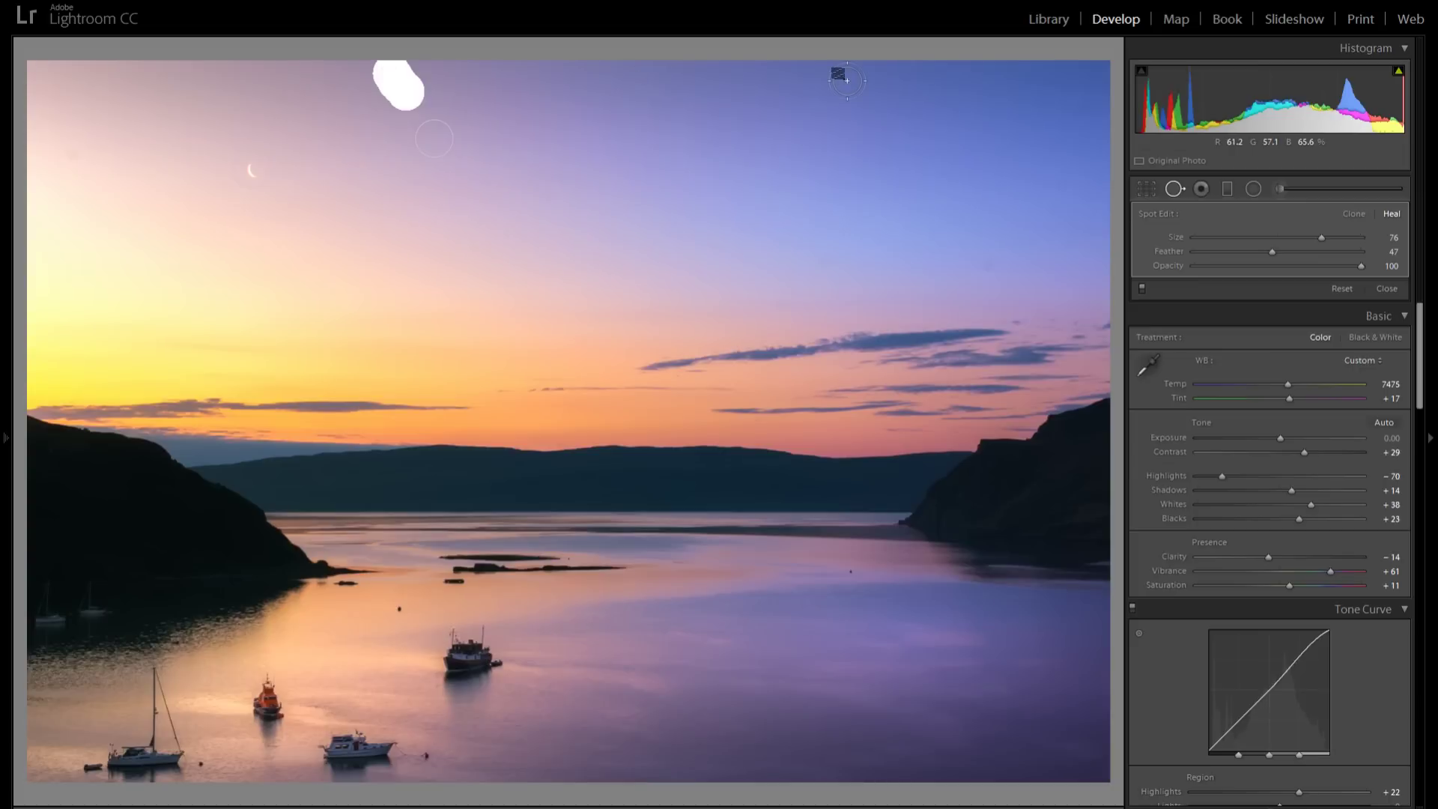
pyautogui.hotkey('ctrl', 'z')
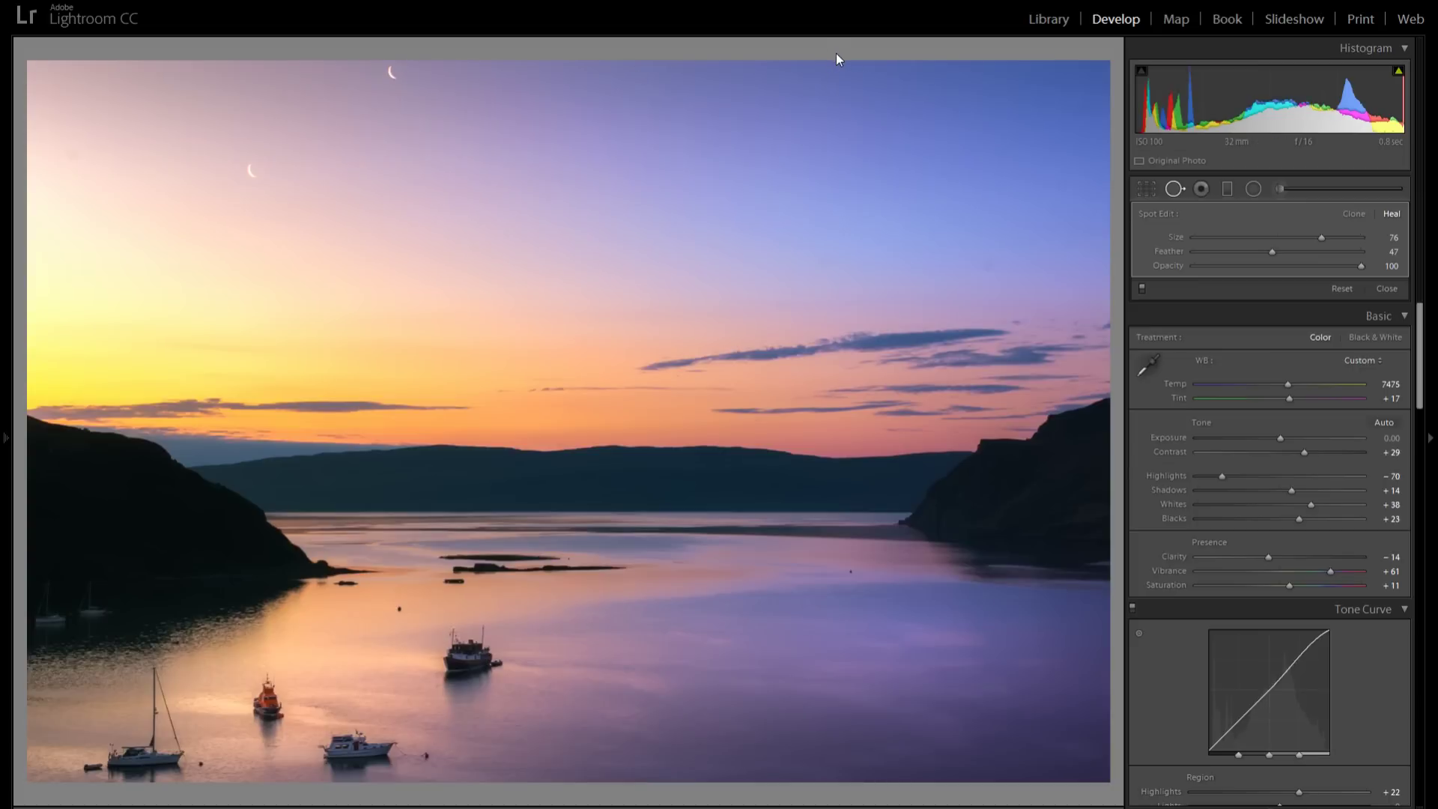
pyautogui.hotkey('ctrl', 'y')
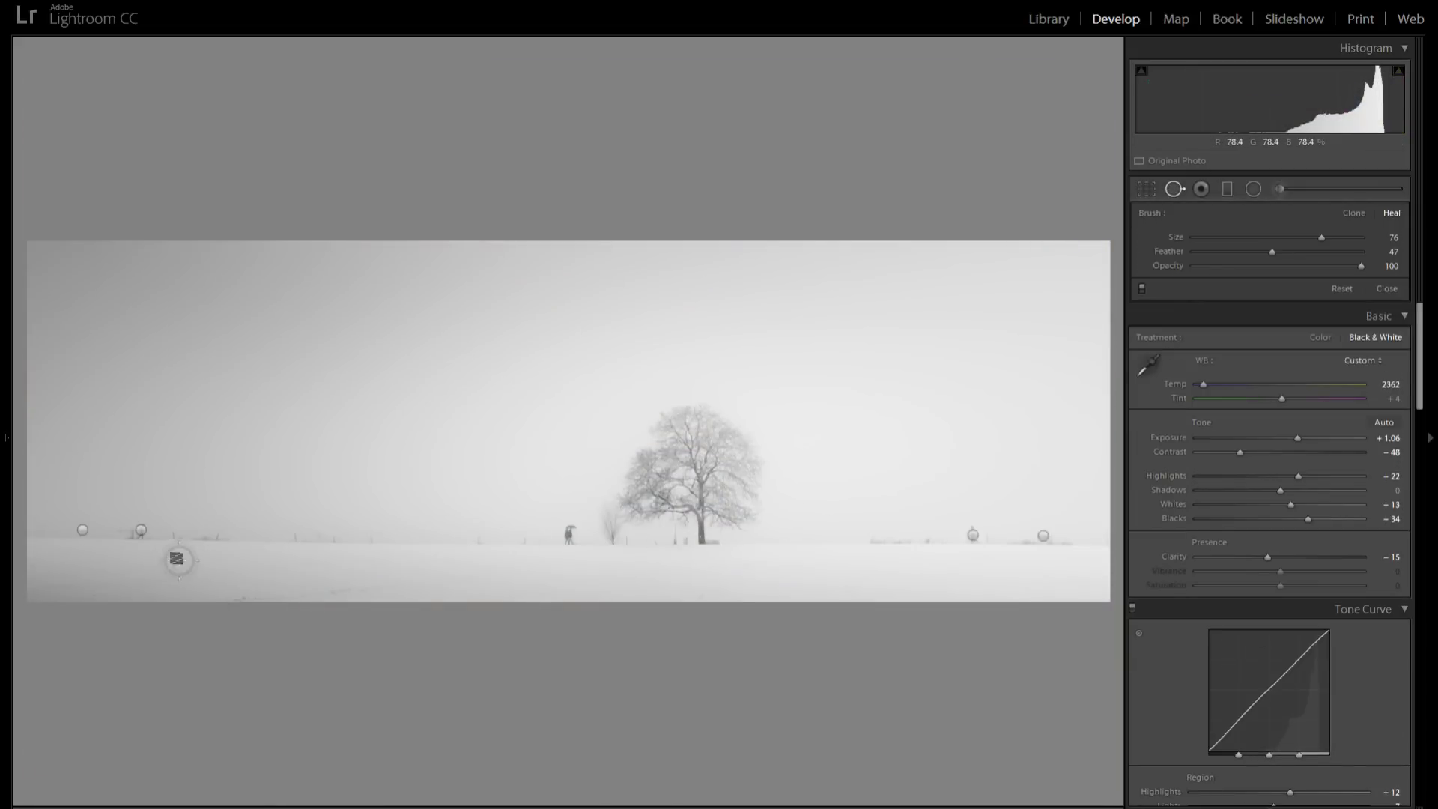
# Move the source of the snowy tree photo's leftmost heal spot along the horizon towards the walking figure, and close Spot Removal
pyautogui.click(134, 528)
pyautogui.moveTo(81, 534); pyautogui.dragTo(83, 530)
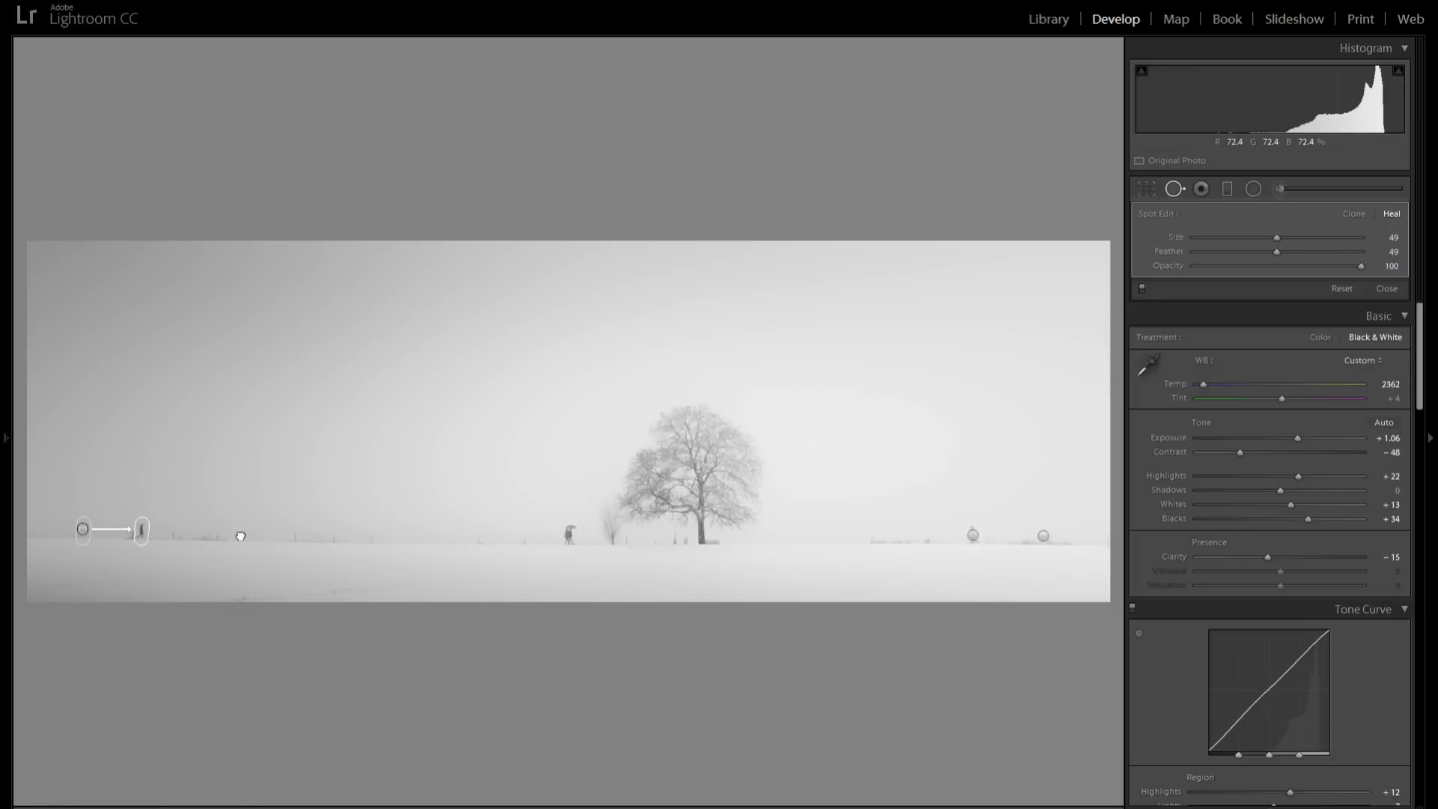
pyautogui.keyDown('shift'); pyautogui.click(336, 530); pyautogui.keyUp('shift')
pyautogui.moveTo(340, 531); pyautogui.dragTo(347, 531)
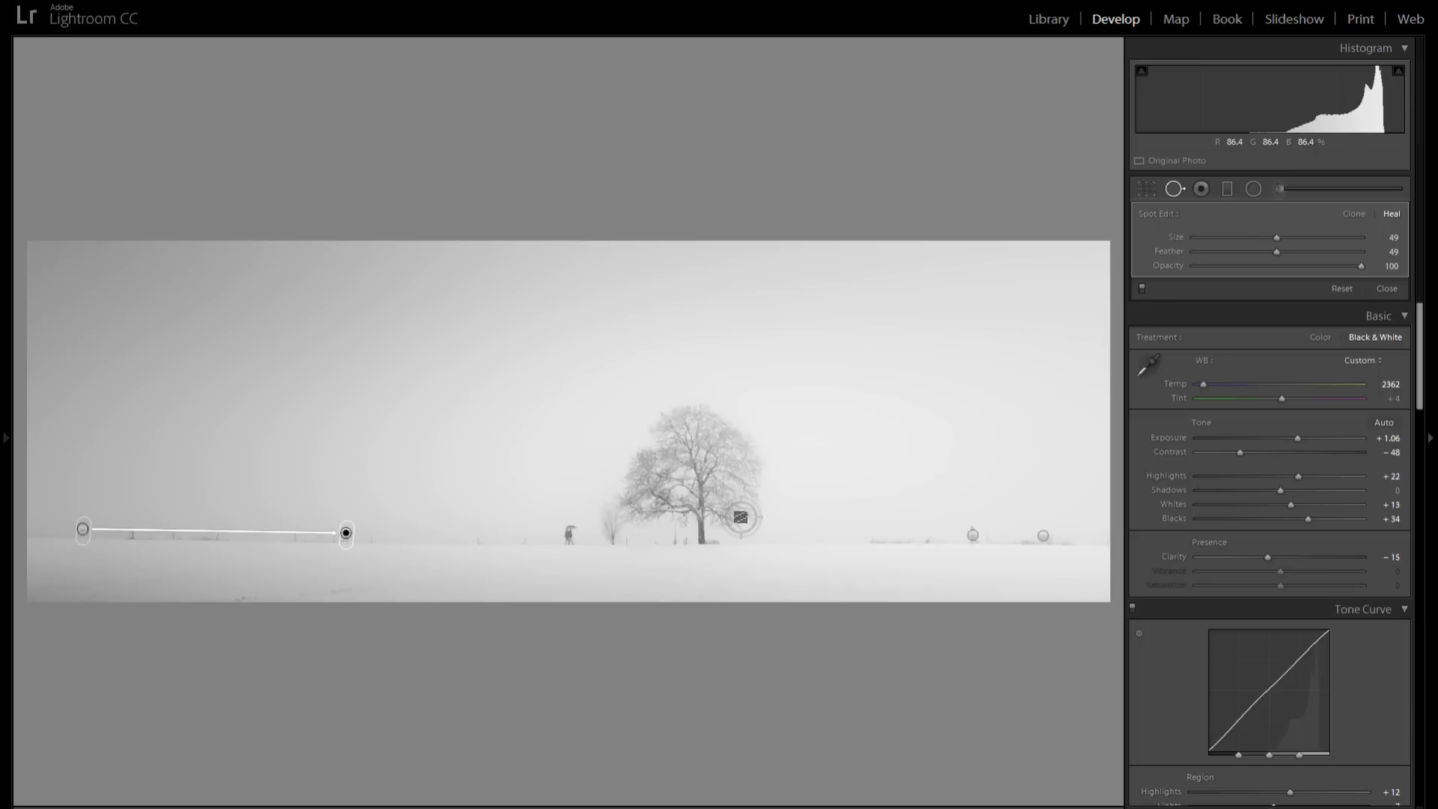
pyautogui.press('q')
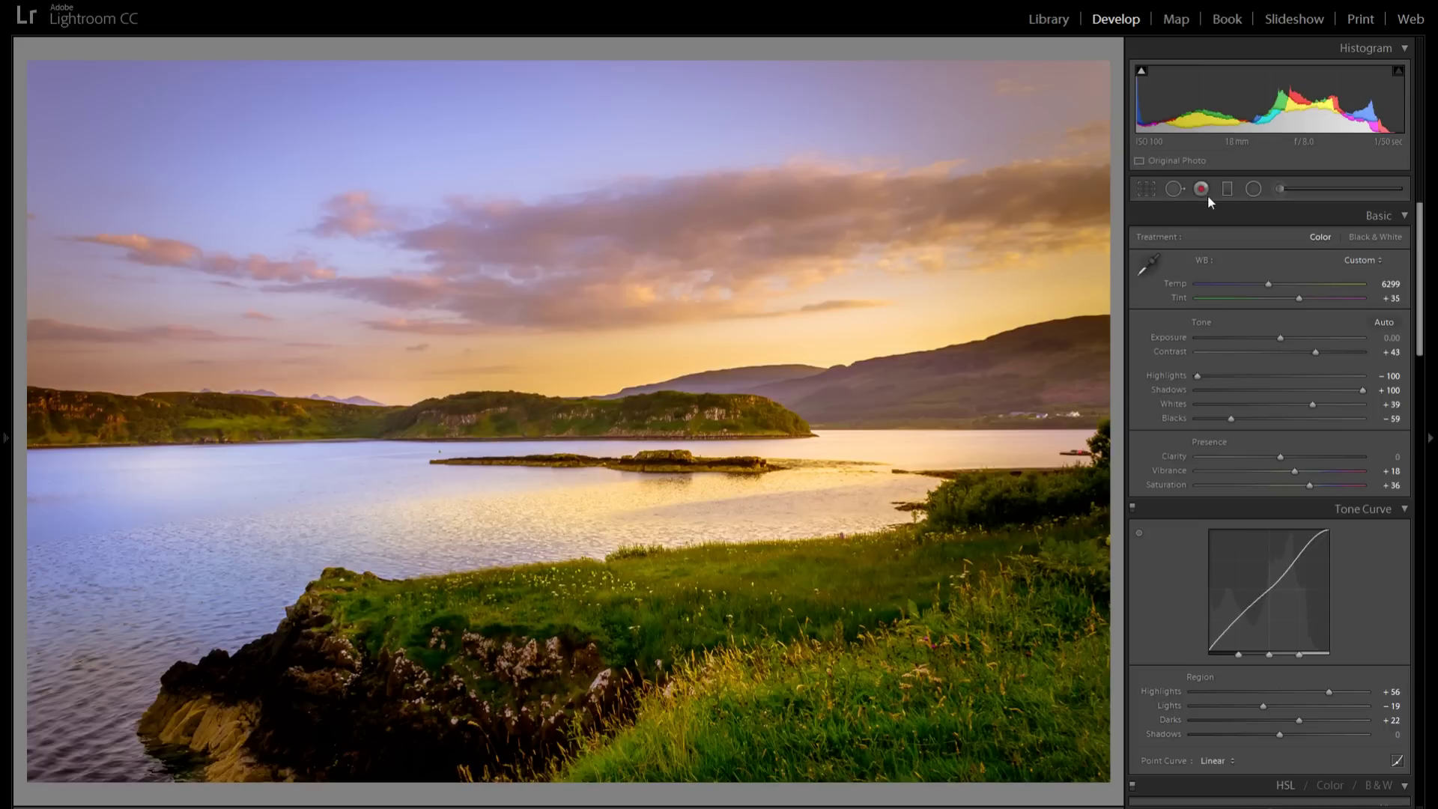
# Add a graduated filter on the lake sunset photo, angled diagonally and centred in the upper-left part of the sky
pyautogui.click(1228, 189)
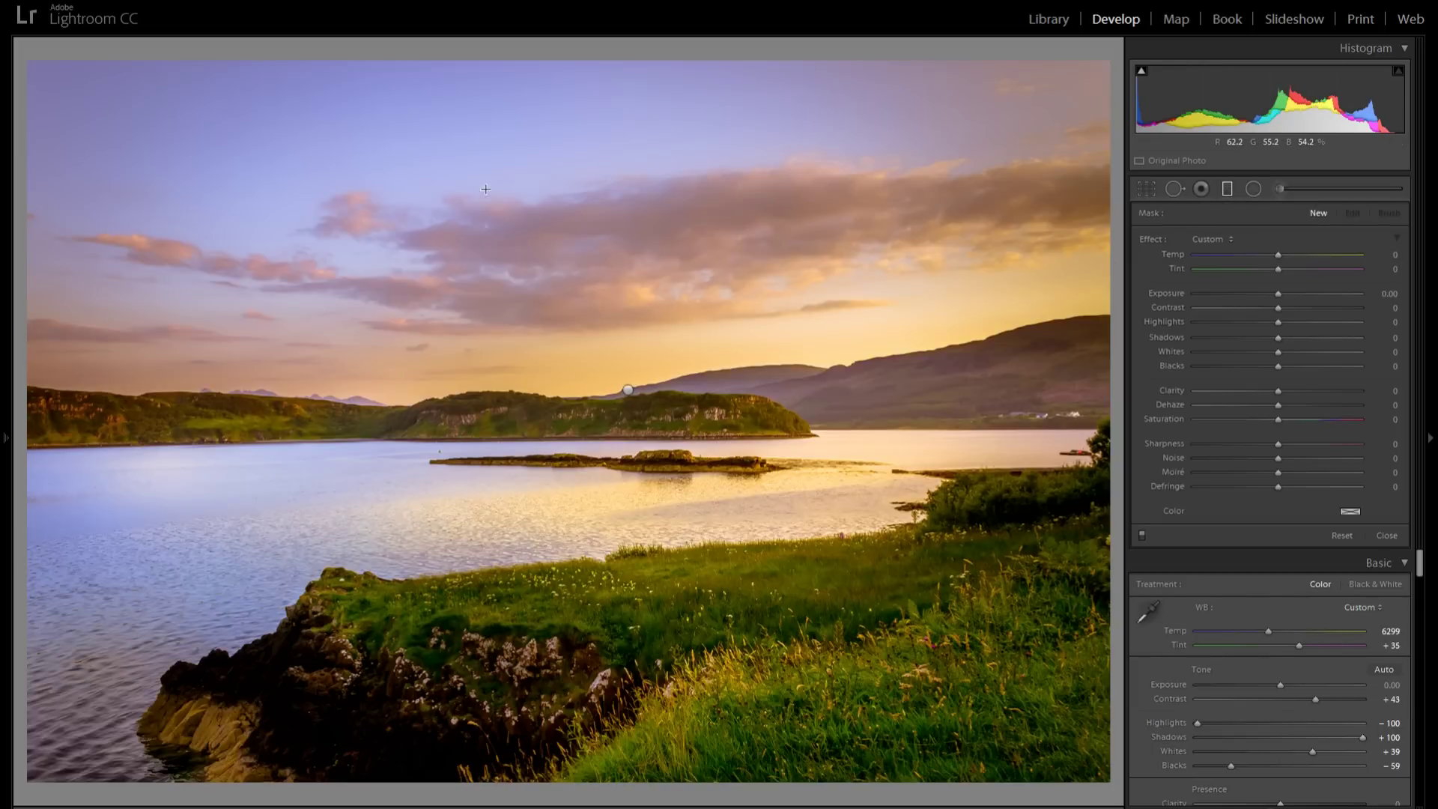
pyautogui.moveTo(442, 146); pyautogui.dragTo(479, 366)
pyautogui.moveTo(459, 255); pyautogui.dragTo(455, 239)
pyautogui.moveTo(779, 166); pyautogui.dragTo(458, 243)
pyautogui.moveTo(328, 250); pyautogui.dragTo(161, 253)
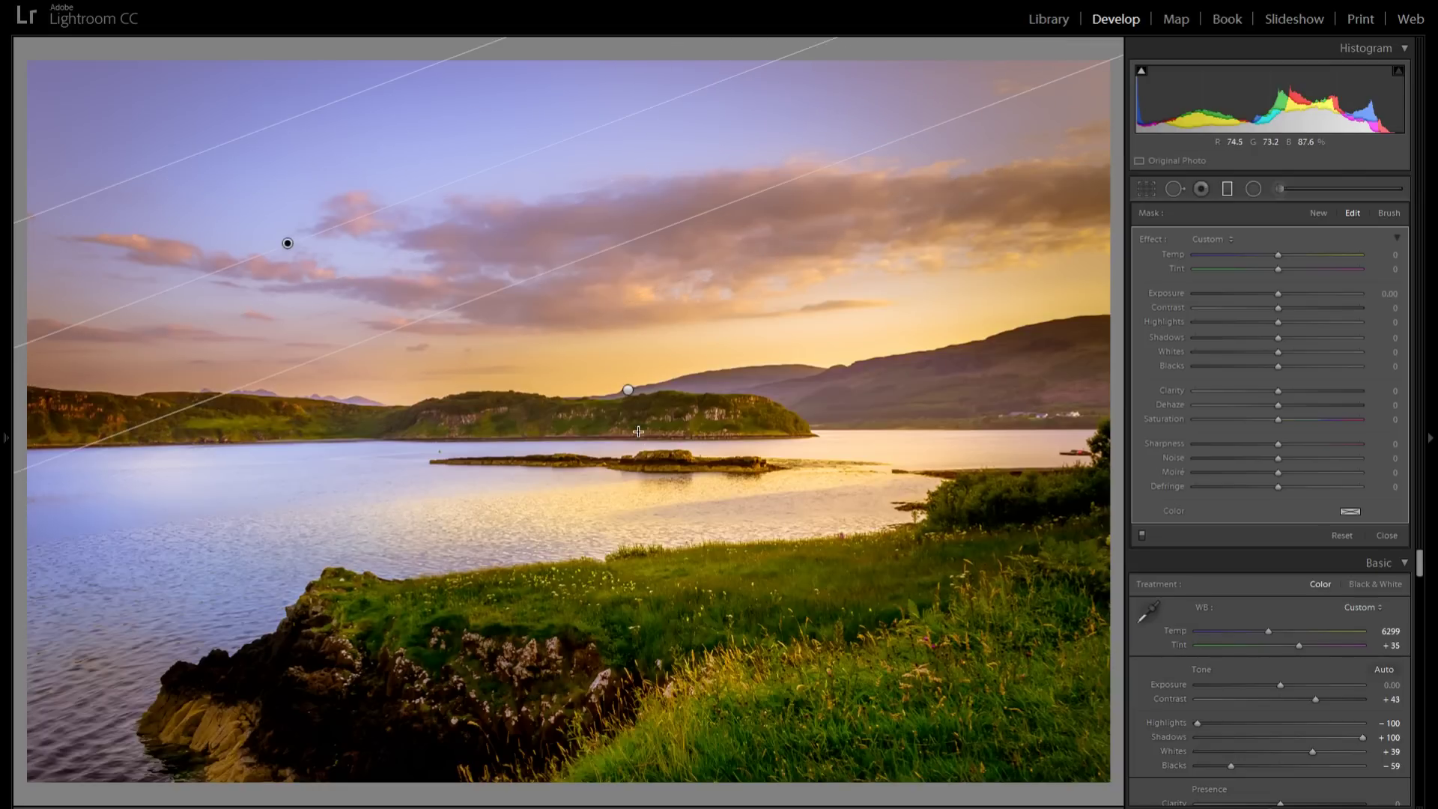
pyautogui.moveTo(289, 247); pyautogui.dragTo(193, 193)
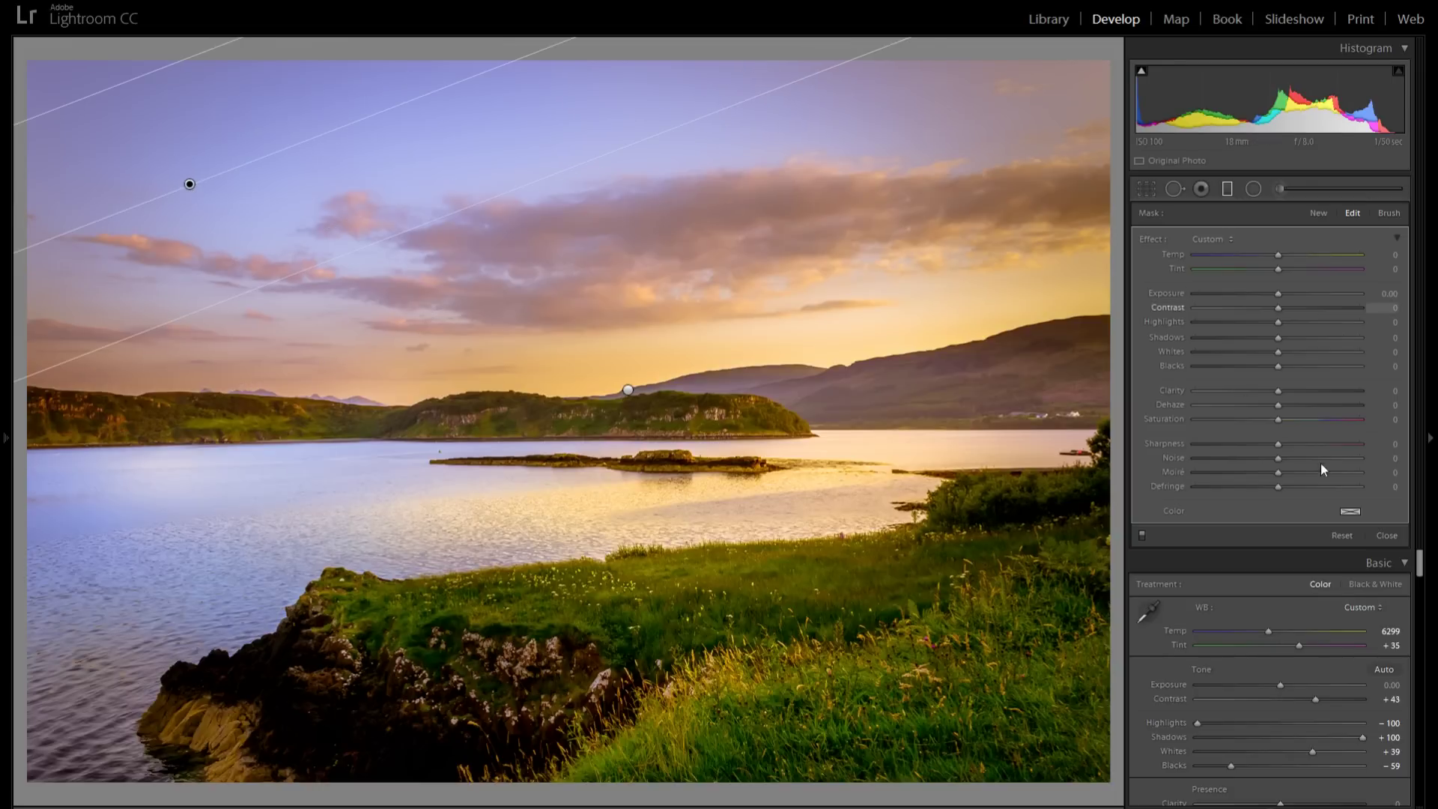
# Tint the upper-left sky filter violet-blue with hue 250 and saturation 53
pyautogui.click(1351, 510)
pyautogui.click(1215, 535)
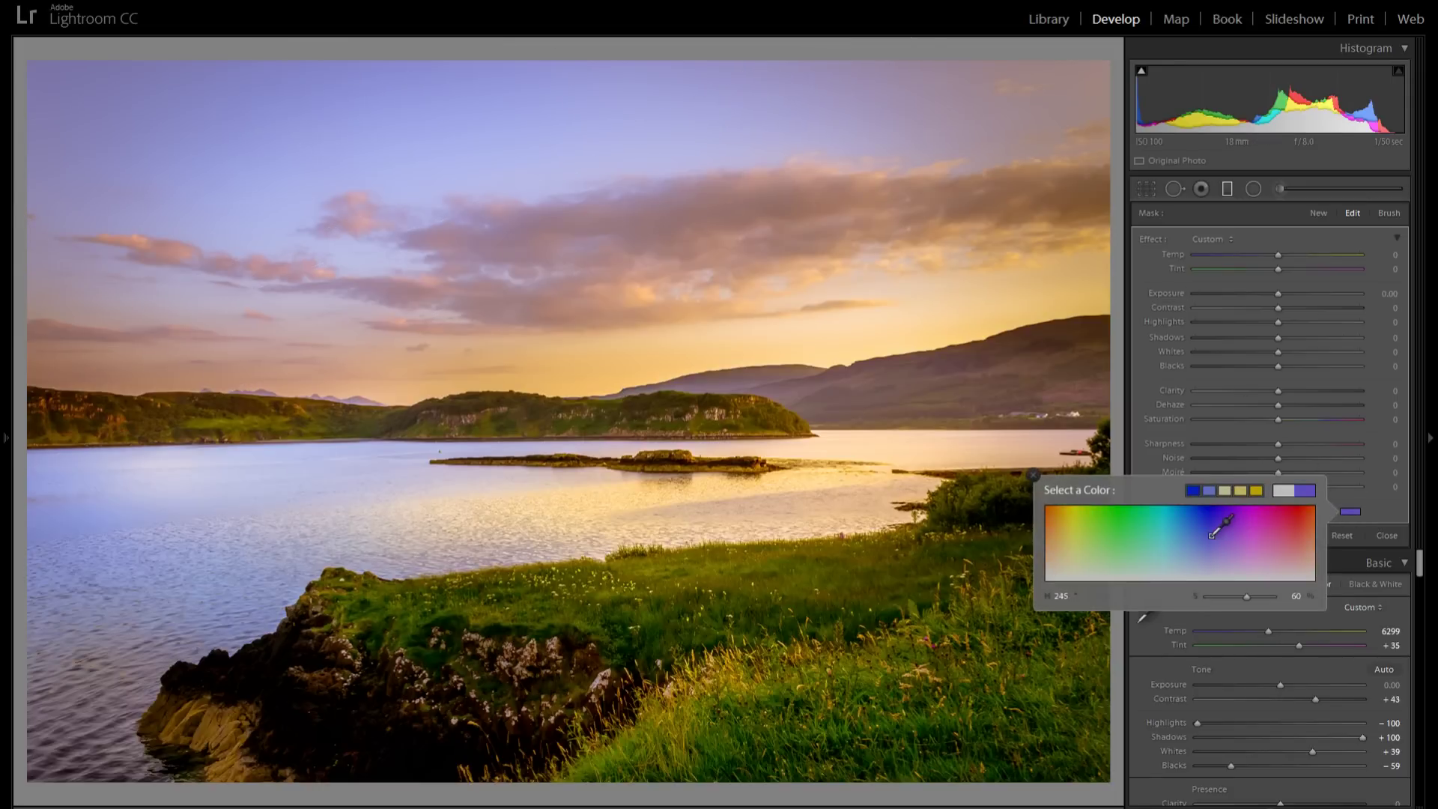
pyautogui.moveTo(1211, 537); pyautogui.dragTo(1208, 535)
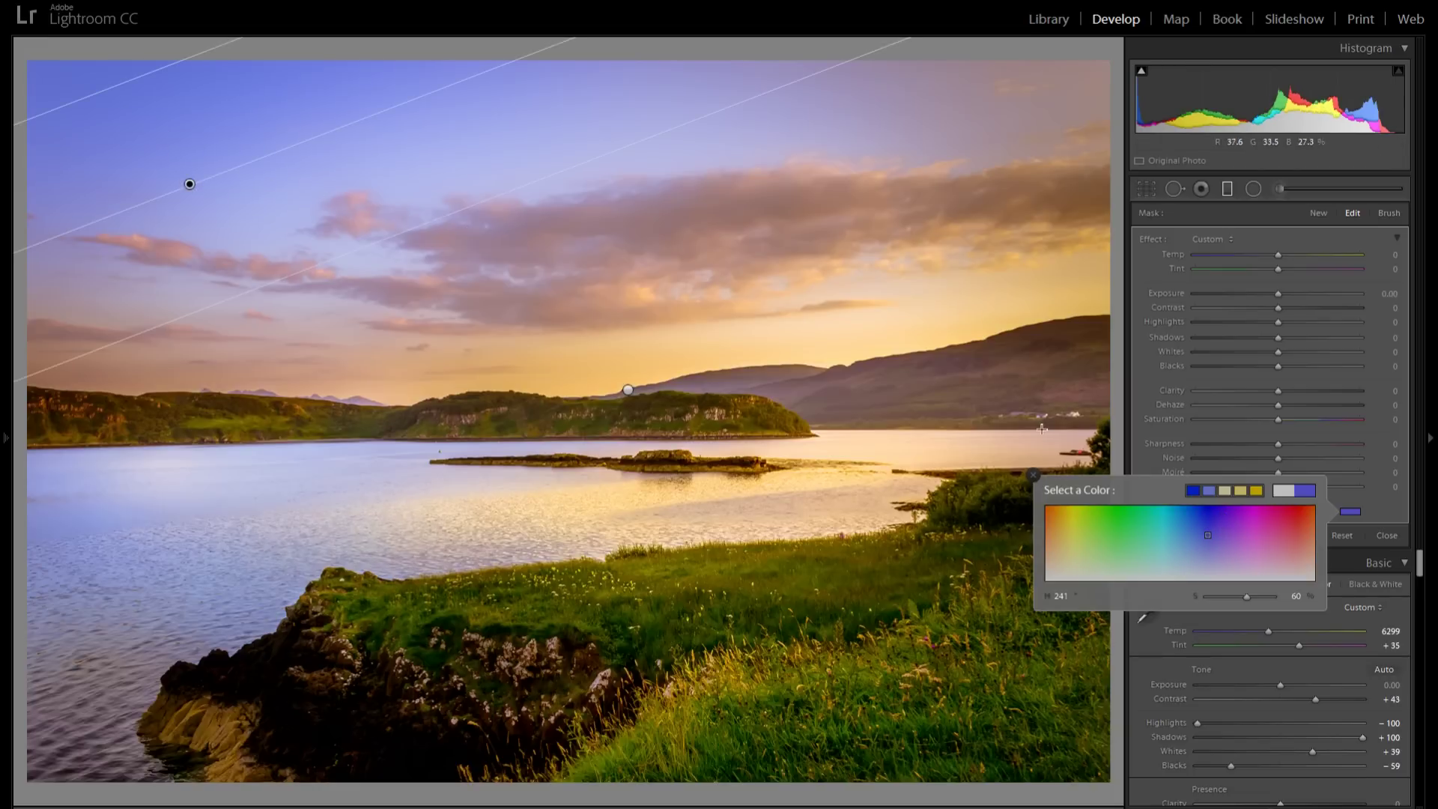
pyautogui.click(1207, 529)
pyautogui.moveTo(1207, 529)
pyautogui.mouseDown()
pyautogui.moveTo(1277, 532)
pyautogui.moveTo(1259, 570)
pyautogui.moveTo(1068, 549)
pyautogui.moveTo(1214, 540)
pyautogui.mouseUp()
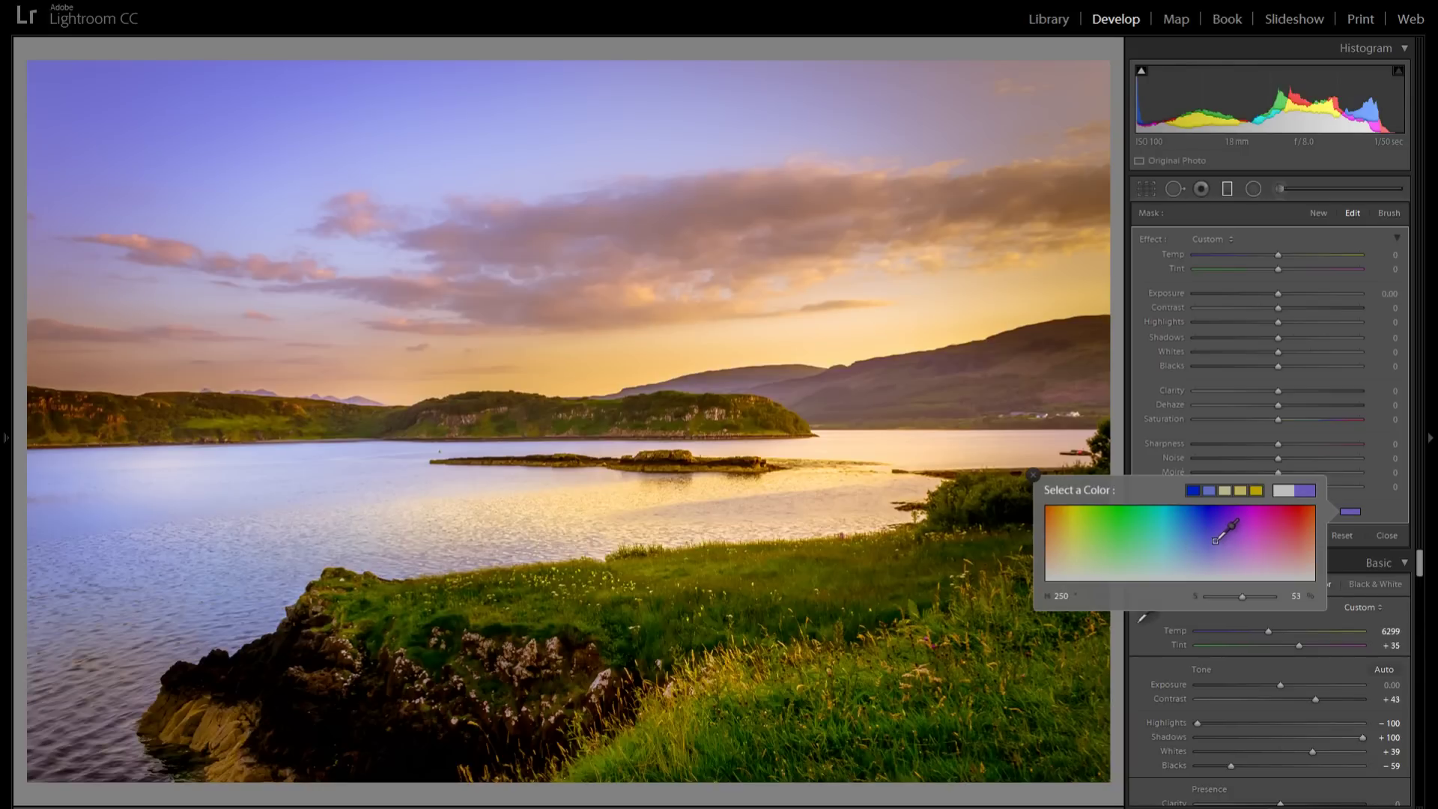
pyautogui.click(1035, 477)
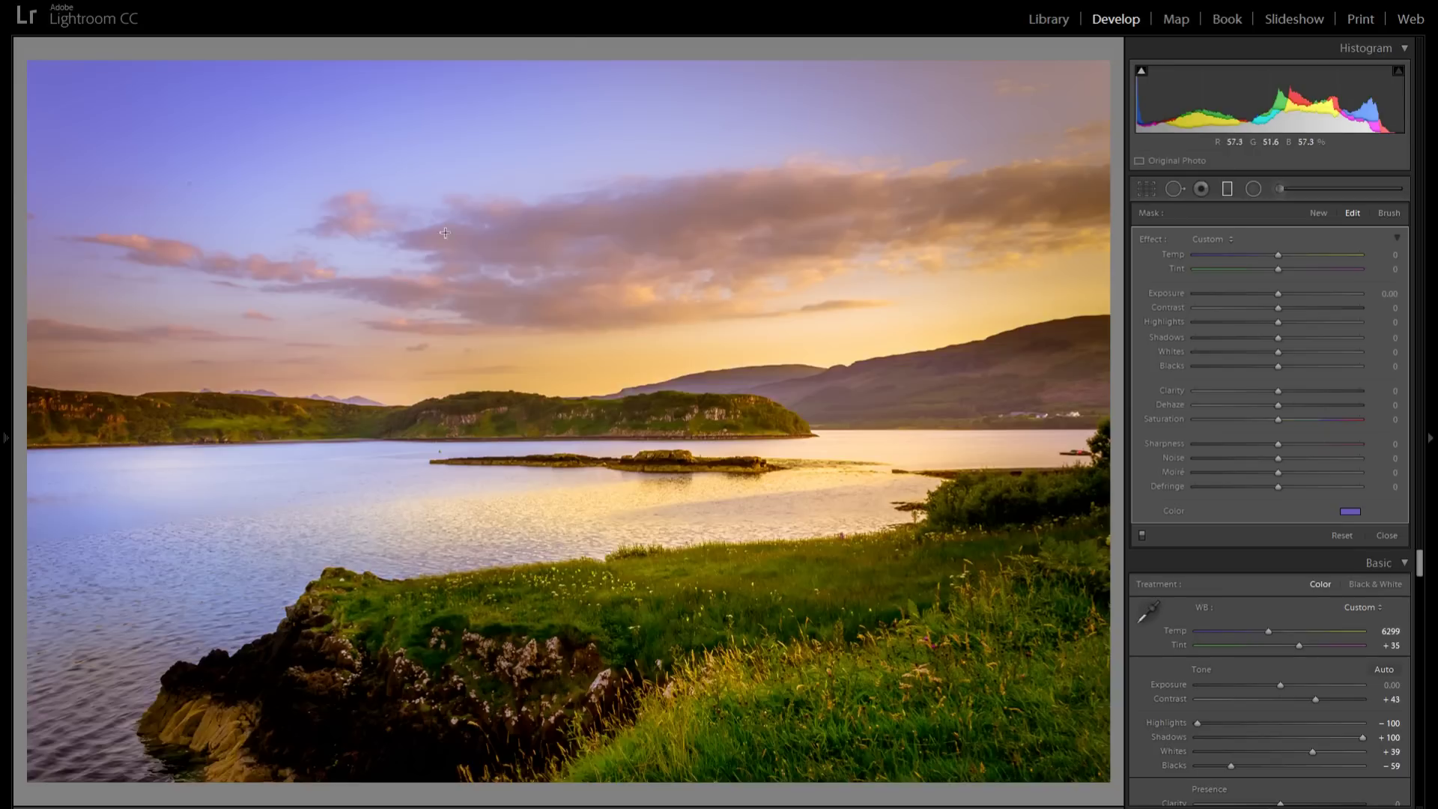
# Move the violet-blue sky filter down so that its centre line passes through the pink cloud in the left part of the sky
pyautogui.moveTo(317, 147)
pyautogui.mouseDown()
pyautogui.moveTo(187, 182)
pyautogui.moveTo(205, 218)
pyautogui.mouseUp()
pyautogui.moveTo(461, 257); pyautogui.dragTo(470, 281)
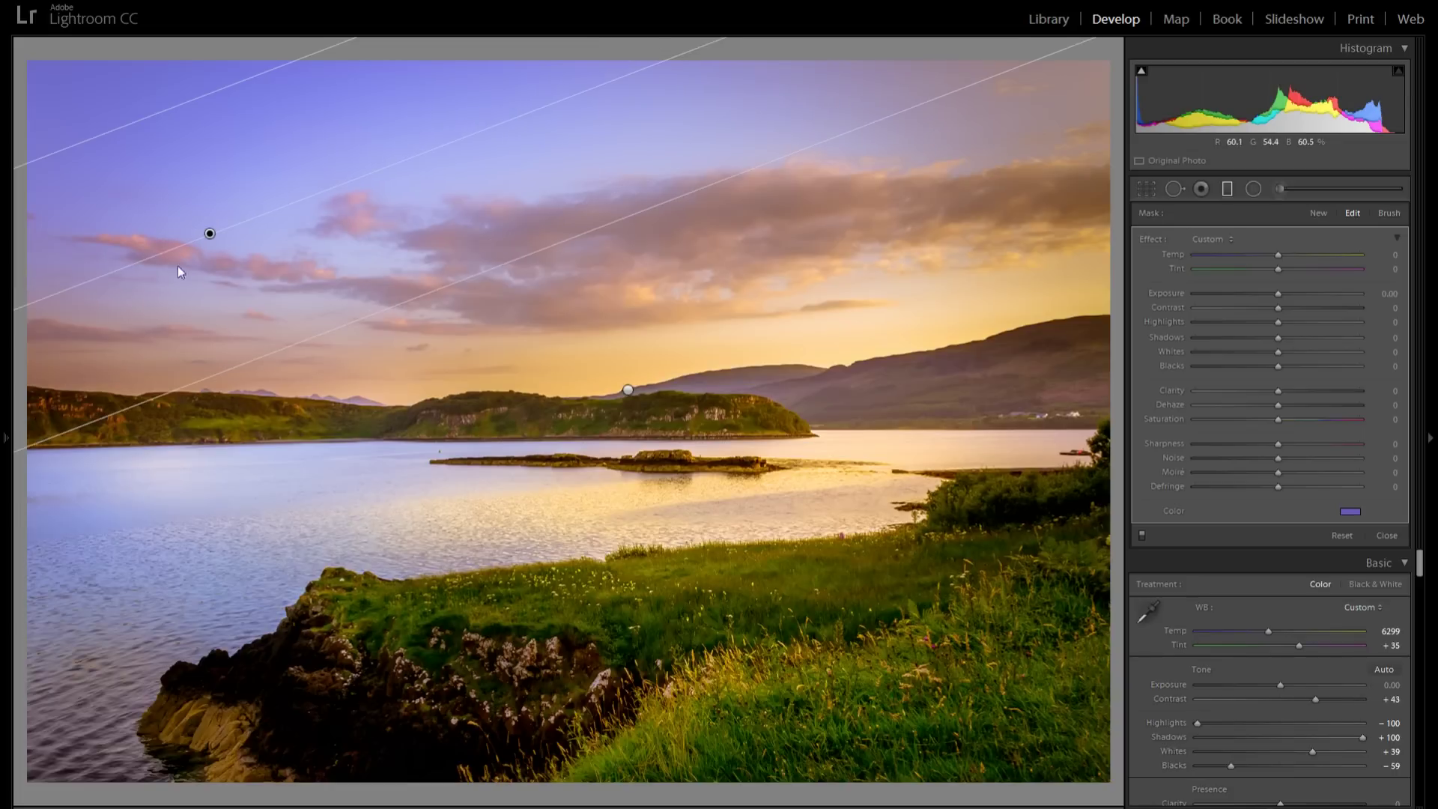
pyautogui.rightClick(210, 233)
pyautogui.click(303, 262)
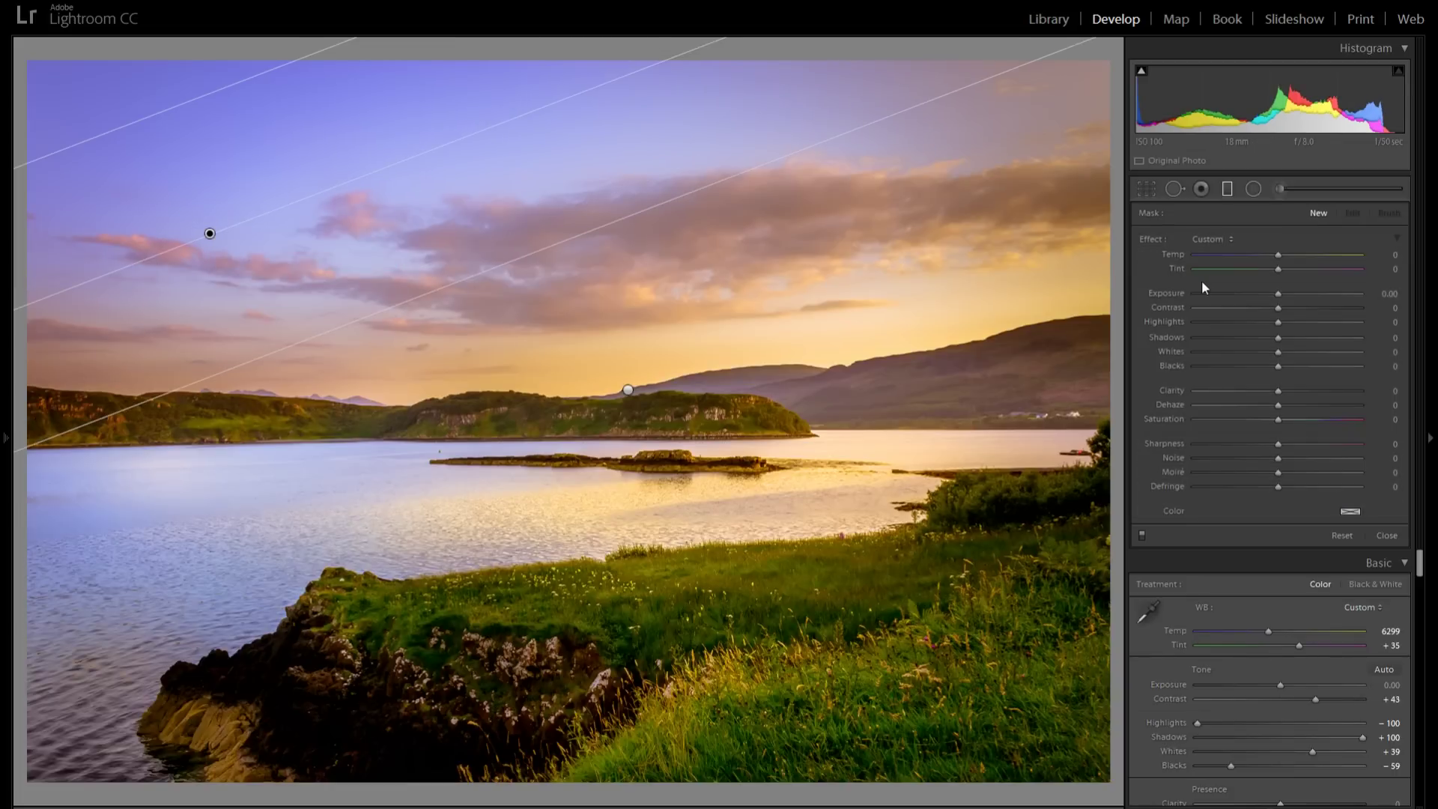
pyautogui.hotkey('ctrl', 'z')
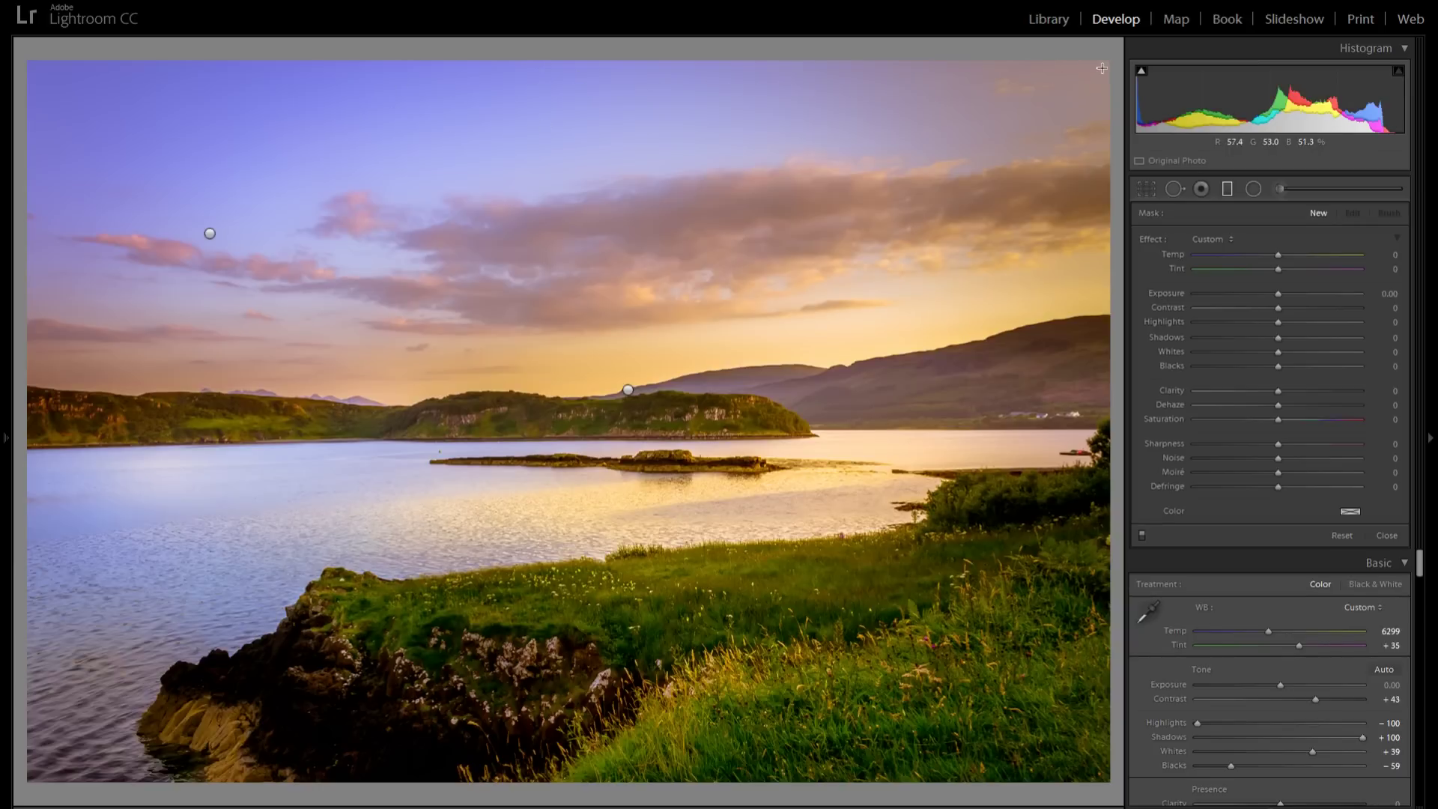
# Add a second diagonal graduated filter from the upper-right sky and tint it orange with hue 23 and saturation 57
pyautogui.click(1226, 188)
pyautogui.moveTo(973, 96); pyautogui.dragTo(806, 429)
pyautogui.click(1350, 511)
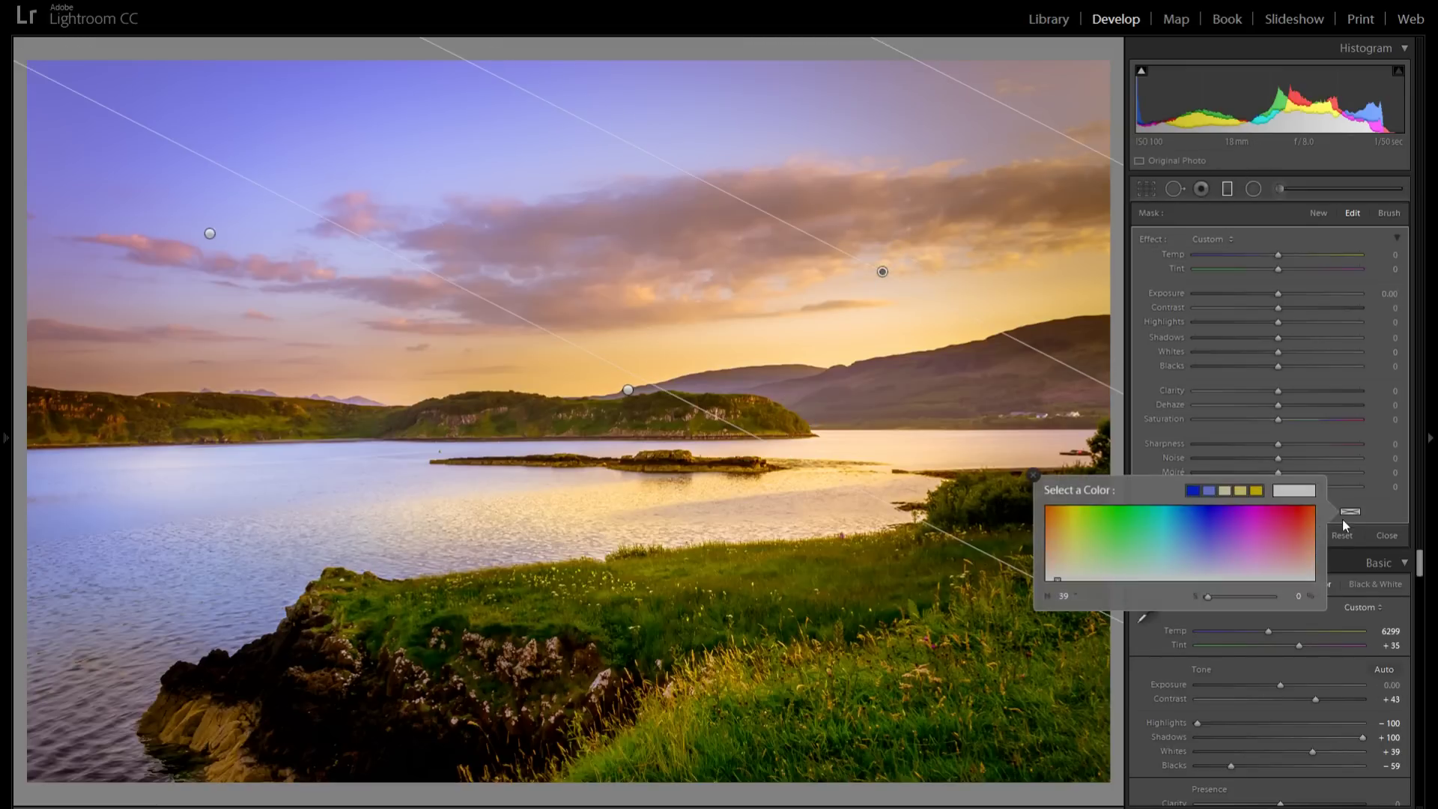
pyautogui.moveTo(1098, 537); pyautogui.dragTo(1046, 538)
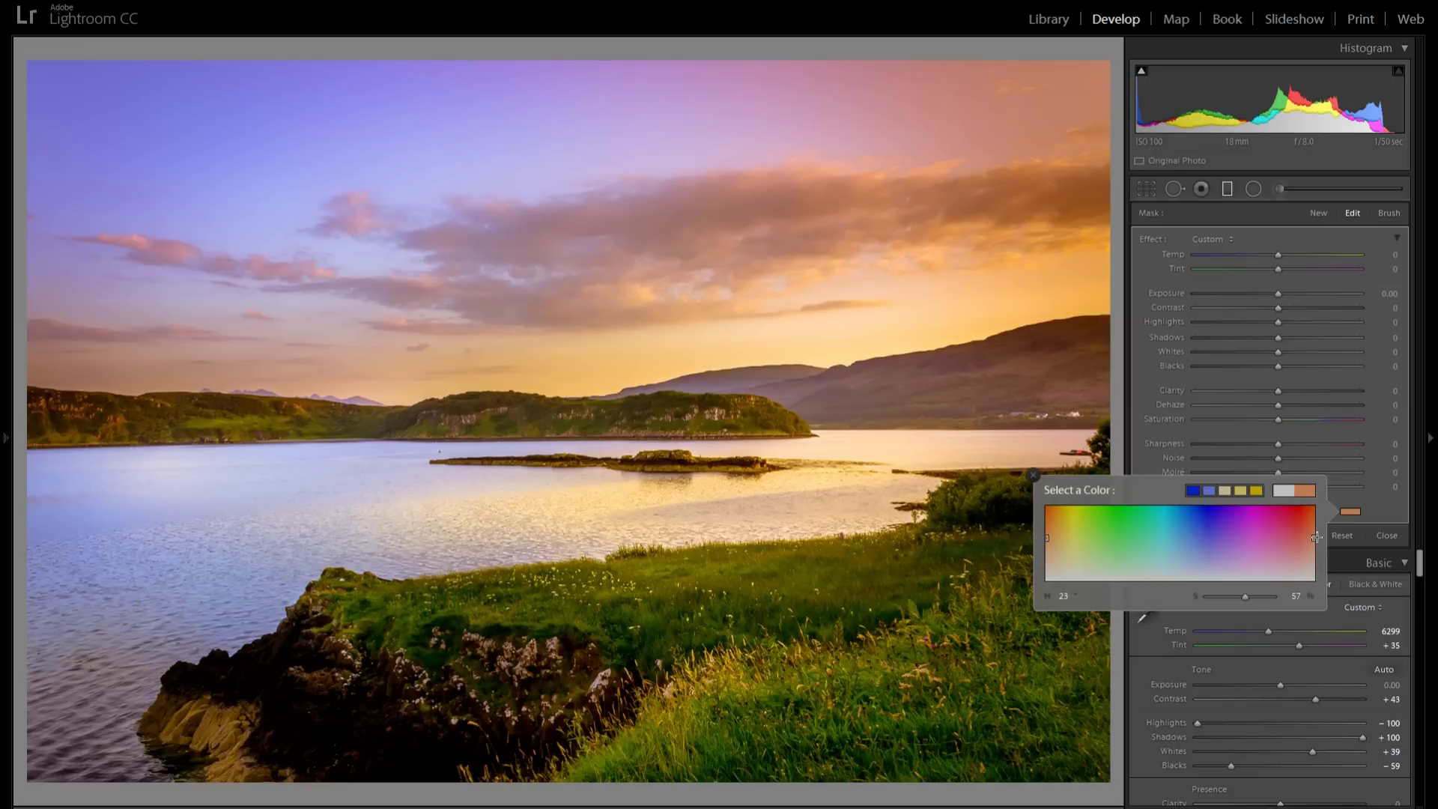
# Change the right-hand sky filter's tint to a soft salmon pink and move the filter closer to the photo's upper-right corner
pyautogui.moveTo(1318, 536)
pyautogui.mouseDown()
pyautogui.moveTo(1306, 548)
pyautogui.moveTo(1264, 533)
pyautogui.mouseUp()
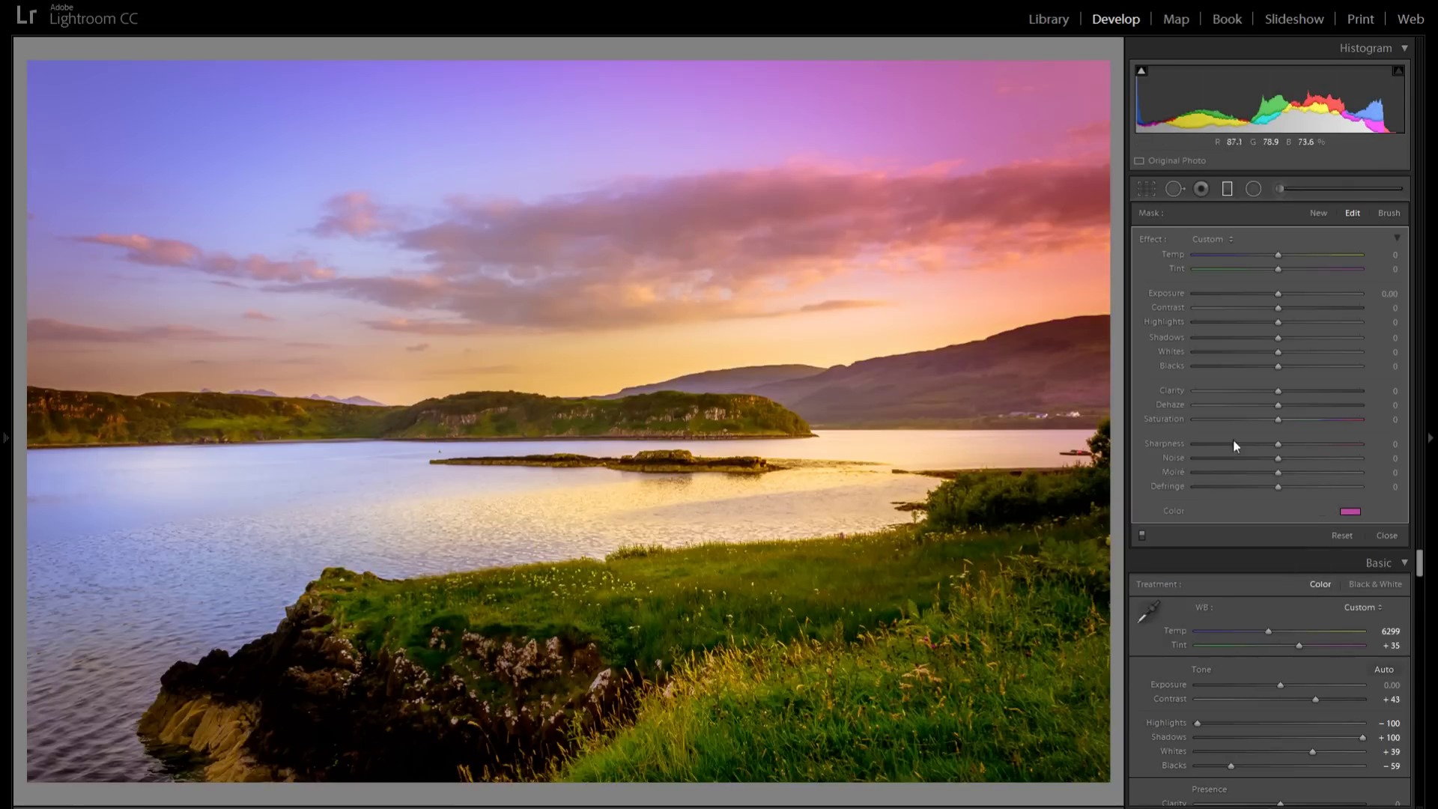
pyautogui.click(1354, 513)
pyautogui.moveTo(1293, 527); pyautogui.dragTo(1308, 551)
pyautogui.click(1034, 475)
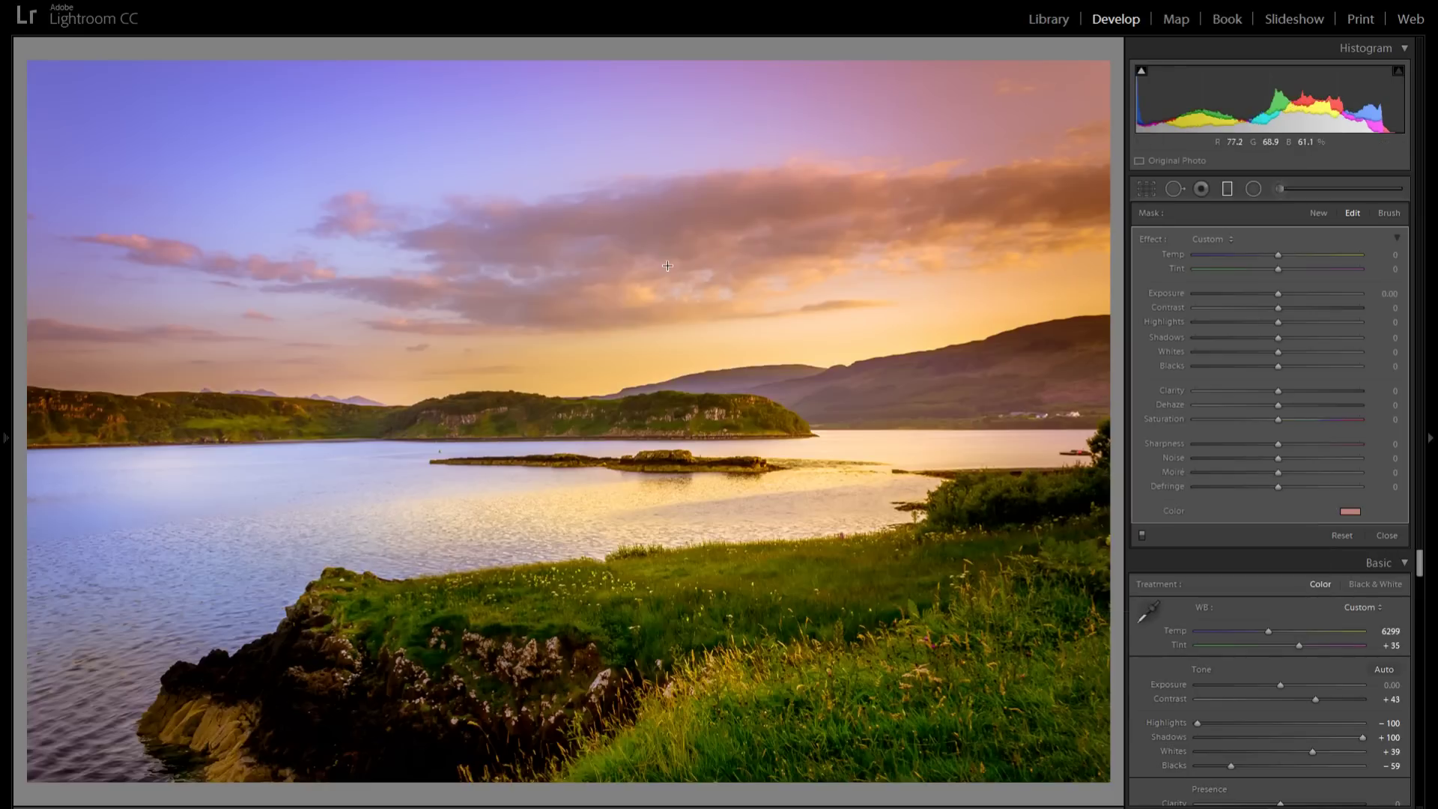
pyautogui.moveTo(881, 270); pyautogui.dragTo(989, 144)
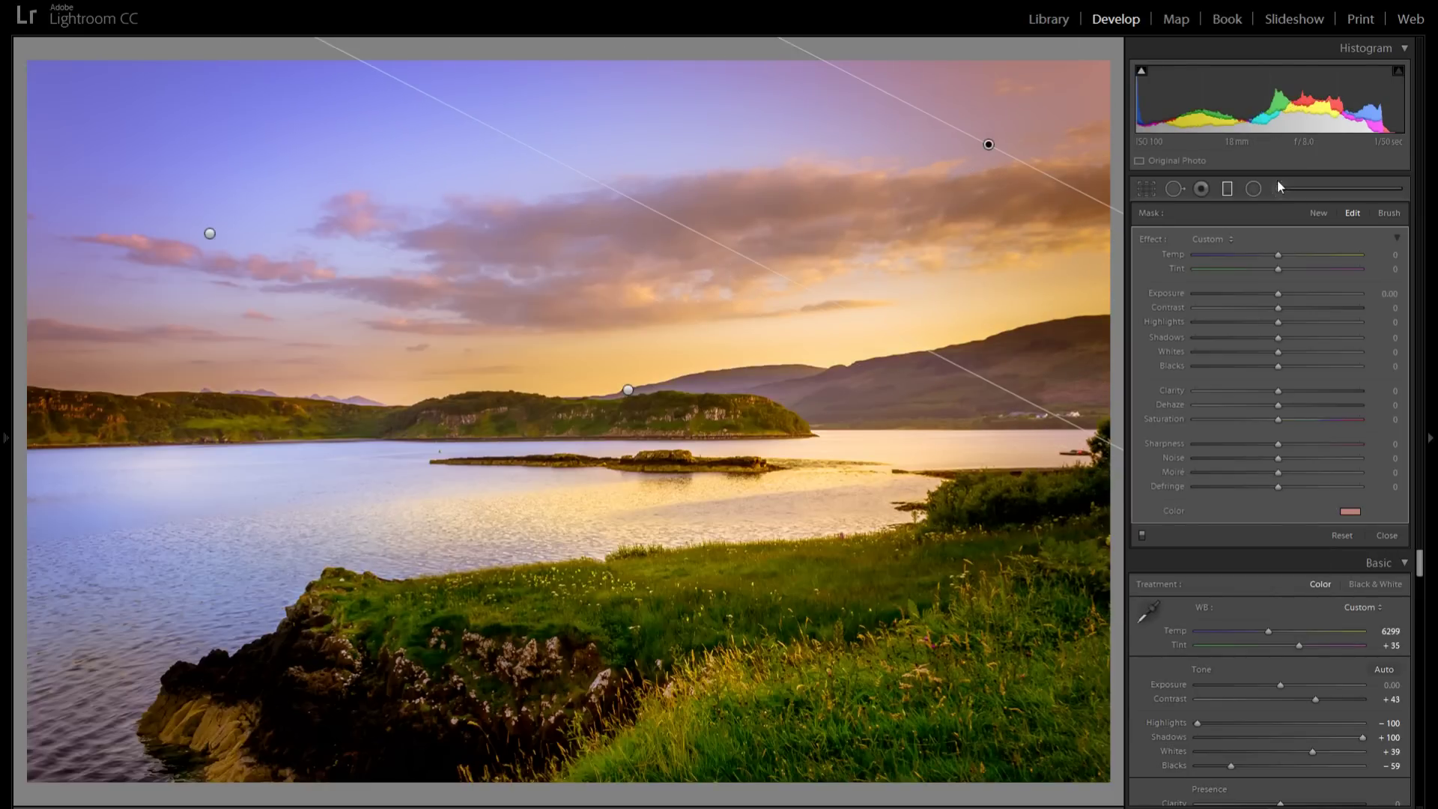
# Add a diagonal graduated filter over the grassy foreground and set its Saturation to -39 and Temp to 39
pyautogui.click(1316, 213)
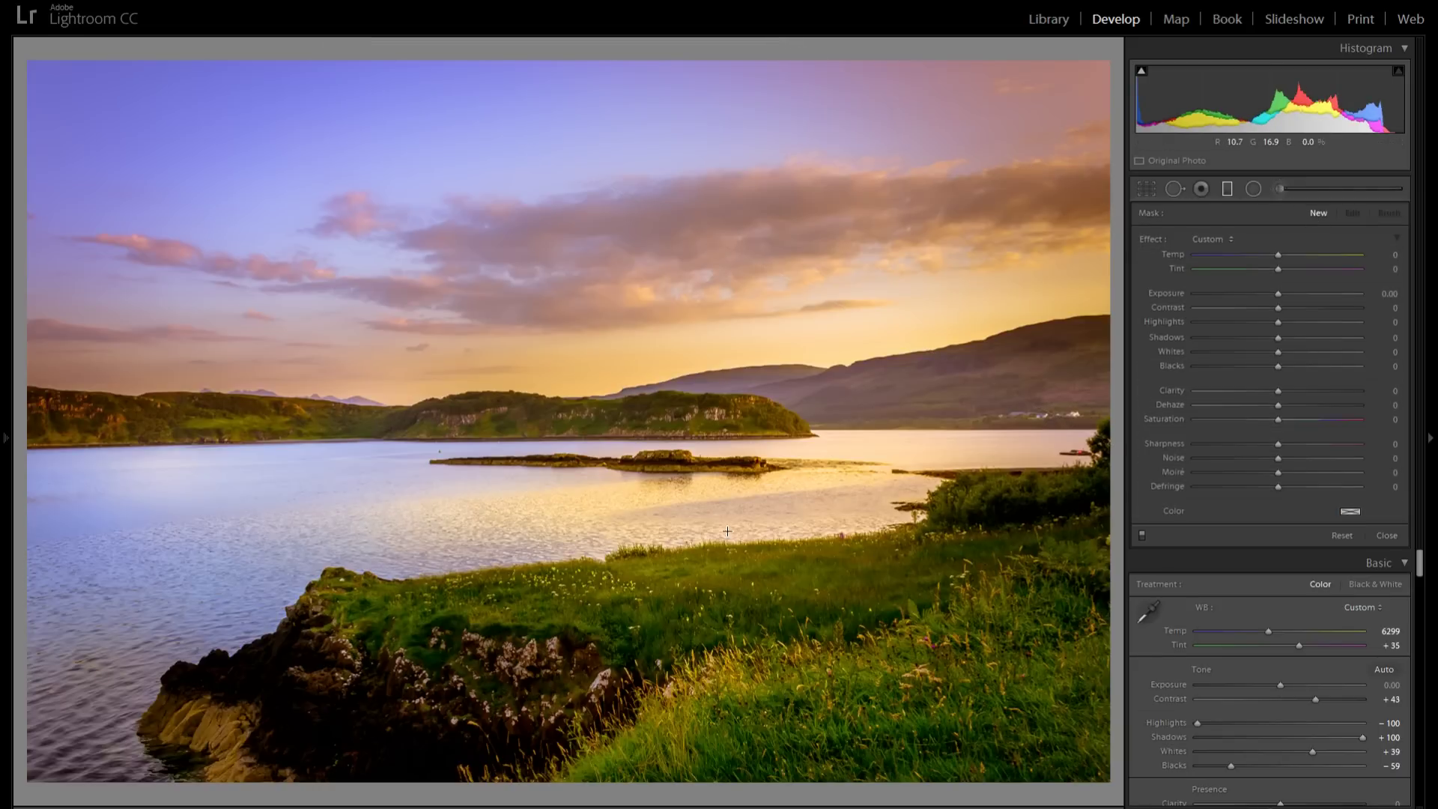
pyautogui.moveTo(708, 443); pyautogui.dragTo(775, 691)
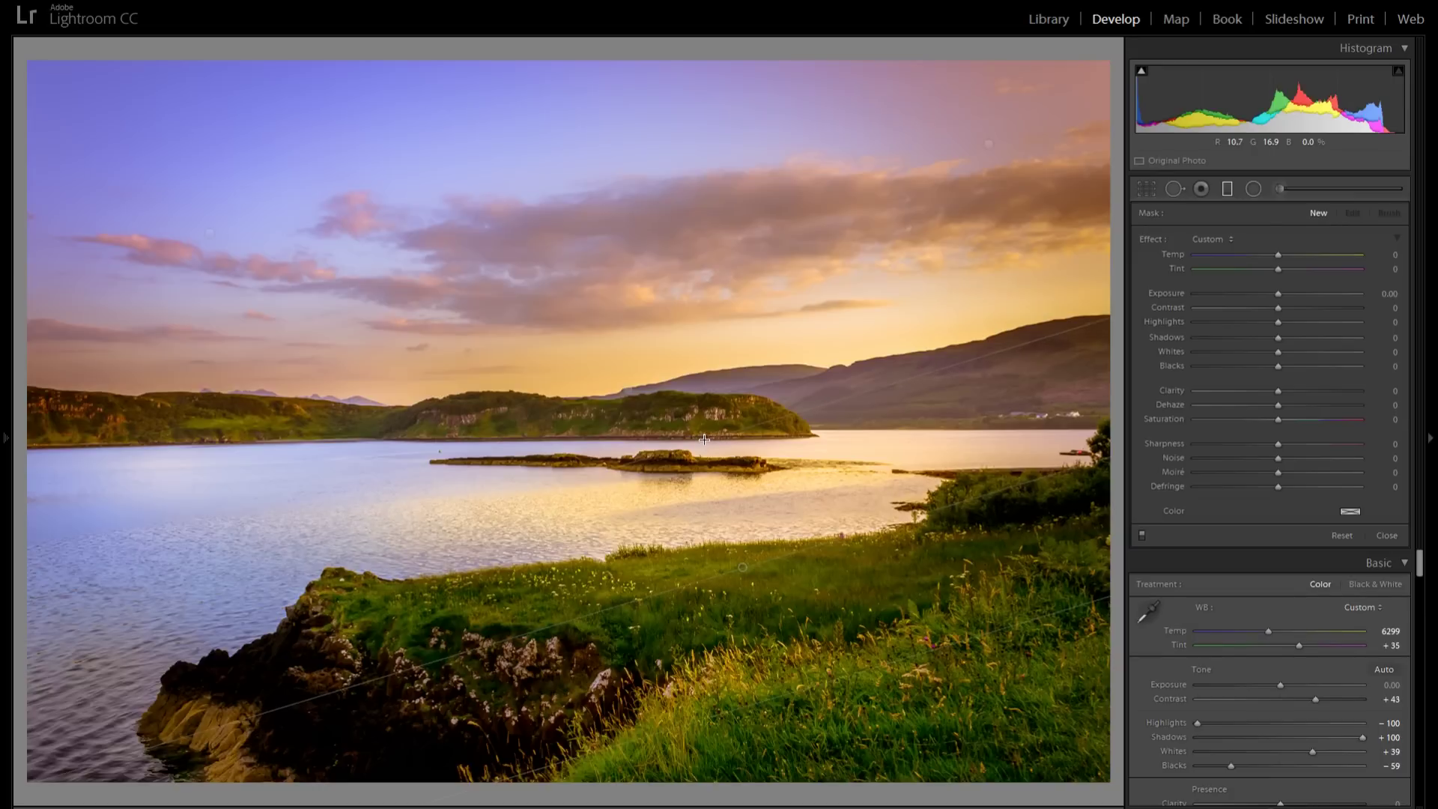
pyautogui.moveTo(742, 566); pyautogui.dragTo(772, 632)
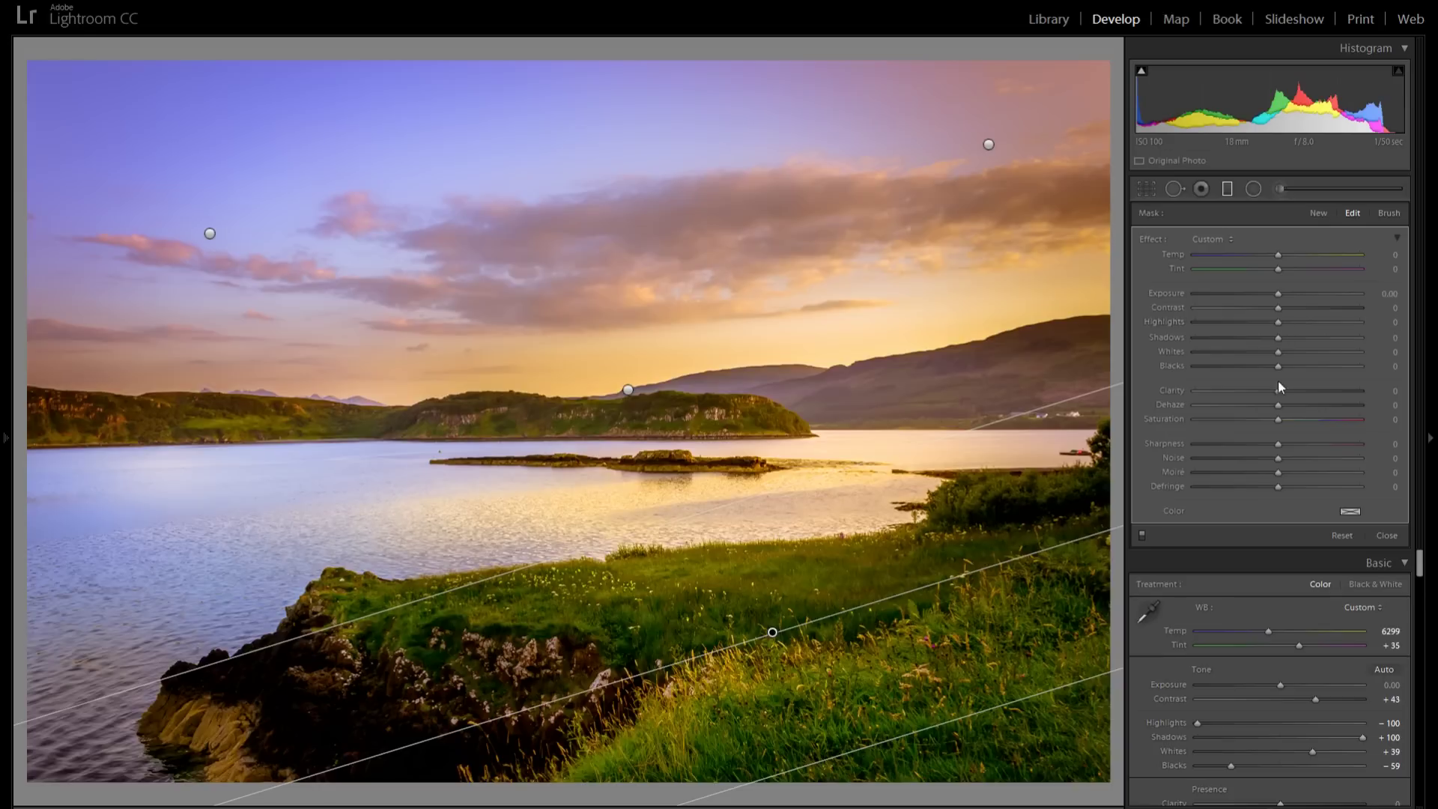
pyautogui.moveTo(1252, 416); pyautogui.dragTo(1243, 418)
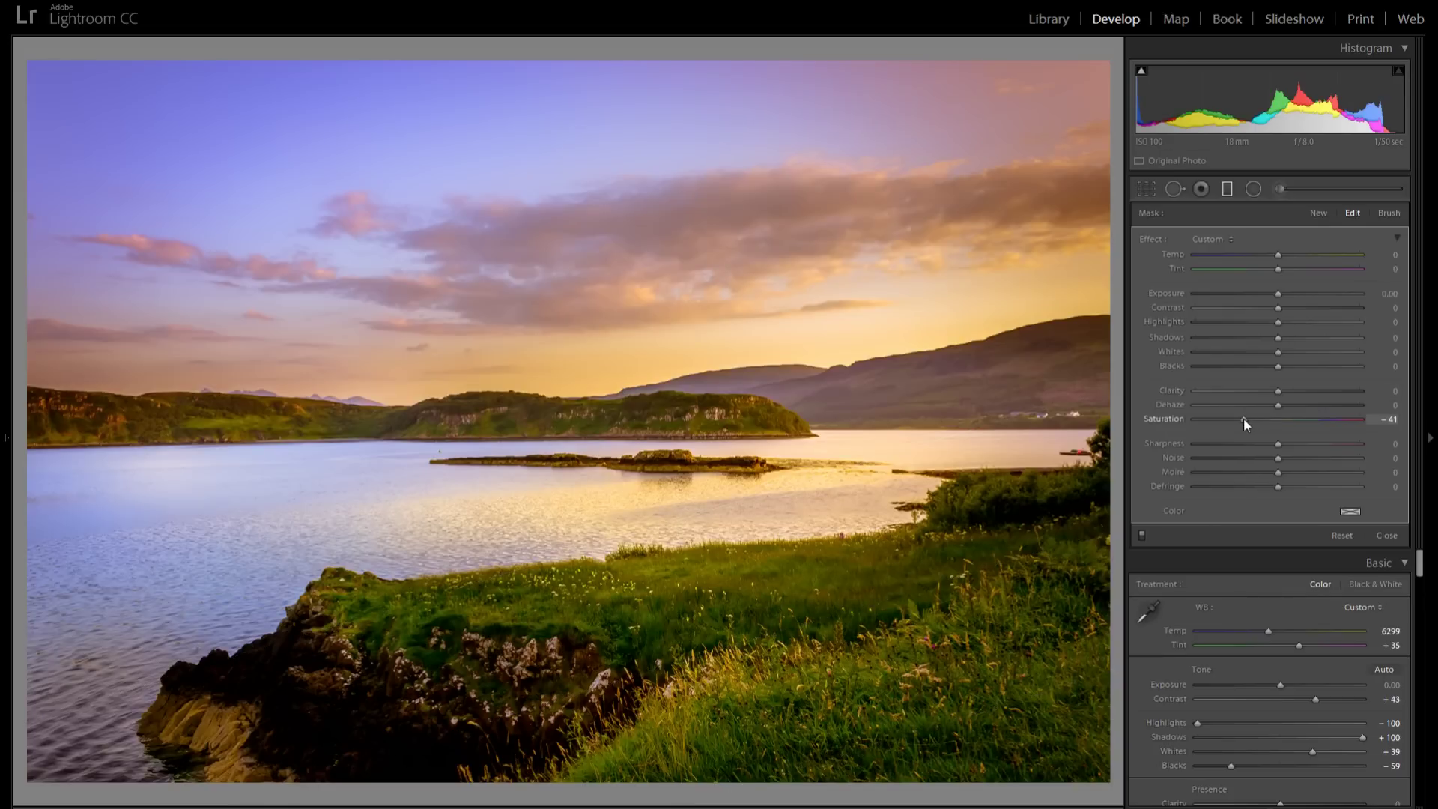
pyautogui.moveTo(1277, 255); pyautogui.dragTo(1264, 255)
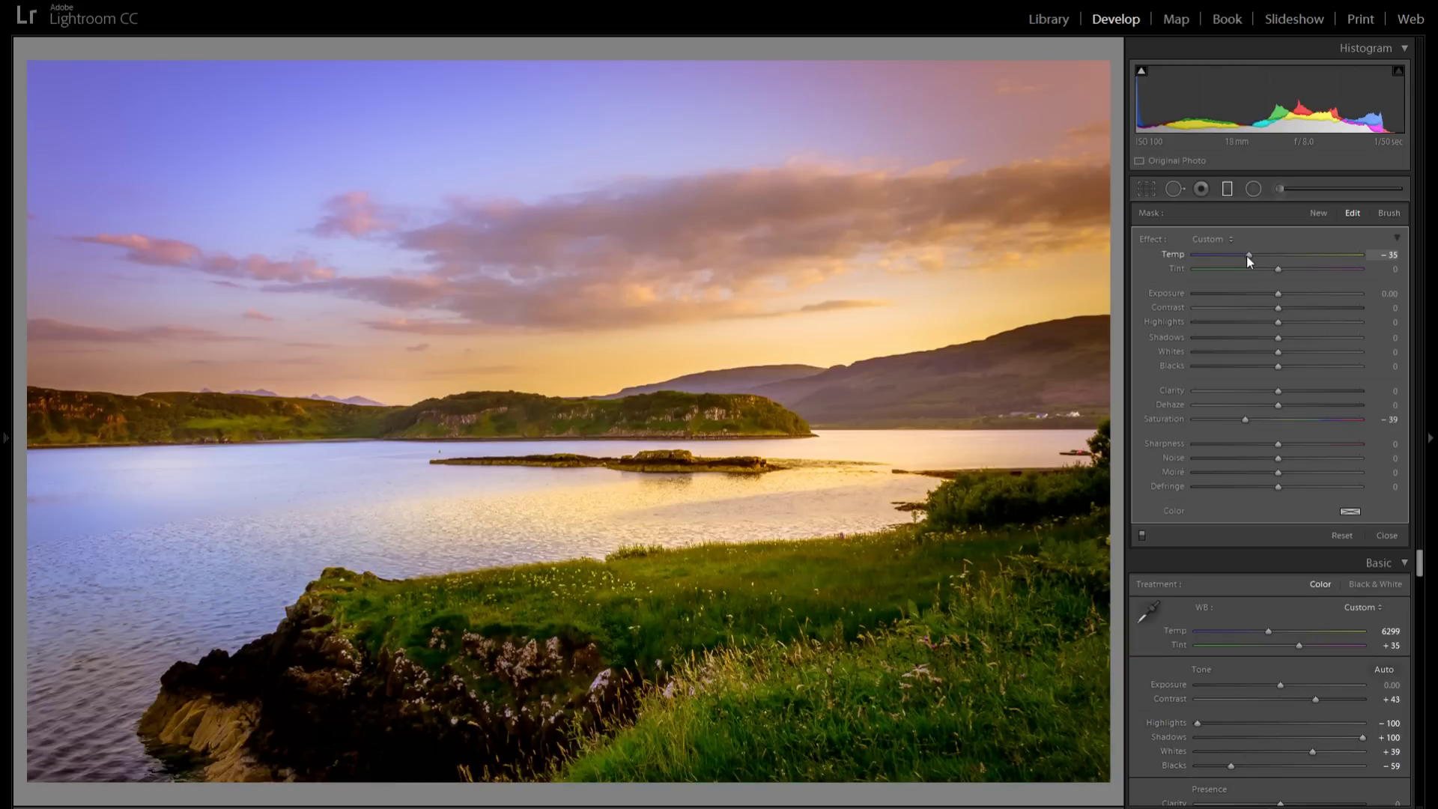
pyautogui.moveTo(1319, 255); pyautogui.dragTo(1306, 255)
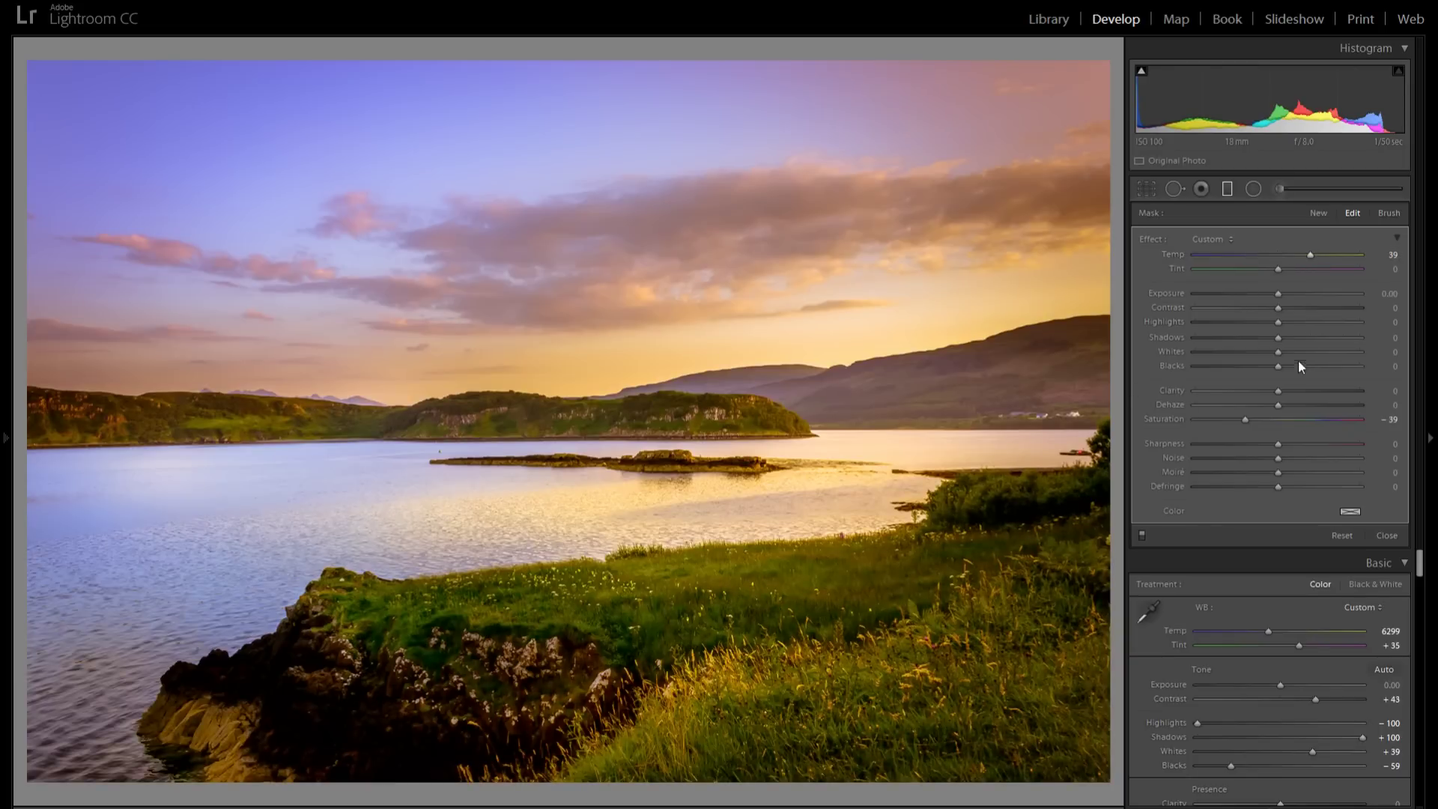
# Tint the foreground filter blue with hue 239 and saturation 61, and close the Graduated Filter
pyautogui.click(1350, 512)
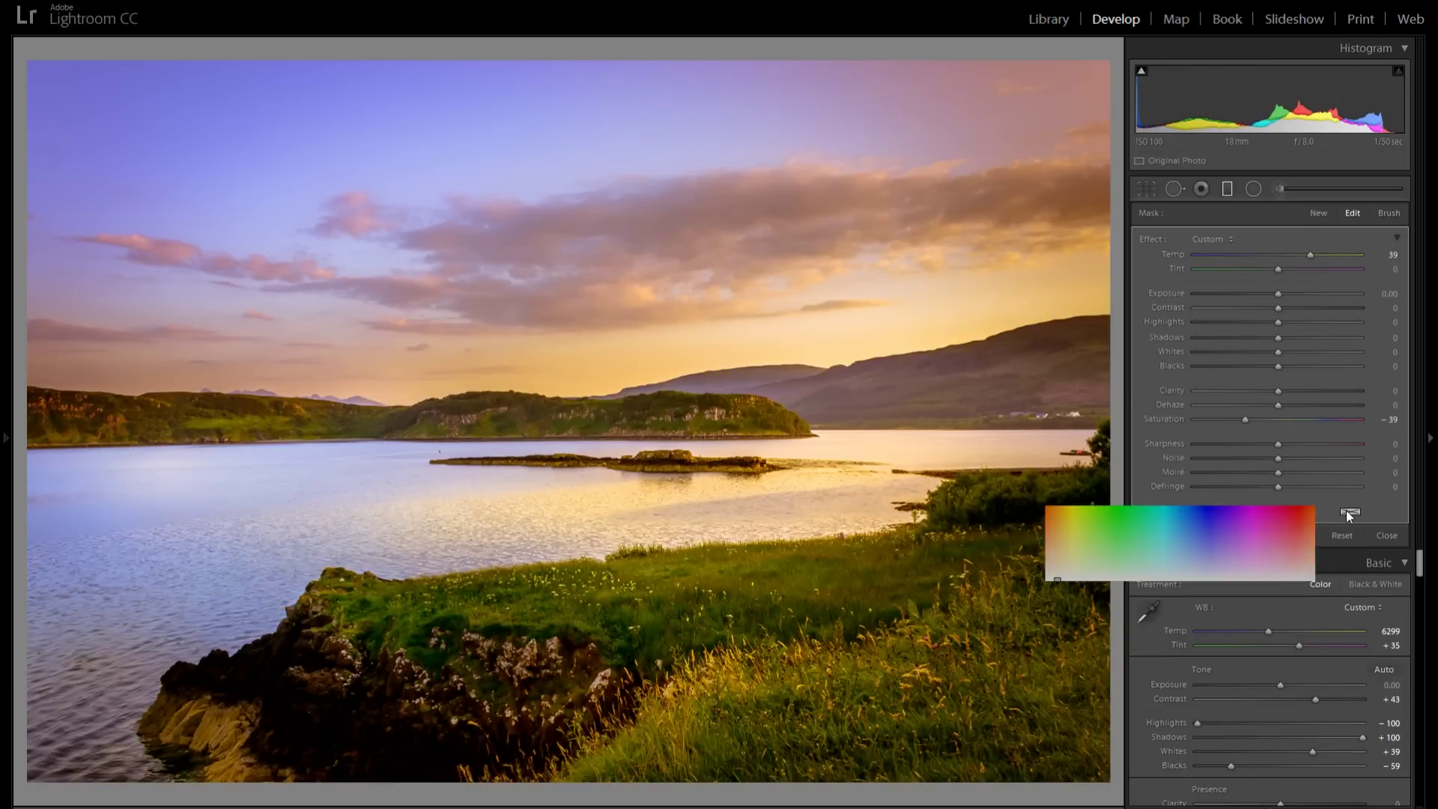
pyautogui.moveTo(1190, 542)
pyautogui.mouseDown()
pyautogui.moveTo(1124, 545)
pyautogui.moveTo(1207, 534)
pyautogui.mouseUp()
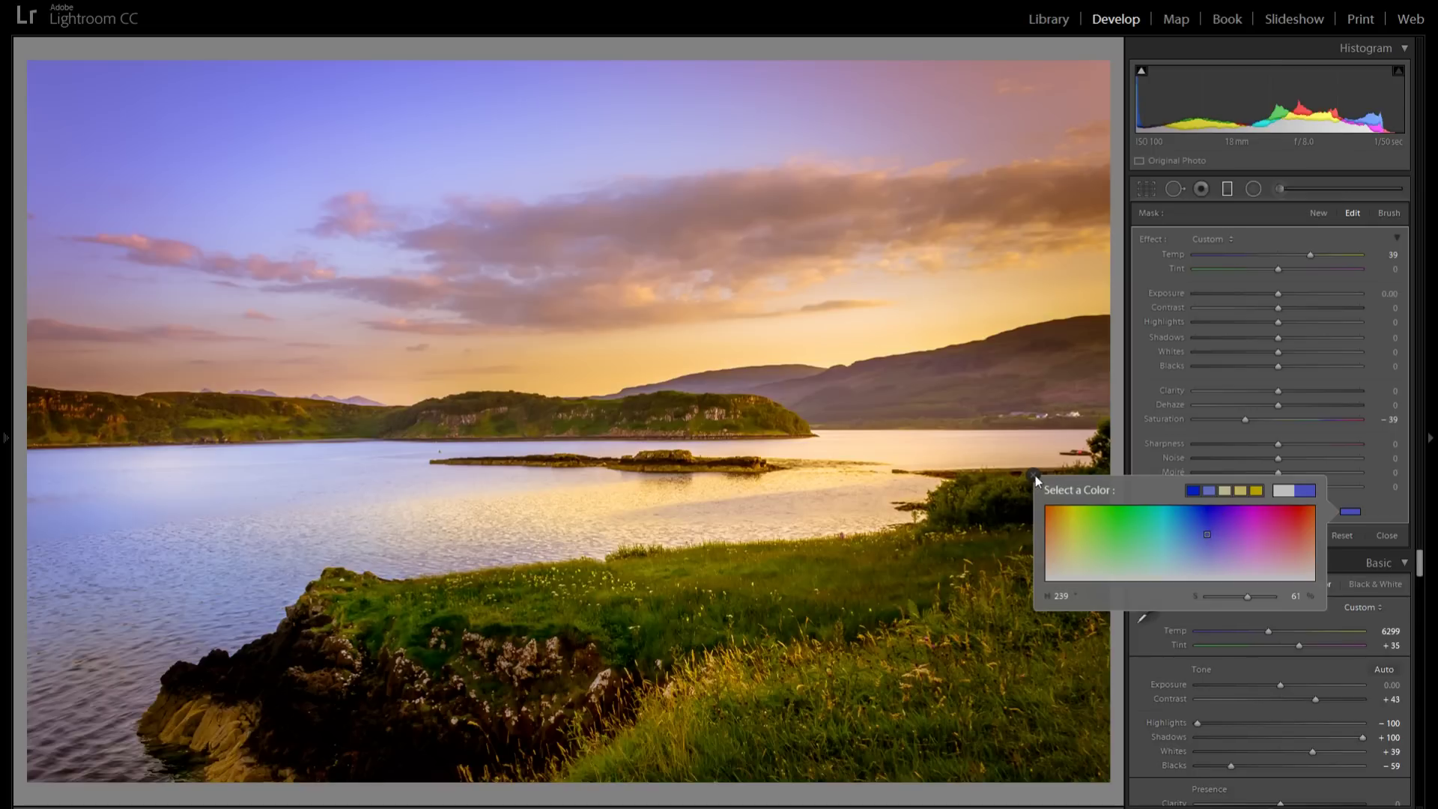
pyautogui.click(1266, 255)
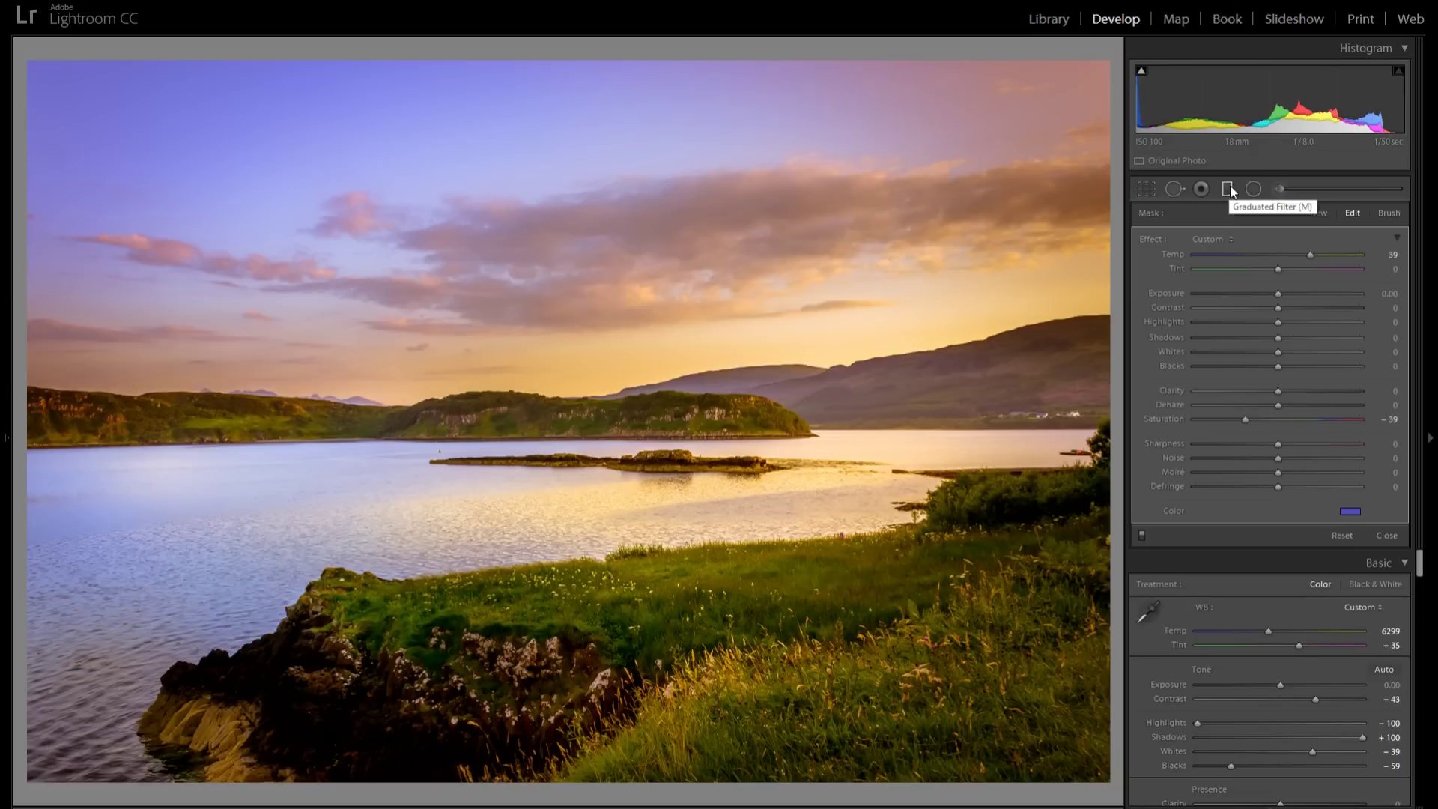
pyautogui.click(1228, 190)
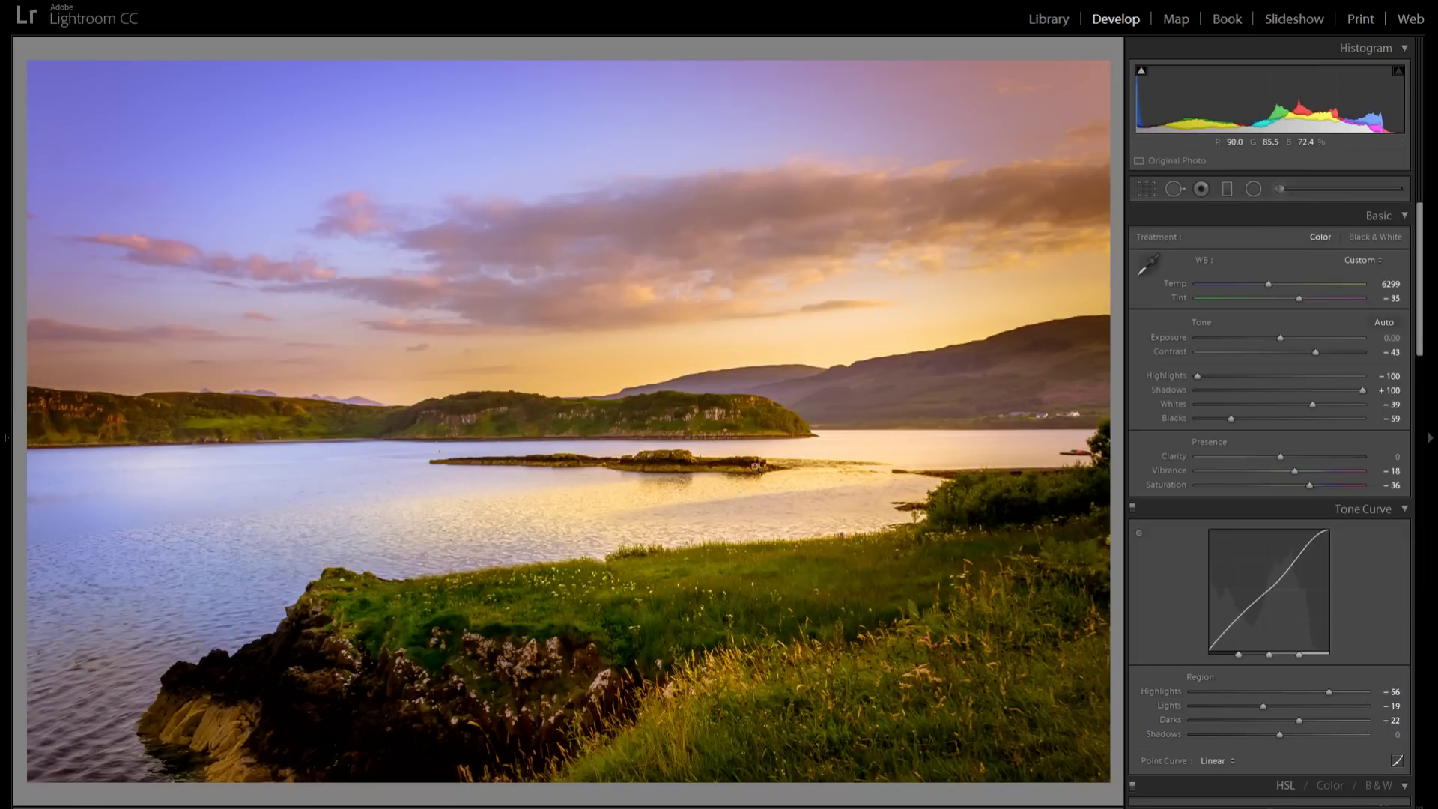
# Add a wide elliptical radial filter over the sky along the horizon, tinted warm orange with hue 32 and saturation 43
pyautogui.scroll(-3, 1331, 430)
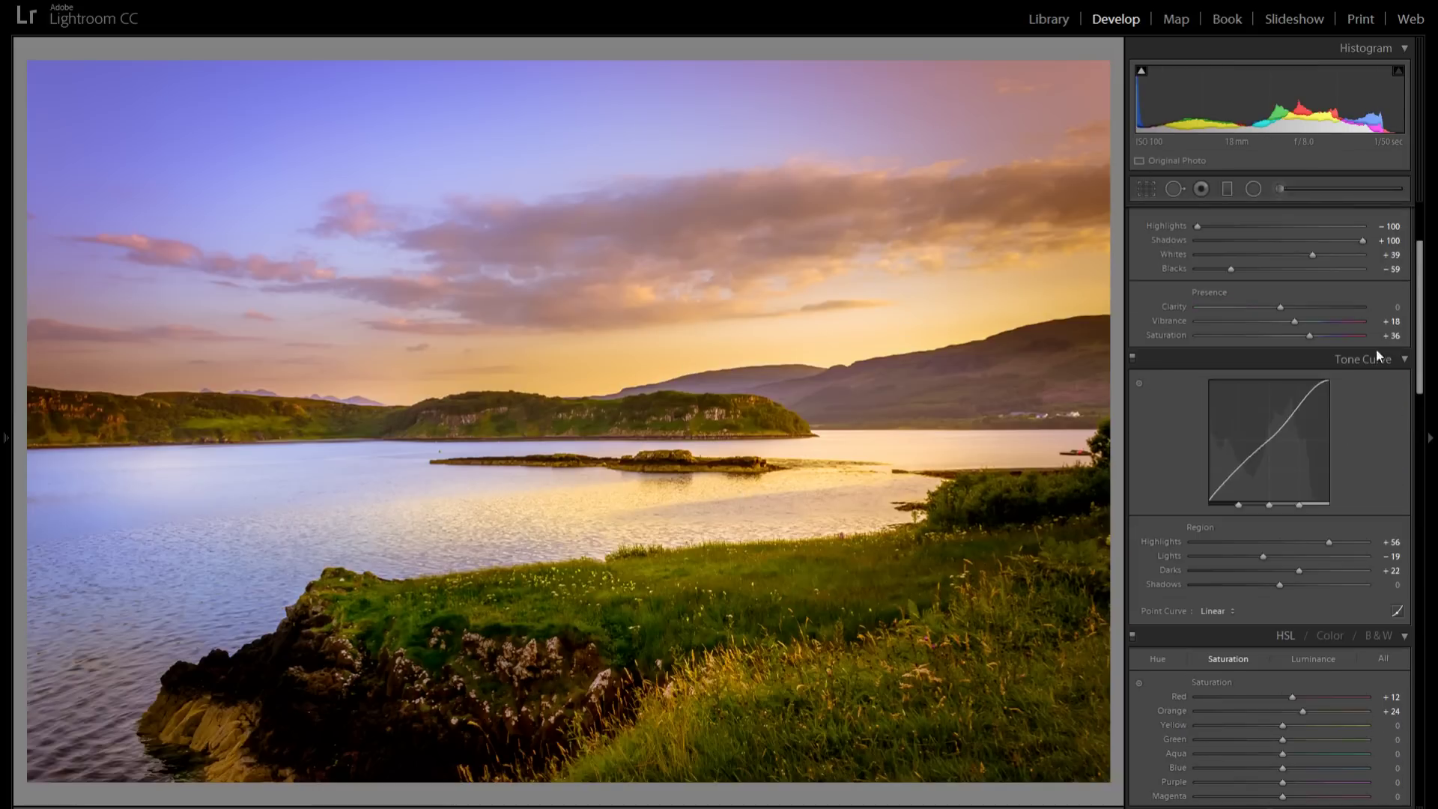
pyautogui.scroll(-3, 1346, 403)
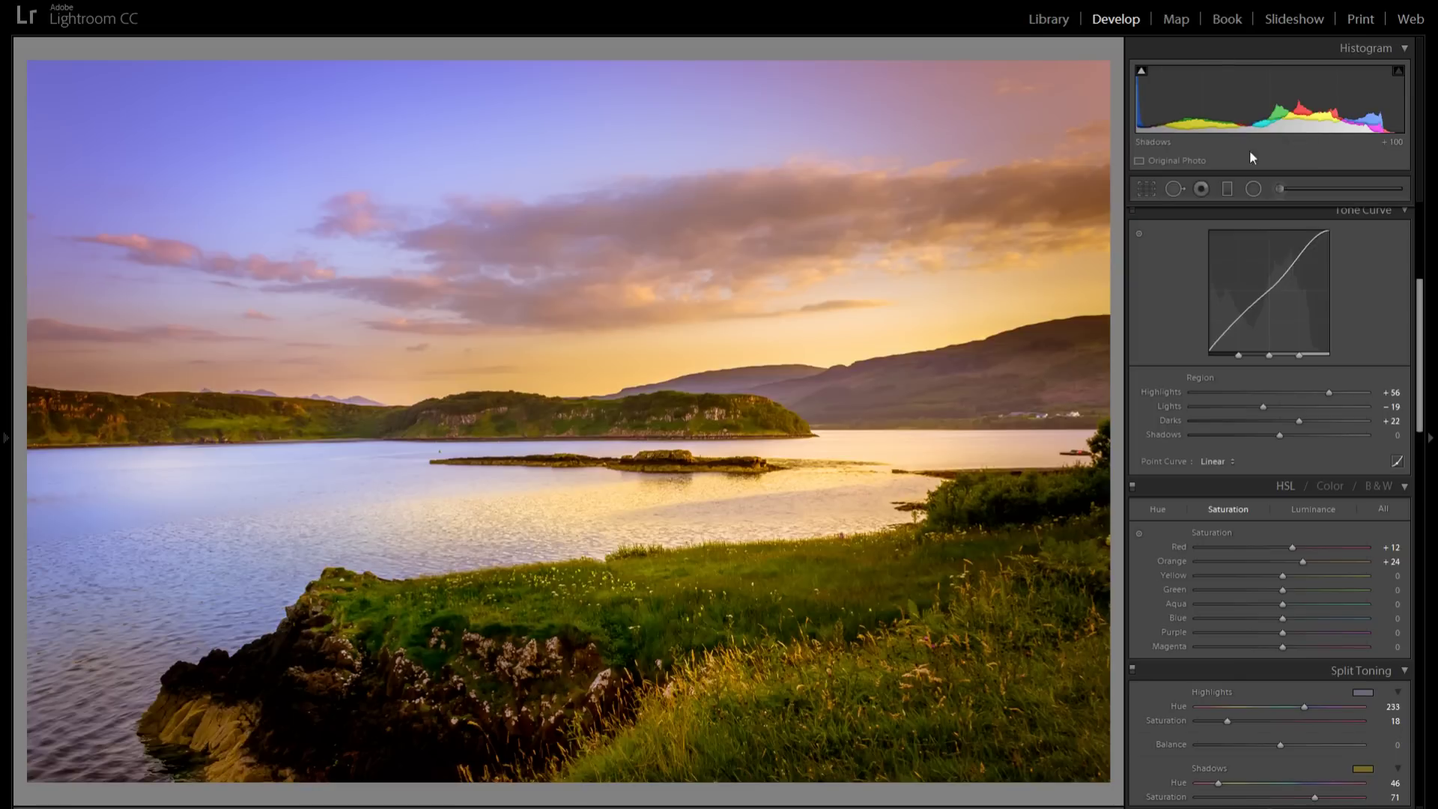
pyautogui.click(1254, 188)
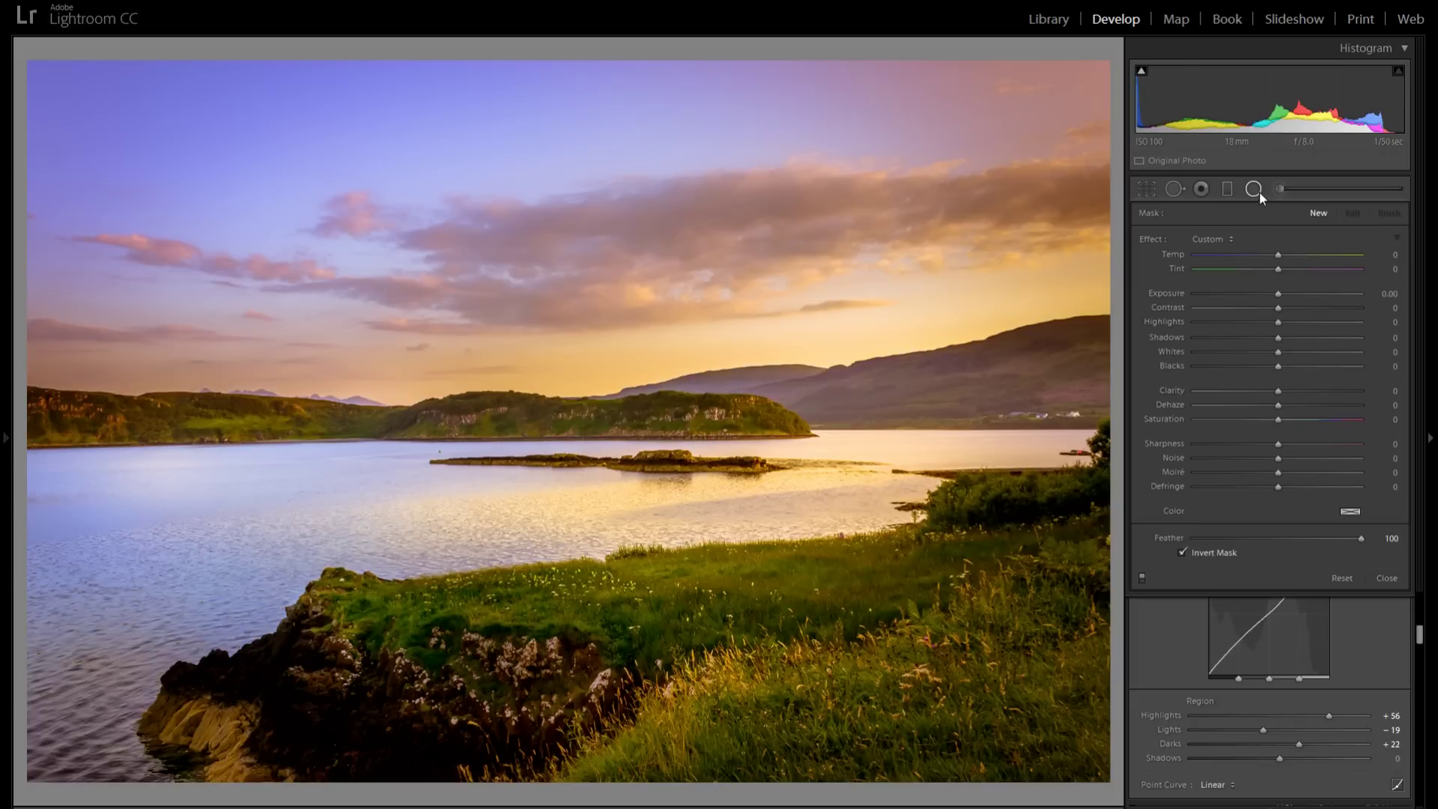
pyautogui.click(1346, 514)
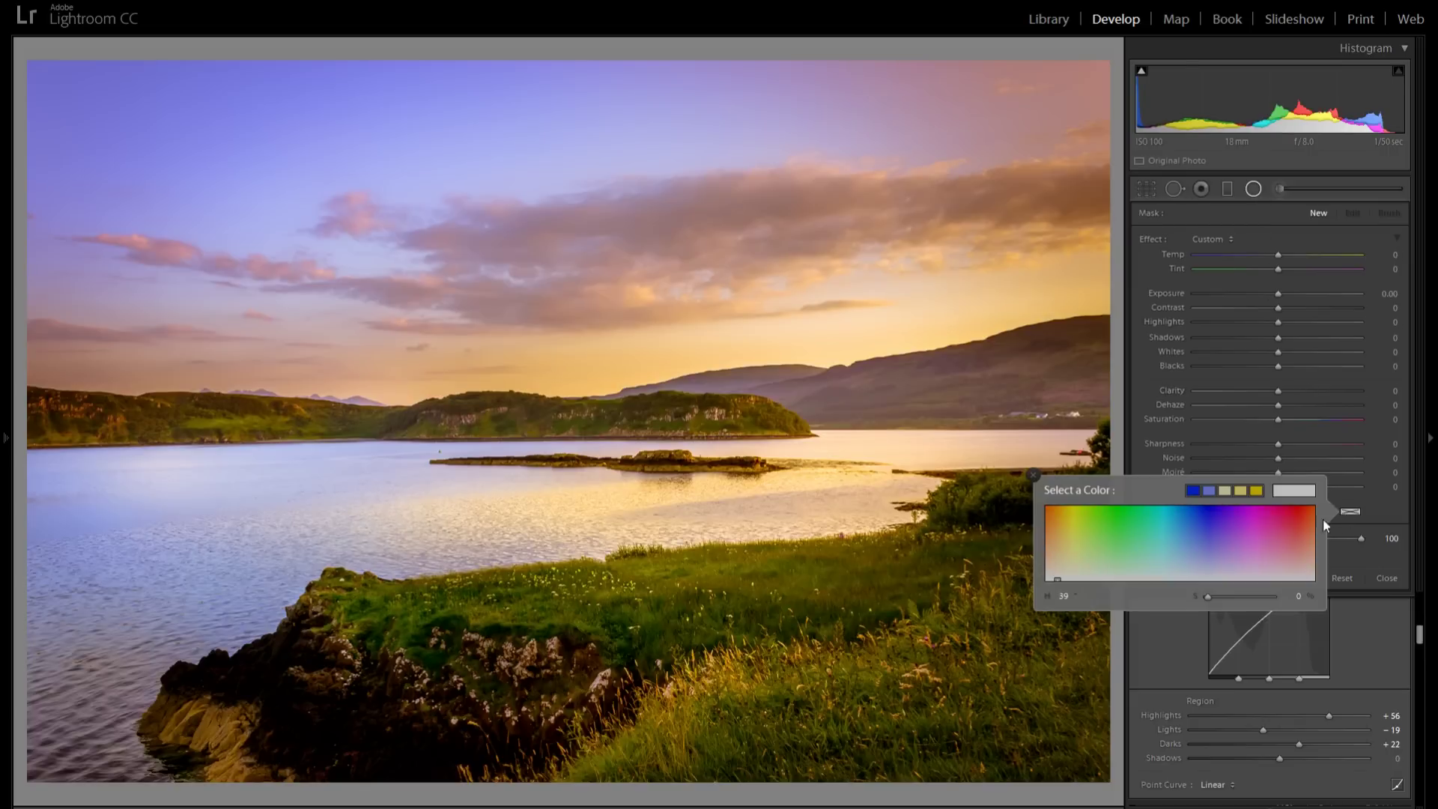
pyautogui.moveTo(1076, 550); pyautogui.dragTo(1056, 542)
pyautogui.click(1033, 475)
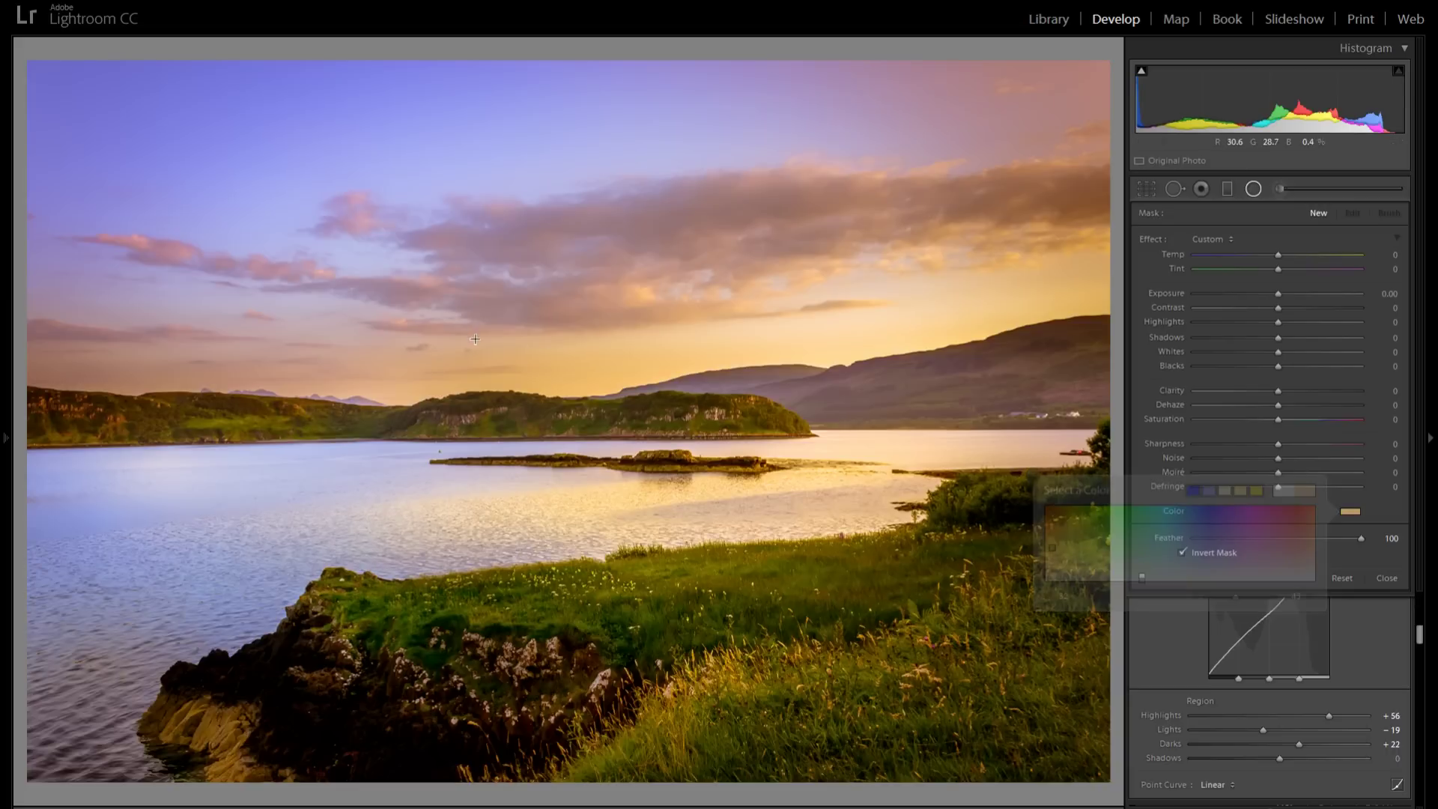
pyautogui.click(531, 345)
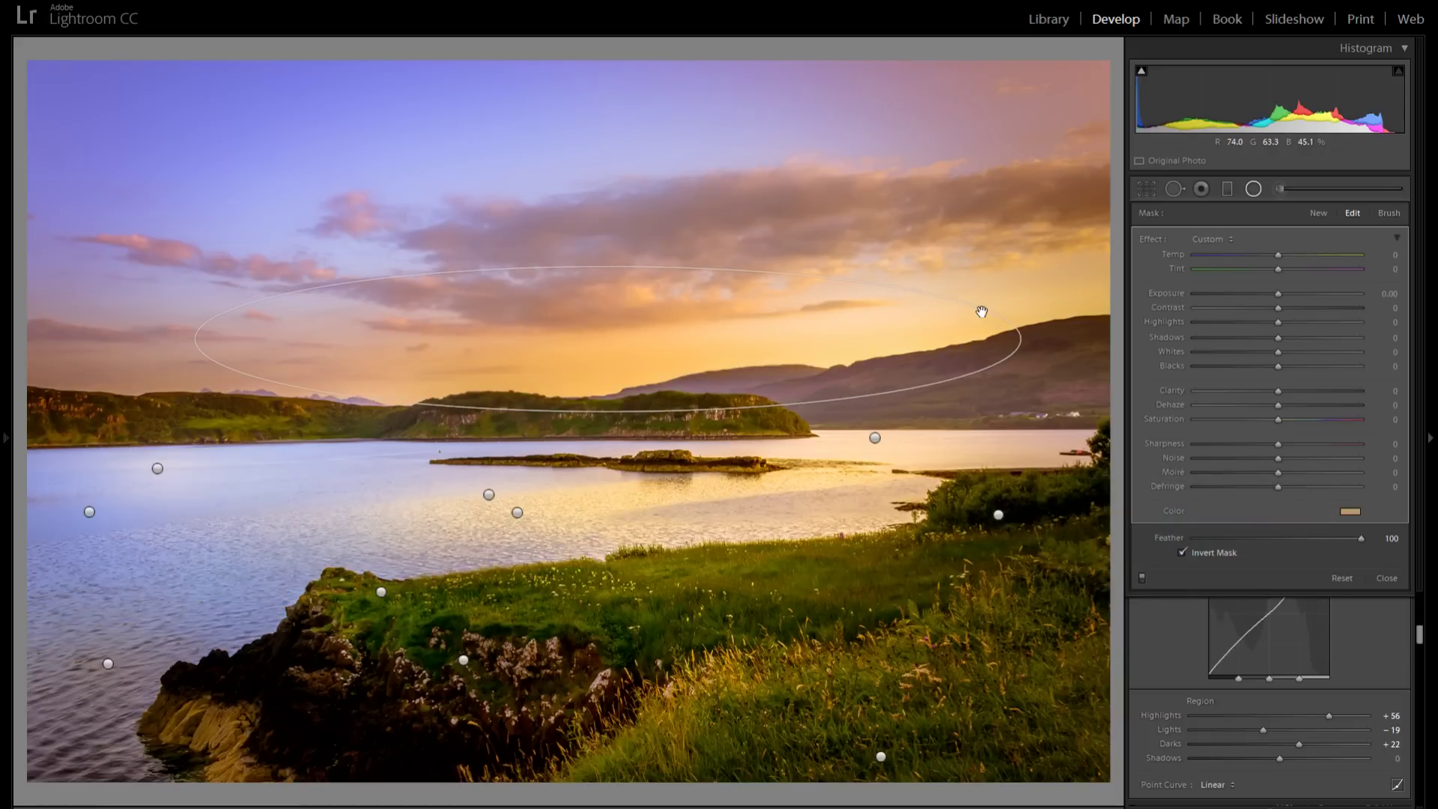
pyautogui.click(1022, 335)
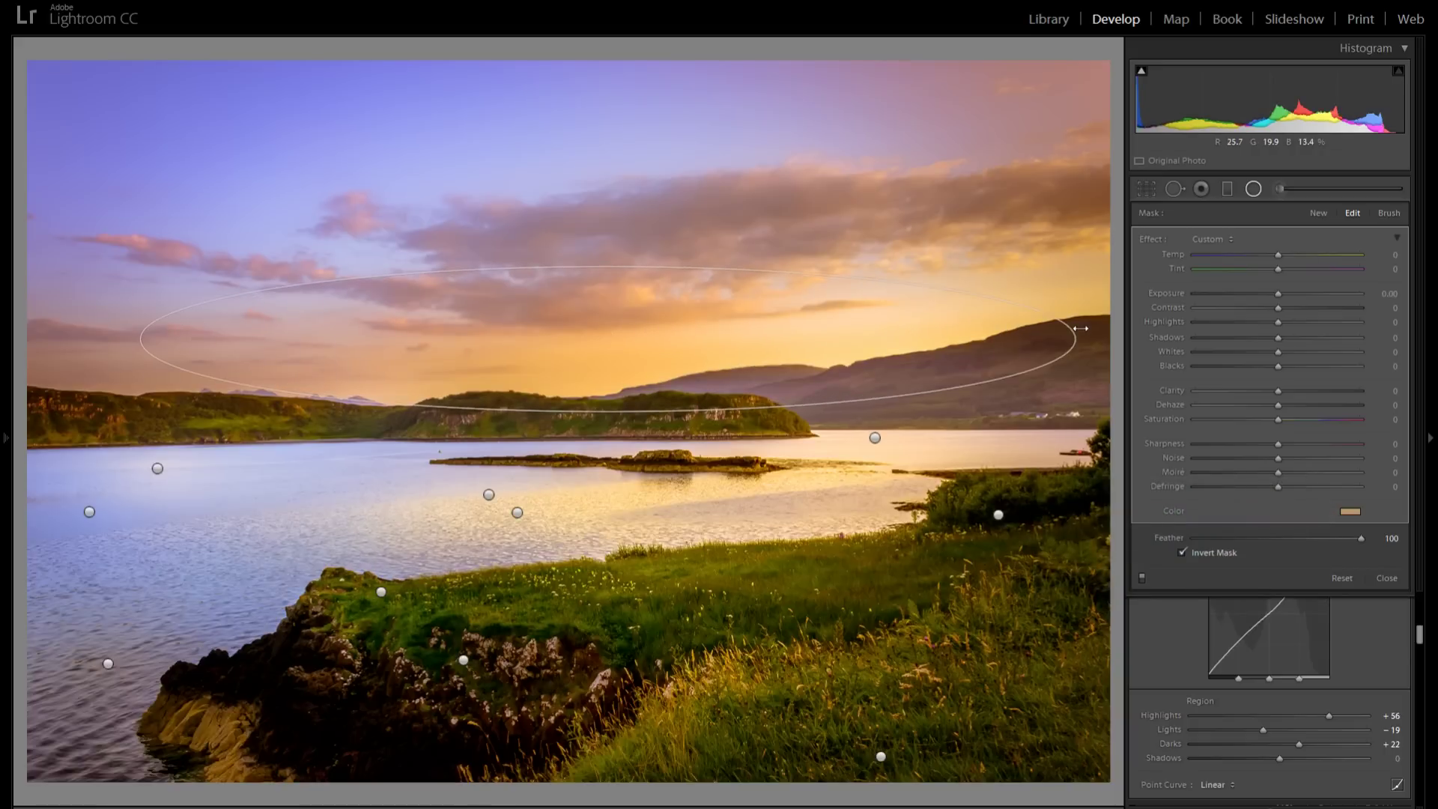
# Add another radial filter to the lake sunset photo and tint it violet-blue
pyautogui.click(1318, 213)
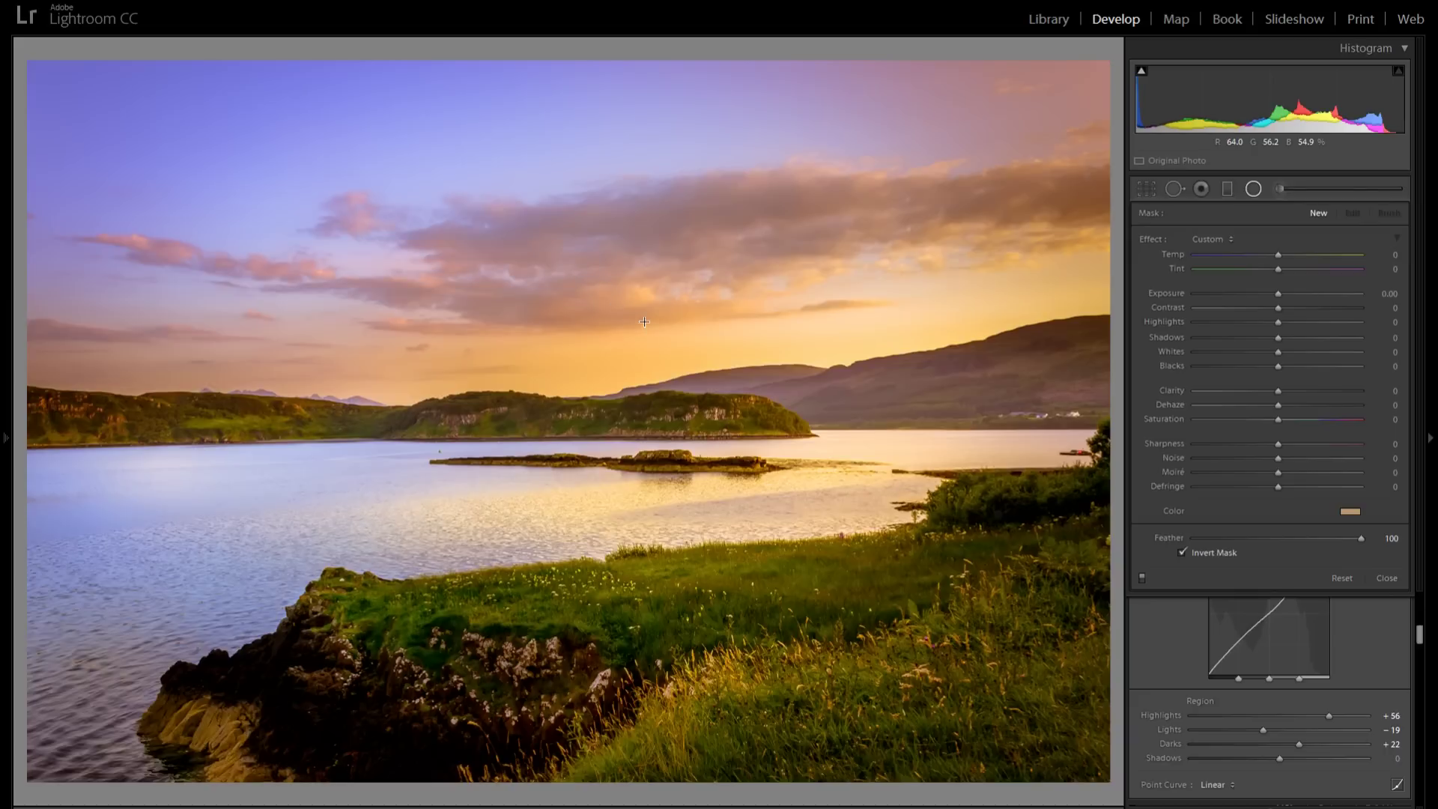
pyautogui.click(1350, 511)
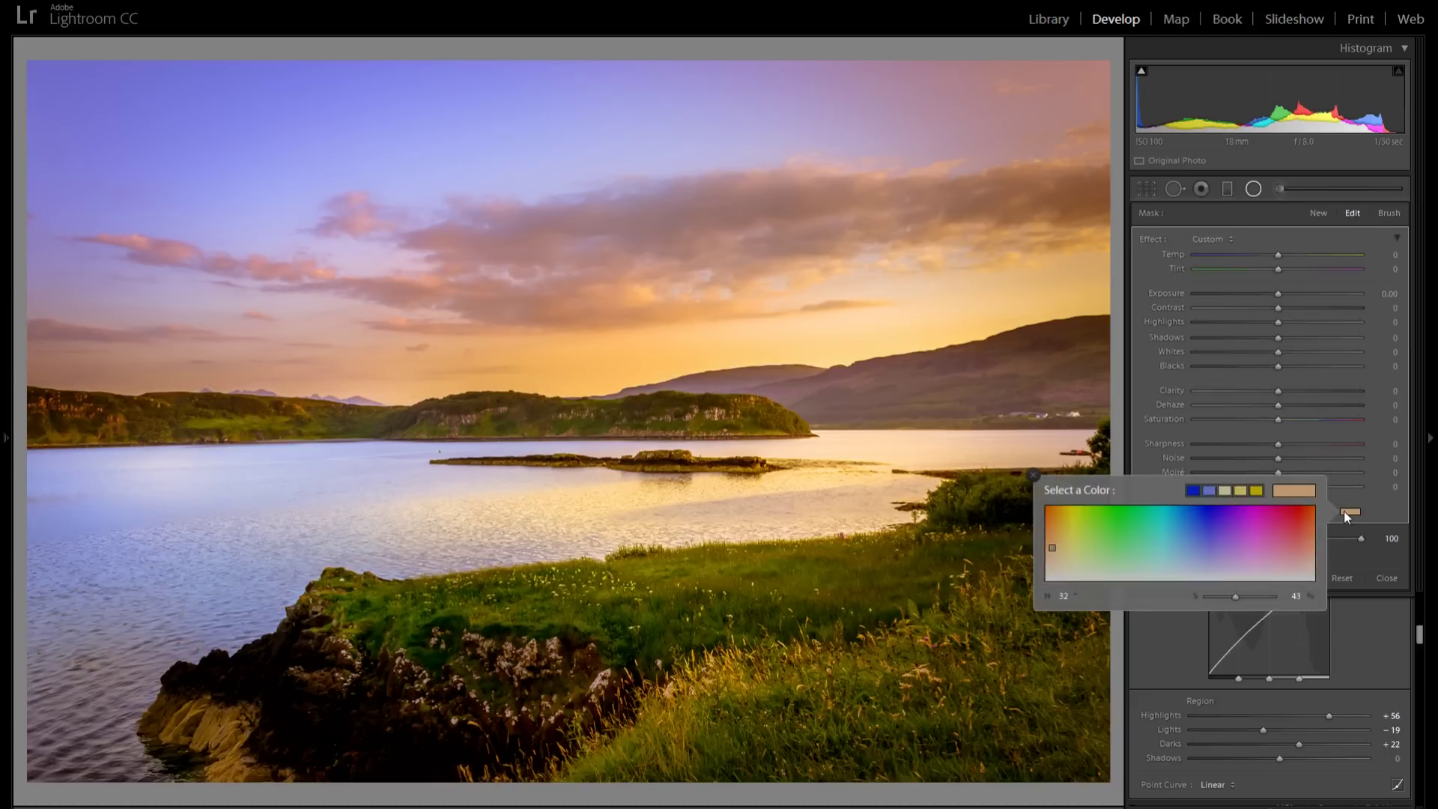
pyautogui.click(1213, 542)
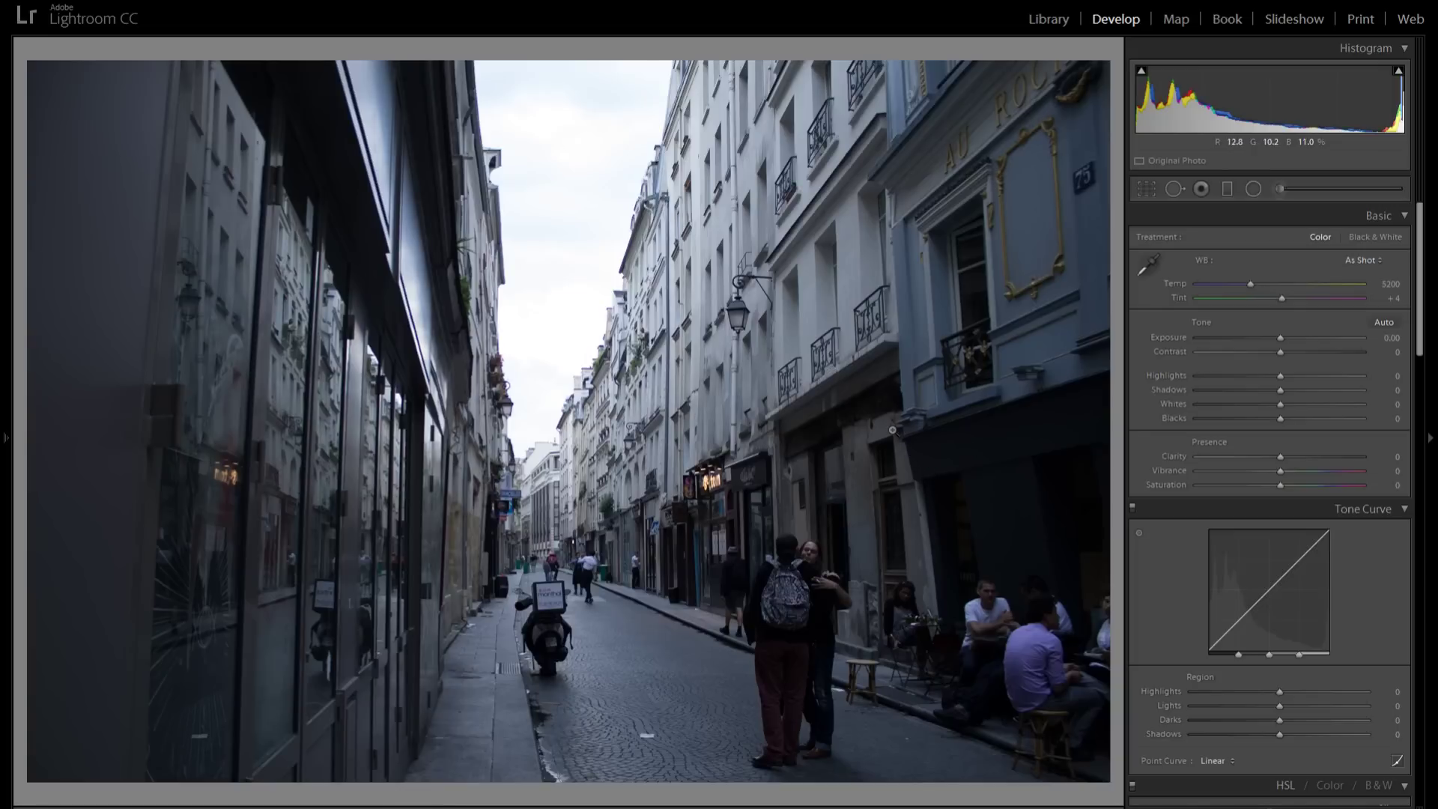
# Try the street photo's Shadows at +100, reset them, and set Shadows to +54 and Contrast to +44
pyautogui.moveTo(1281, 391); pyautogui.dragTo(1397, 390)
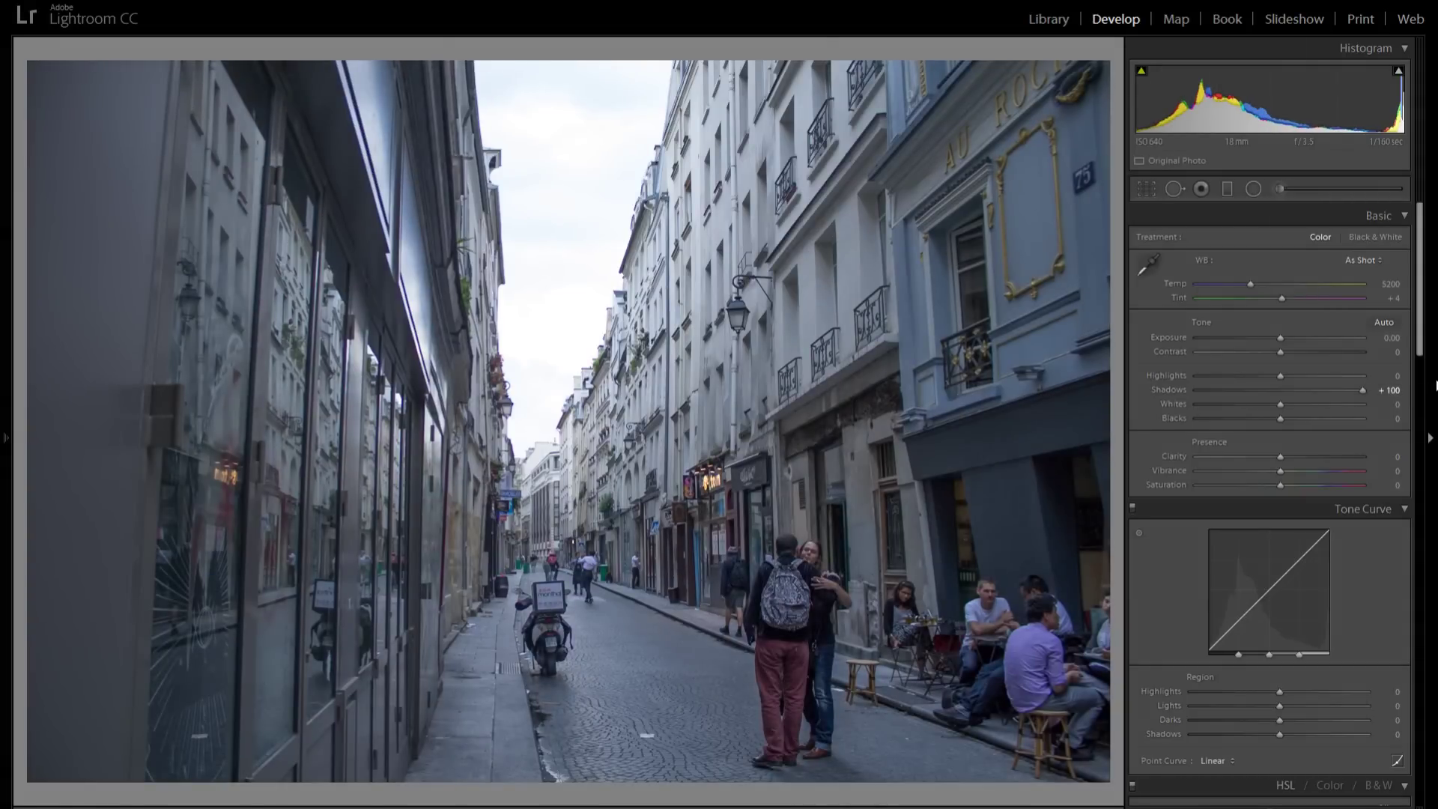
pyautogui.doubleClick(1174, 395)
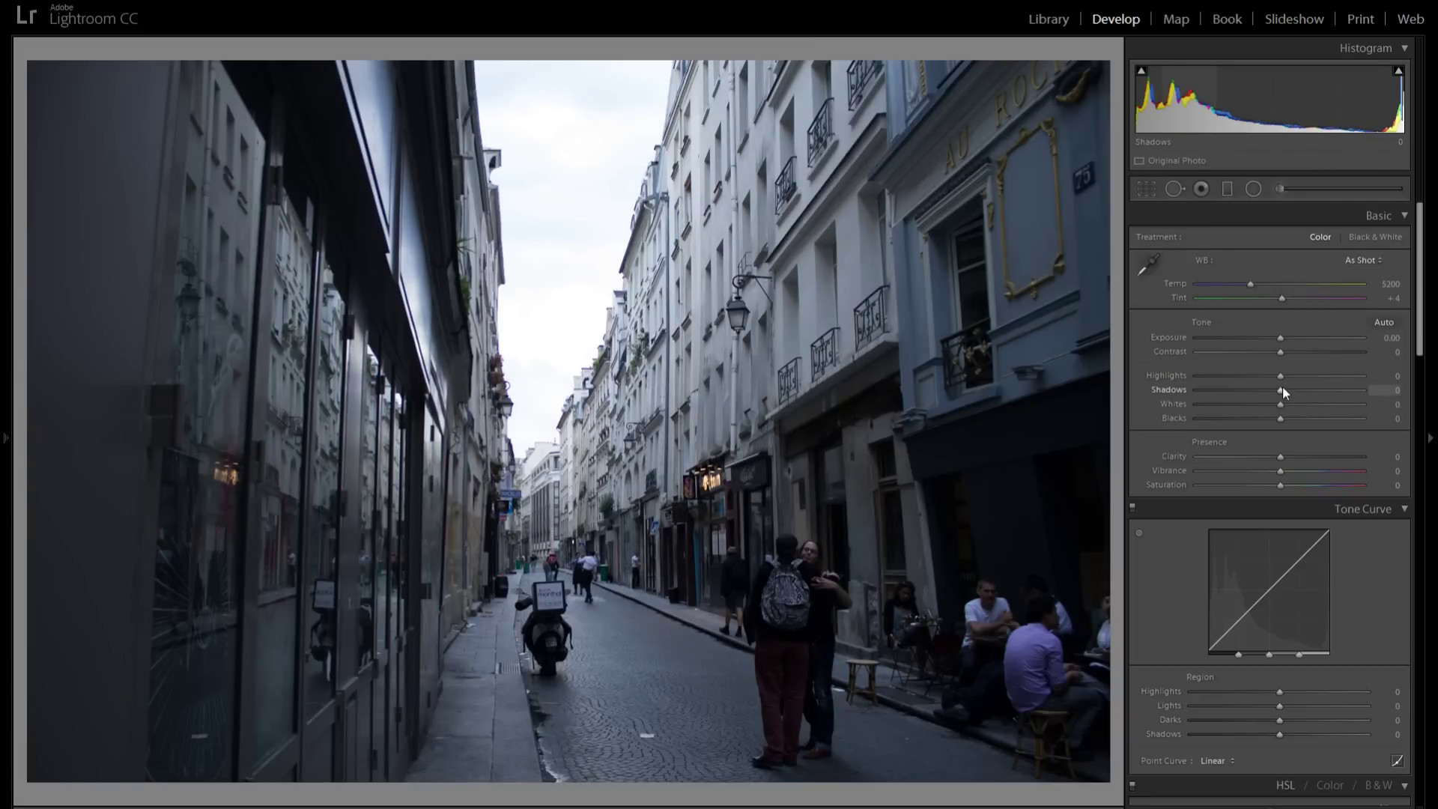
pyautogui.moveTo(1280, 390); pyautogui.dragTo(1327, 389)
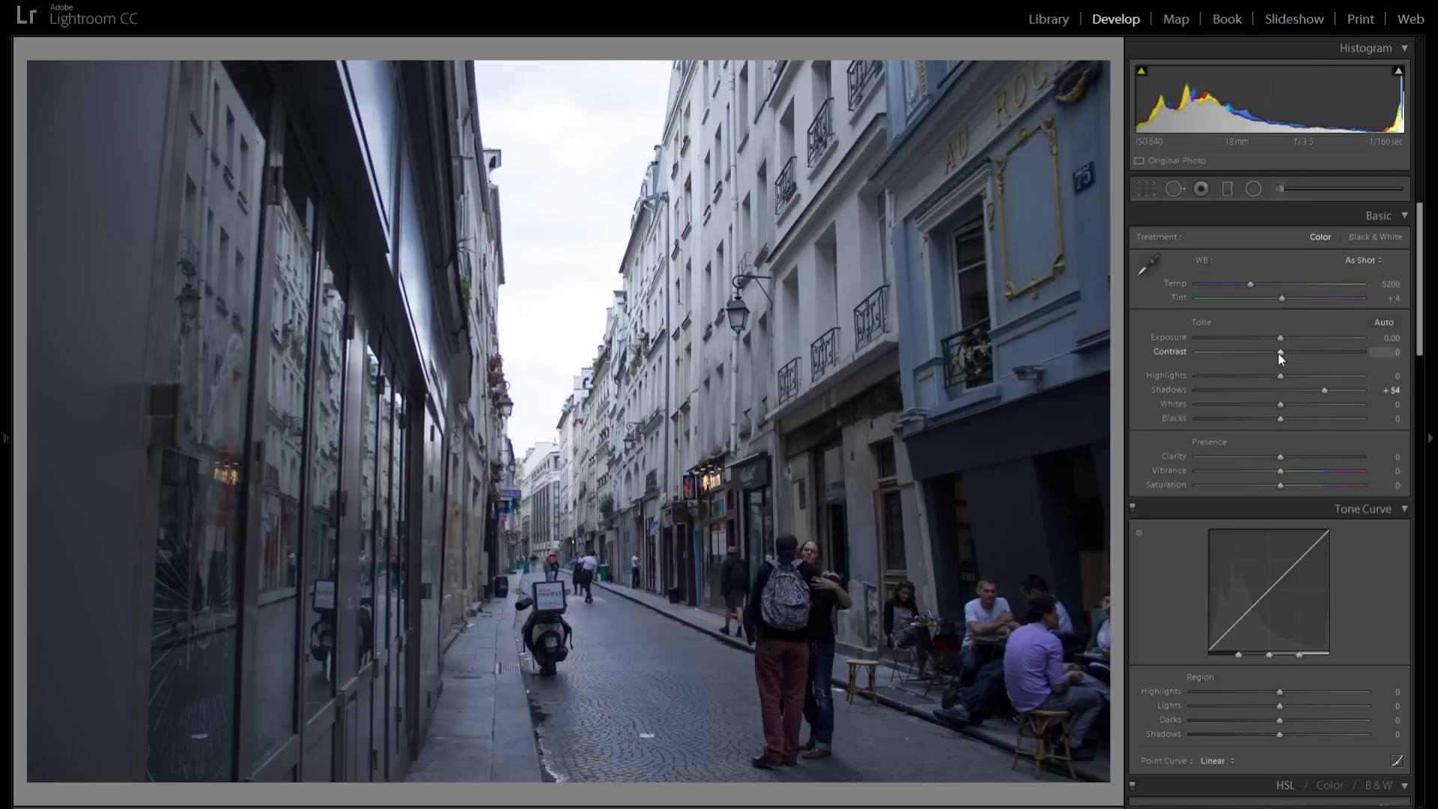
pyautogui.moveTo(1278, 352); pyautogui.dragTo(1313, 353)
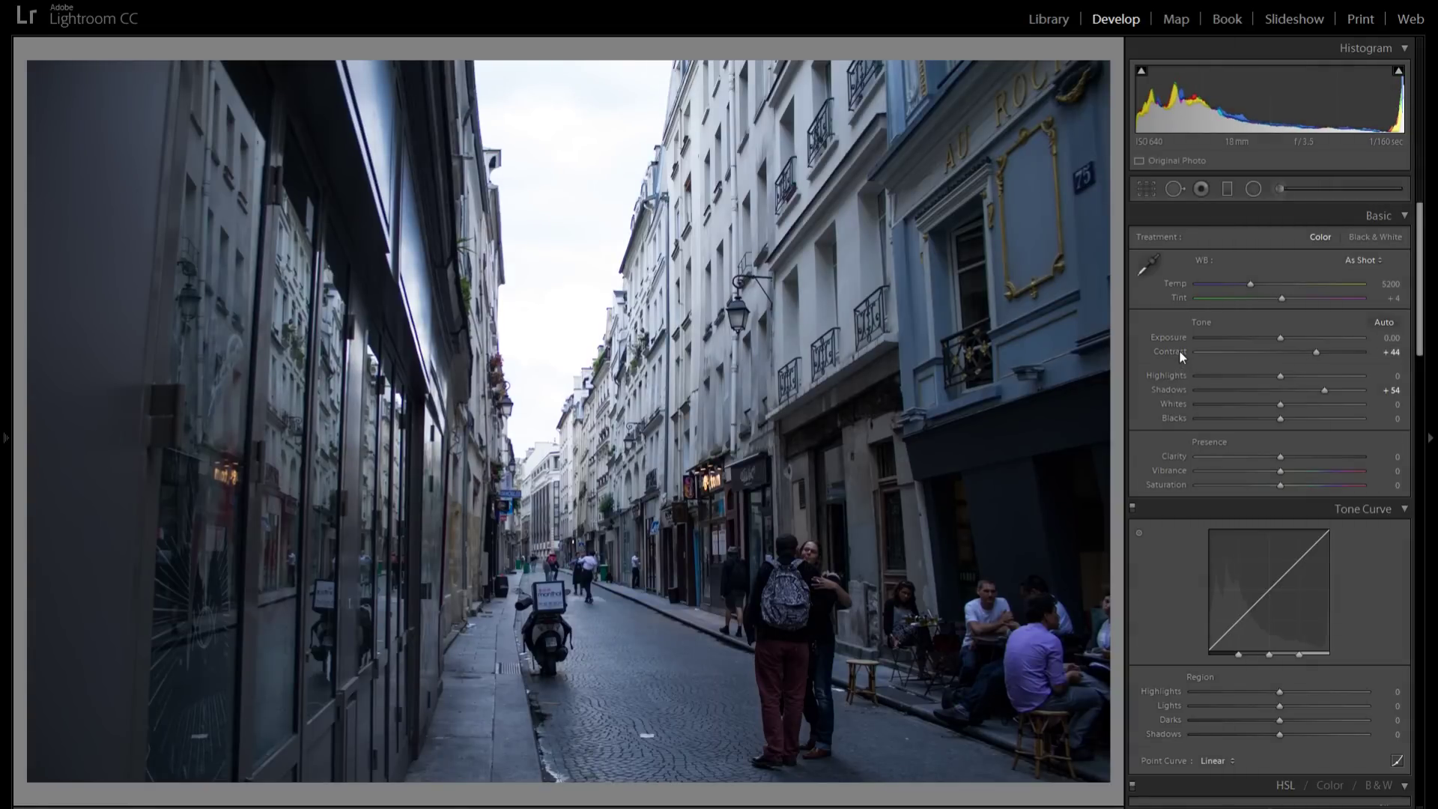
# Reset Shadows to the default and raise Contrast to +64
pyautogui.click(629, 564)
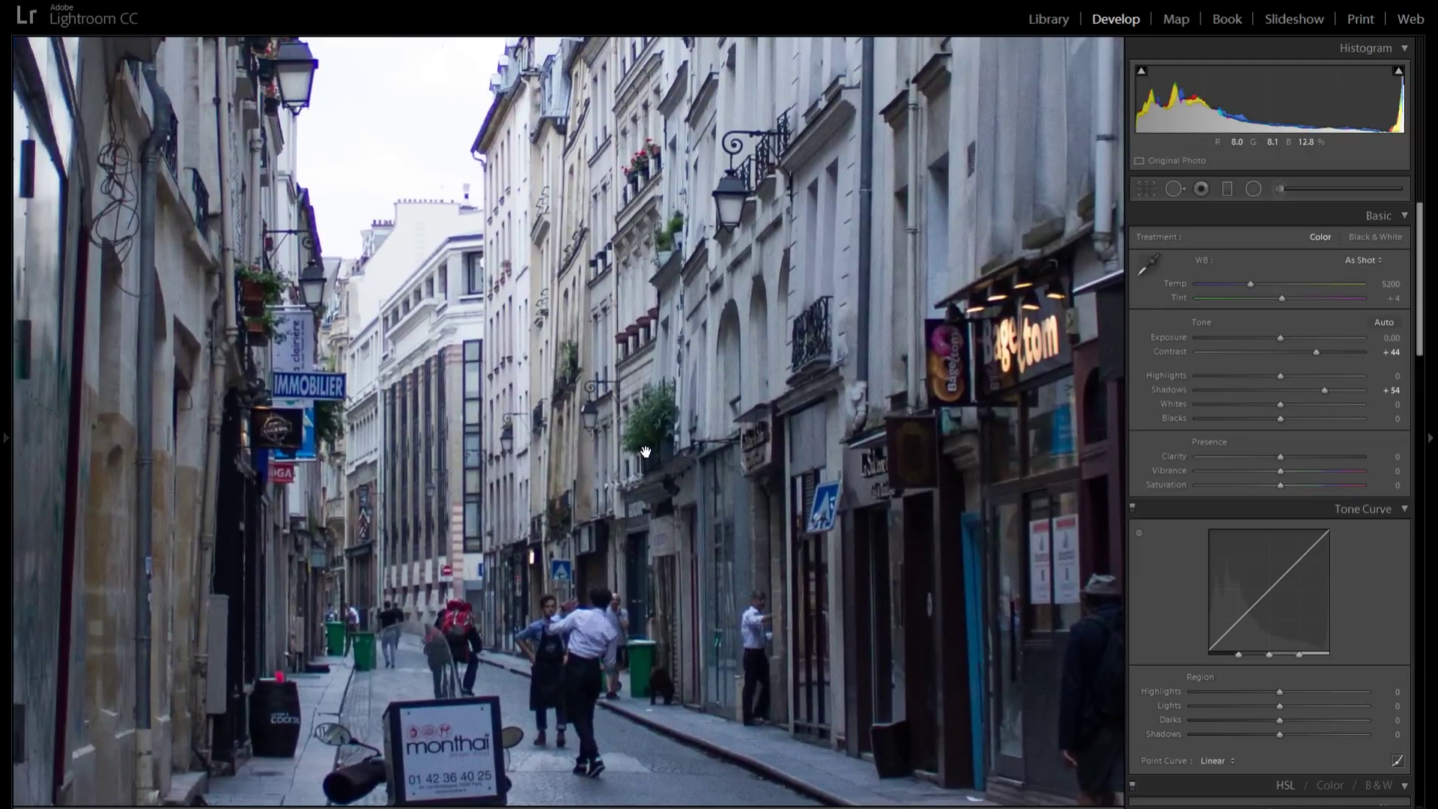
pyautogui.press('Right')
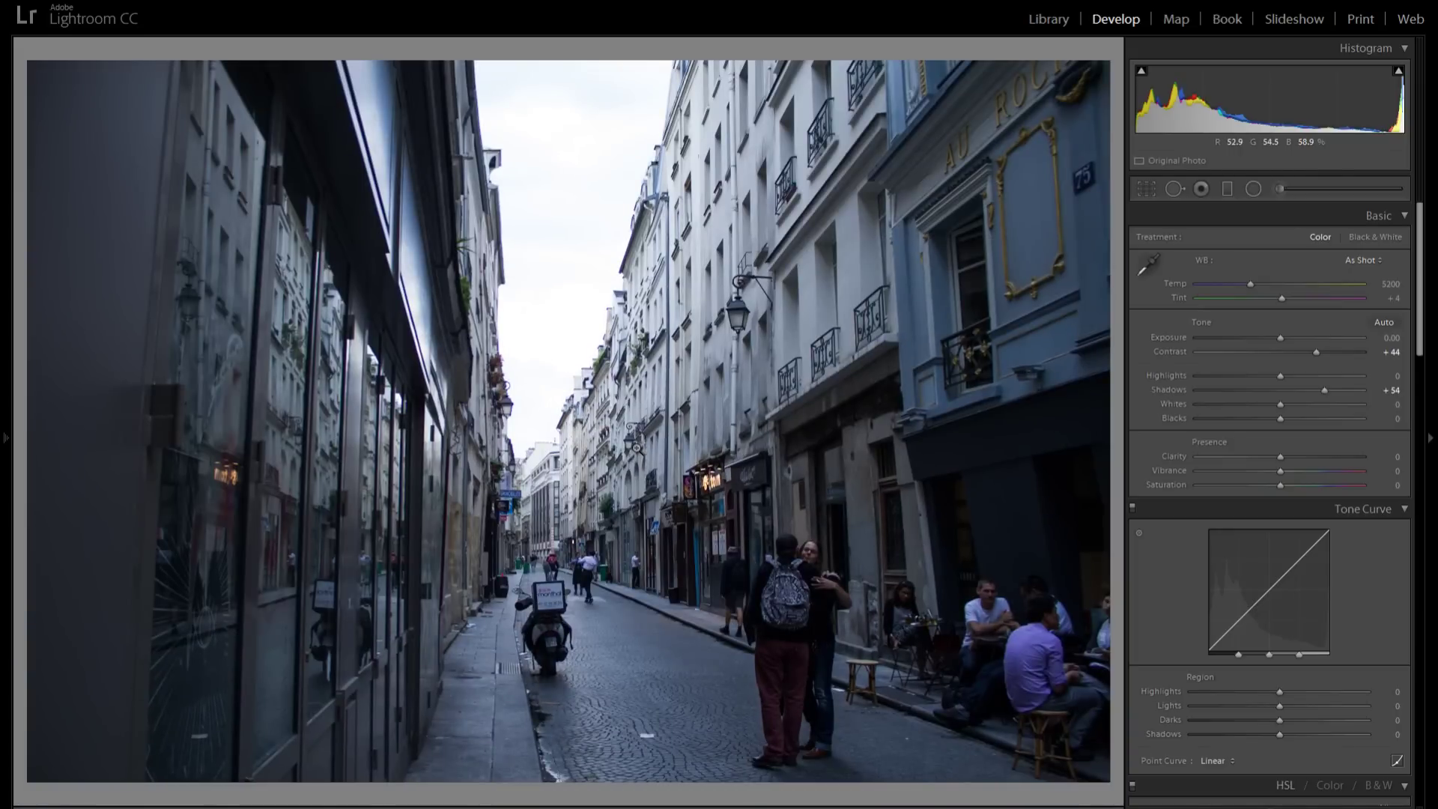
pyautogui.moveTo(1316, 352)
pyautogui.mouseDown()
pyautogui.moveTo(1277, 352)
pyautogui.moveTo(1321, 349)
pyautogui.mouseUp()
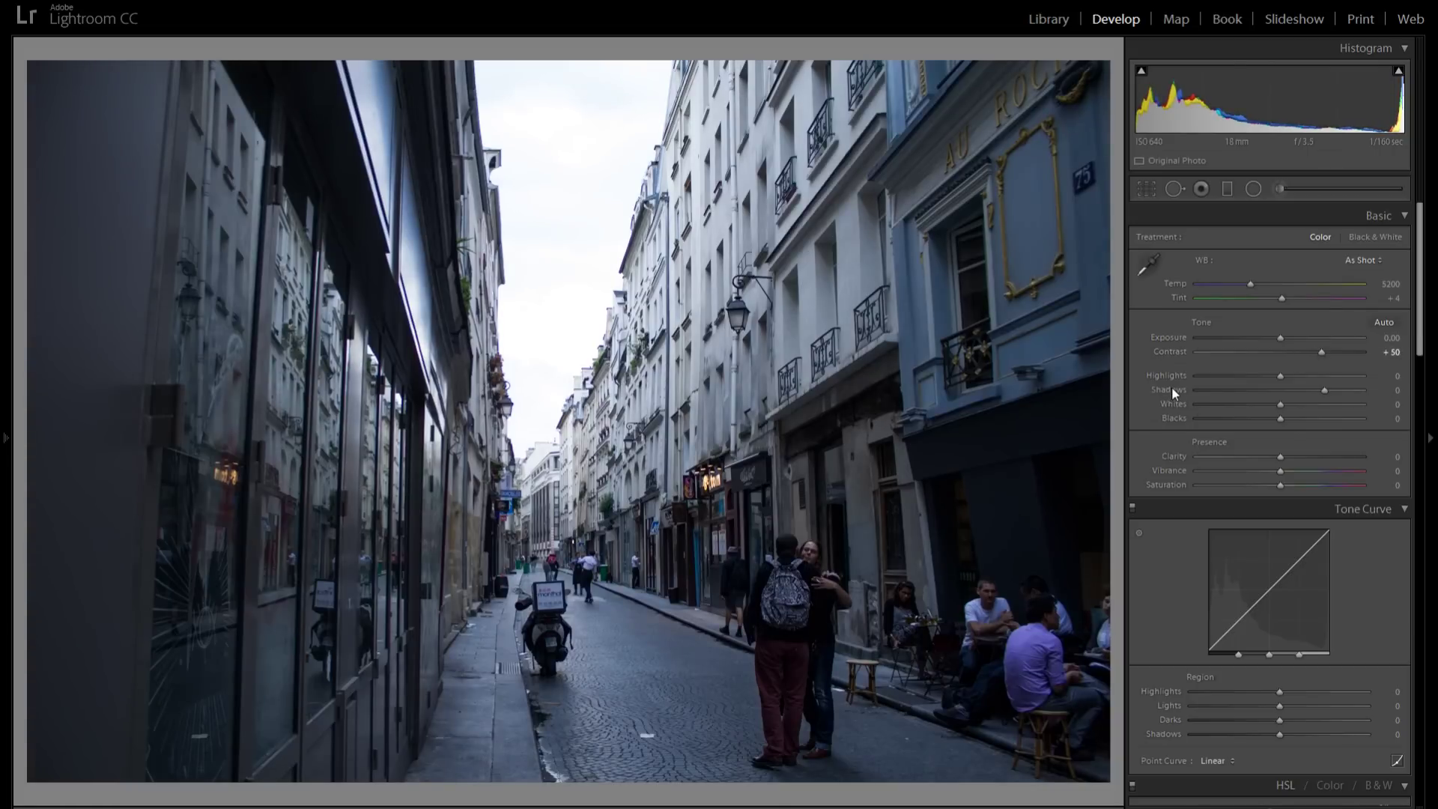
pyautogui.doubleClick(1171, 390)
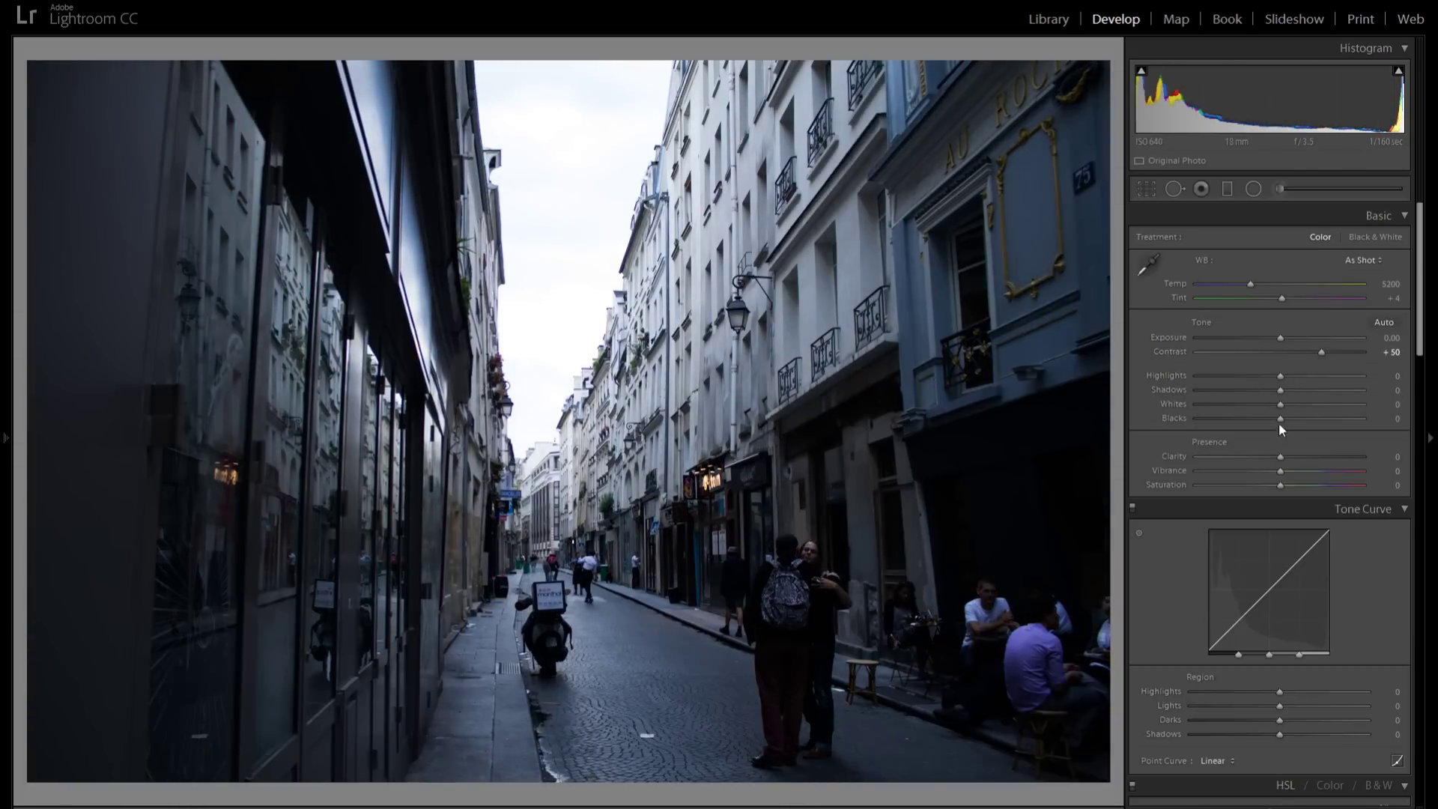
pyautogui.moveTo(1324, 349); pyautogui.dragTo(1328, 349)
pyautogui.moveTo(1328, 349); pyautogui.dragTo(1338, 354)
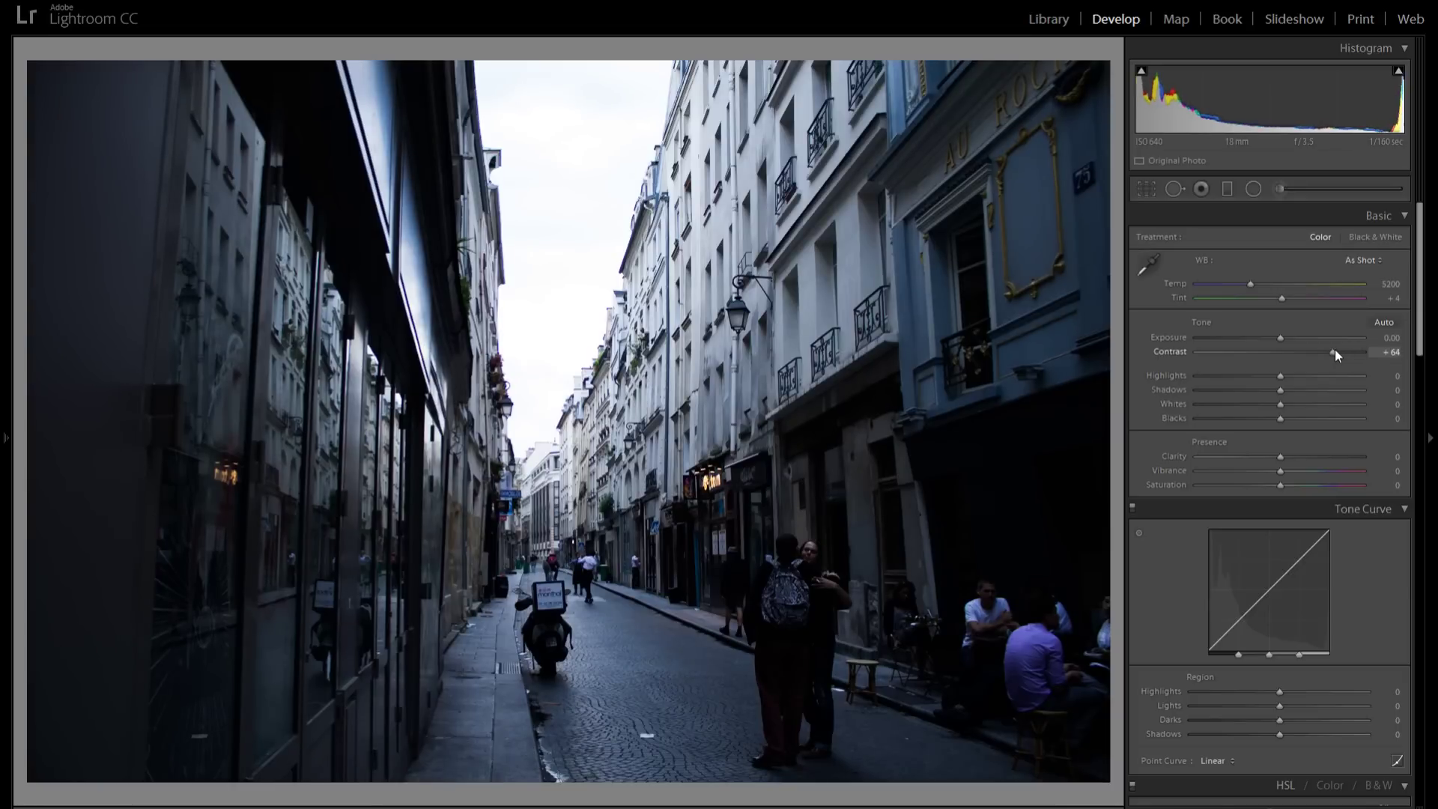
# Lift the dark areas of the street scene with Shadows +42 and Blacks +44, and set Contrast to +76
pyautogui.click(609, 582)
pyautogui.moveTo(609, 581); pyautogui.dragTo(522, 545)
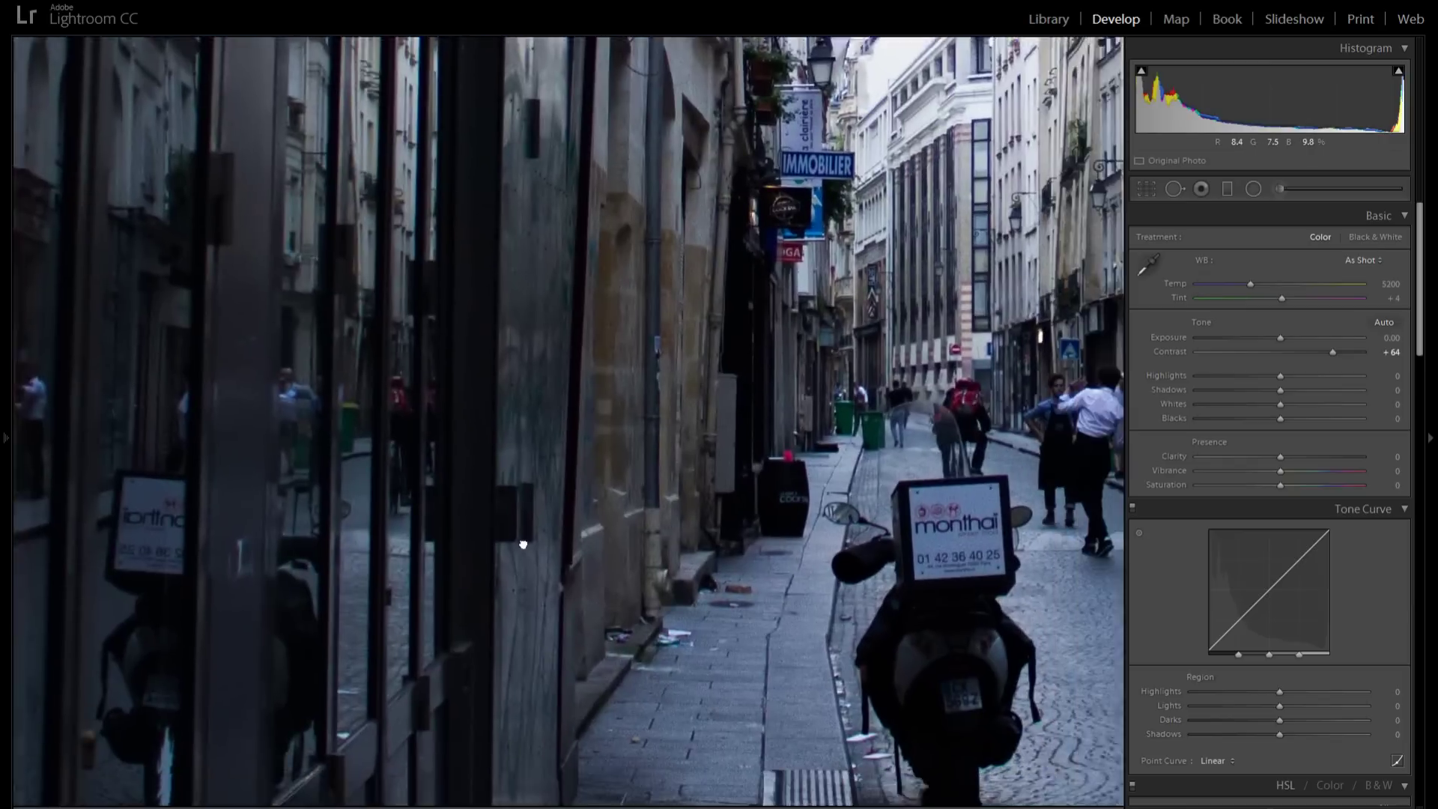
pyautogui.click(522, 545)
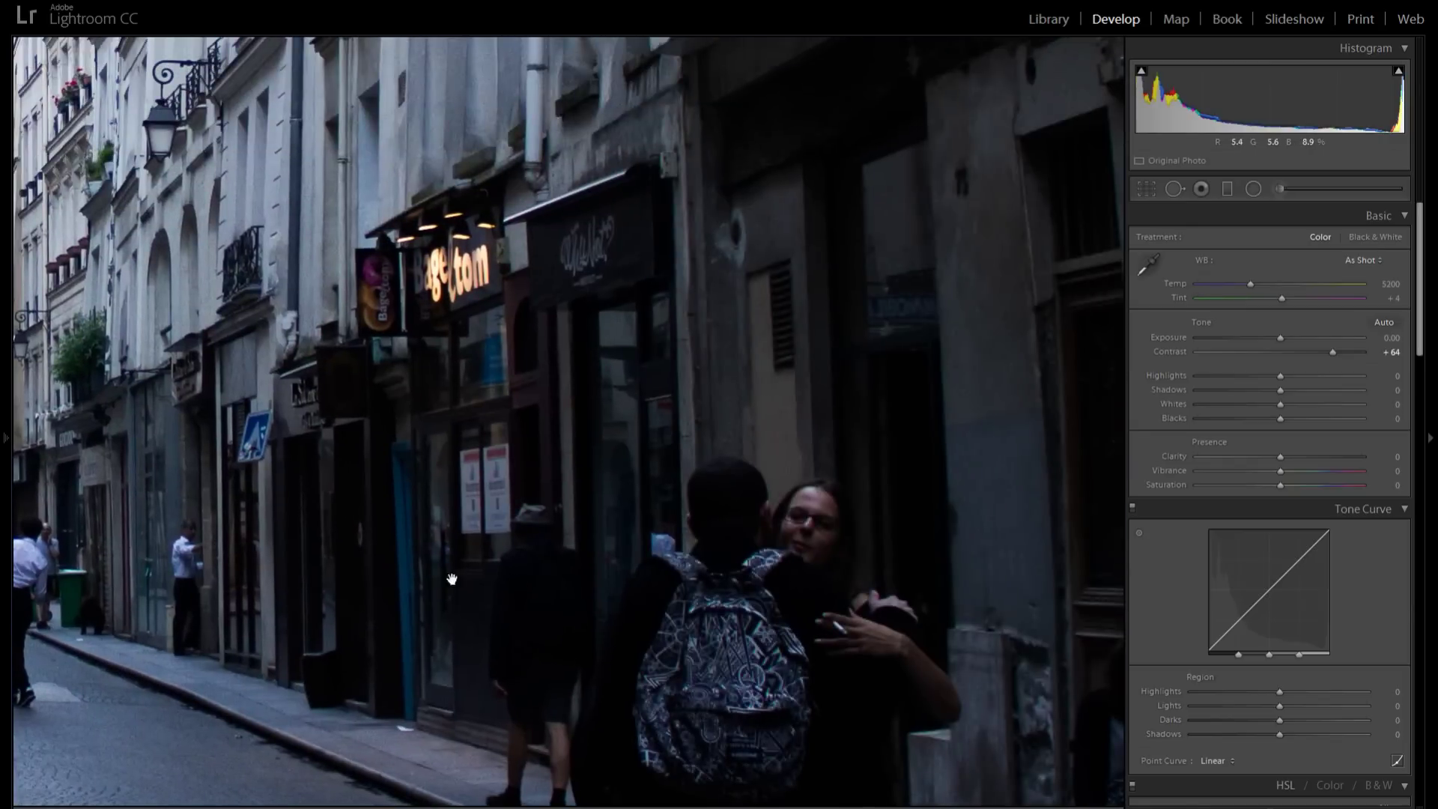
pyautogui.moveTo(420, 612); pyautogui.dragTo(578, 566)
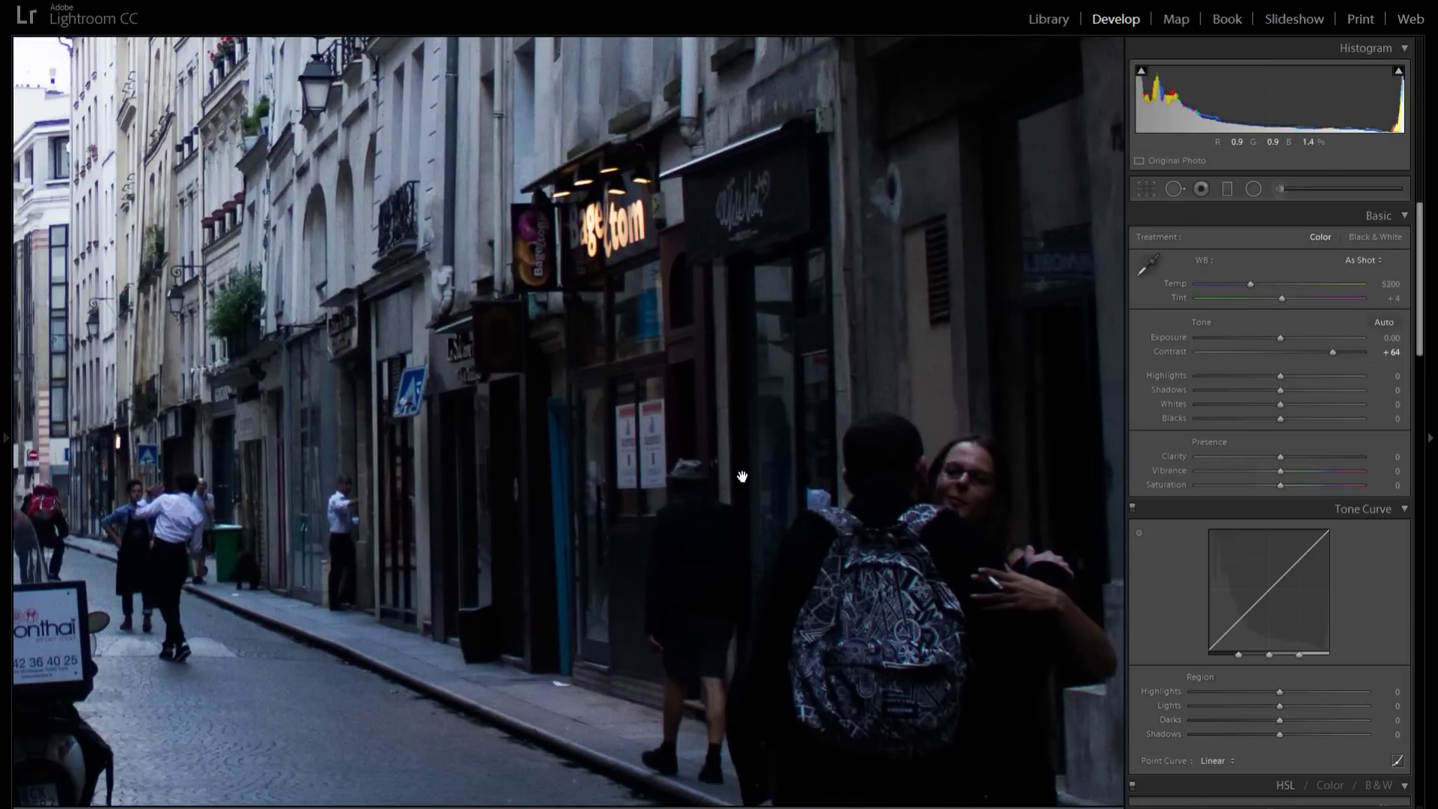
pyautogui.moveTo(932, 757); pyautogui.dragTo(842, 442)
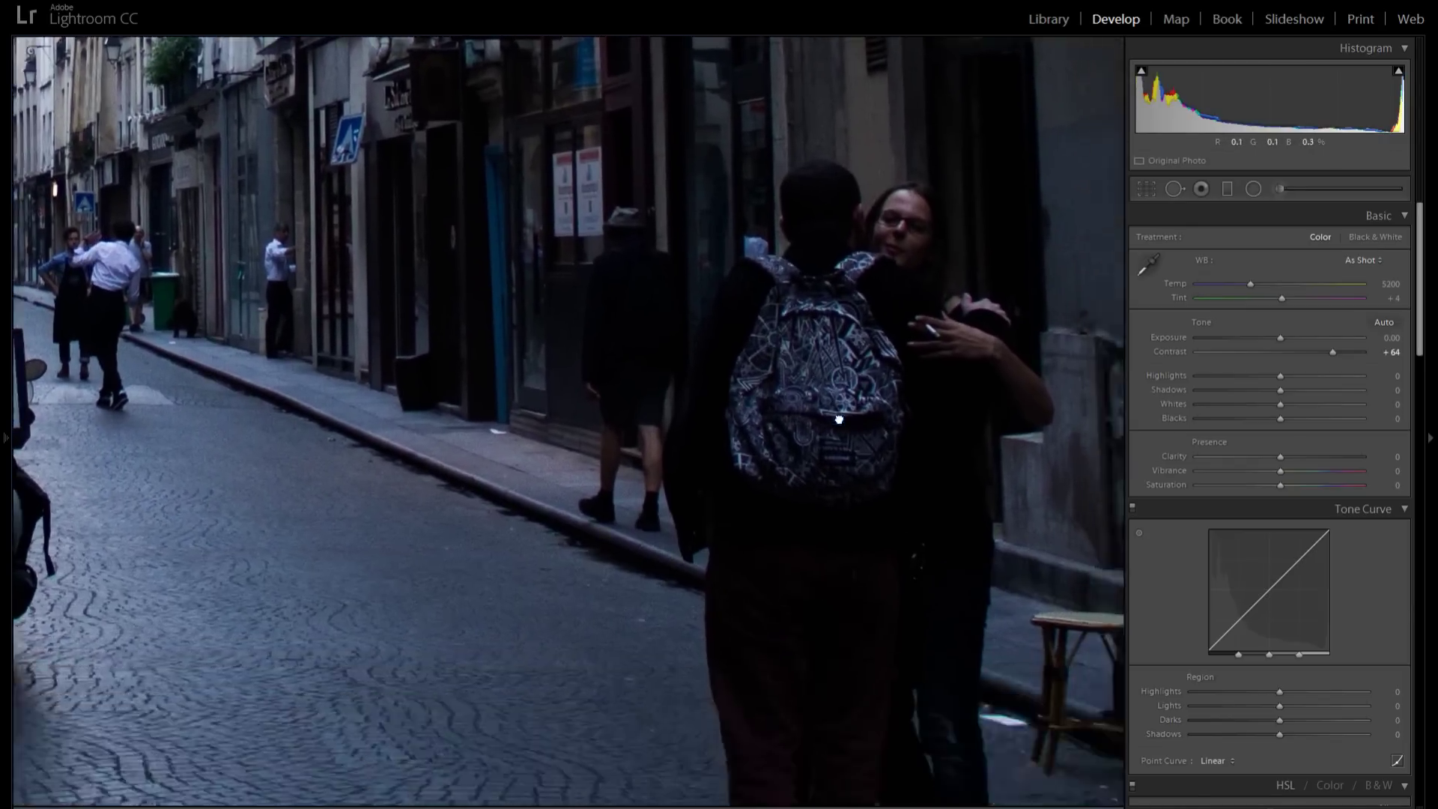
pyautogui.click(786, 501)
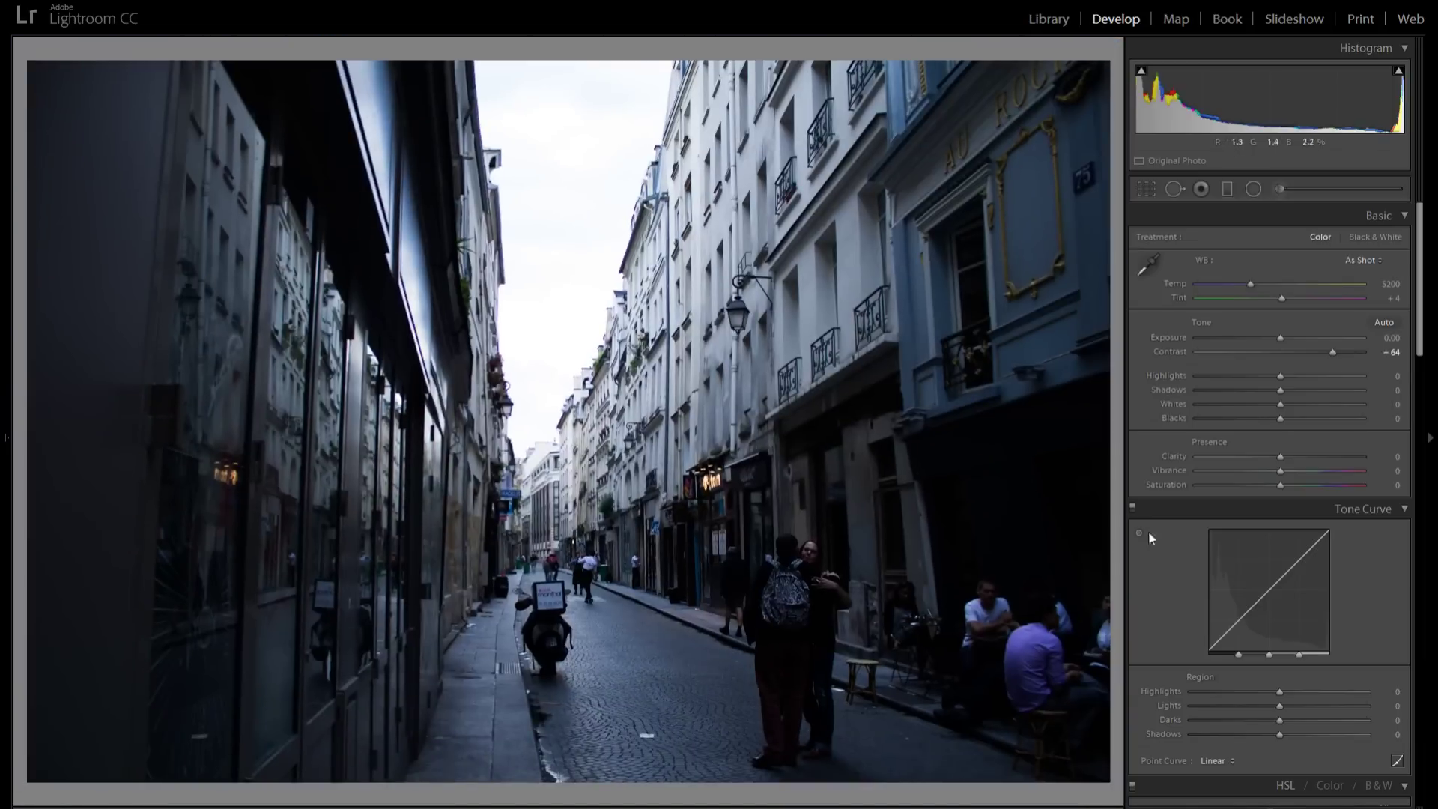
pyautogui.moveTo(1283, 389); pyautogui.dragTo(1323, 417)
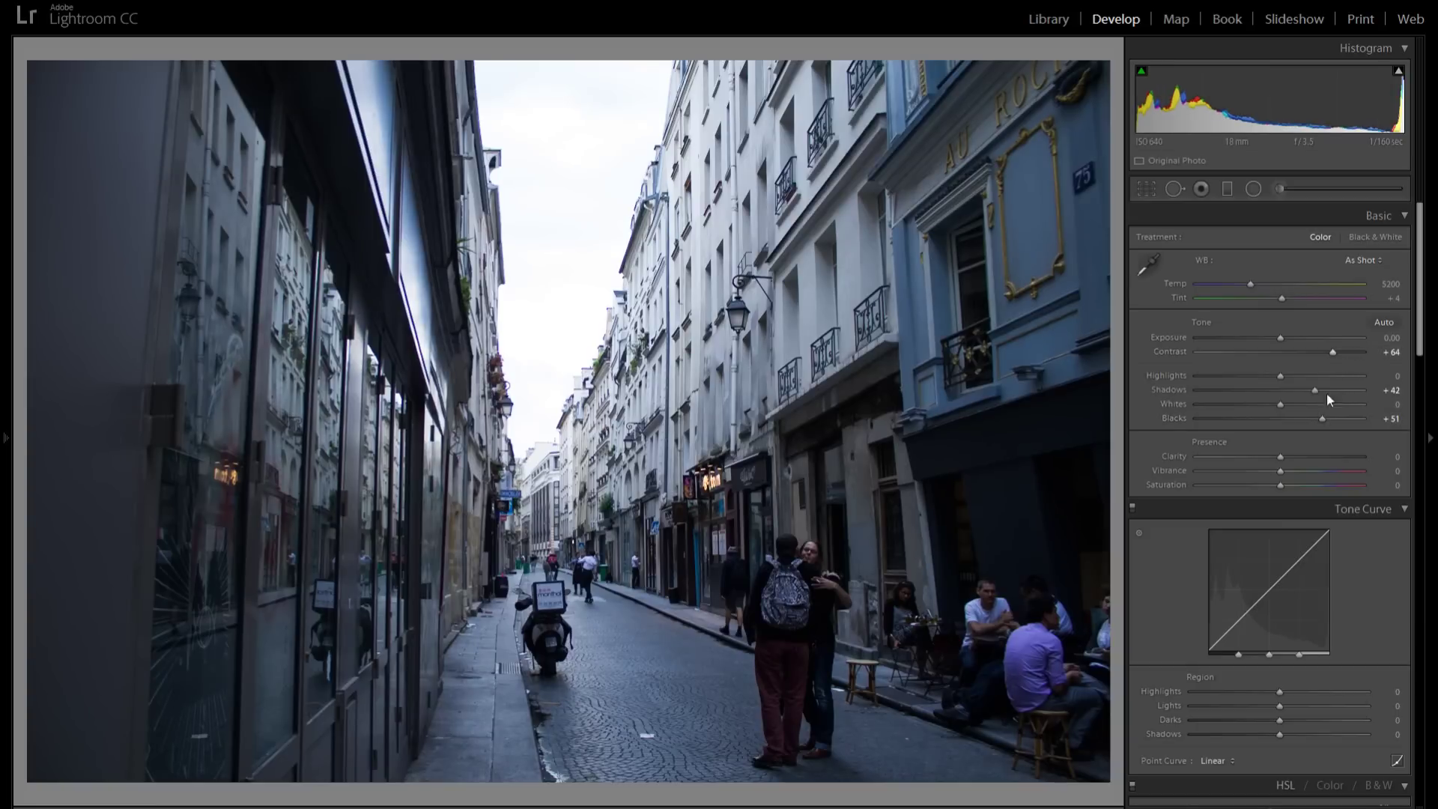
pyautogui.moveTo(1323, 417); pyautogui.dragTo(1317, 417)
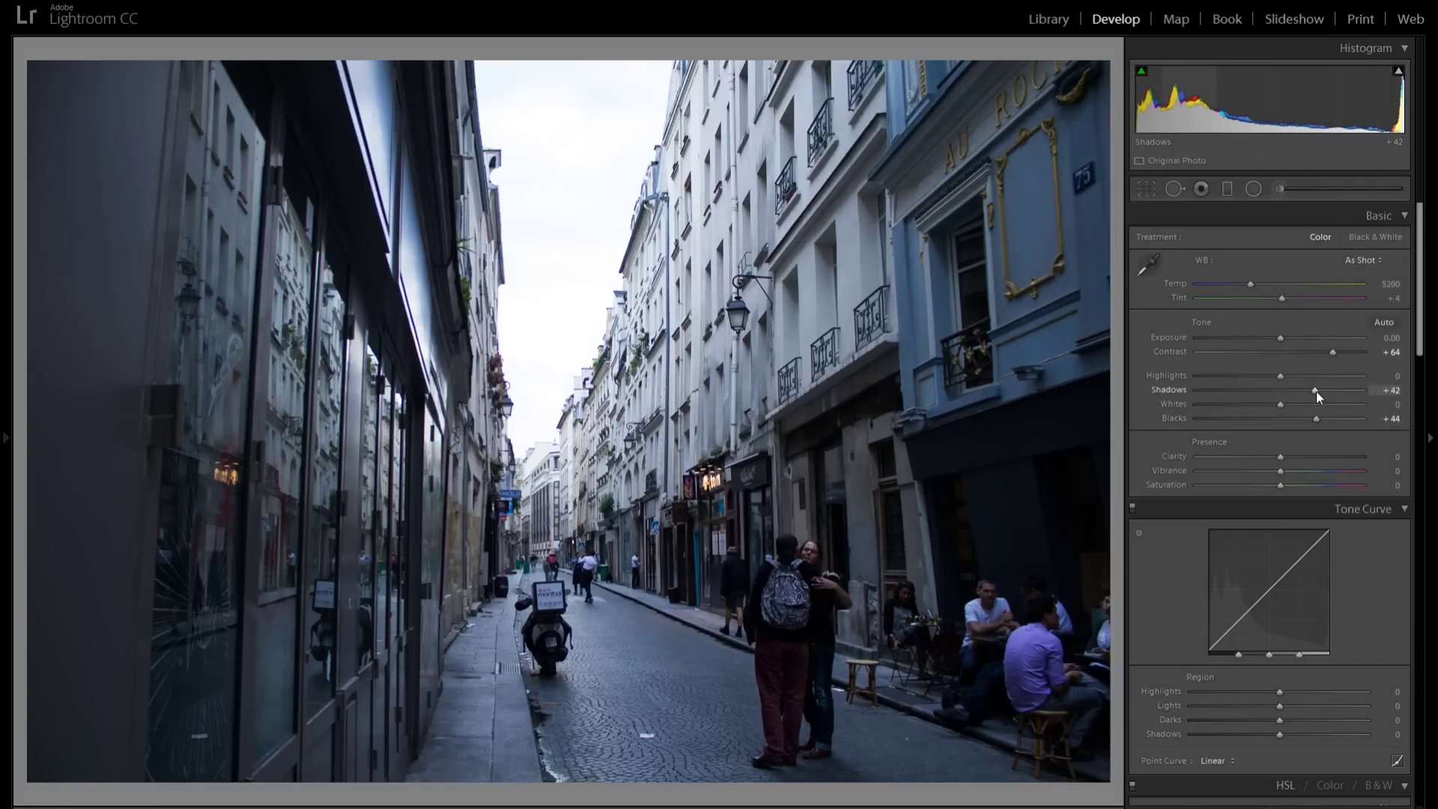
pyautogui.moveTo(1333, 351); pyautogui.dragTo(1343, 349)
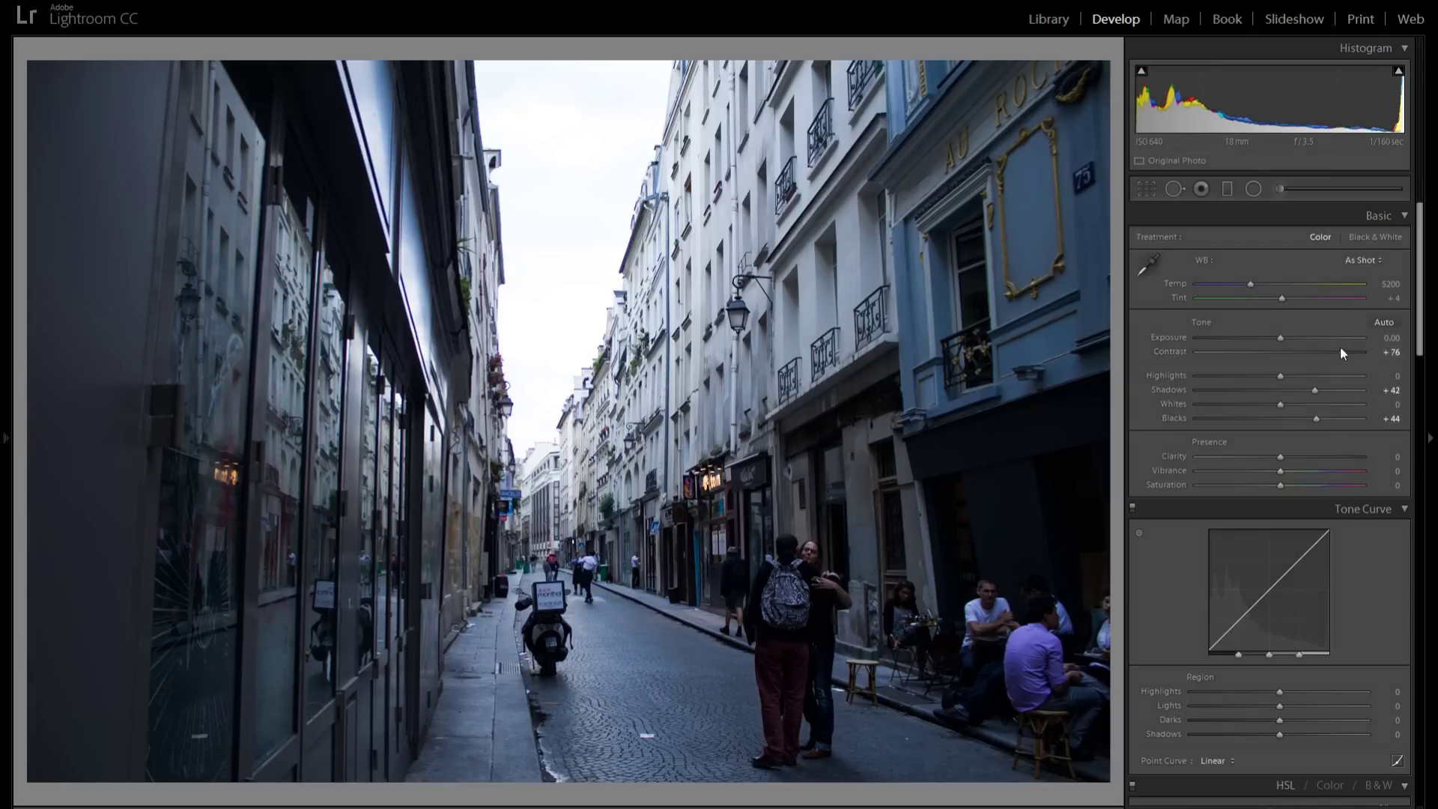
# Compare the before and after versions side by side, examining the street and shopfronts up close, and return to the single view
pyautogui.press('y')
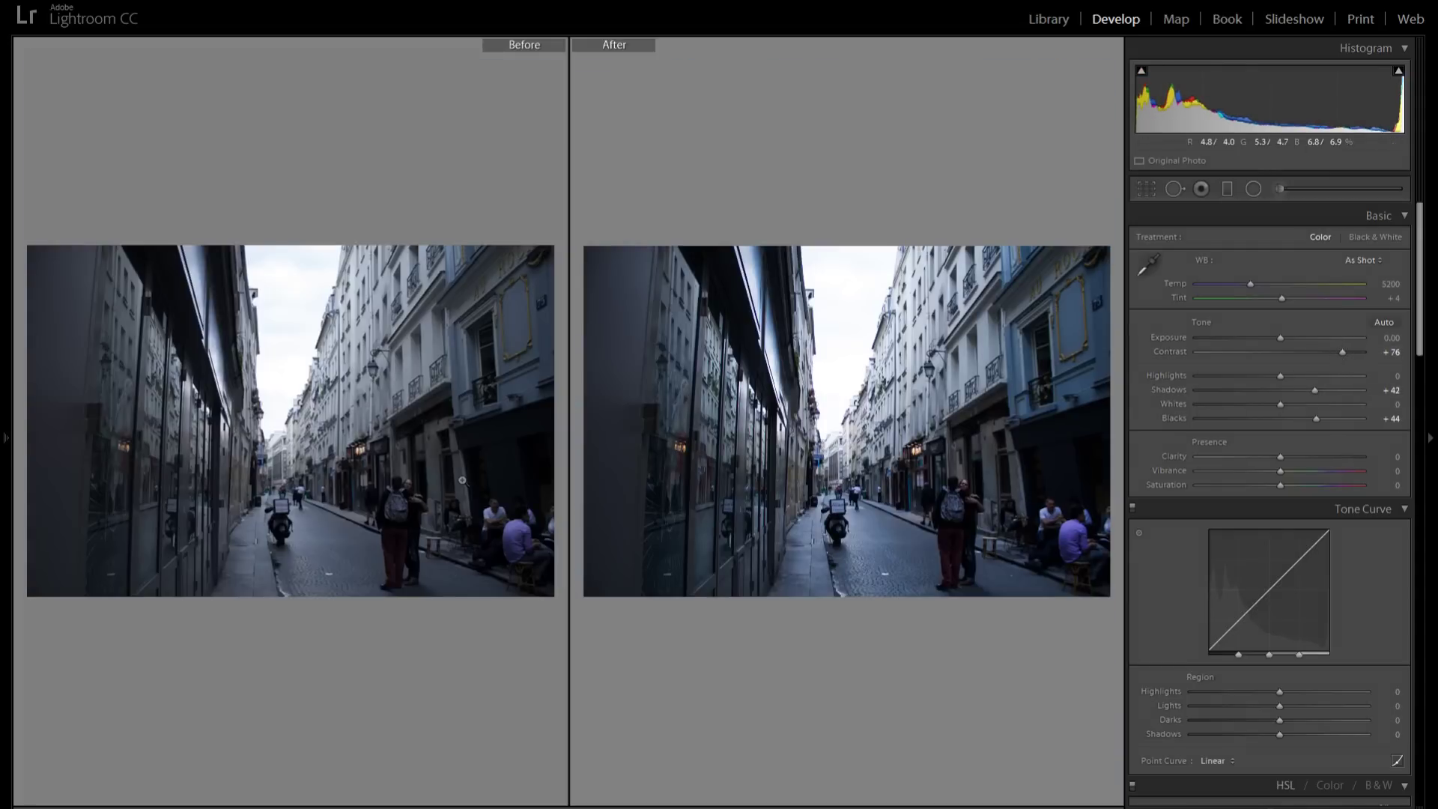
pyautogui.click(890, 465)
pyautogui.moveTo(674, 614); pyautogui.dragTo(814, 540)
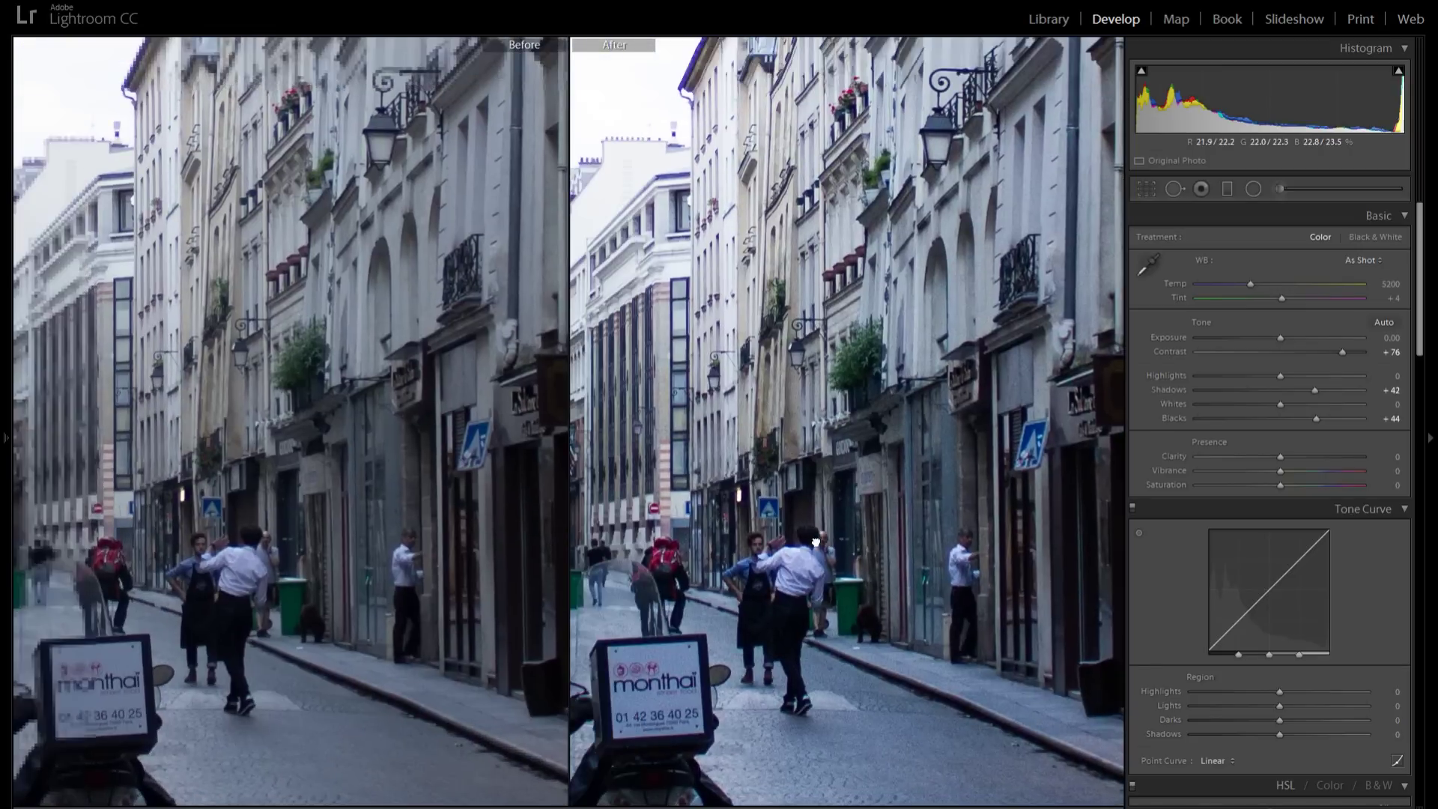
pyautogui.moveTo(739, 499); pyautogui.dragTo(814, 547)
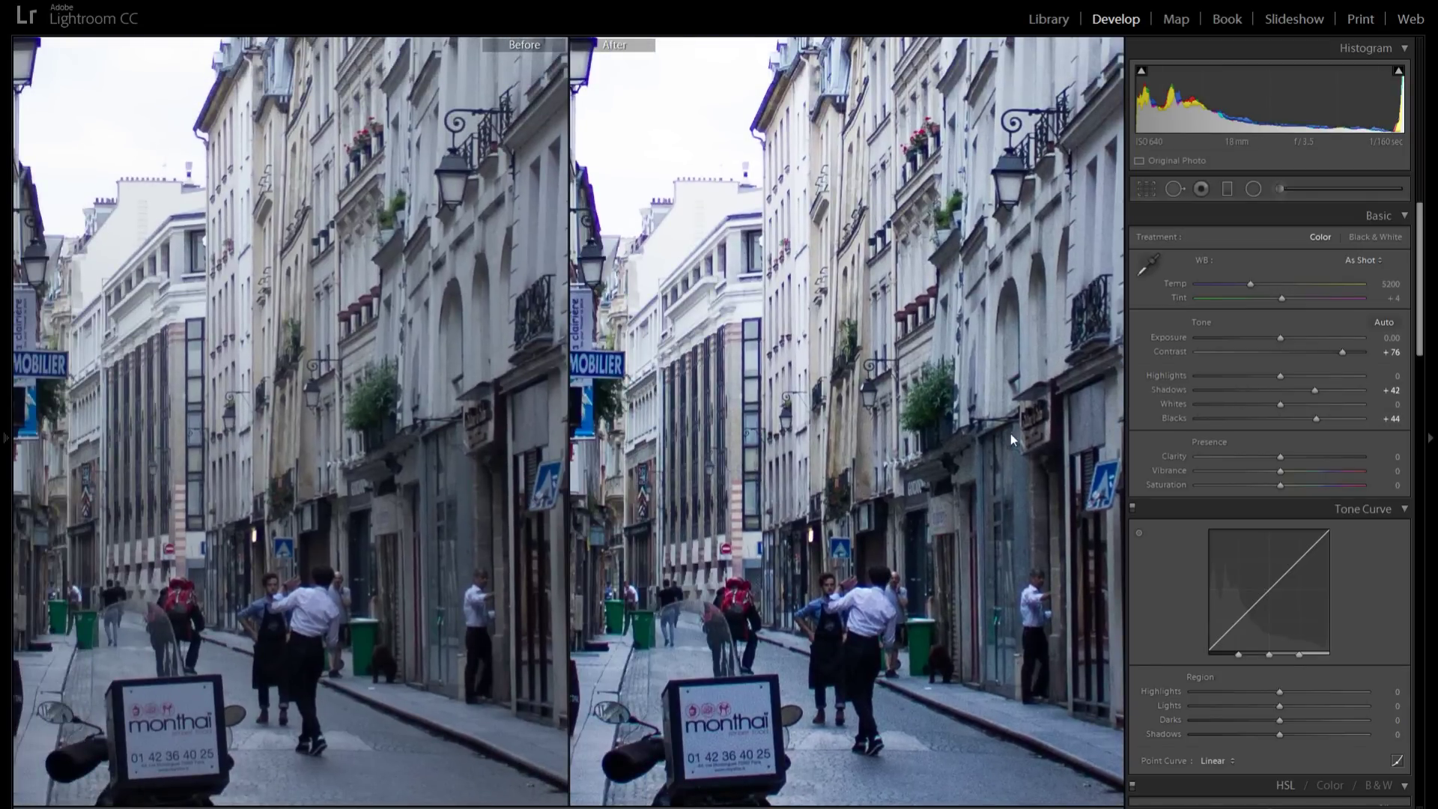
pyautogui.click(896, 485)
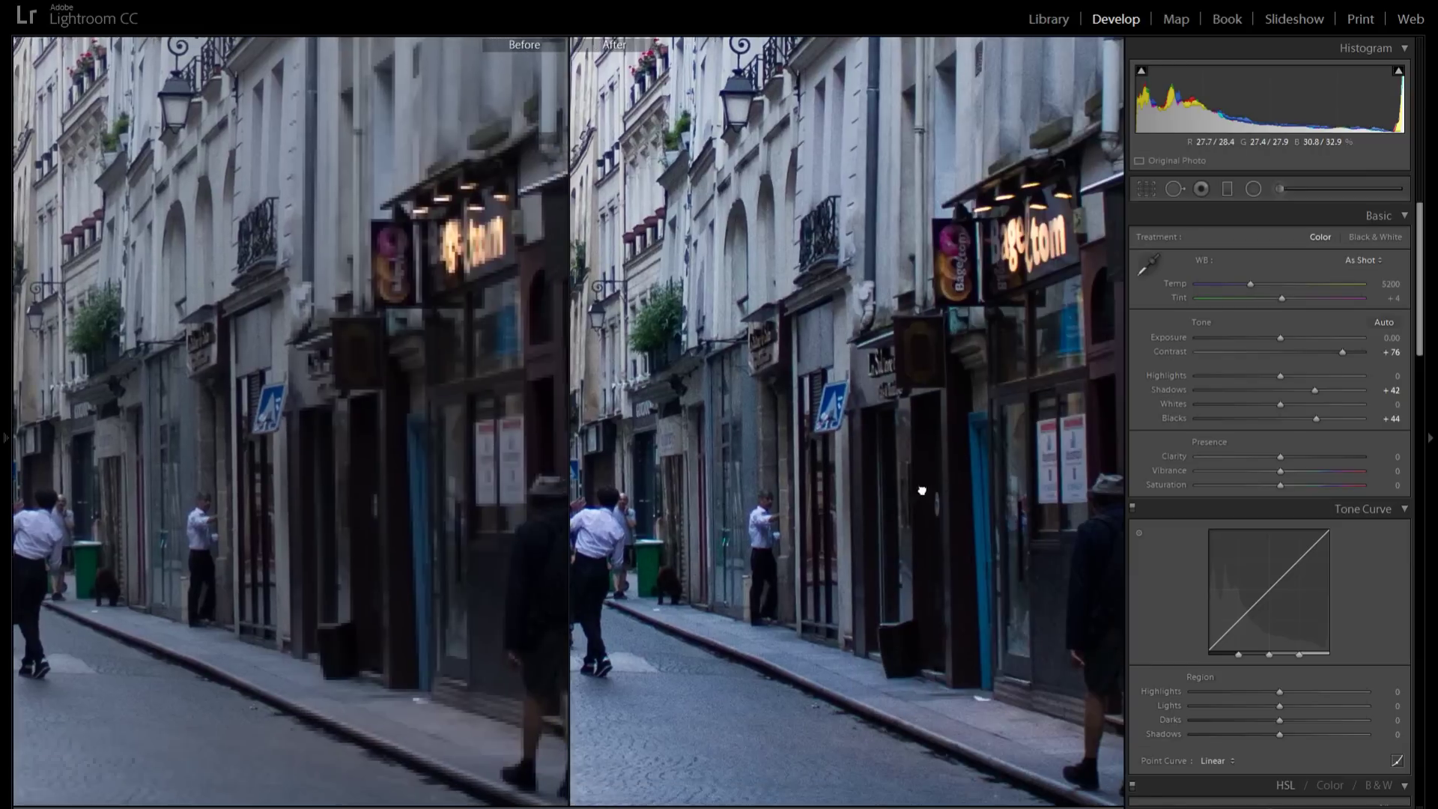
pyautogui.moveTo(930, 489); pyautogui.dragTo(844, 494)
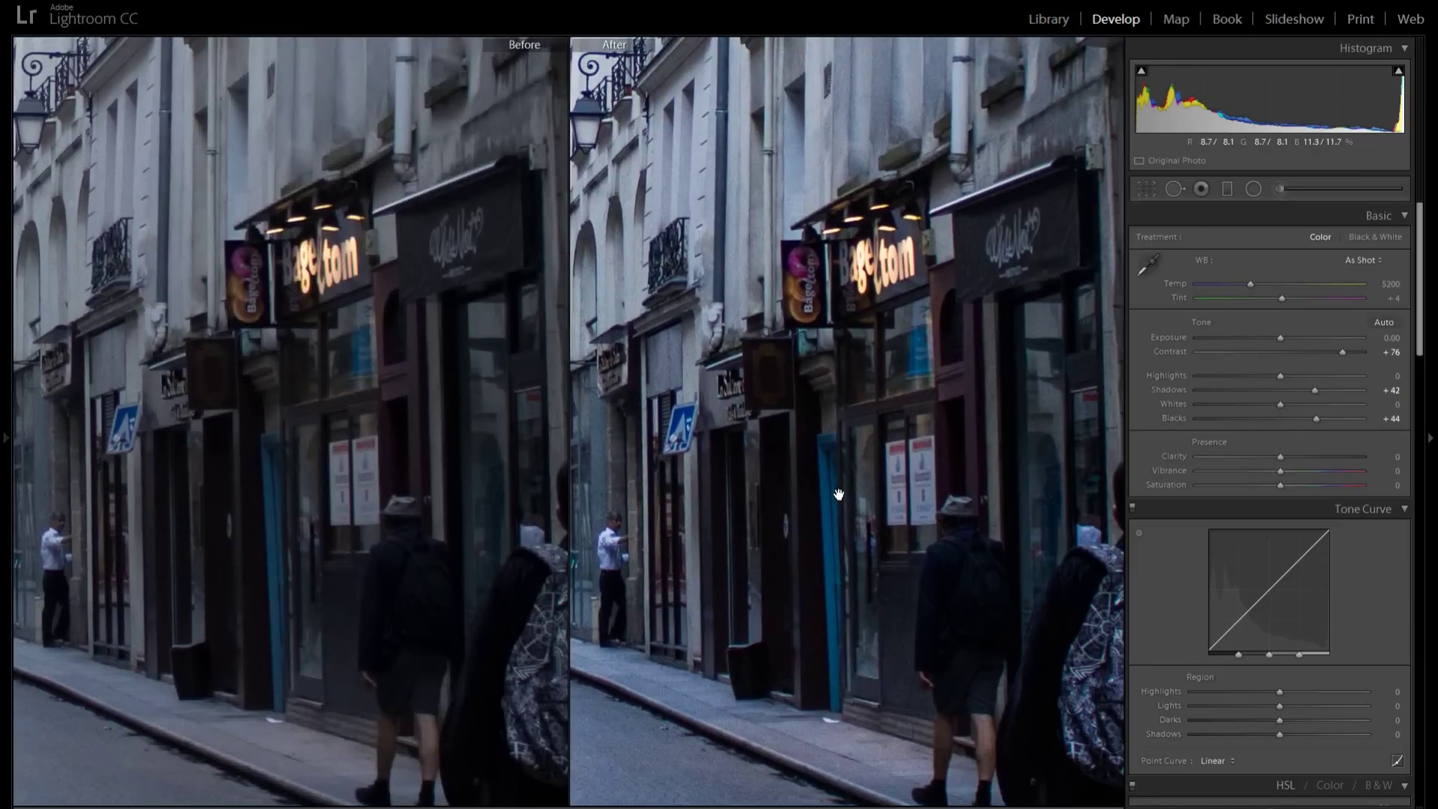
pyautogui.click(712, 322)
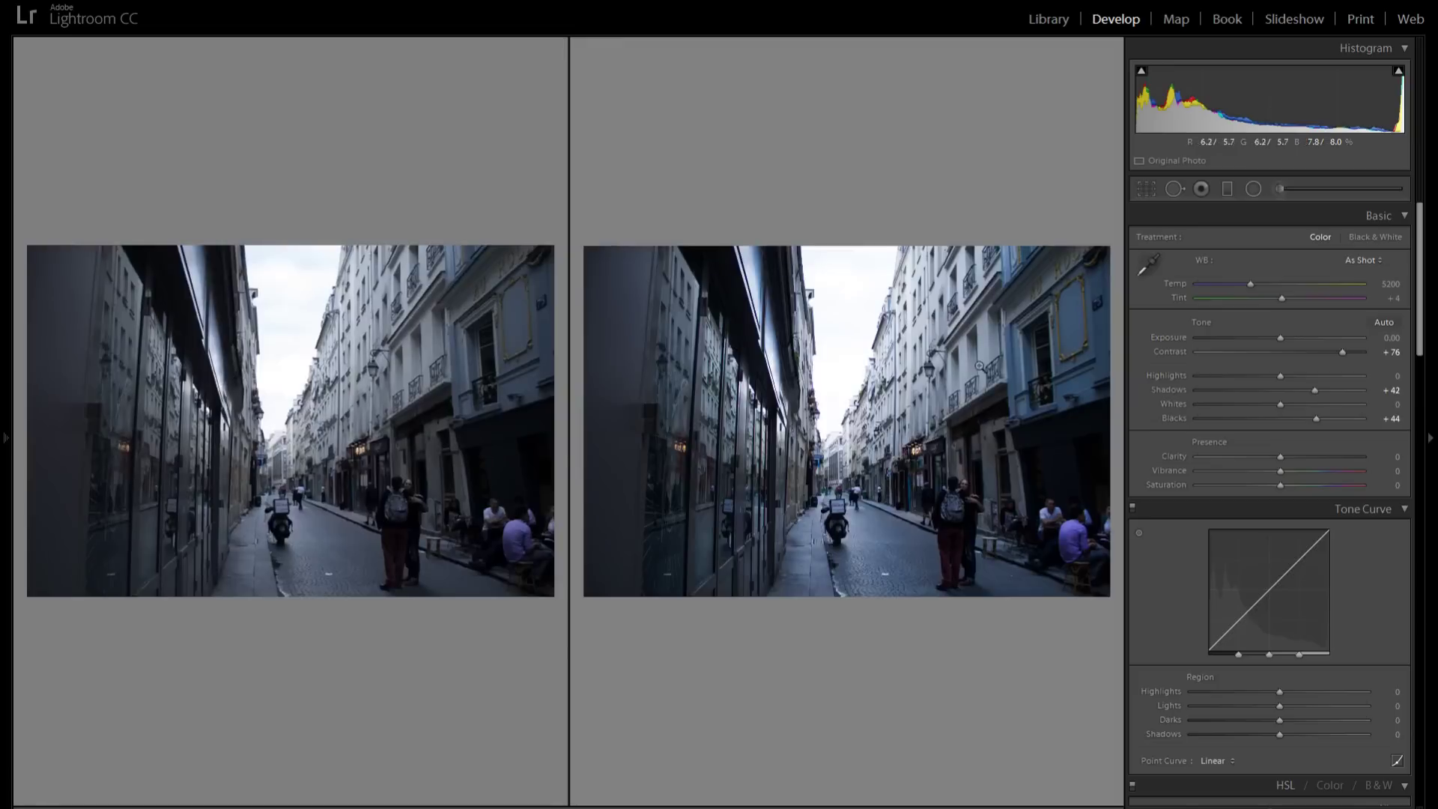
pyautogui.press('y')
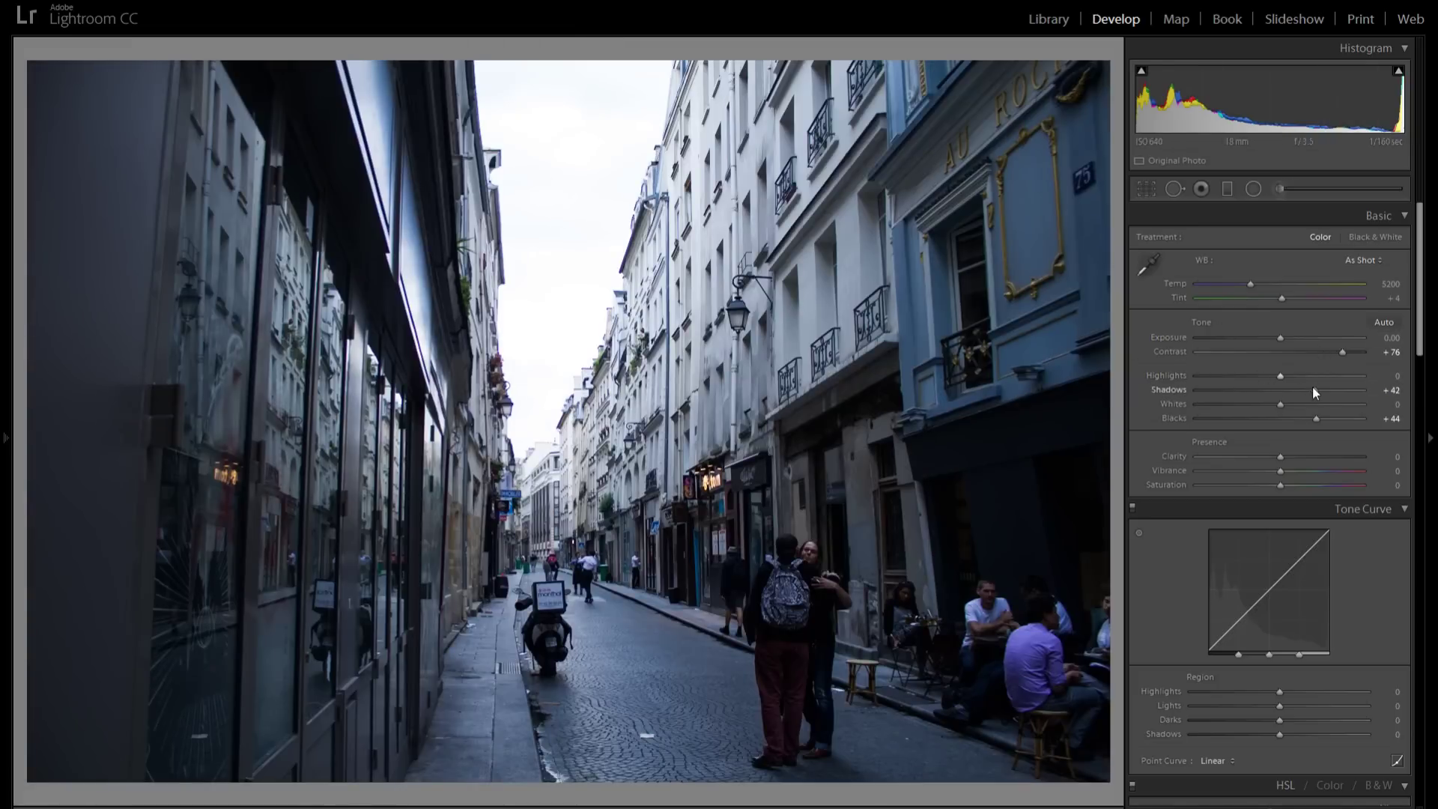
# Set Shadows to +100 and lower Blacks to -31
pyautogui.moveTo(1317, 387); pyautogui.dragTo(1387, 385)
pyautogui.moveTo(1309, 421); pyautogui.dragTo(1250, 413)
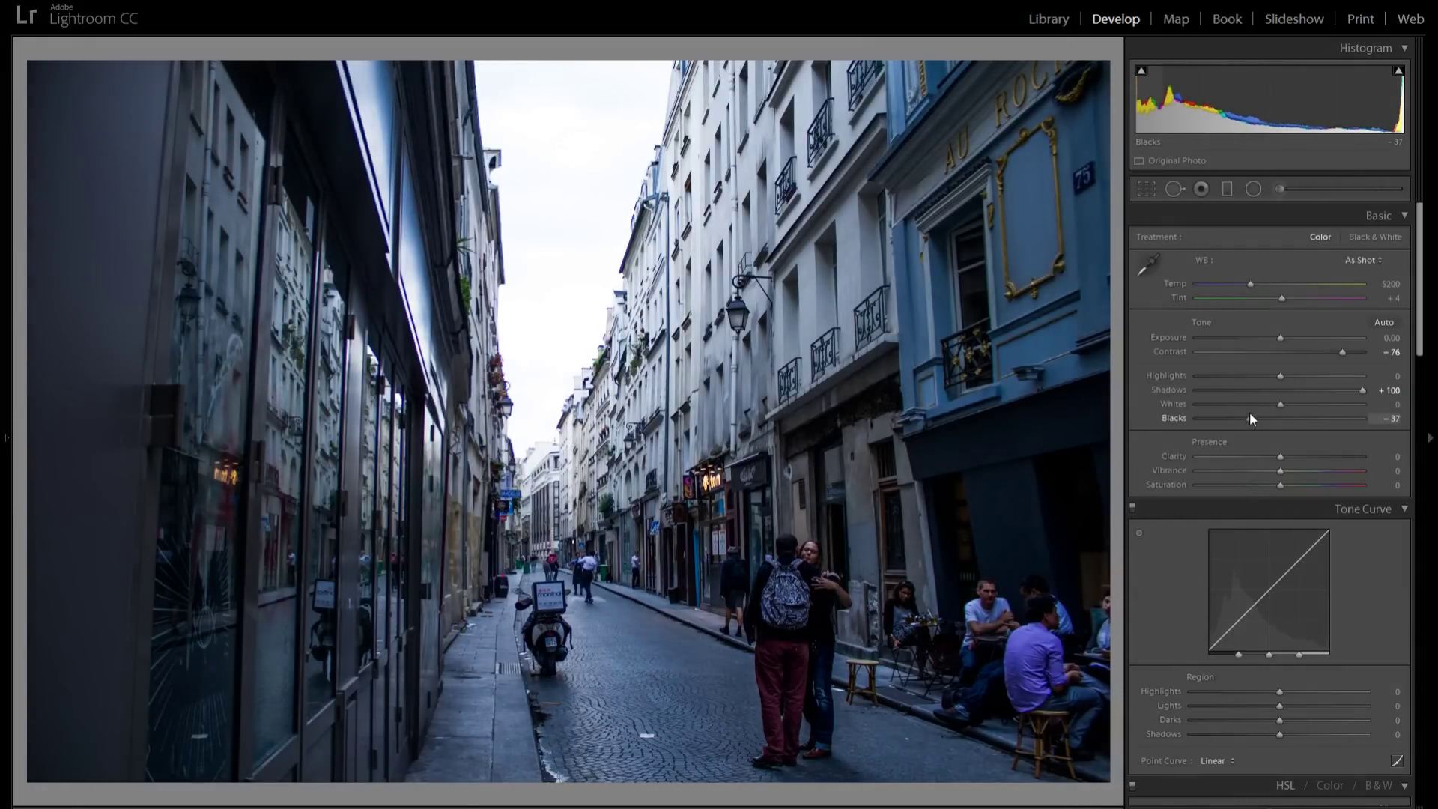
pyautogui.moveTo(1249, 413); pyautogui.dragTo(1253, 413)
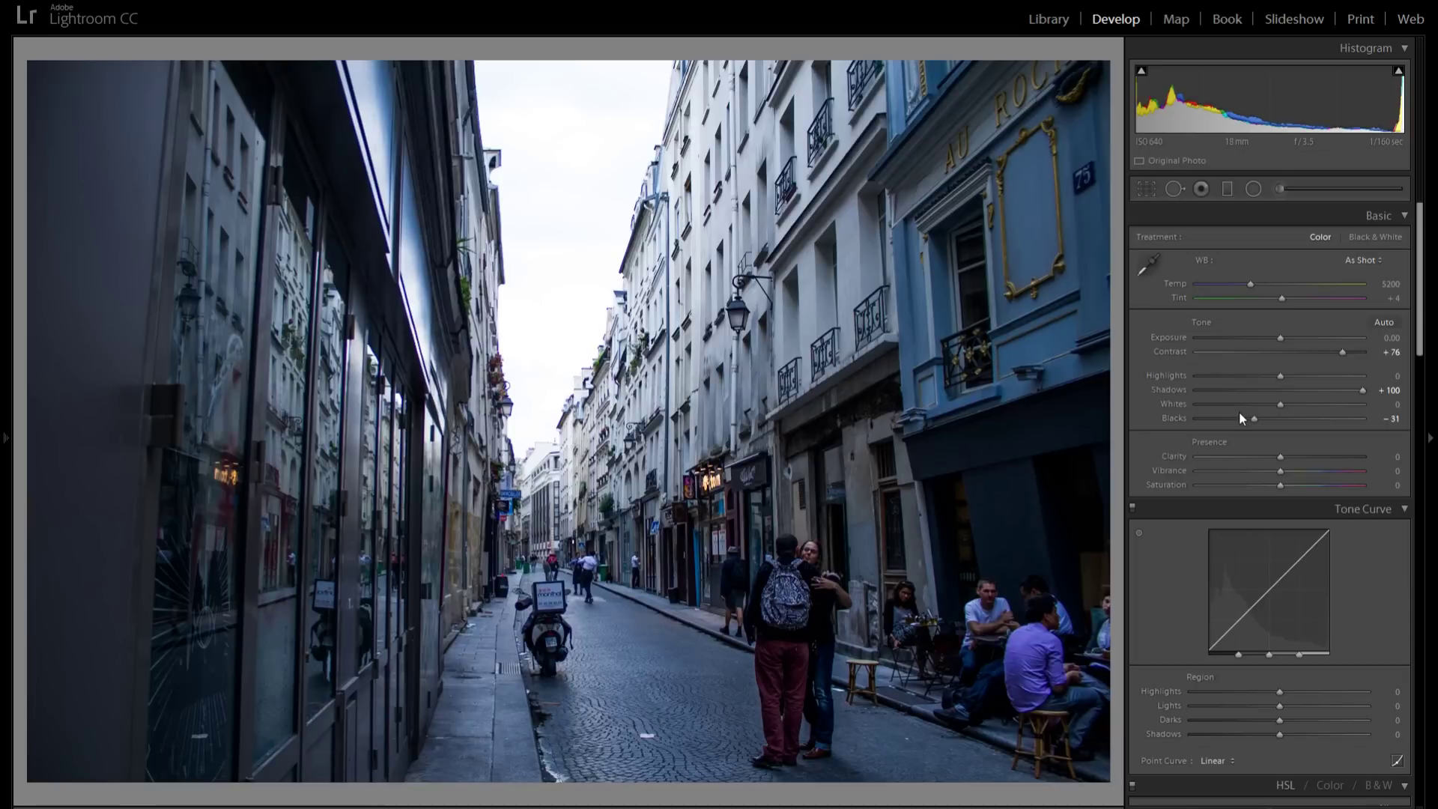
# Try lower Shadows, undo that change, and reset Blacks, Shadows and Contrast to their defaults
pyautogui.moveTo(1351, 389); pyautogui.dragTo(1287, 393)
pyautogui.hotkey('ctrl', 'z')
pyautogui.doubleClick(1176, 418)
pyautogui.doubleClick(1167, 390)
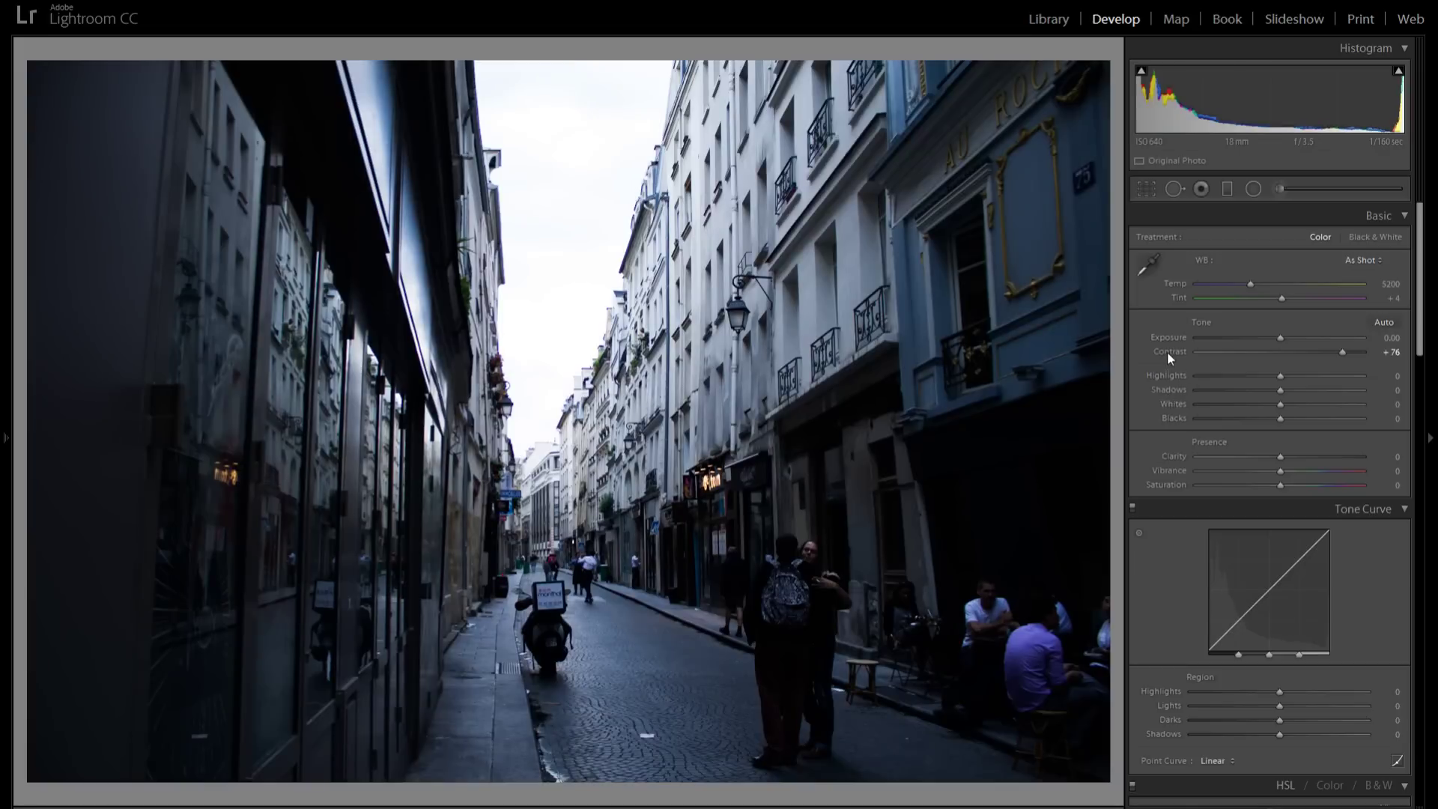
pyautogui.doubleClick(1167, 352)
# Set Shadows to +67, Contrast to +55 and Blacks to -27 for the street photo
pyautogui.moveTo(1282, 393); pyautogui.dragTo(1335, 390)
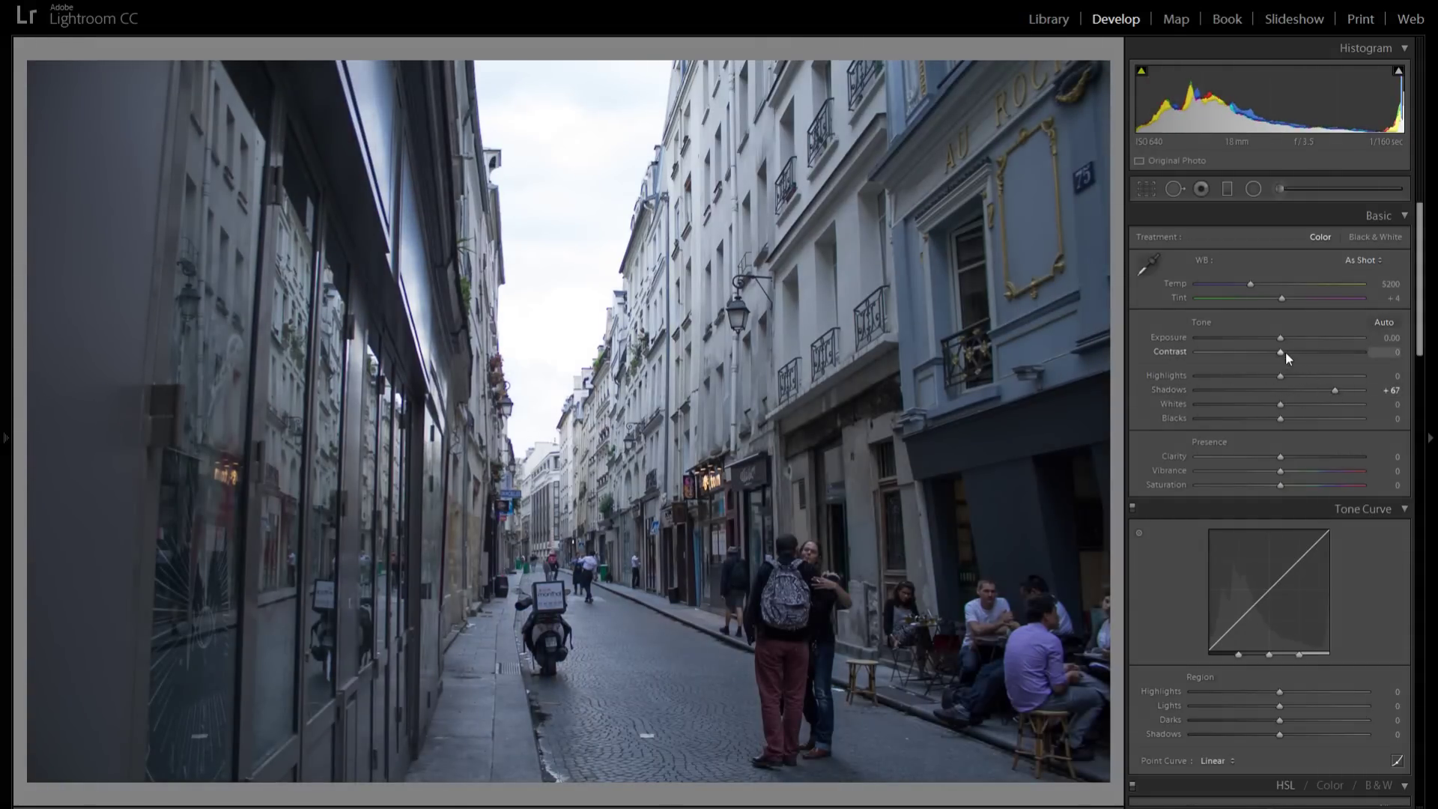
pyautogui.moveTo(1284, 353); pyautogui.dragTo(1327, 351)
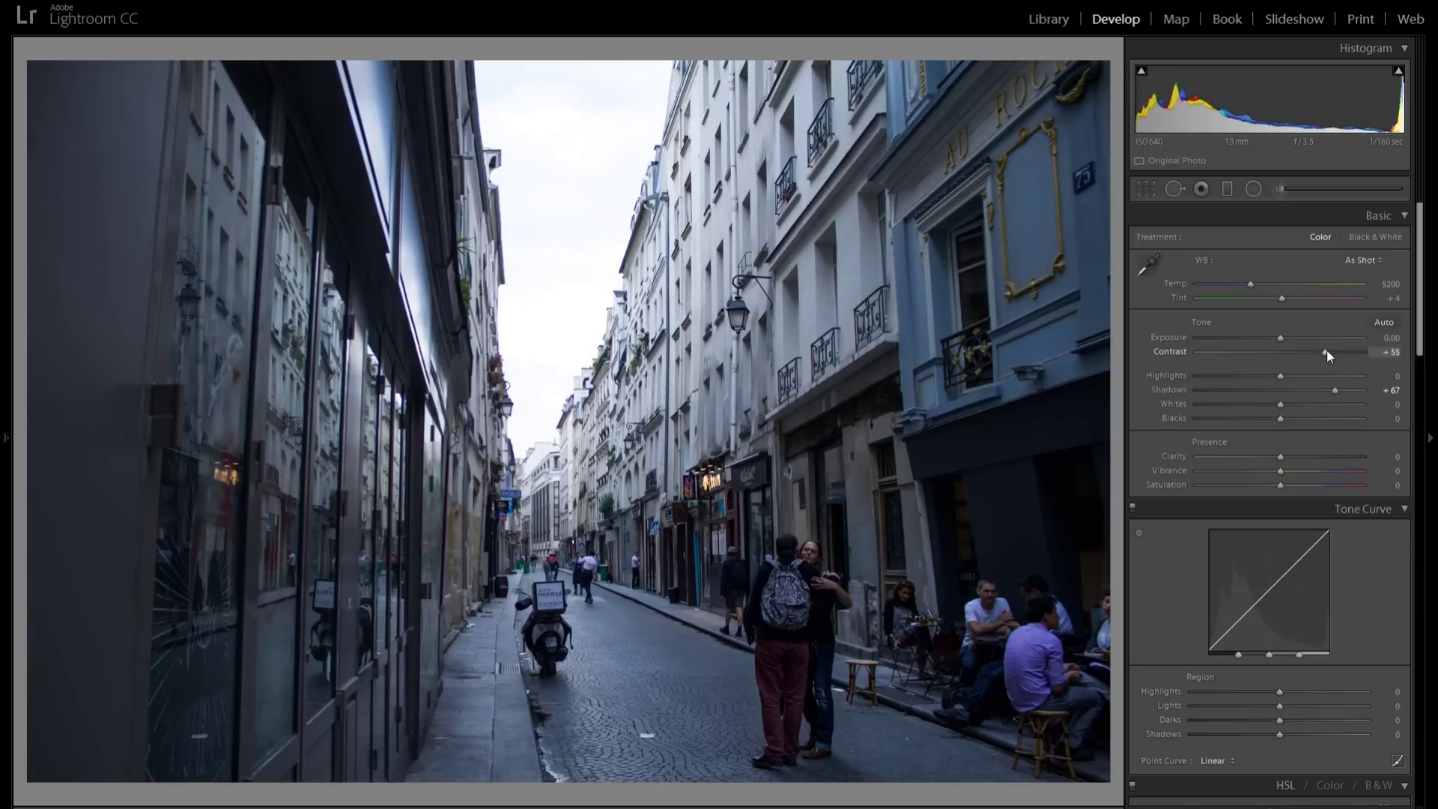
pyautogui.moveTo(1279, 420)
pyautogui.mouseDown()
pyautogui.moveTo(1252, 417)
pyautogui.moveTo(1314, 416)
pyautogui.moveTo(1257, 415)
pyautogui.mouseUp()
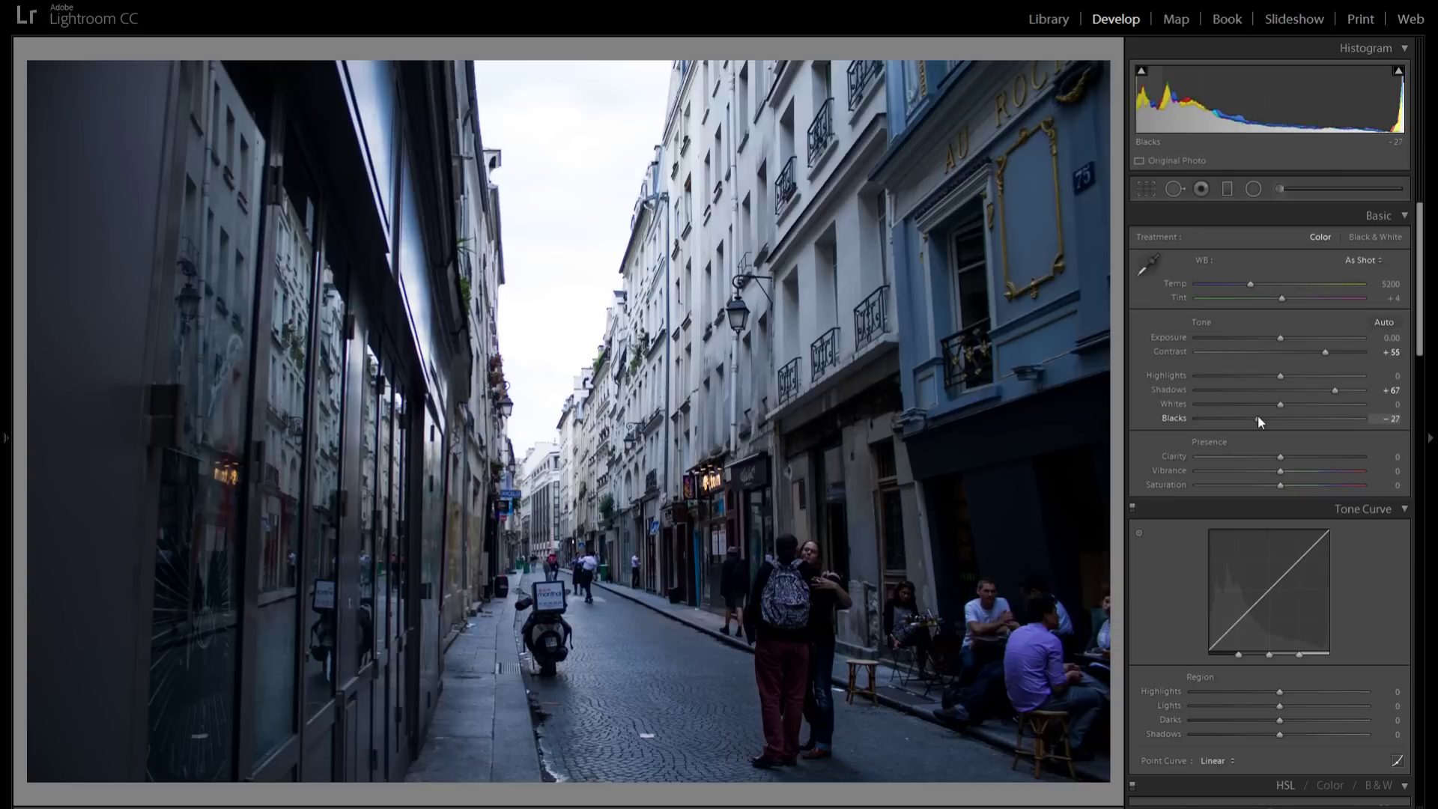
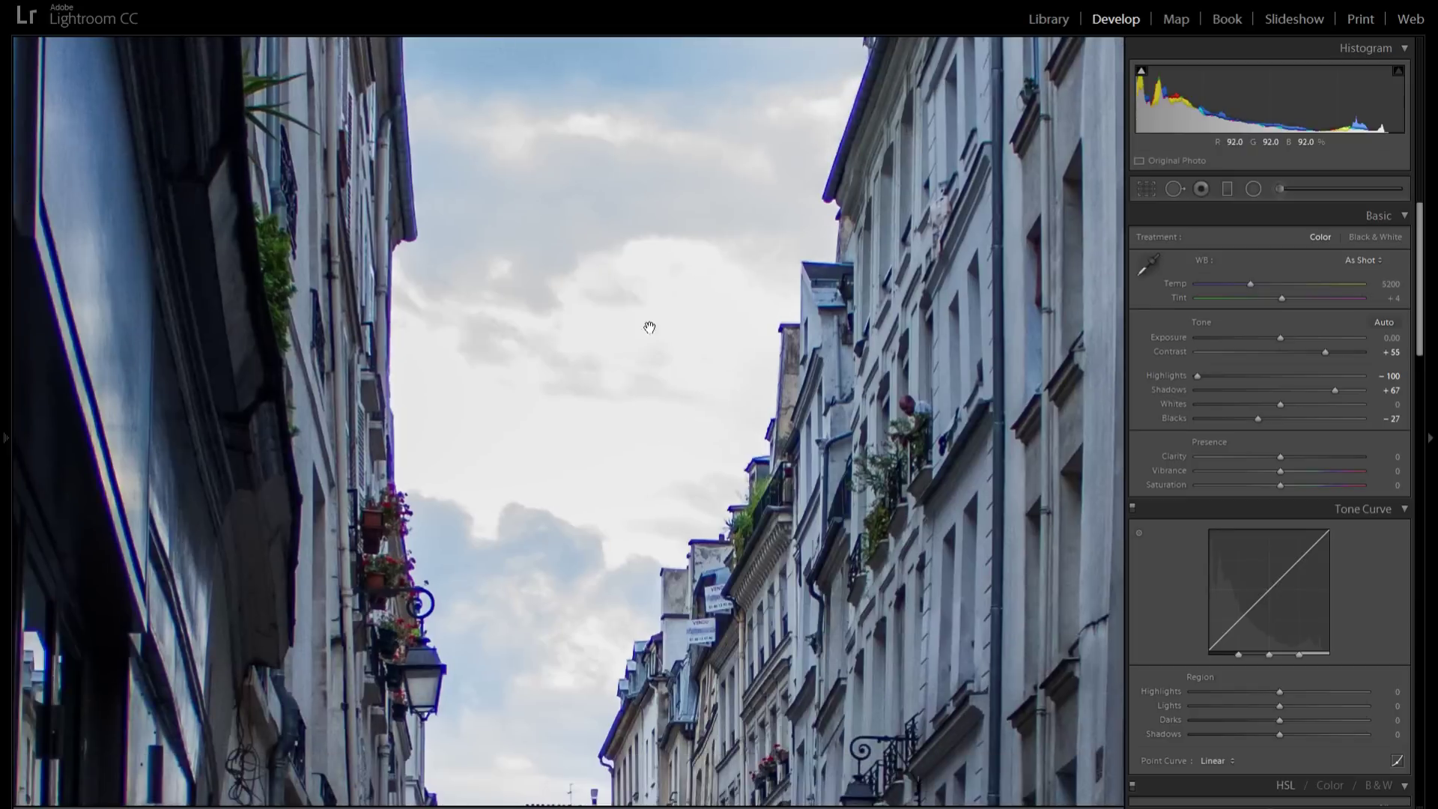
# Set Highlights to -100 and examine the clouds and building facades up close
pyautogui.hotkey('ctrl', '-')
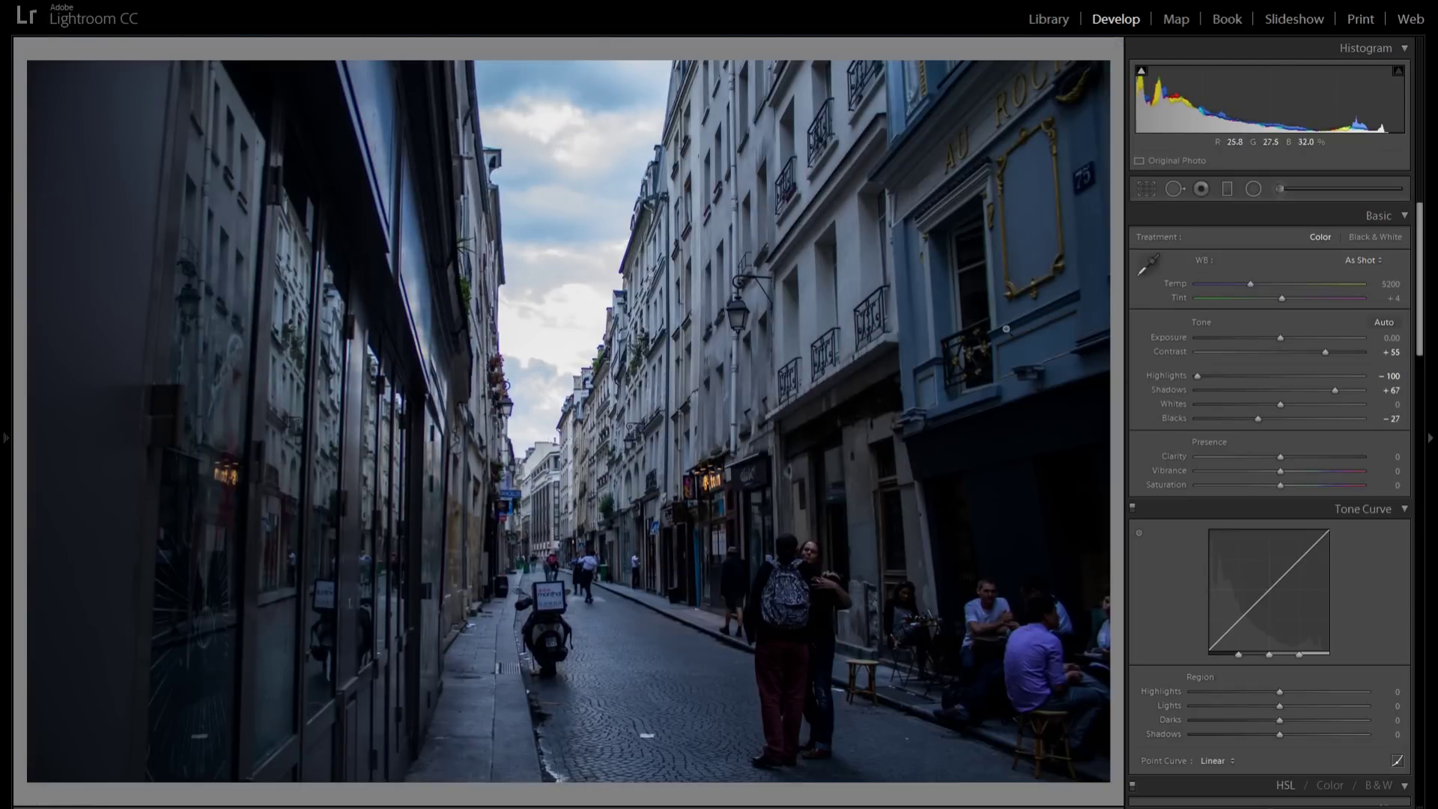
pyautogui.moveTo(1239, 379); pyautogui.dragTo(1041, 364)
pyautogui.click(529, 322)
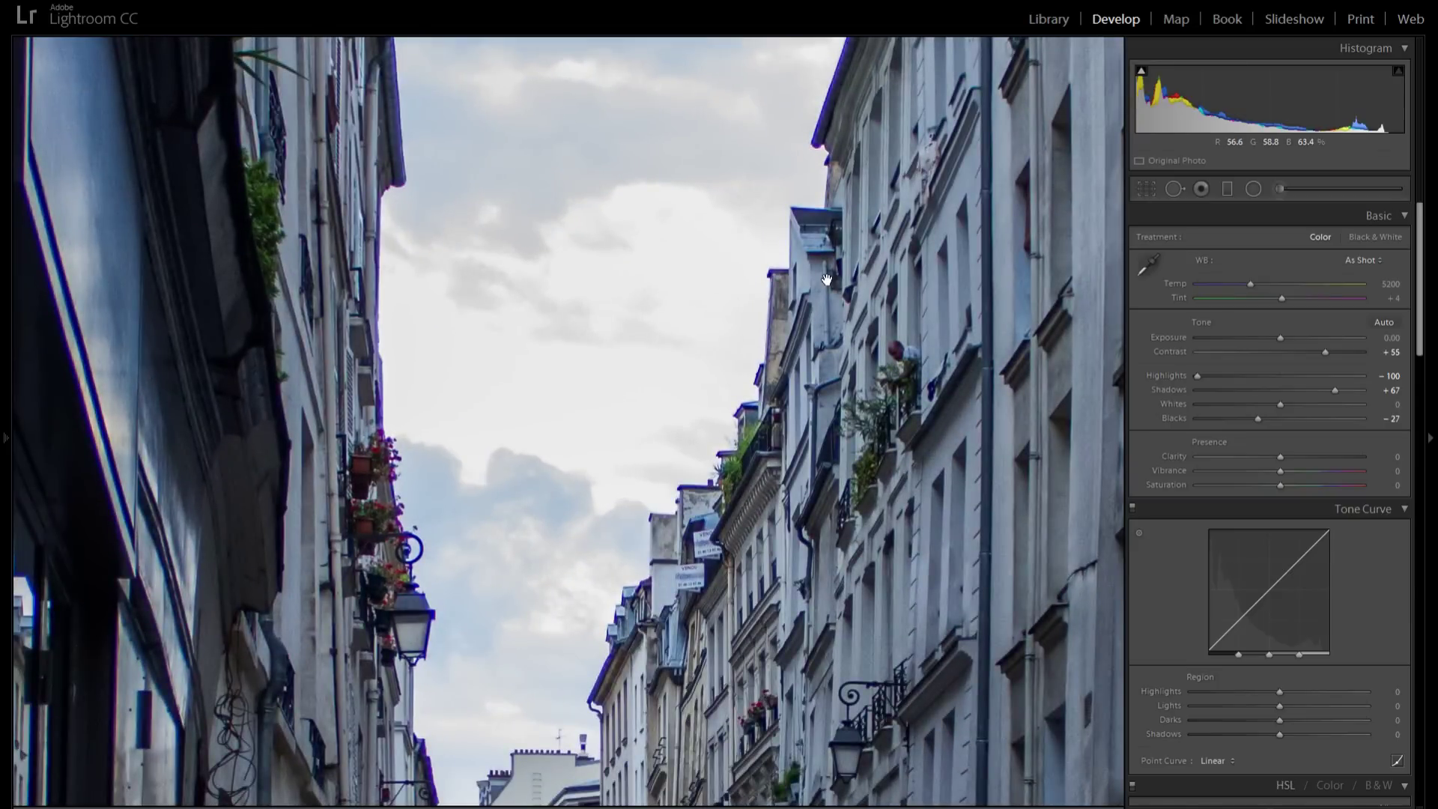
pyautogui.moveTo(771, 288); pyautogui.dragTo(832, 321)
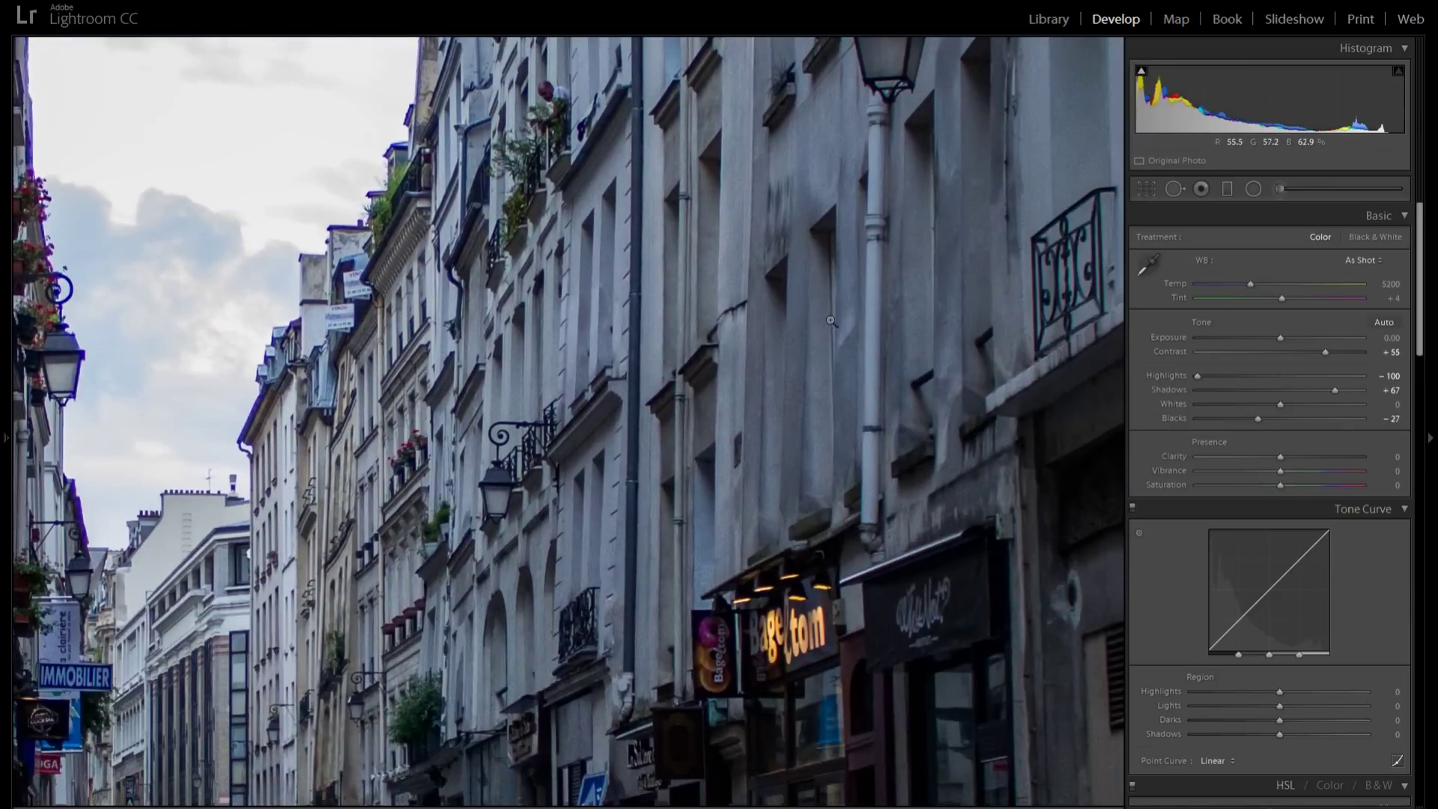
pyautogui.click(831, 321)
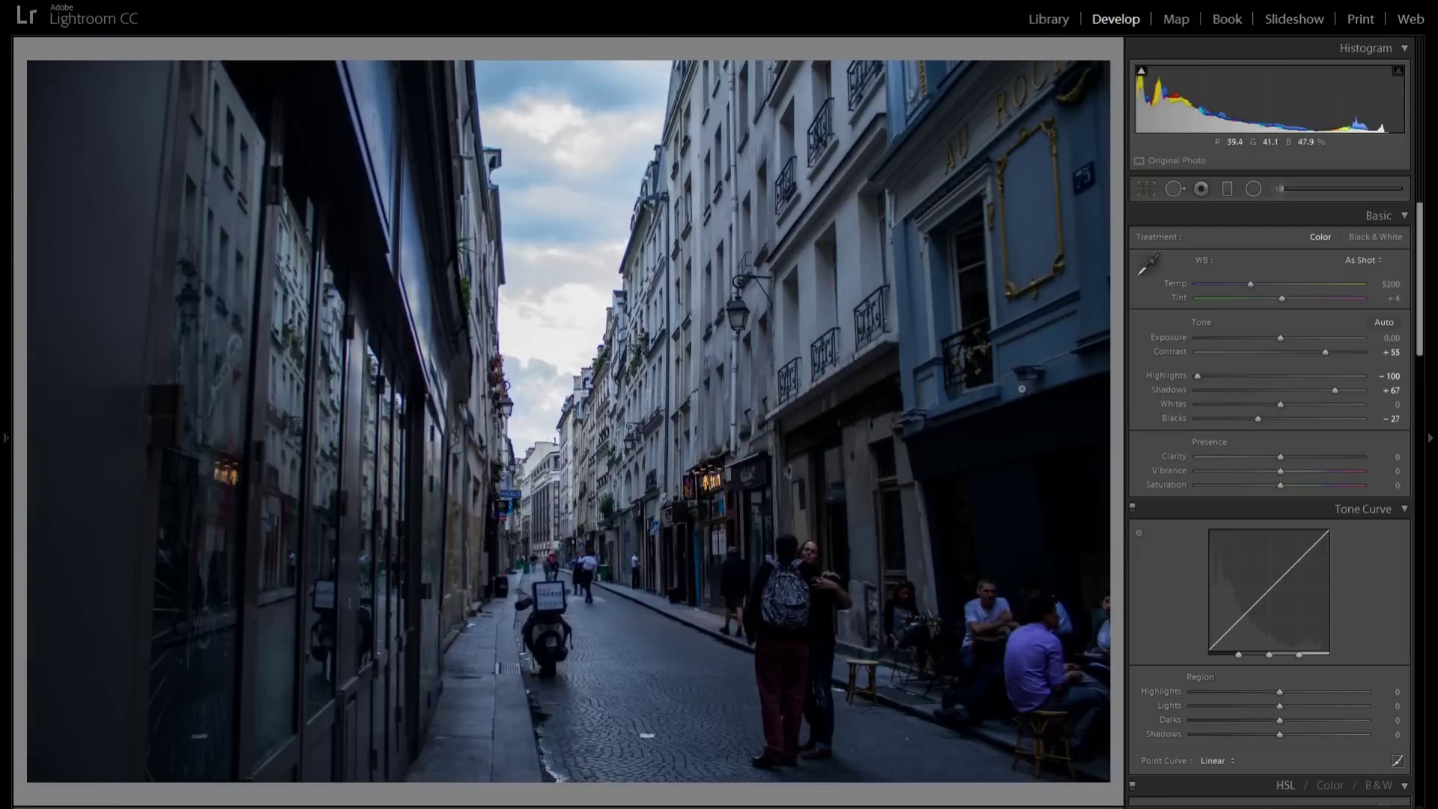
# Reset Highlights to its default and return it to -100 twice to compare the sky and building facades
pyautogui.doubleClick(1171, 376)
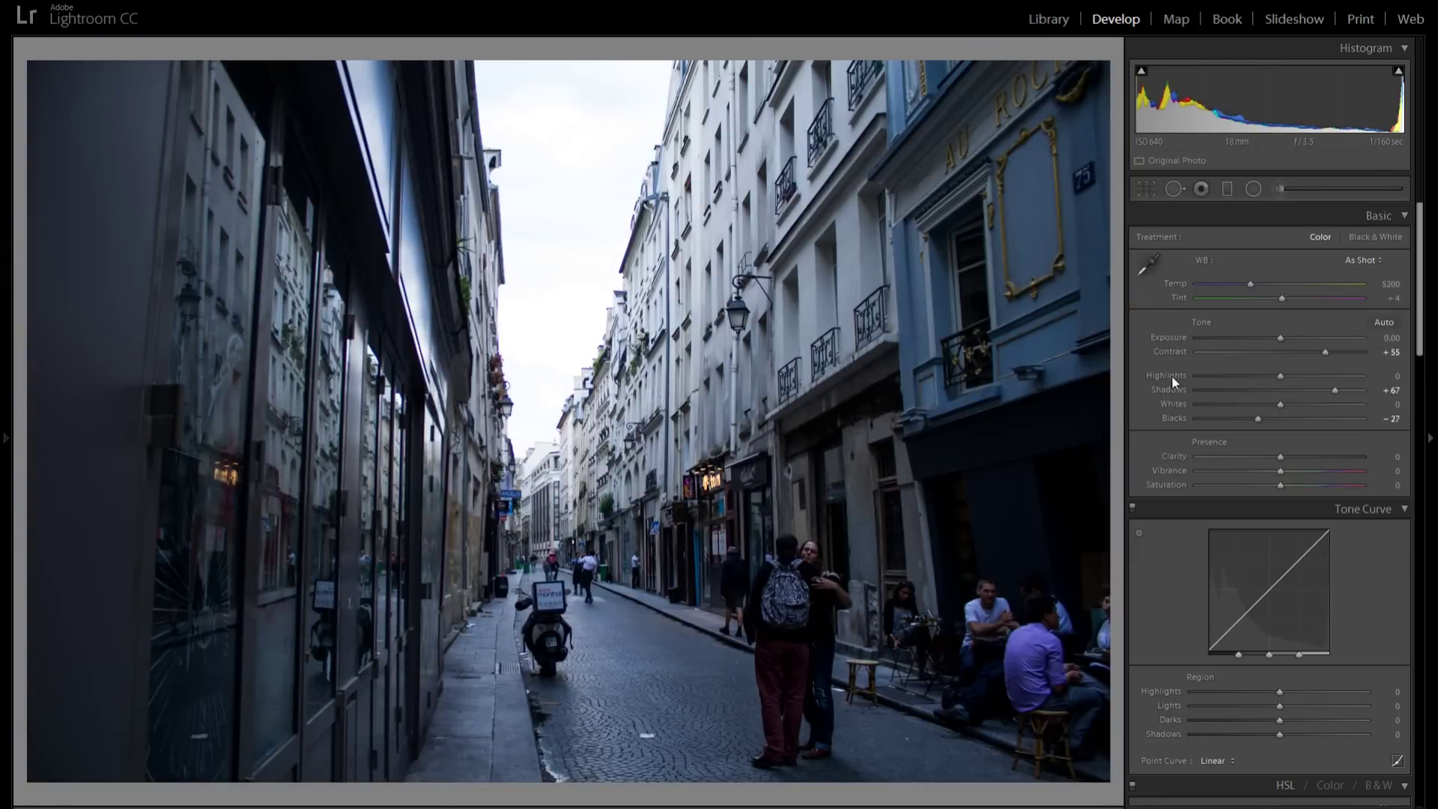
pyautogui.moveTo(1280, 376); pyautogui.dragTo(1150, 371)
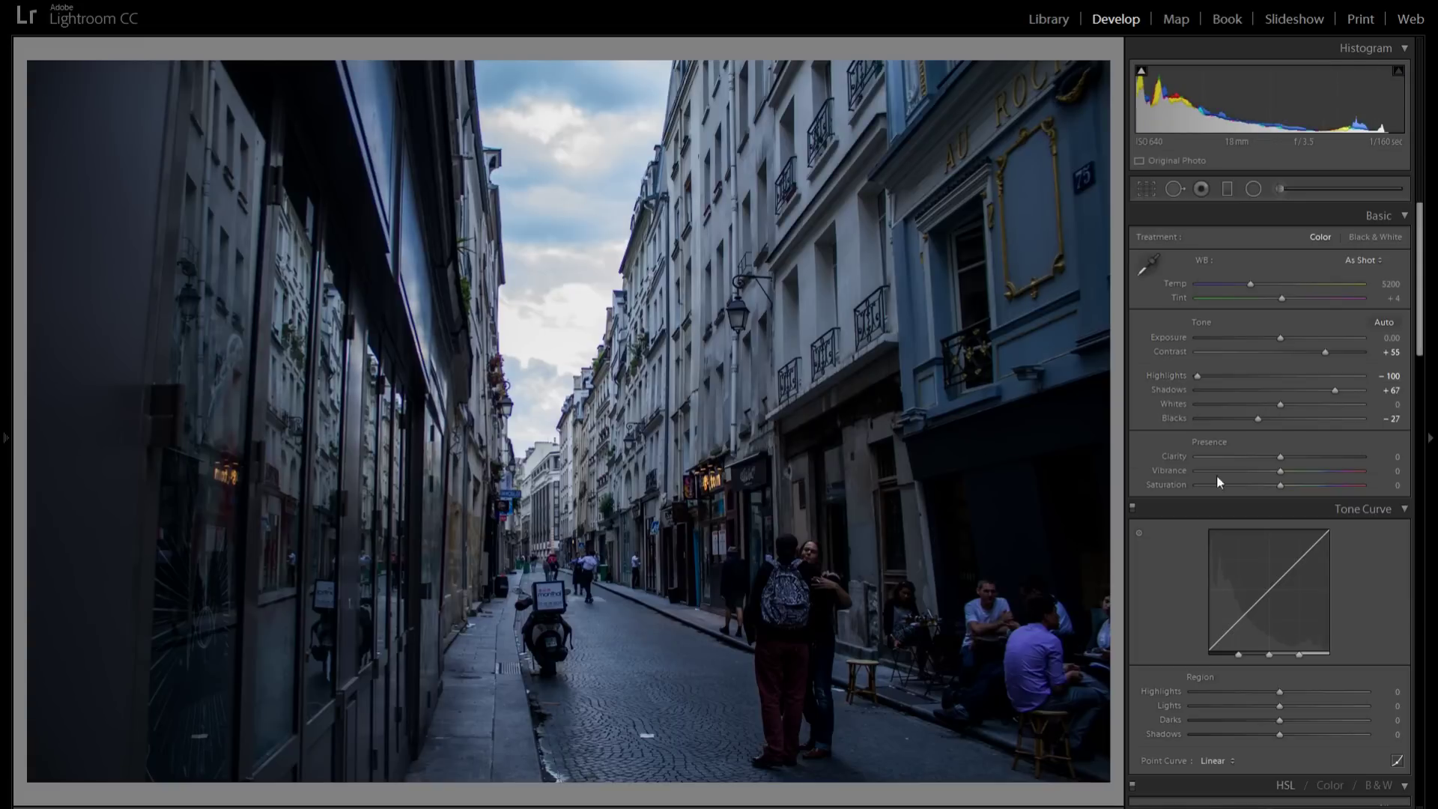
pyautogui.doubleClick(1171, 374)
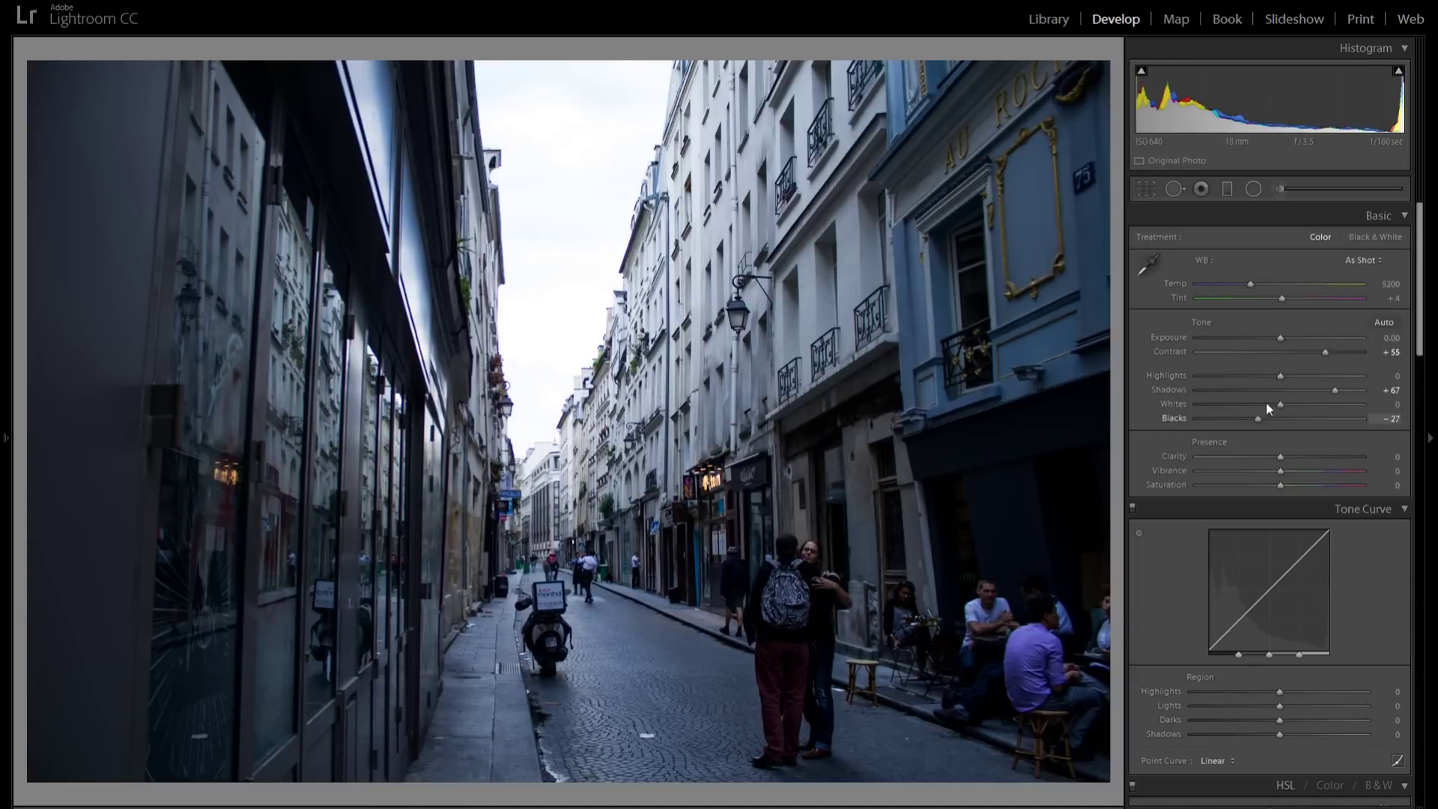
pyautogui.moveTo(1274, 375); pyautogui.dragTo(1183, 377)
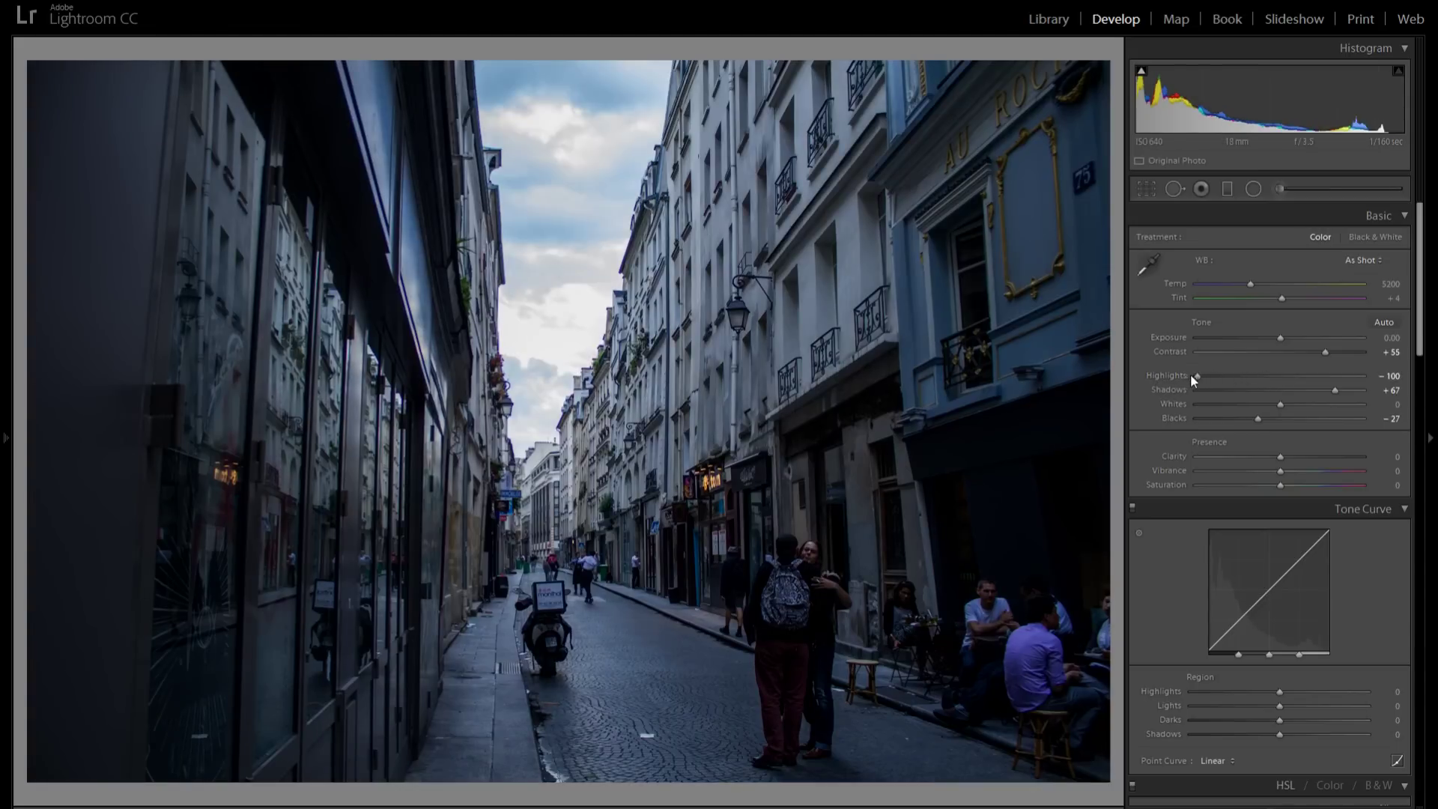
# Try Whites at values up to +100 on the street photo and settle on +48
pyautogui.moveTo(1281, 402); pyautogui.dragTo(1337, 406)
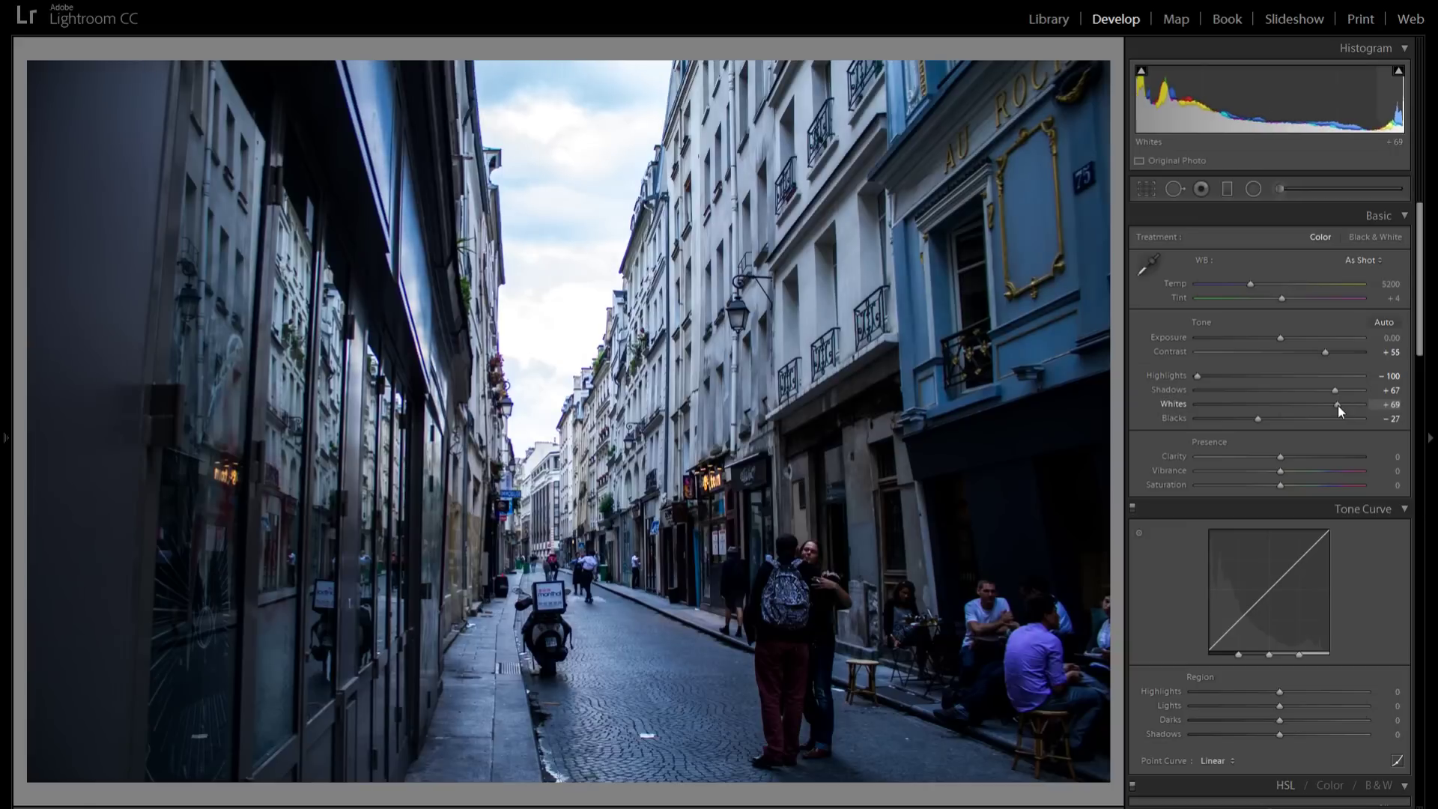
pyautogui.moveTo(1334, 408); pyautogui.dragTo(1305, 404)
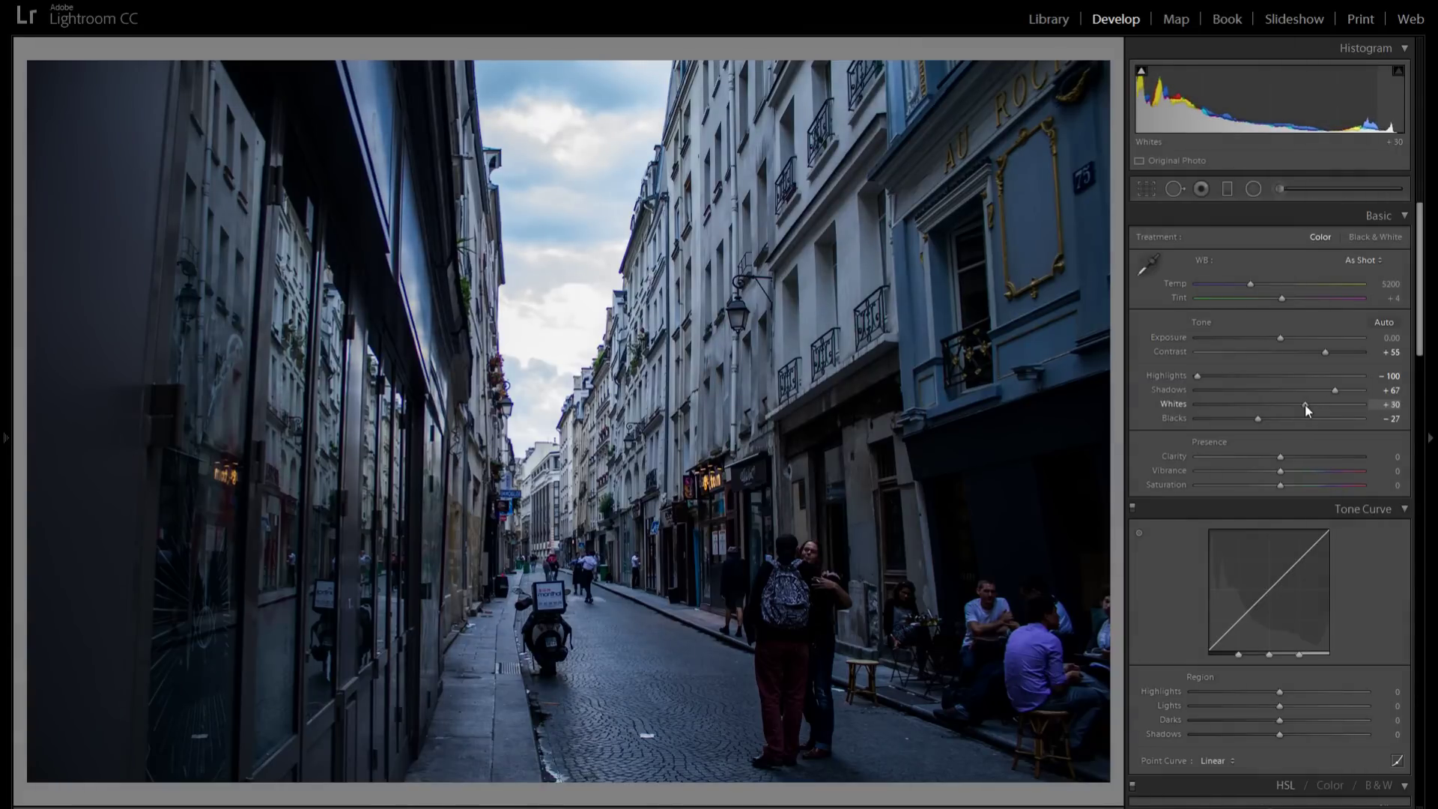
pyautogui.moveTo(1306, 404); pyautogui.dragTo(1309, 406)
pyautogui.keyDown('alt'); pyautogui.click(1307, 406); pyautogui.keyUp('alt')
pyautogui.moveTo(1308, 406); pyautogui.dragTo(1317, 405)
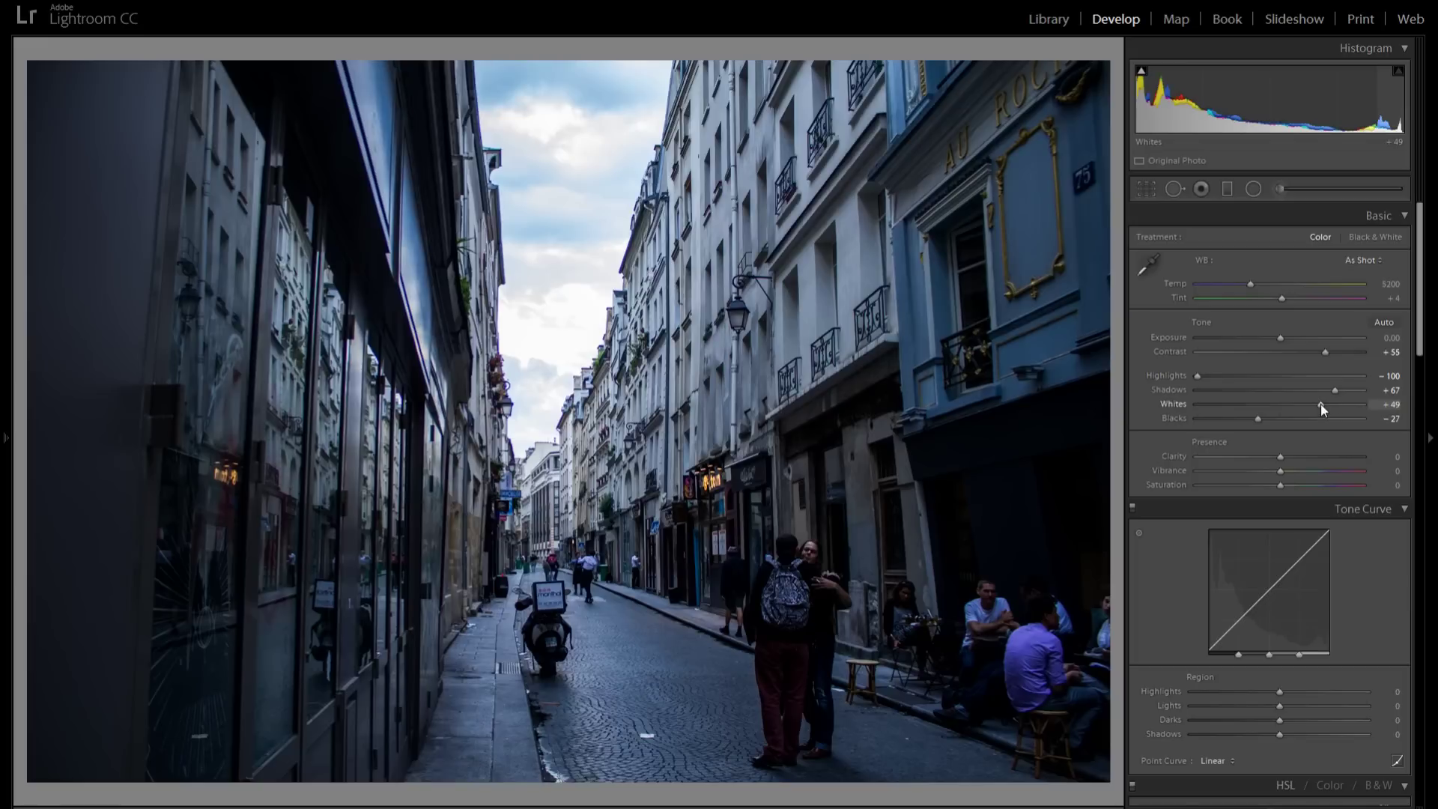
pyautogui.moveTo(1320, 405); pyautogui.dragTo(1364, 404)
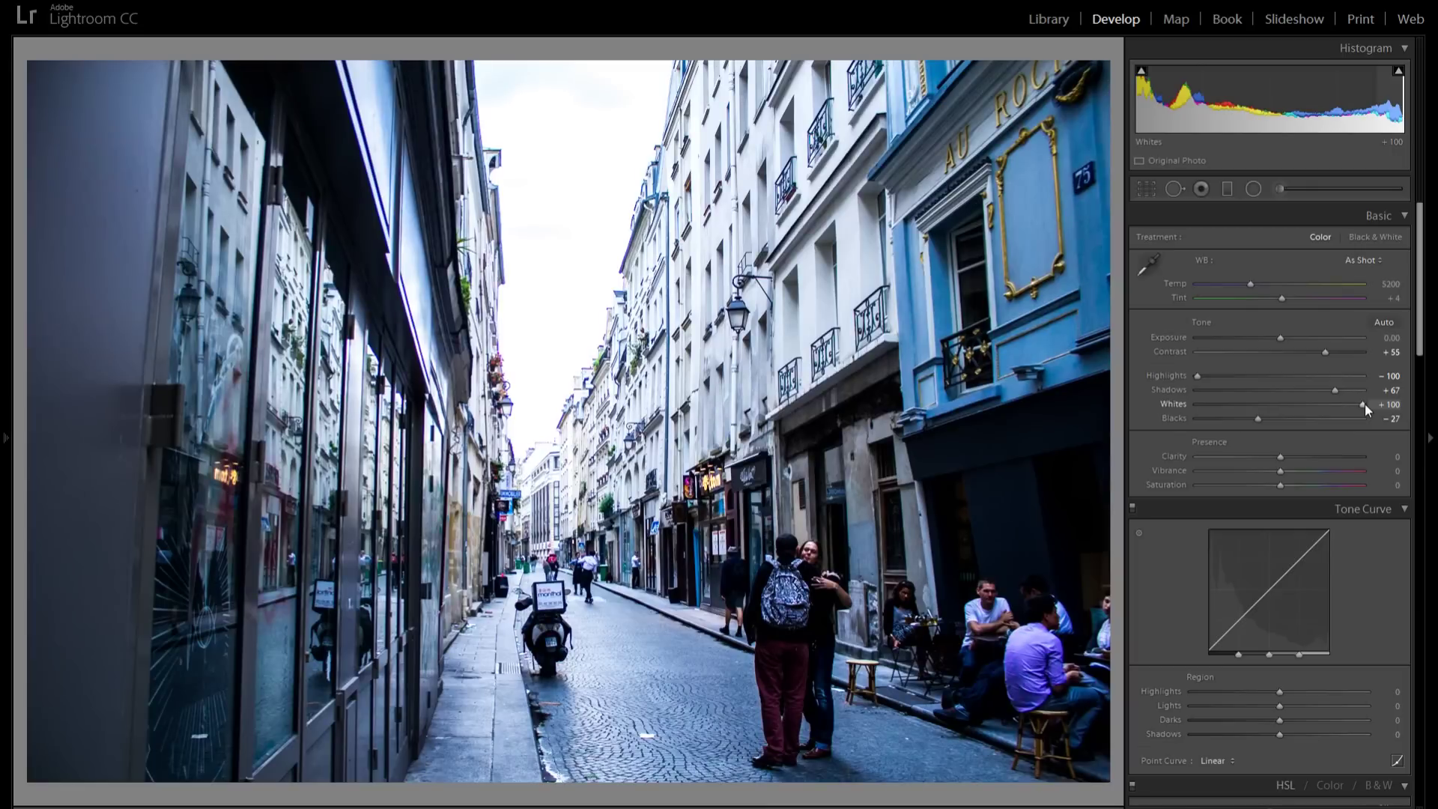
pyautogui.moveTo(1364, 403); pyautogui.dragTo(1317, 410)
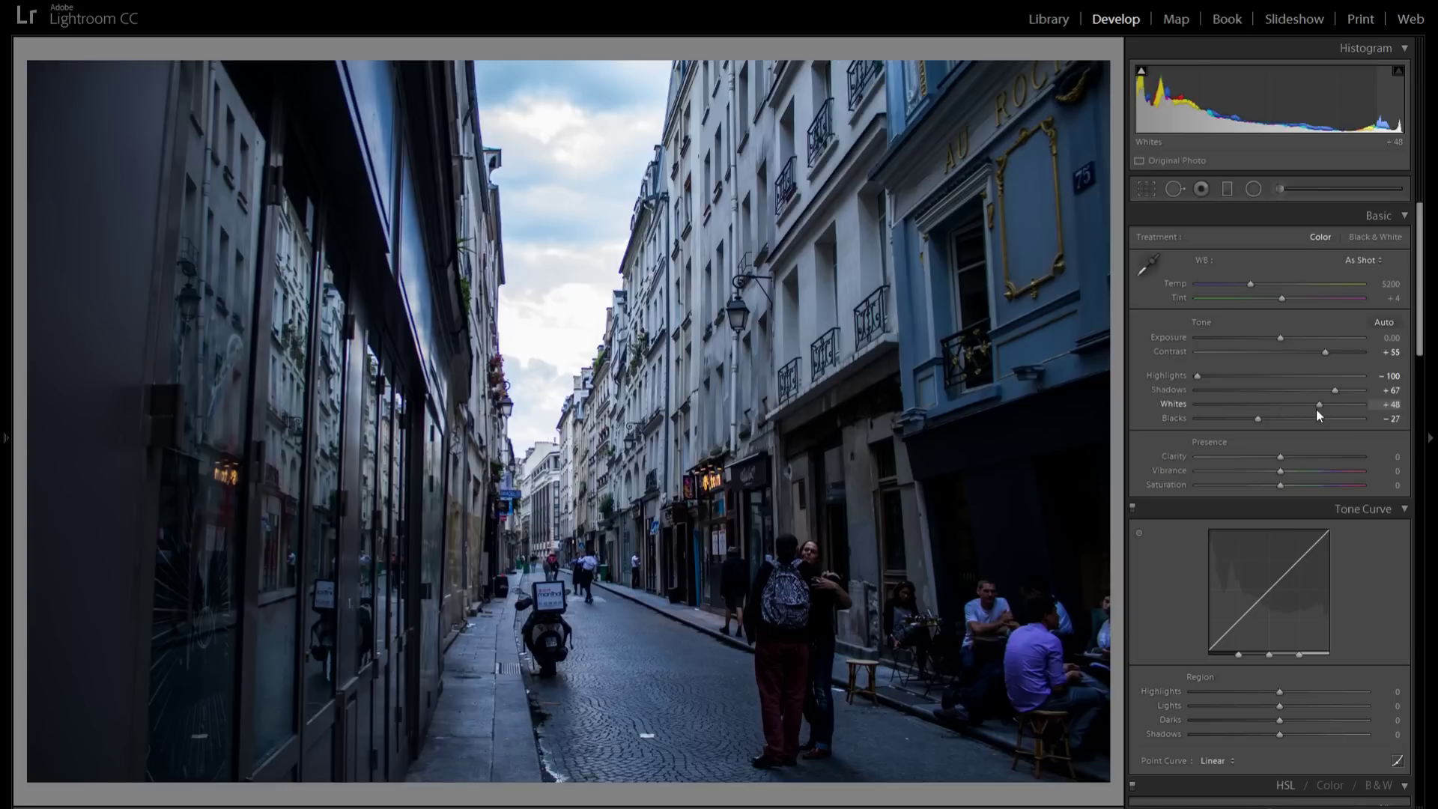
# Try resetting Whites and raising it to +46, undo both changes, and compare the building facades up close
pyautogui.doubleClick(1175, 403)
pyautogui.moveTo(1176, 403); pyautogui.dragTo(1318, 406)
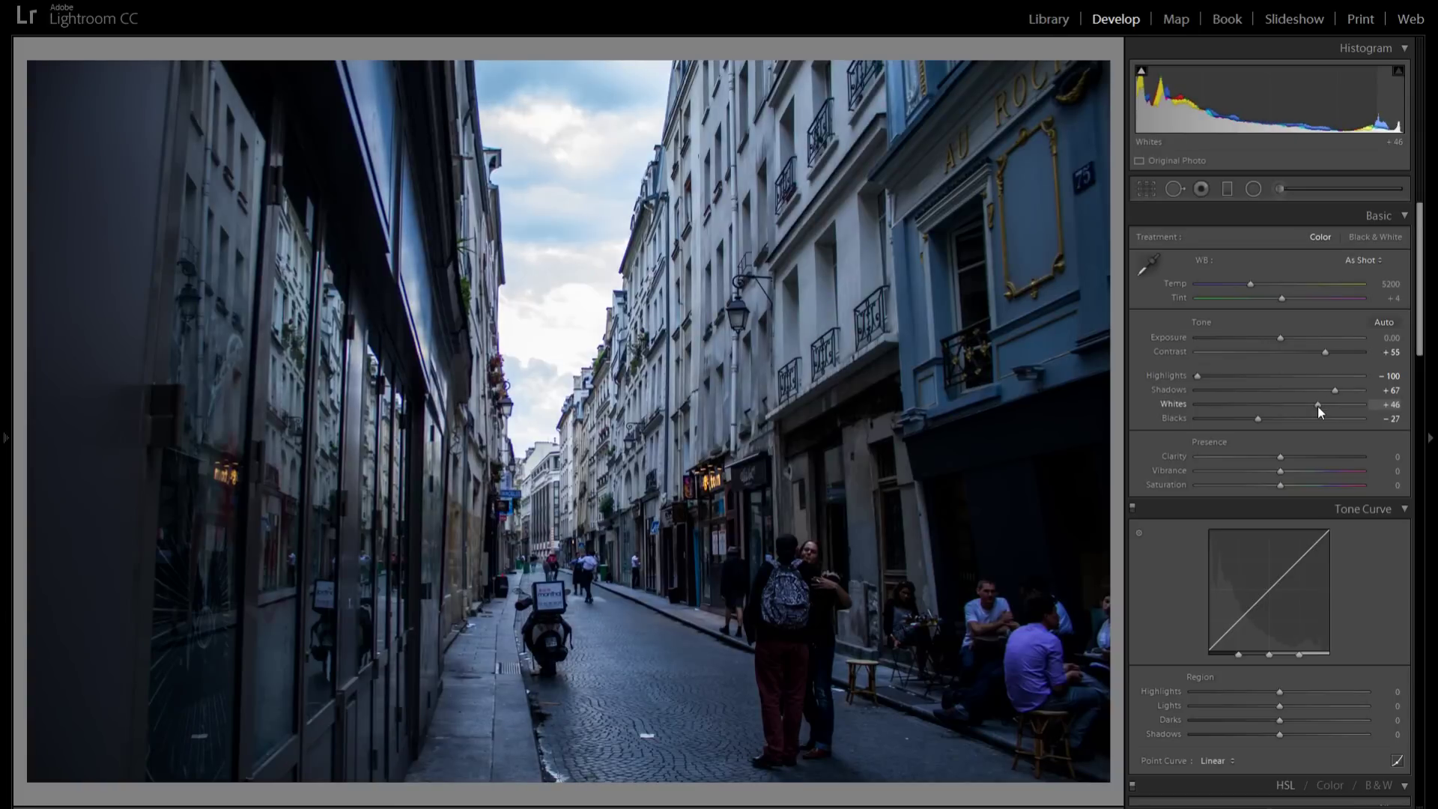
pyautogui.hotkey('ctrl', 'z')
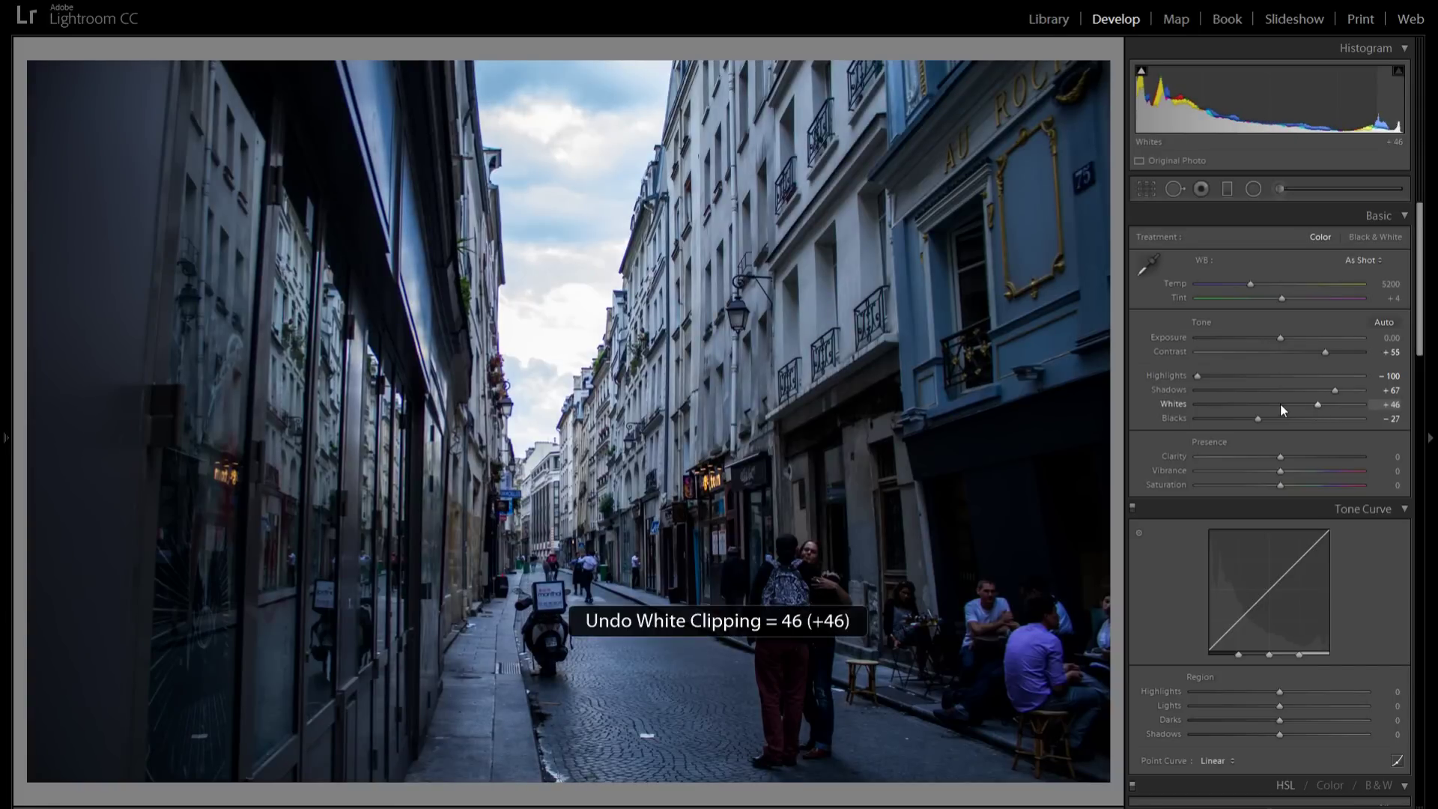
pyautogui.hotkey('ctrl', 'z')
pyautogui.press('z')
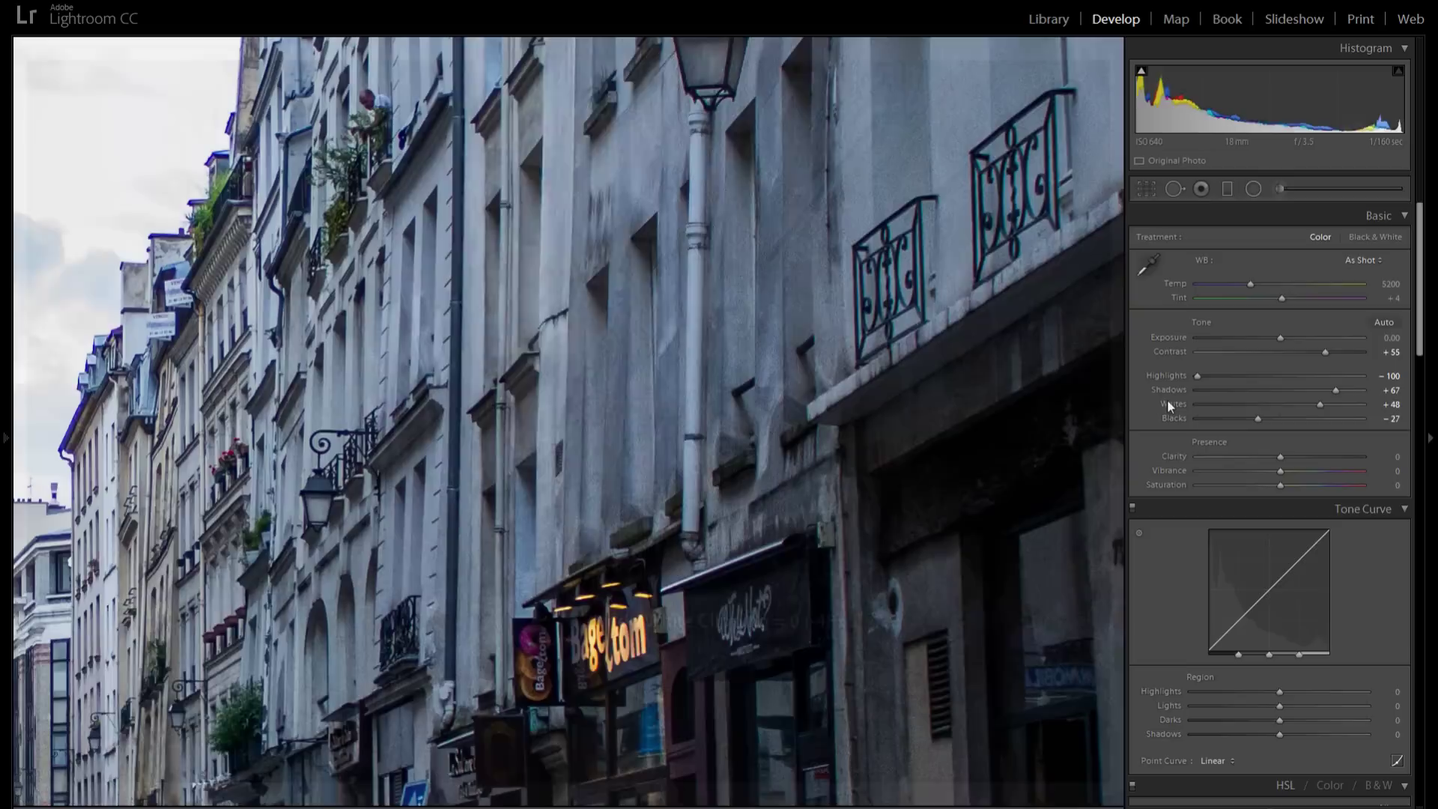
pyautogui.hotkey('ctrl', 'y')
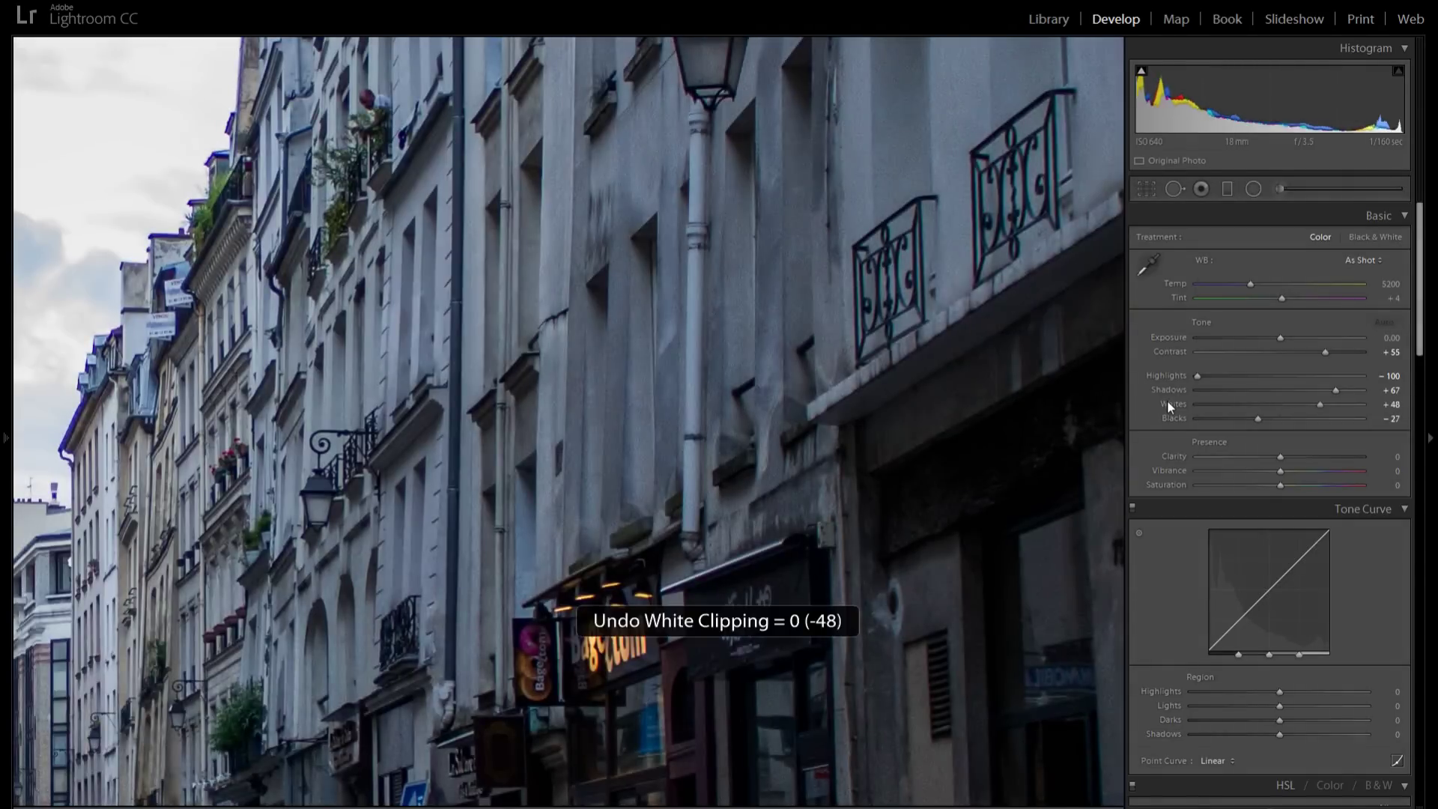
pyautogui.moveTo(749, 431); pyautogui.dragTo(556, 424)
pyautogui.press('z')
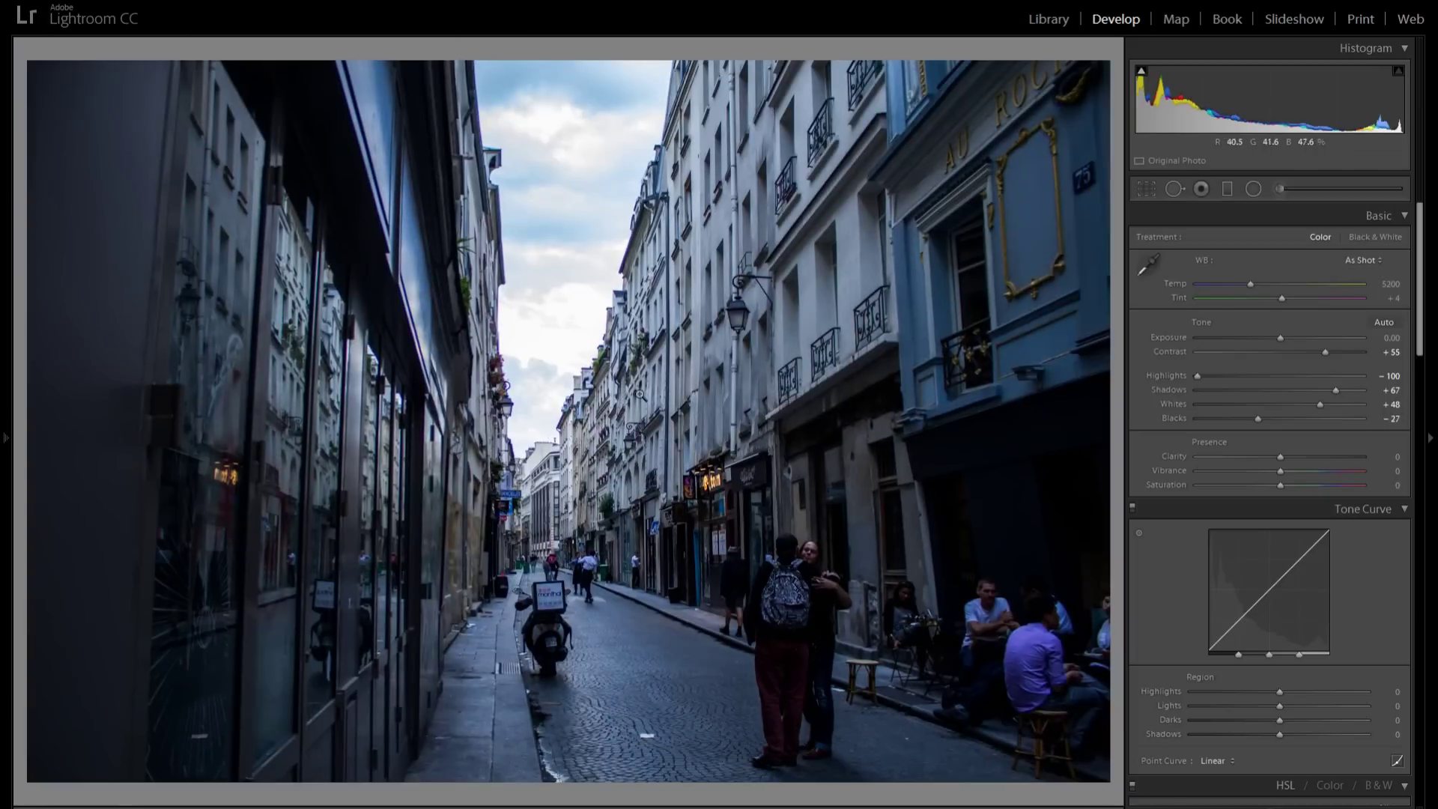
# Darken the sky with an adjustment brush set to Exposure -1.83, size 18 and zero colour-tint saturation
pyautogui.click(1279, 189)
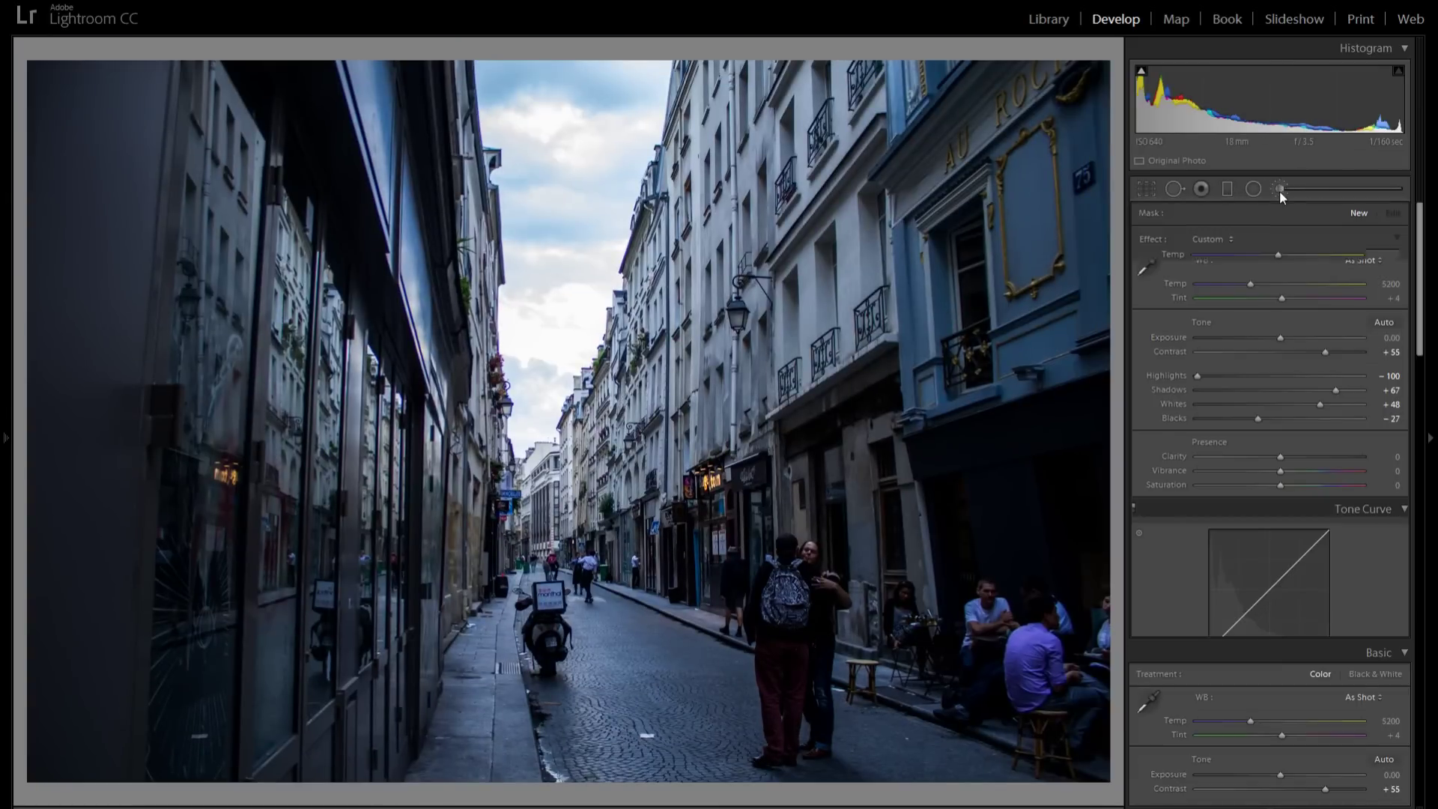
pyautogui.click(1353, 513)
pyautogui.moveTo(1237, 596); pyautogui.dragTo(1202, 596)
pyautogui.moveTo(1265, 293); pyautogui.dragTo(1241, 292)
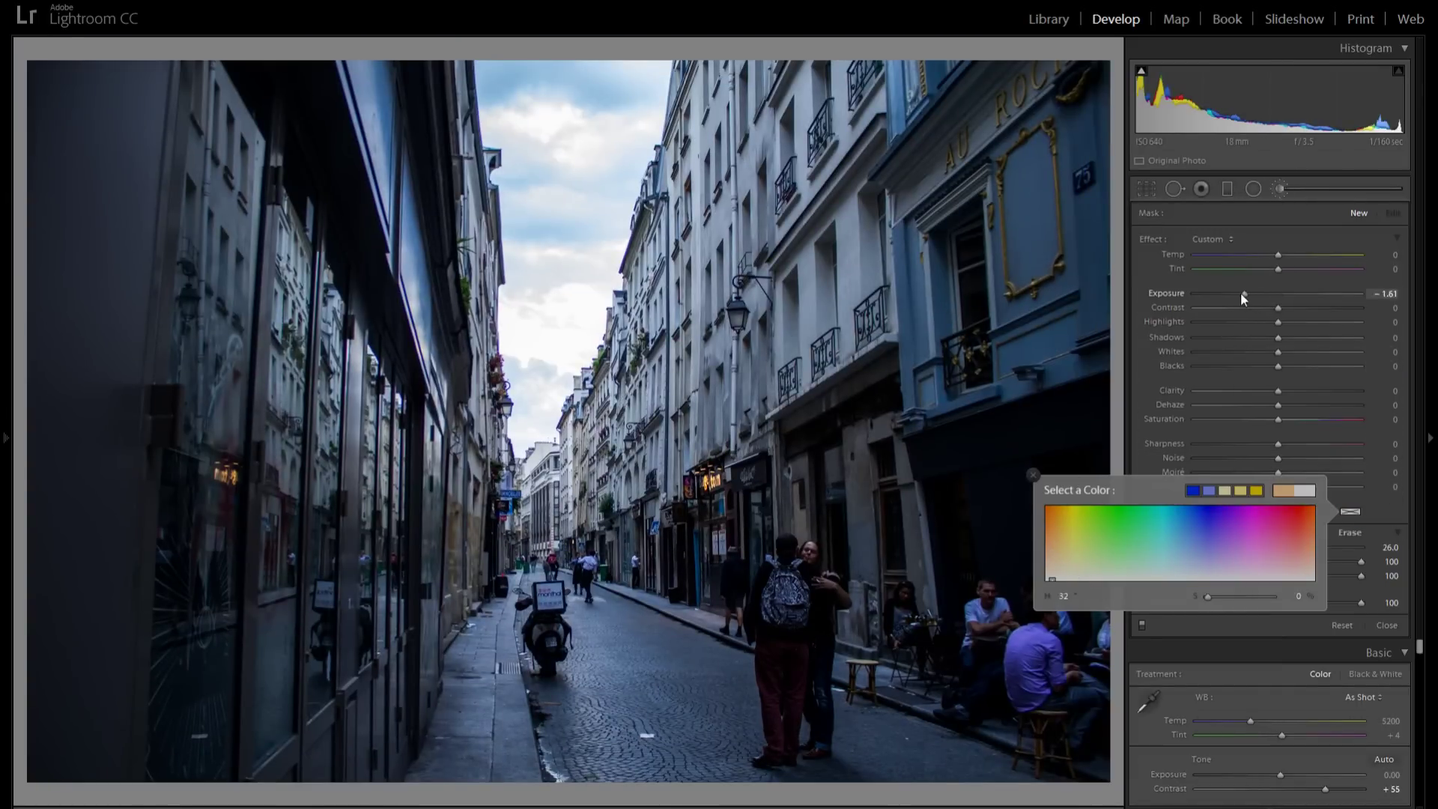
pyautogui.scroll(-2, 565, 155)
pyautogui.scroll(-2, 566, 155)
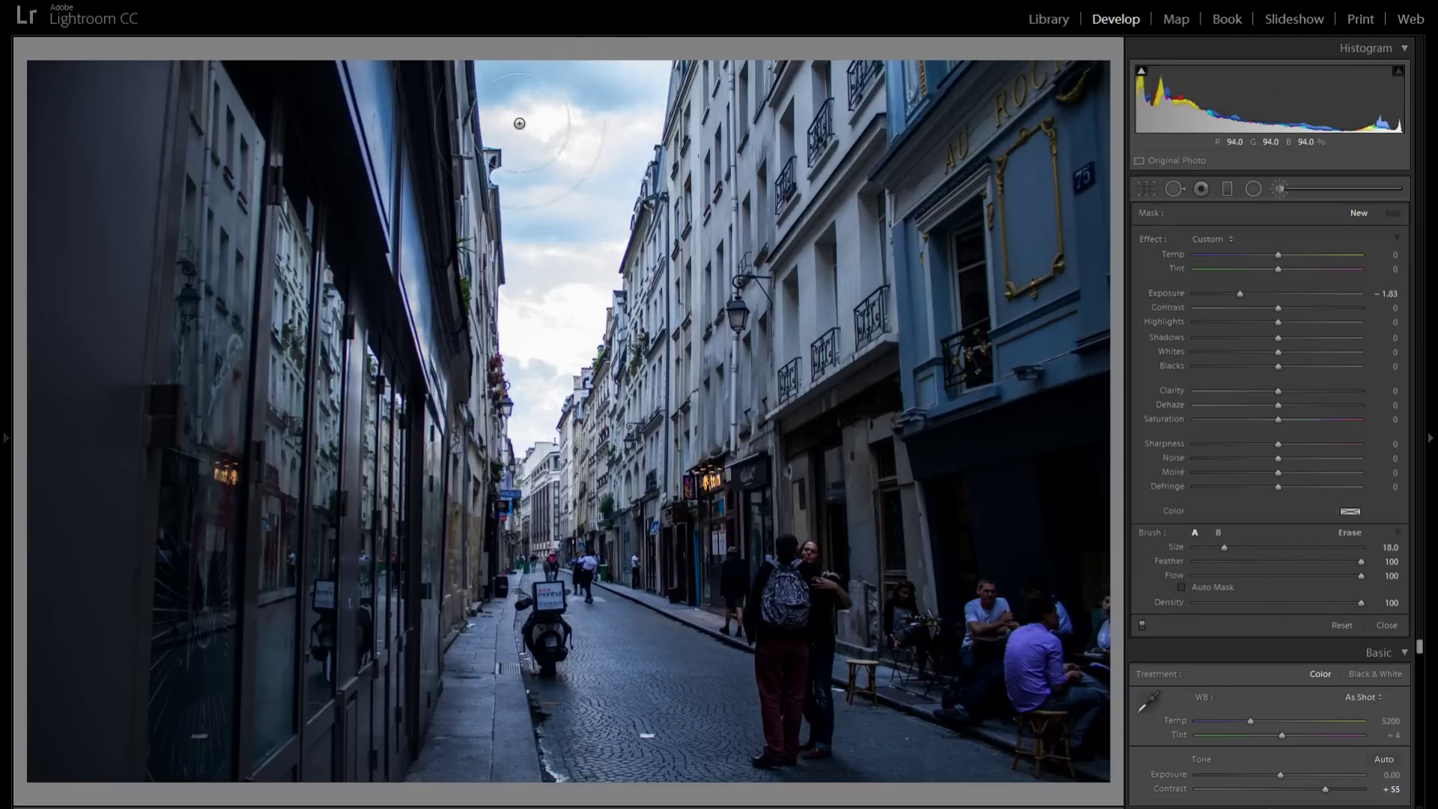
pyautogui.moveTo(516, 107); pyautogui.dragTo(554, 81)
pyautogui.moveTo(529, 339)
pyautogui.mouseDown()
pyautogui.moveTo(524, 262)
pyautogui.moveTo(539, 419)
pyautogui.mouseUp()
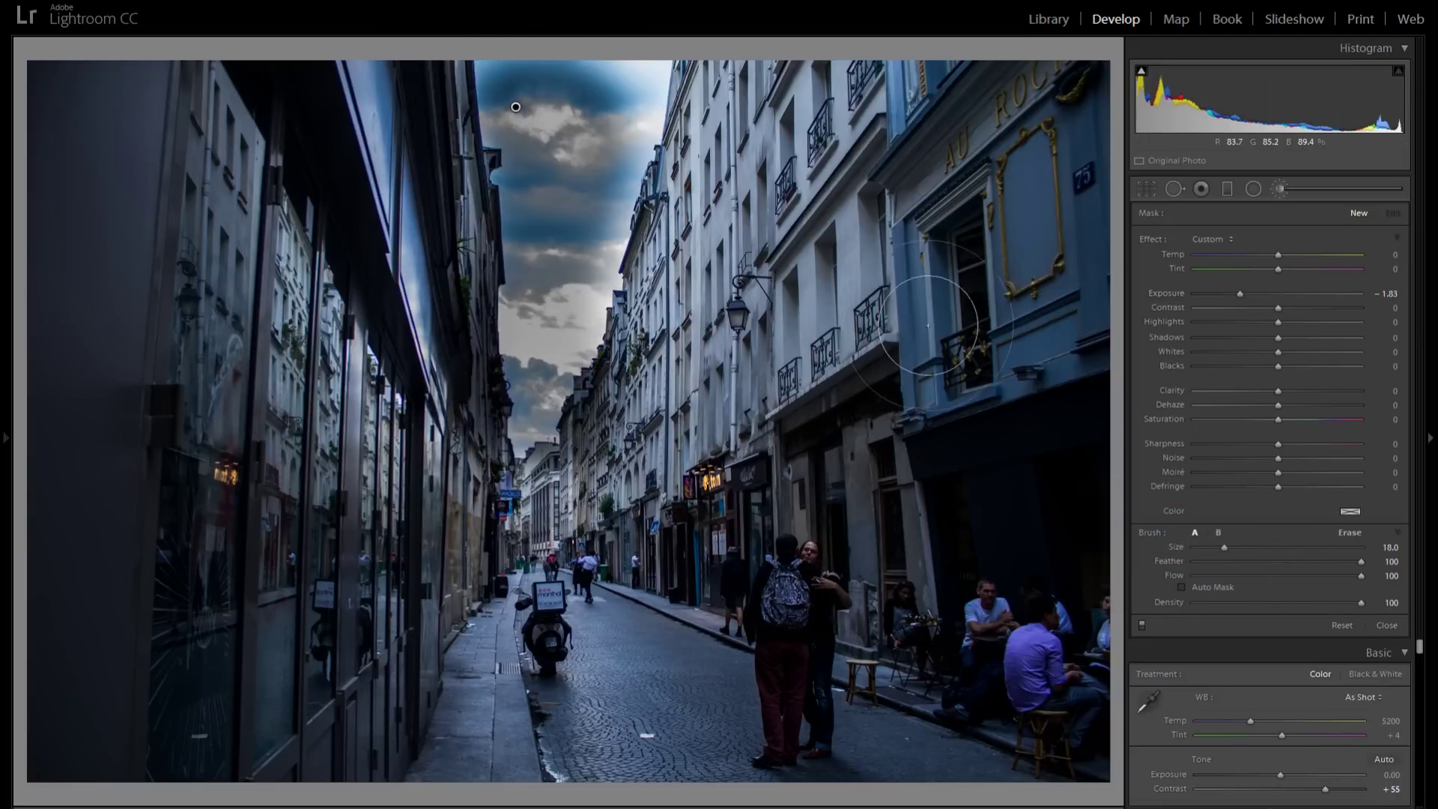
pyautogui.click(1280, 189)
# Set Whites to +79 and compare the photo against the default Whites value
pyautogui.moveTo(1321, 405); pyautogui.dragTo(1346, 403)
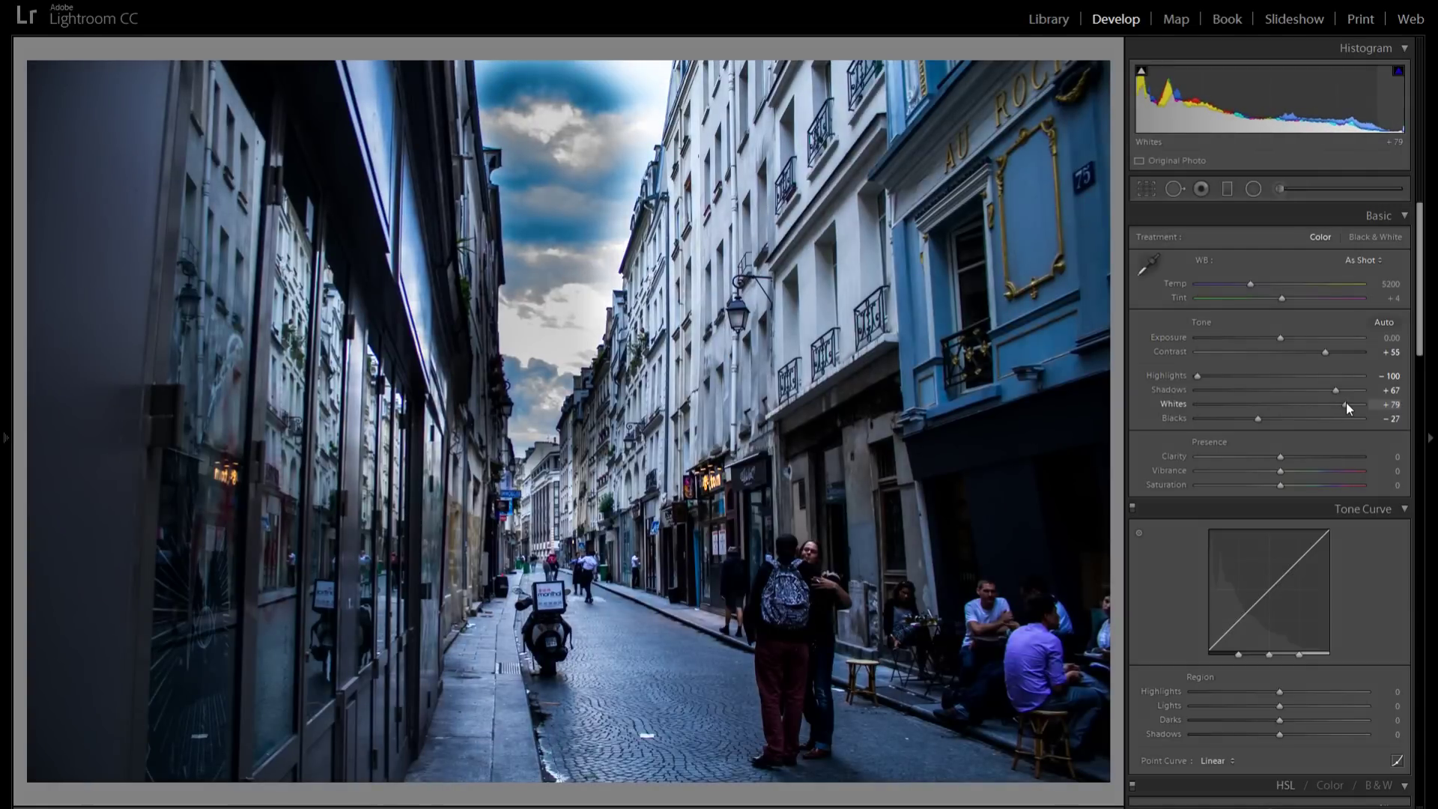
pyautogui.doubleClick(1172, 404)
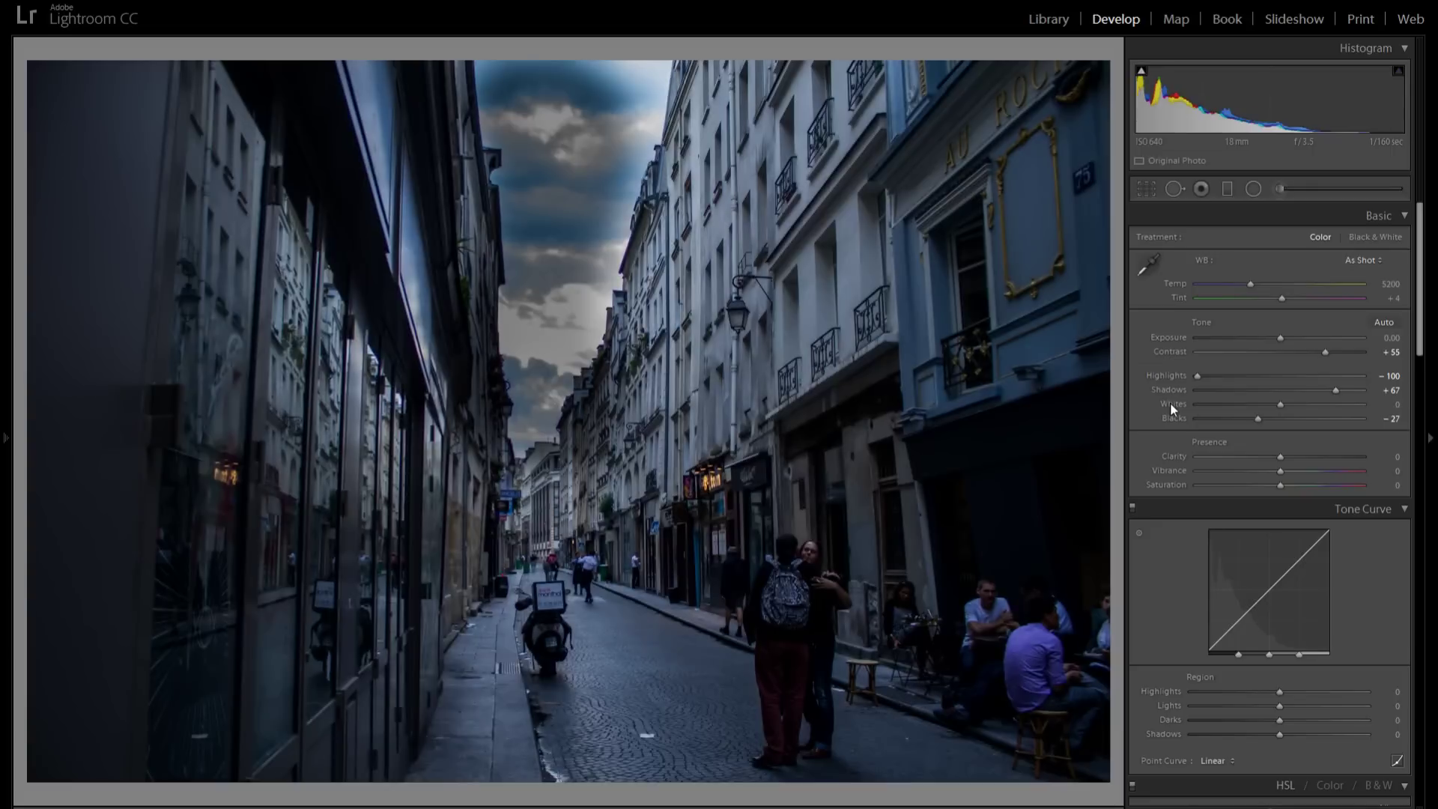
pyautogui.hotkey('ctrl', 'z')
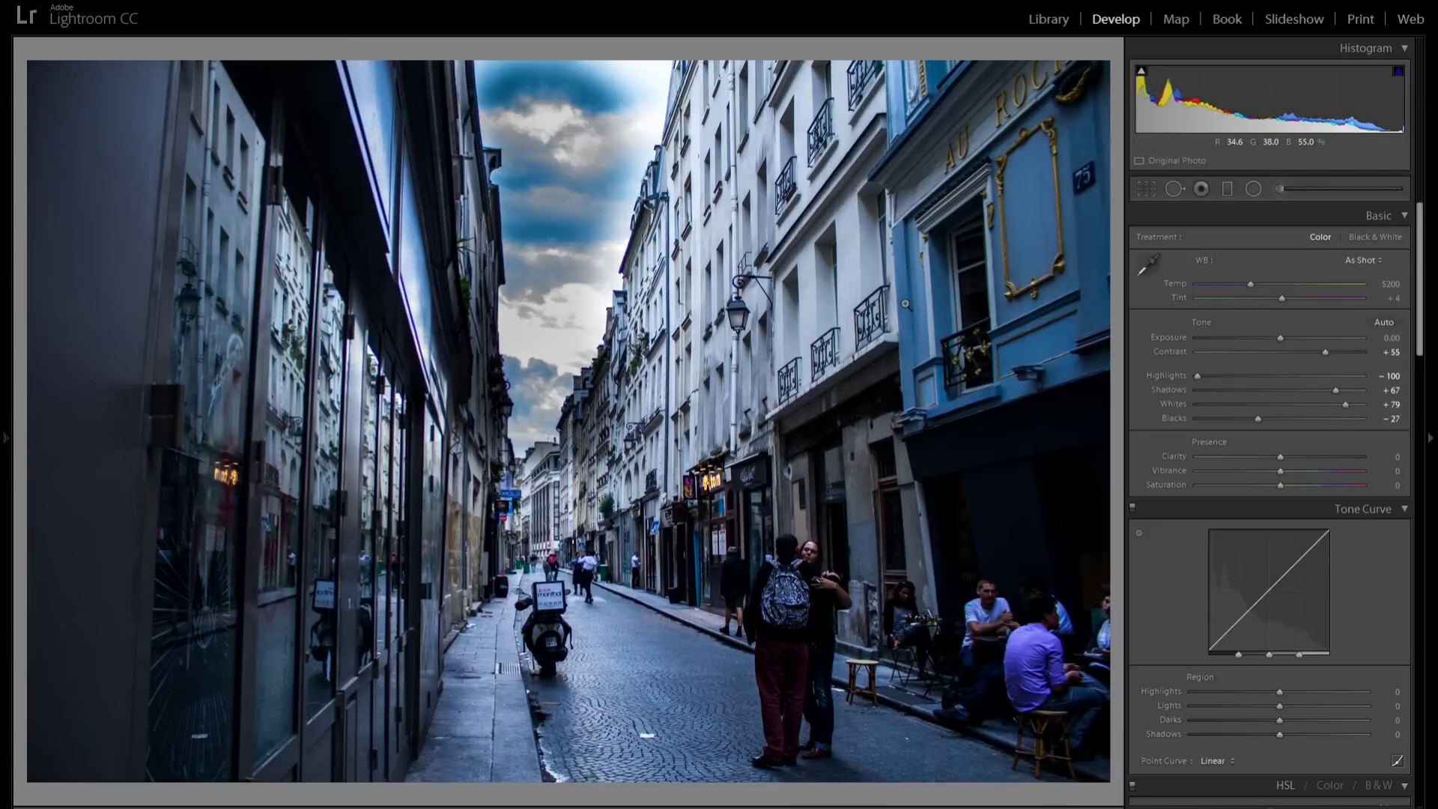
# Set Whites to +82 and try a weaker Highlights reduction of -19
pyautogui.moveTo(1271, 373); pyautogui.dragTo(1134, 378)
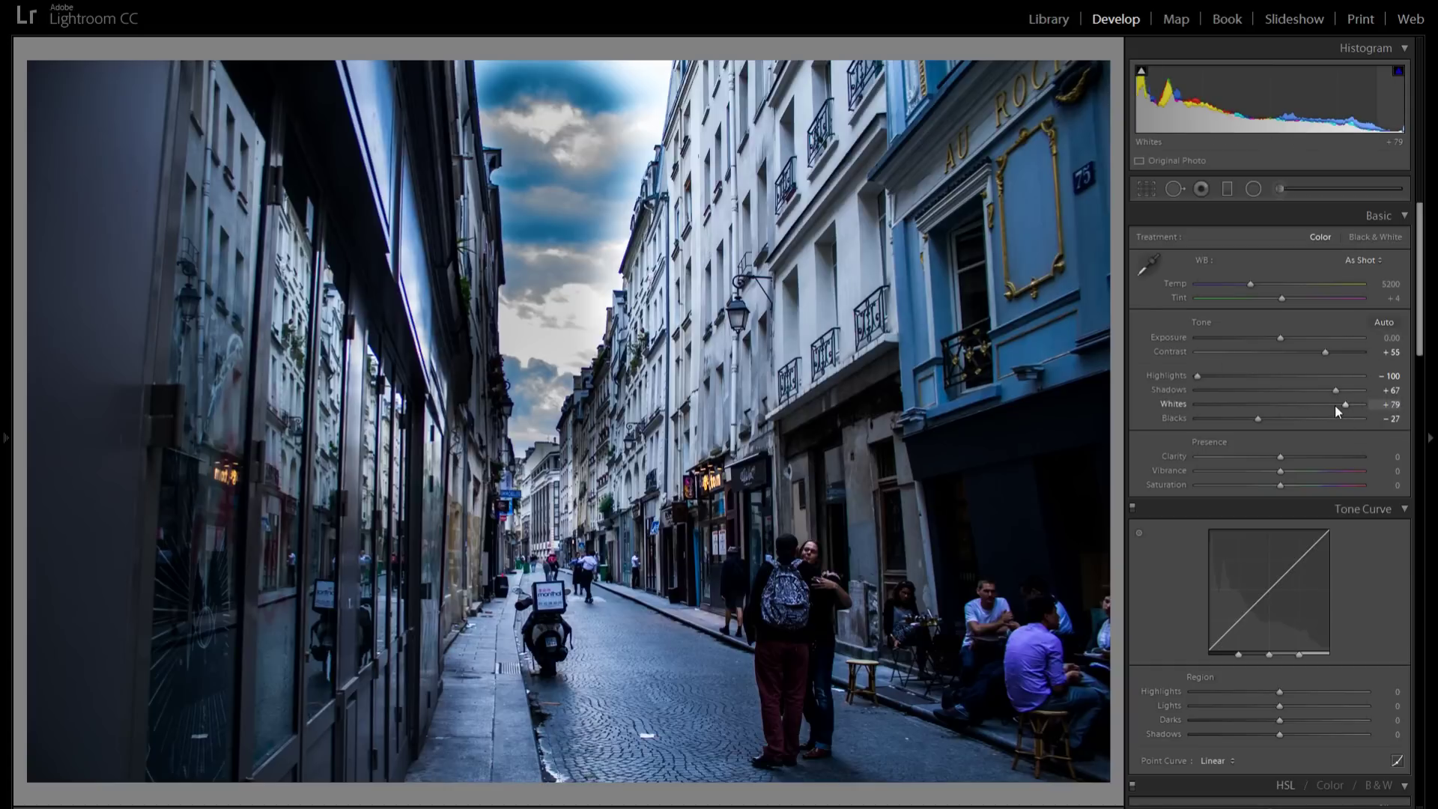
pyautogui.moveTo(1345, 406); pyautogui.dragTo(1346, 403)
pyautogui.moveTo(1205, 373); pyautogui.dragTo(1261, 374)
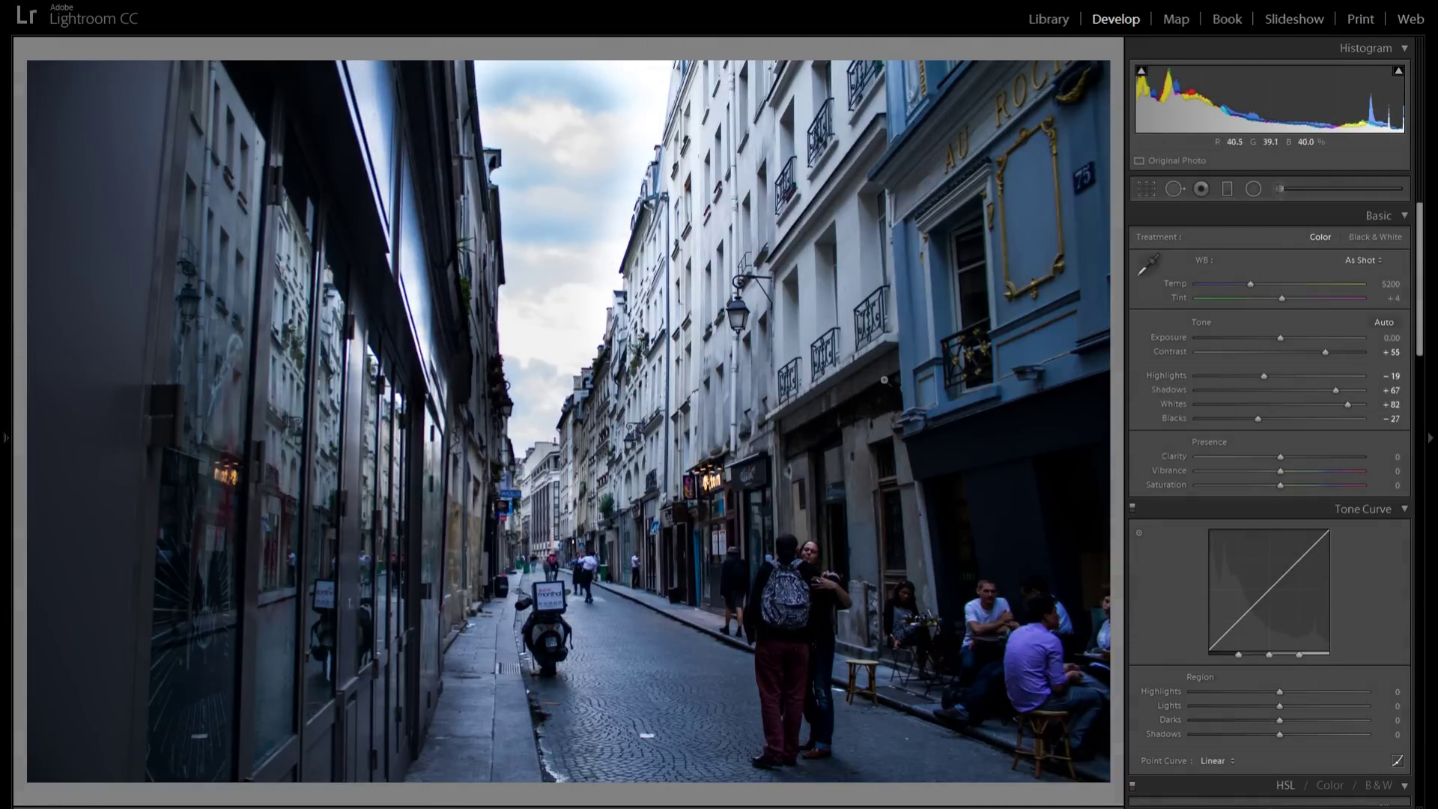
pyautogui.moveTo(1291, 372); pyautogui.dragTo(1149, 378)
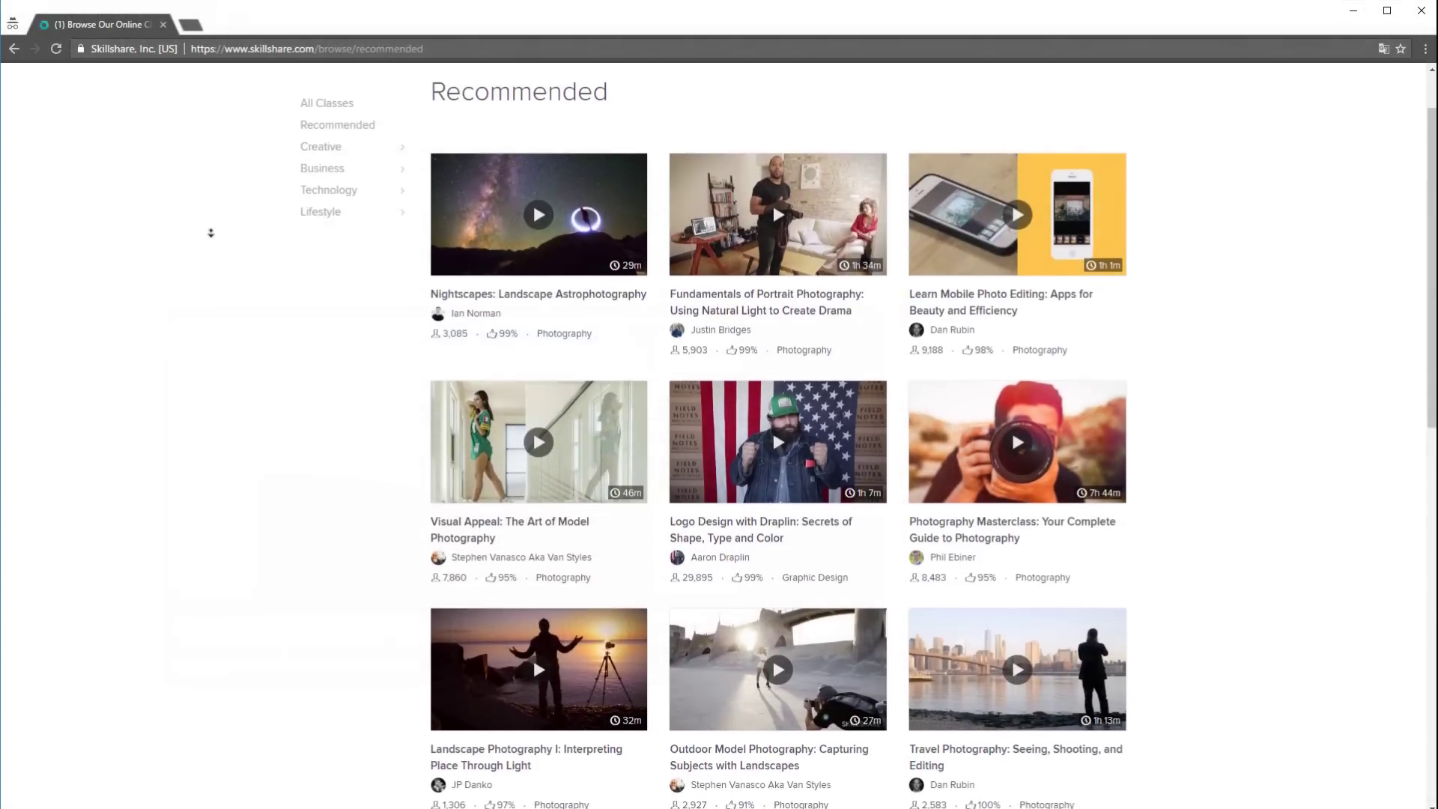
# Switch to the Skillshare website and look through the recommended classes and the home page listings
pyautogui.scroll(-2, 210, 232)
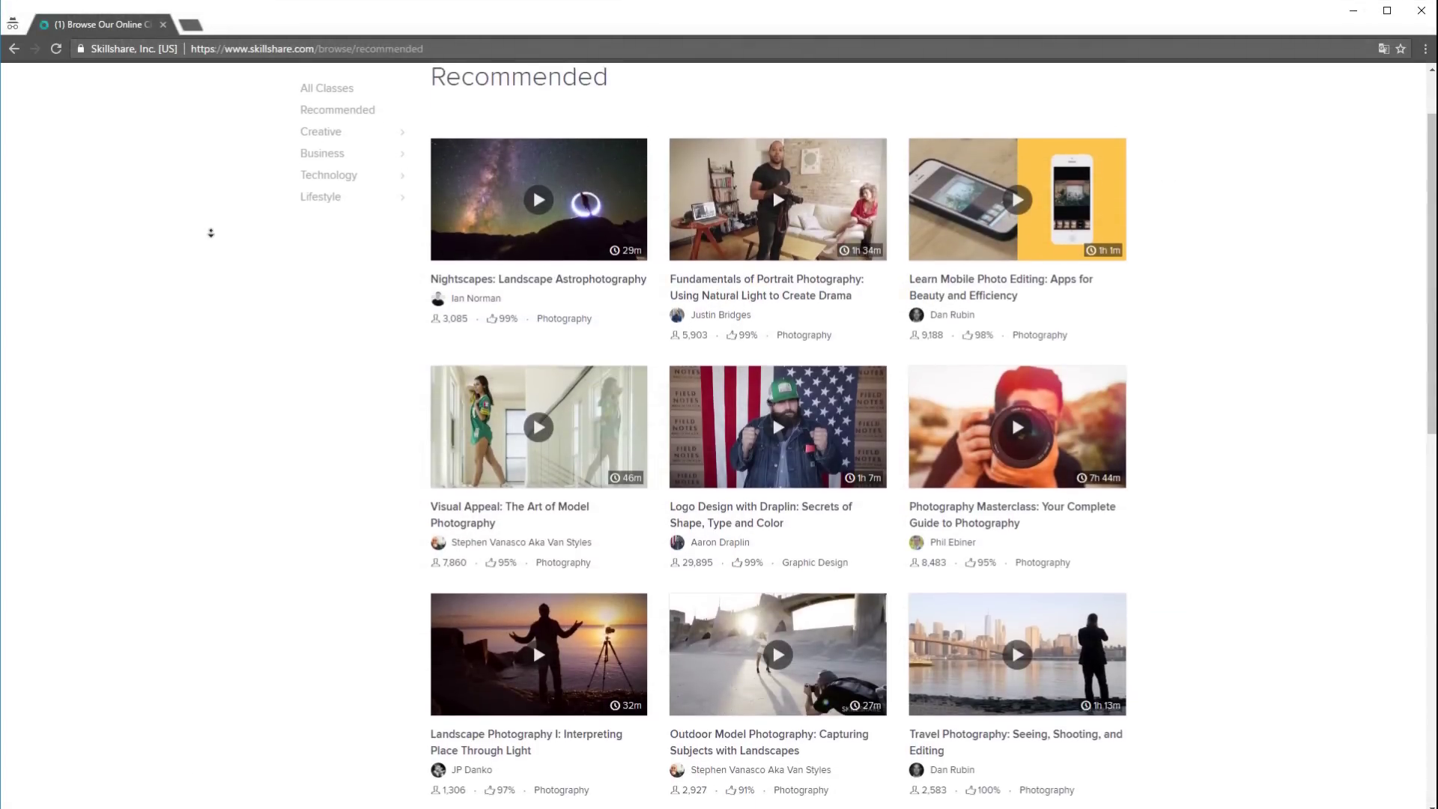
pyautogui.scroll(-1, 210, 233)
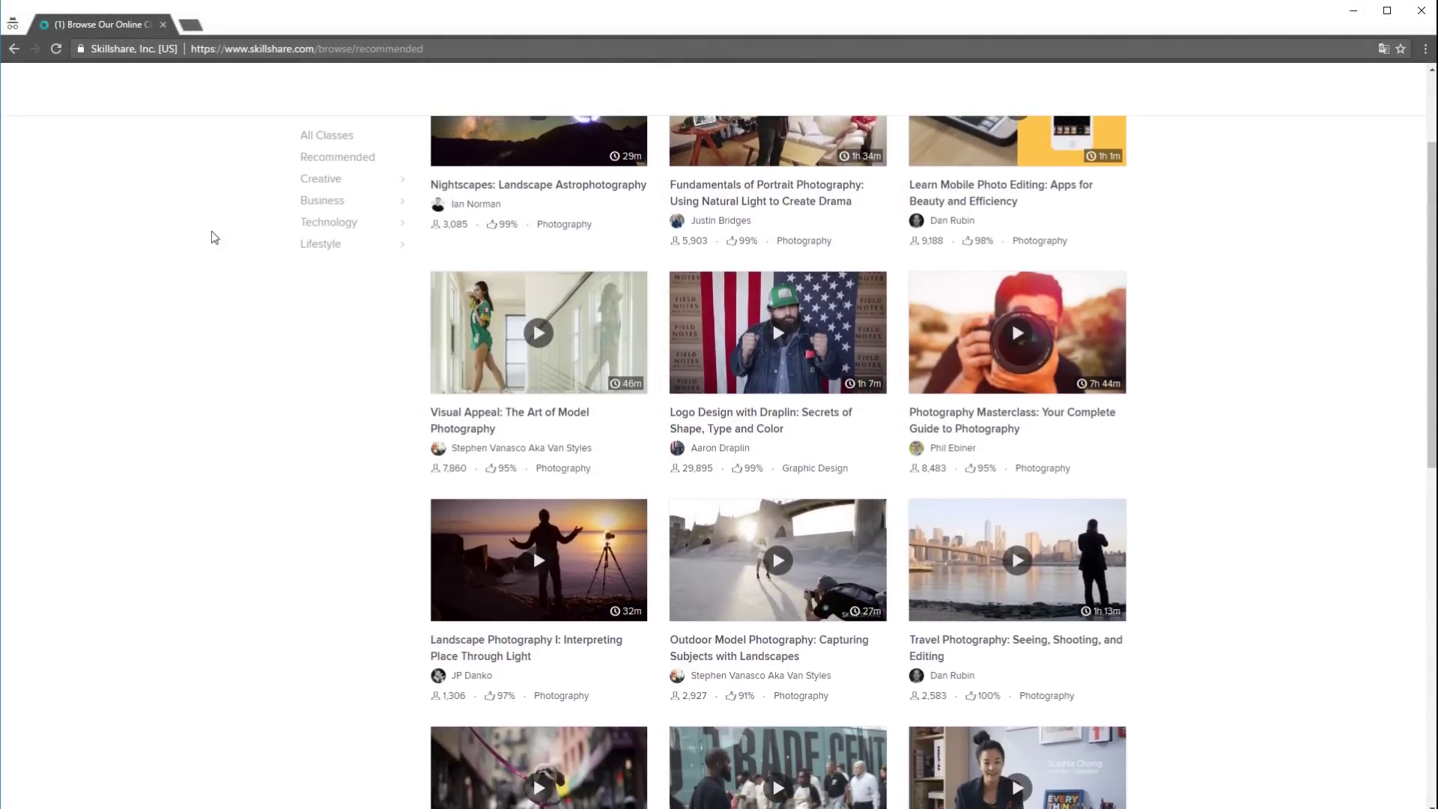
pyautogui.moveTo(363, 192)
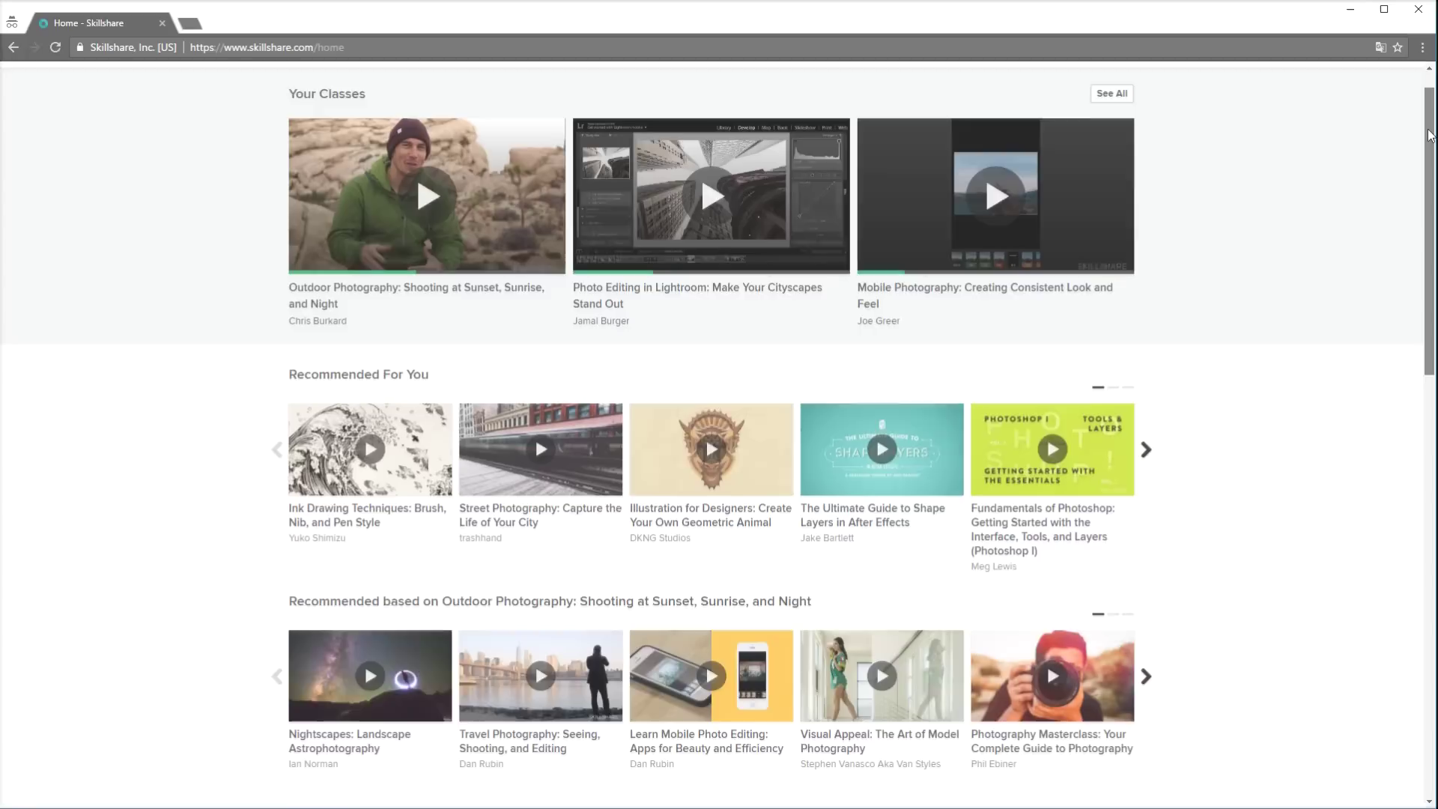
pyautogui.scroll(-2, 1432, 160)
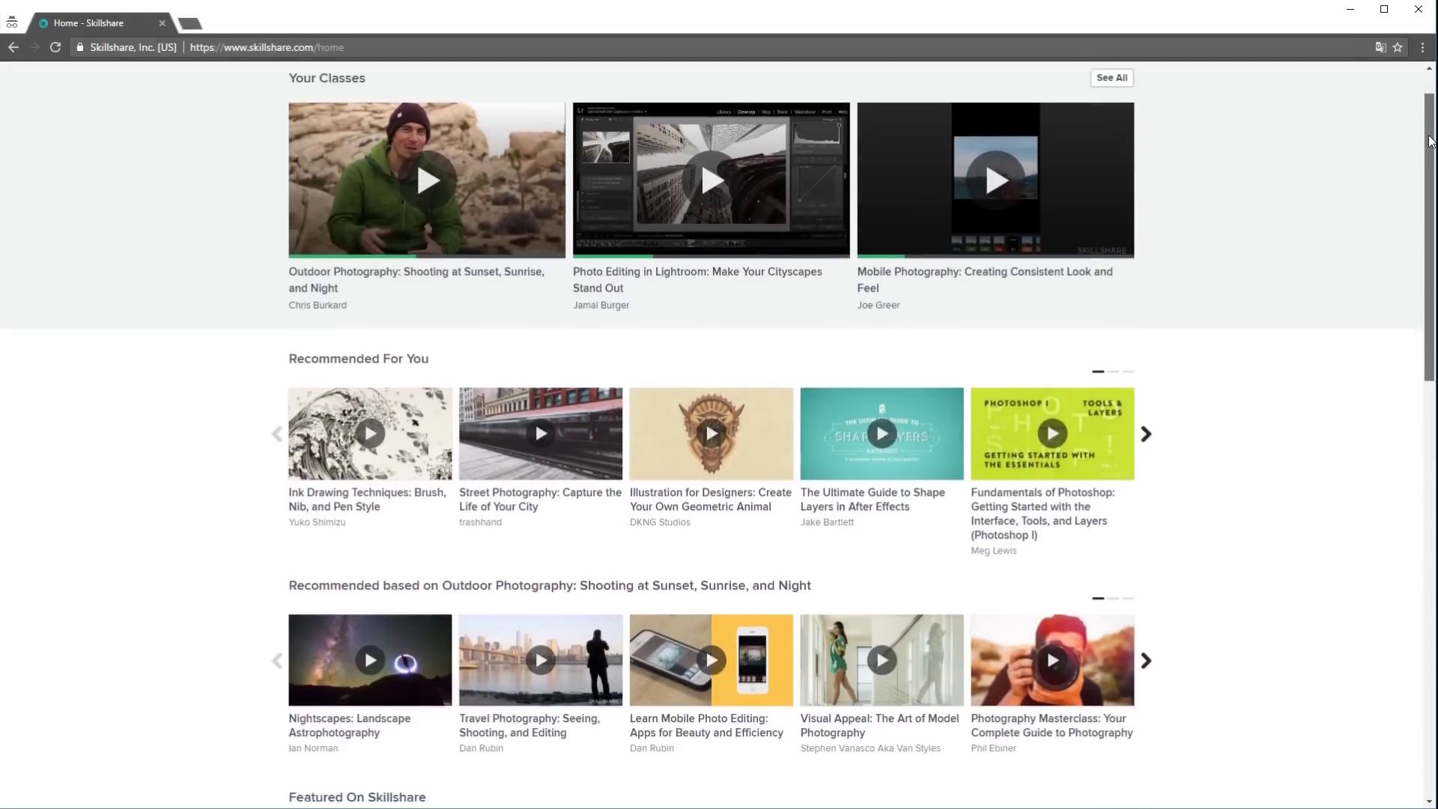
pyautogui.scroll(-2, 1431, 160)
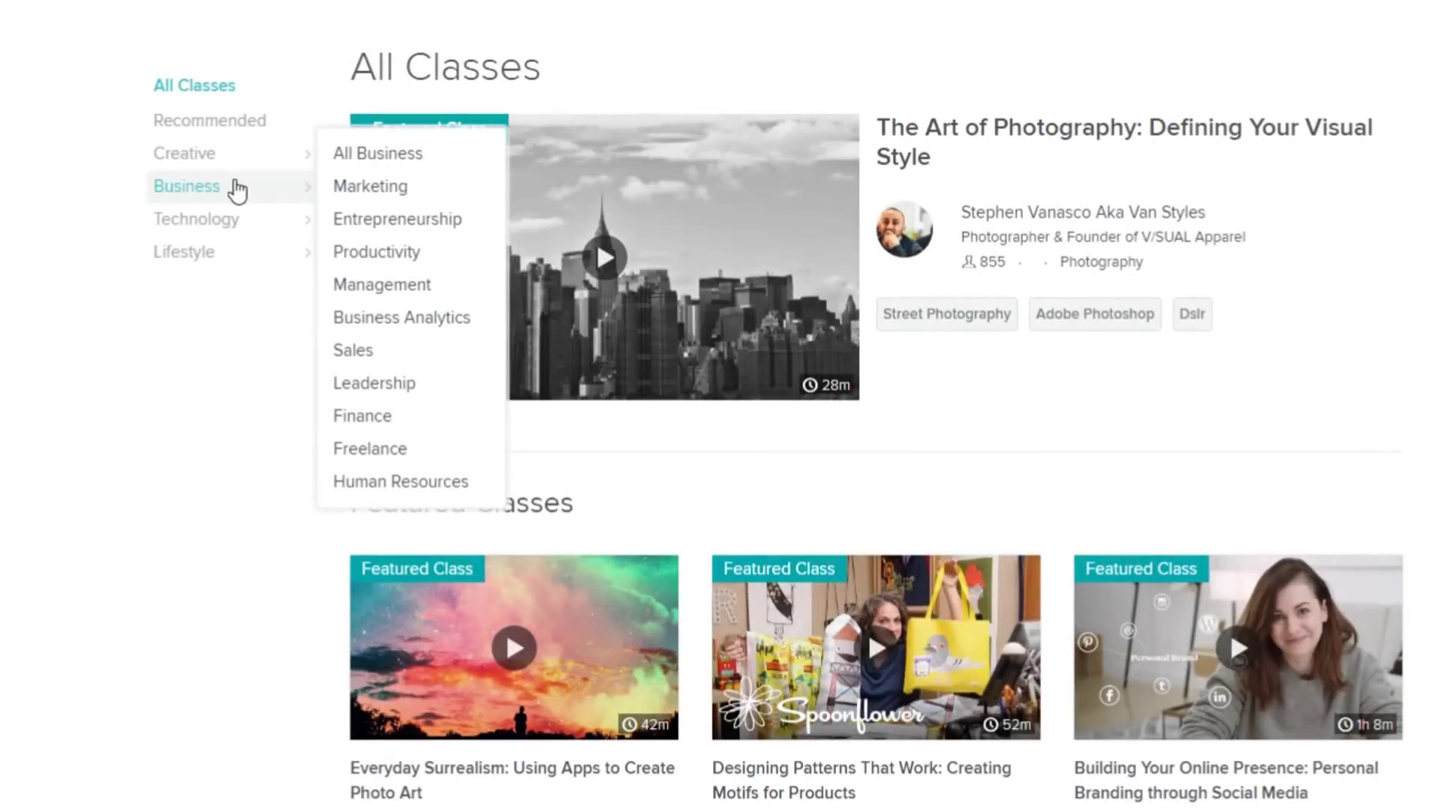
# Browse the class categories and open Photography under Creative
pyautogui.moveTo(251, 217)
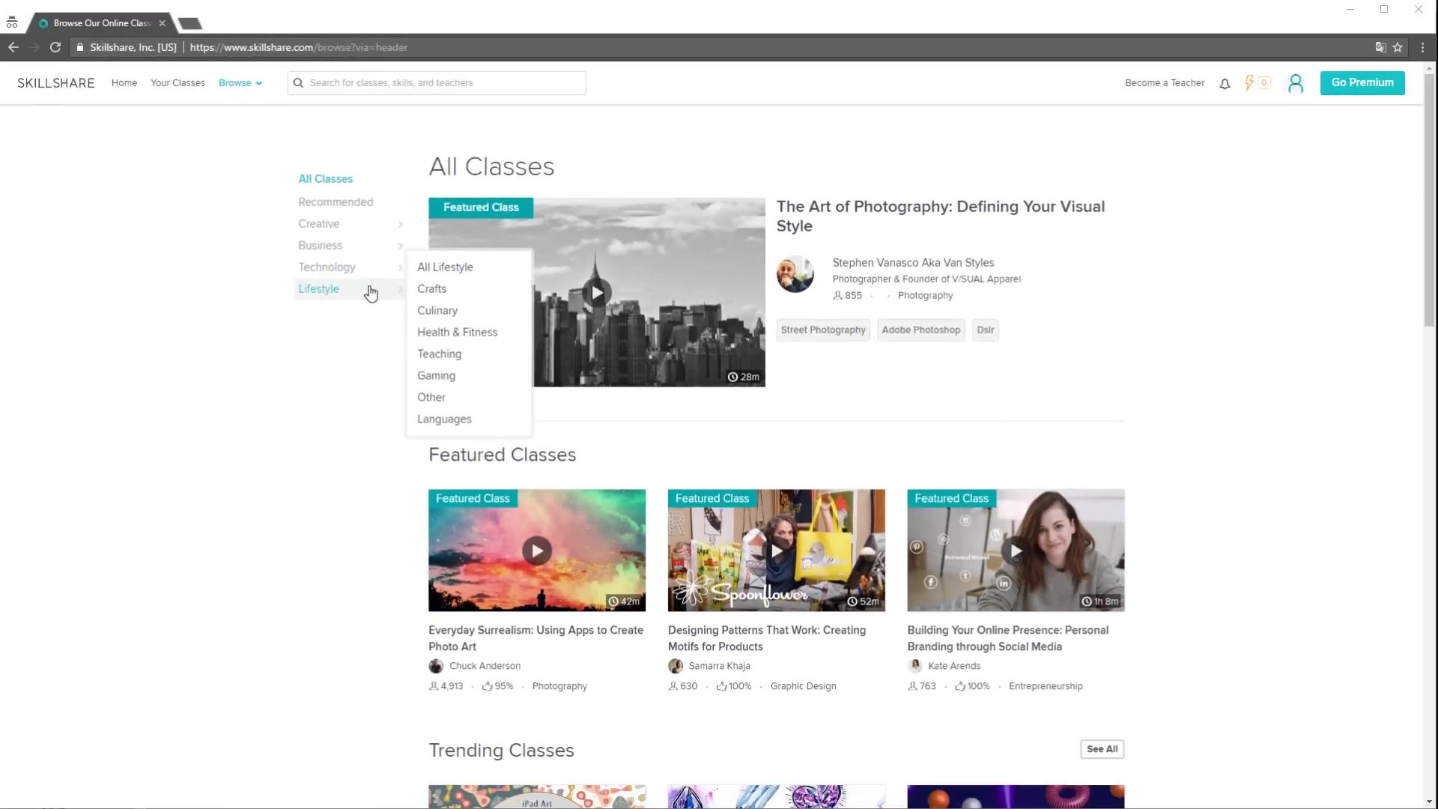
pyautogui.moveTo(251, 161)
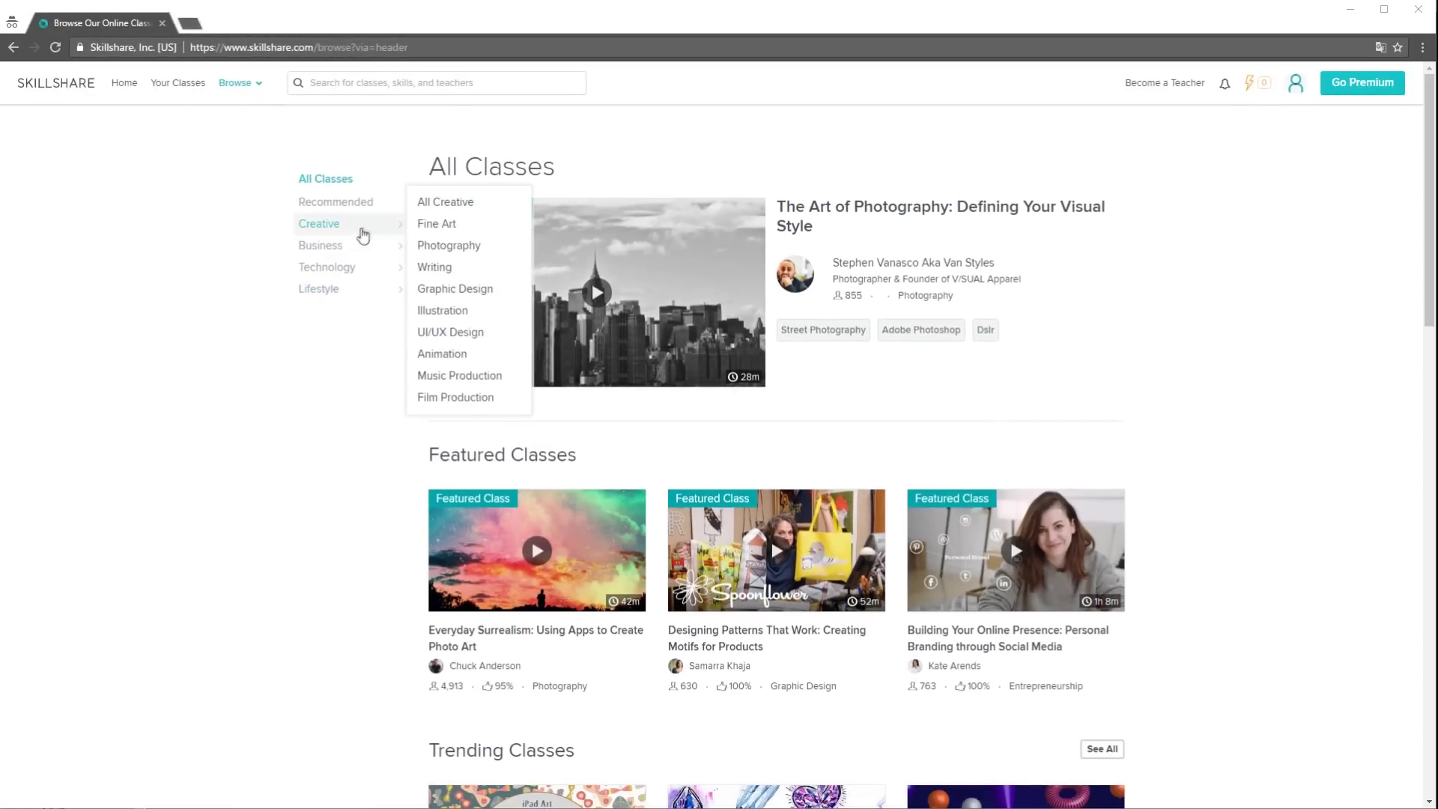
pyautogui.click(448, 246)
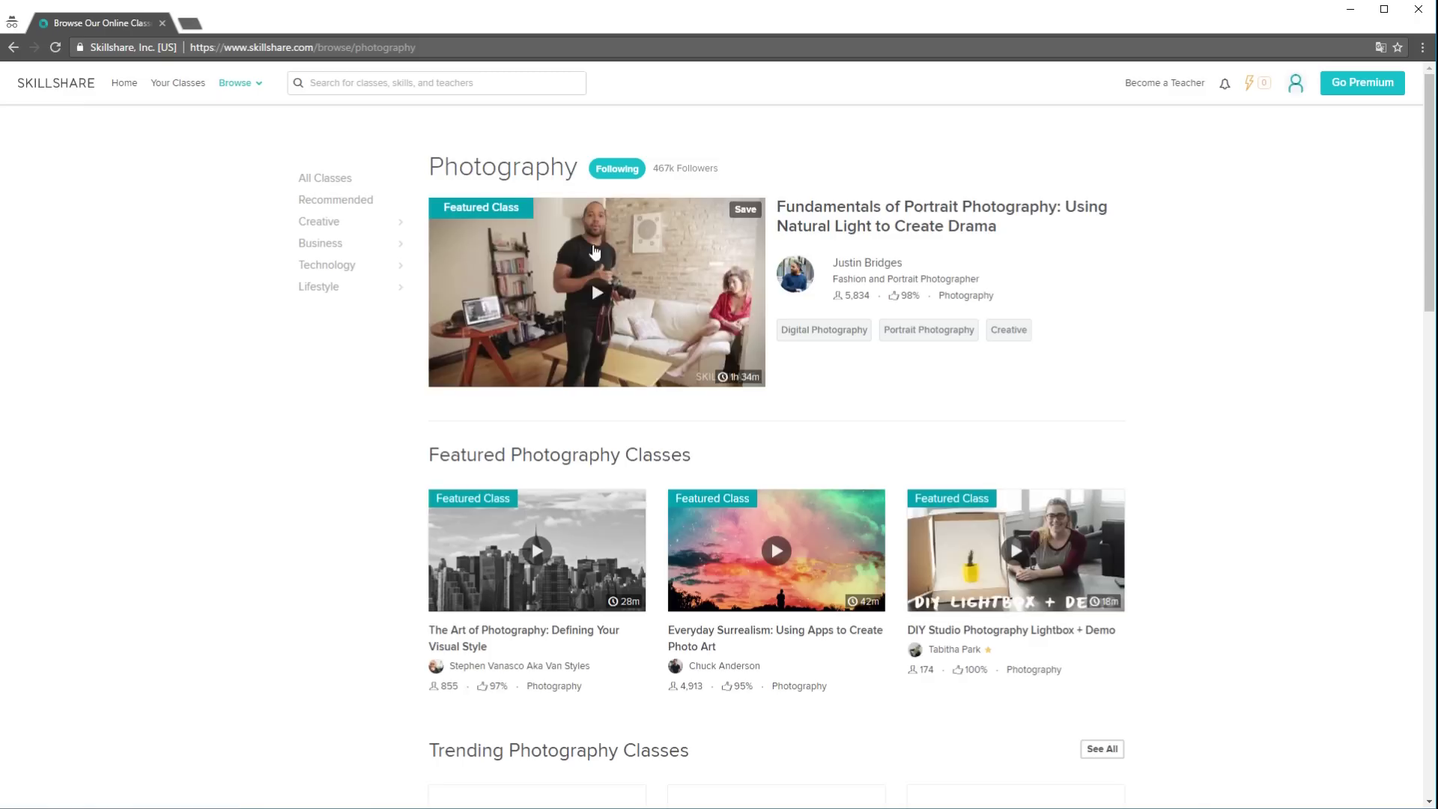
# Look through the photography classes and open "Outdoor Photography: Shooting at Sunset, Sunrise, and Night"
pyautogui.scroll(-14, 1286, 294)
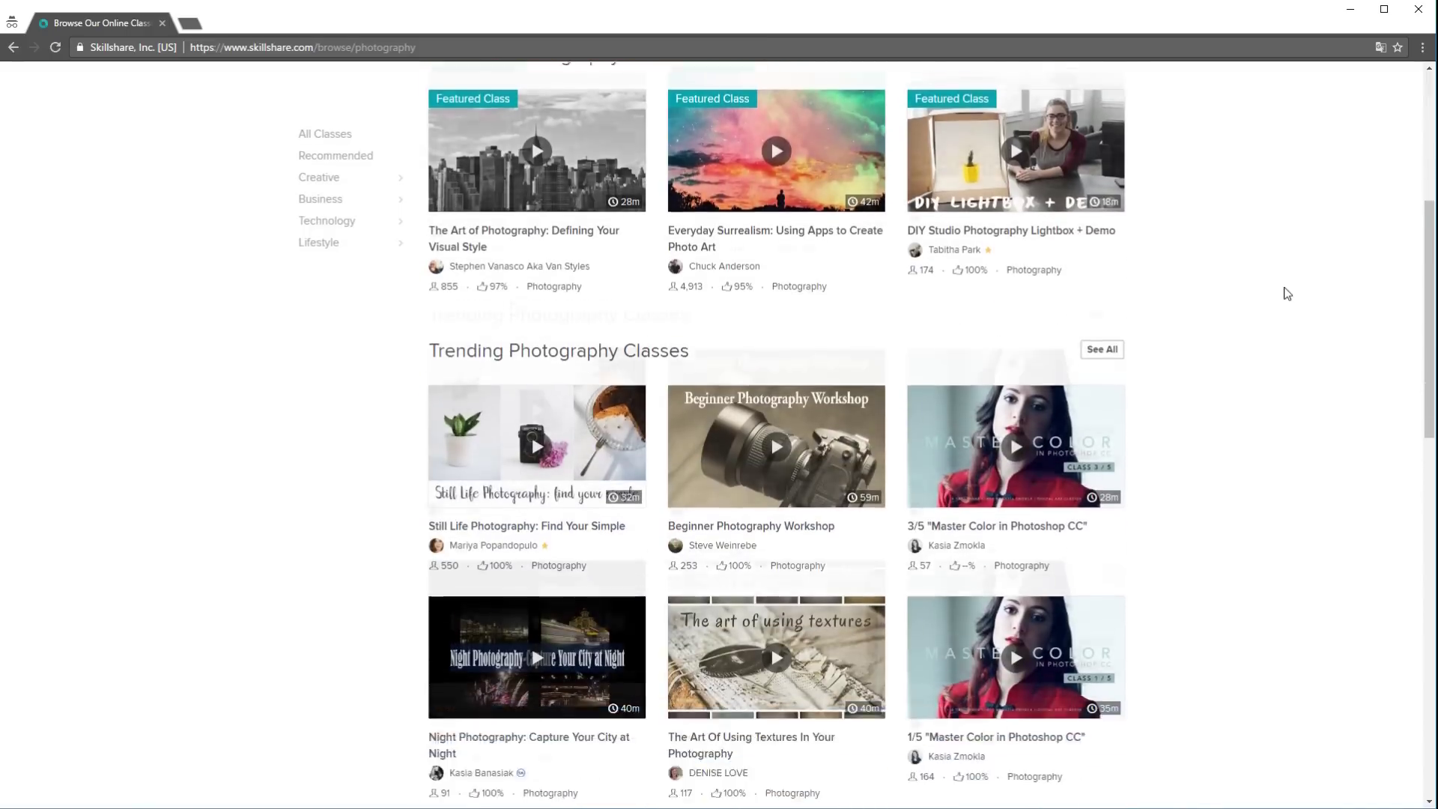
pyautogui.scroll(-2, 1288, 294)
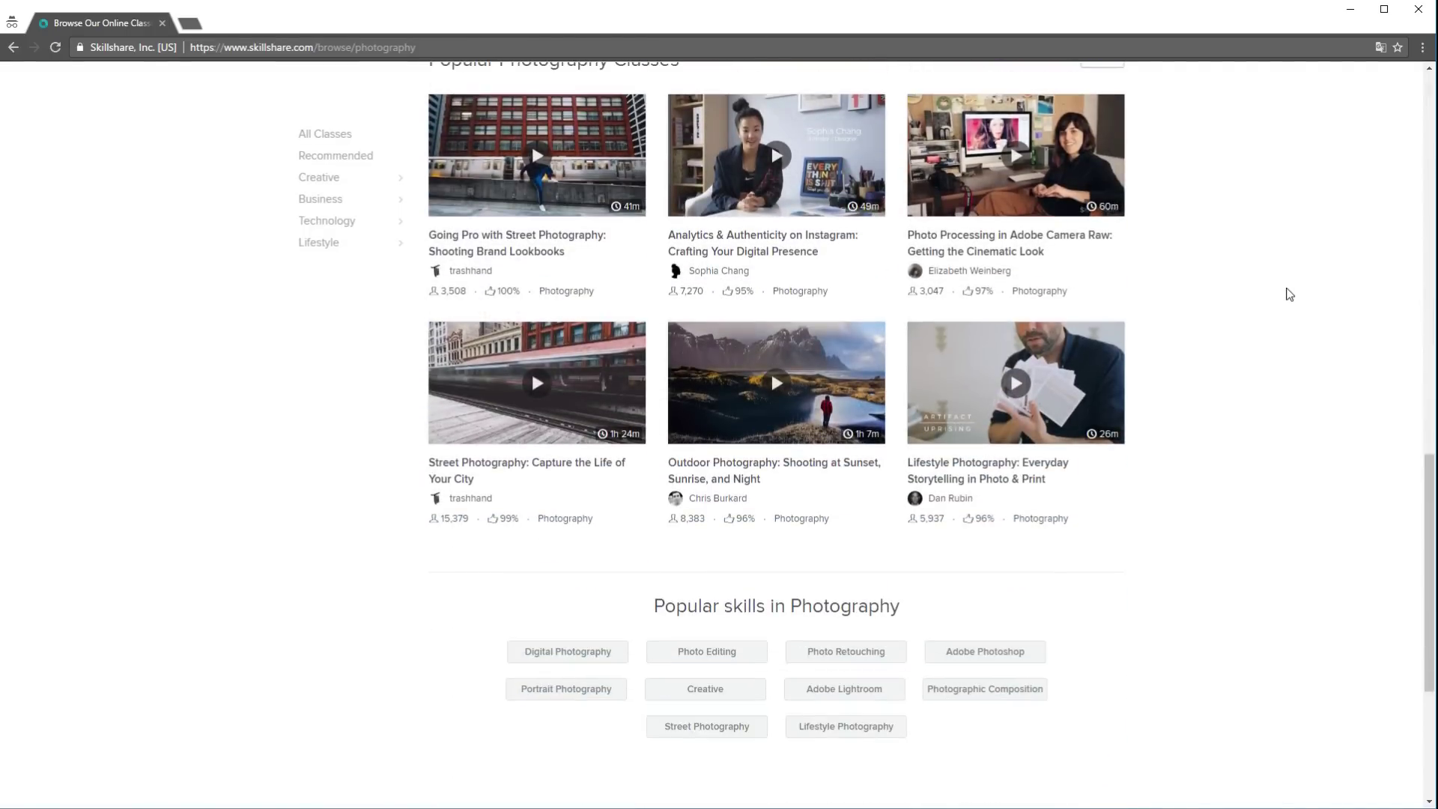
pyautogui.click(812, 472)
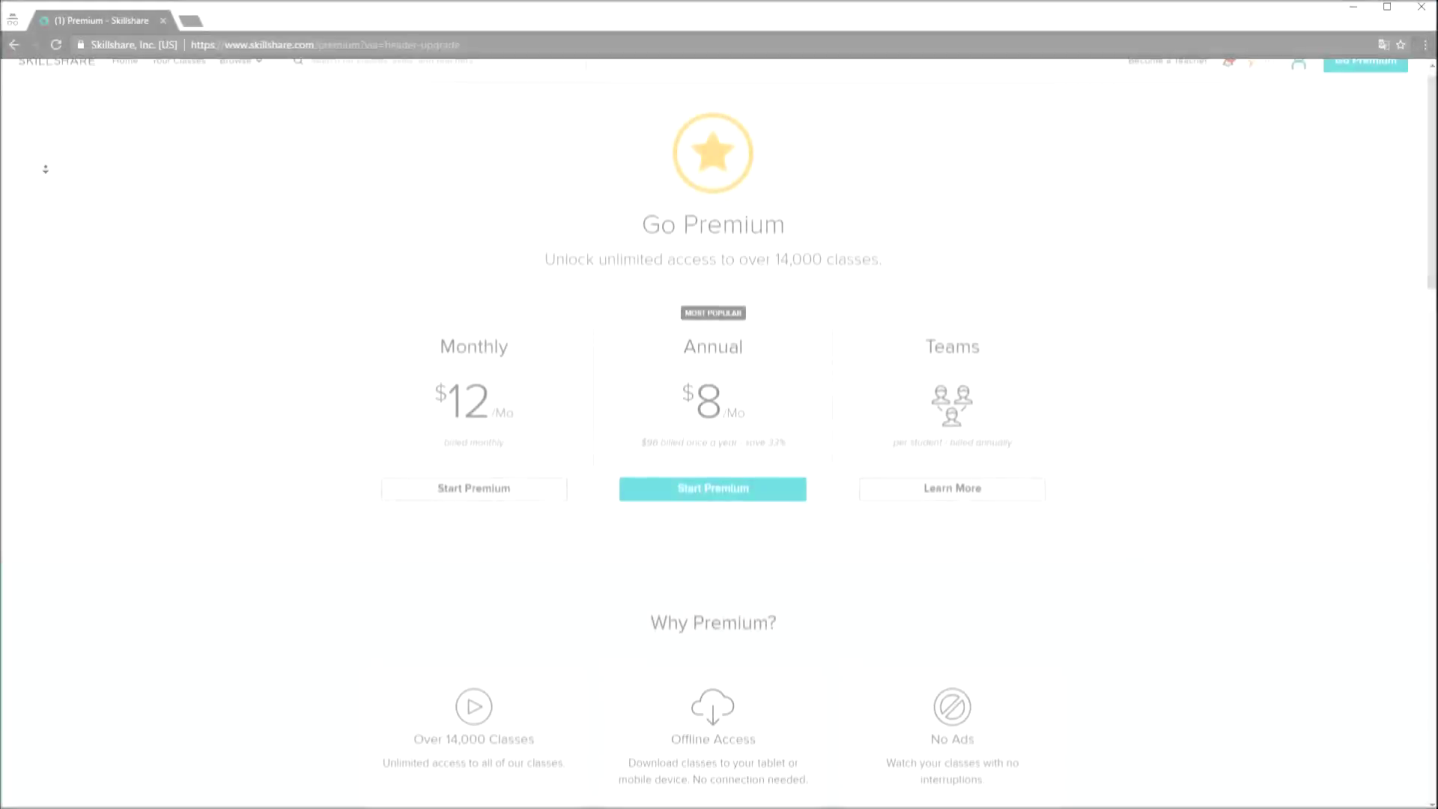
# Look through Skillshare's Go Premium plans and benefits and the About Skillshare page
pyautogui.scroll(-2, 45, 169)
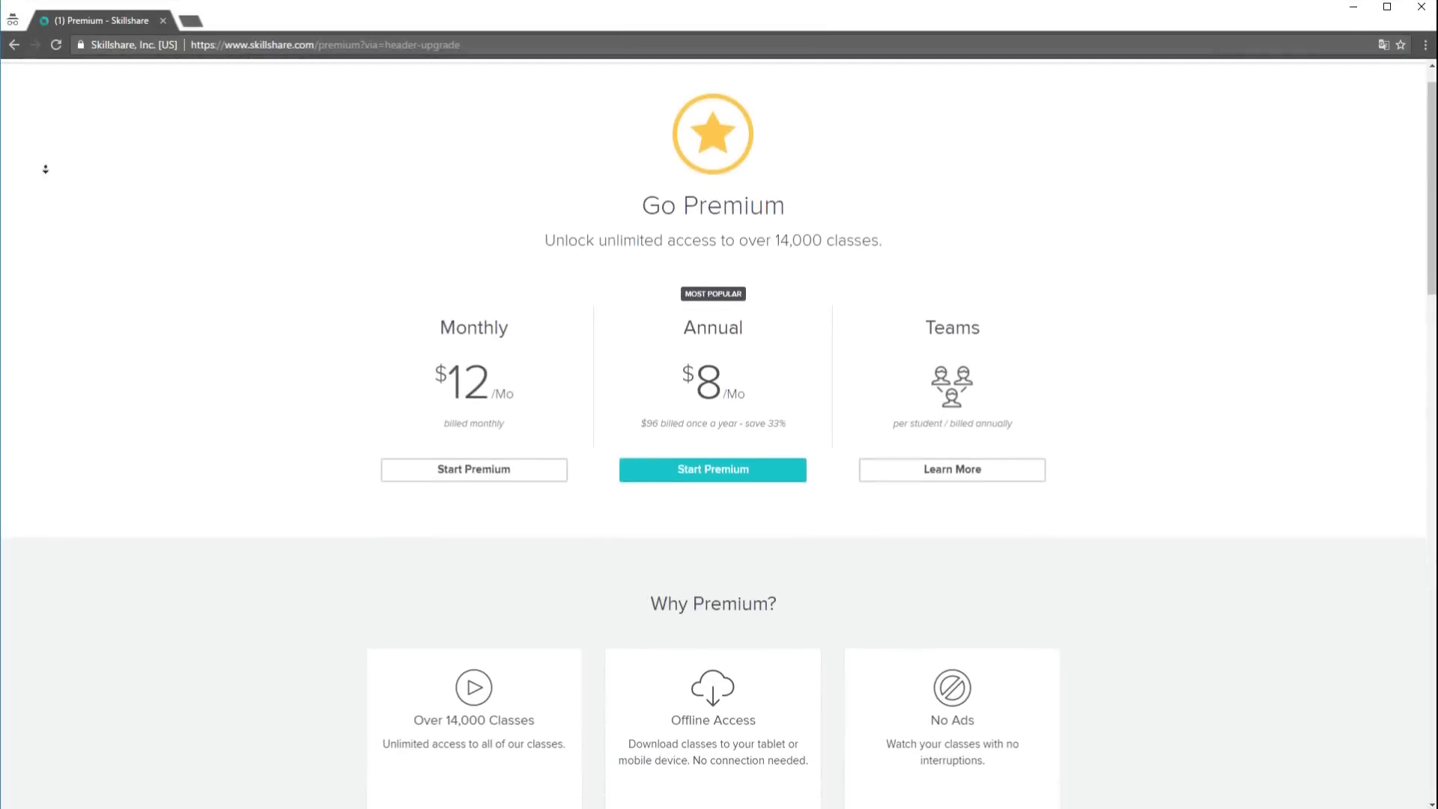
pyautogui.scroll(-2, 45, 169)
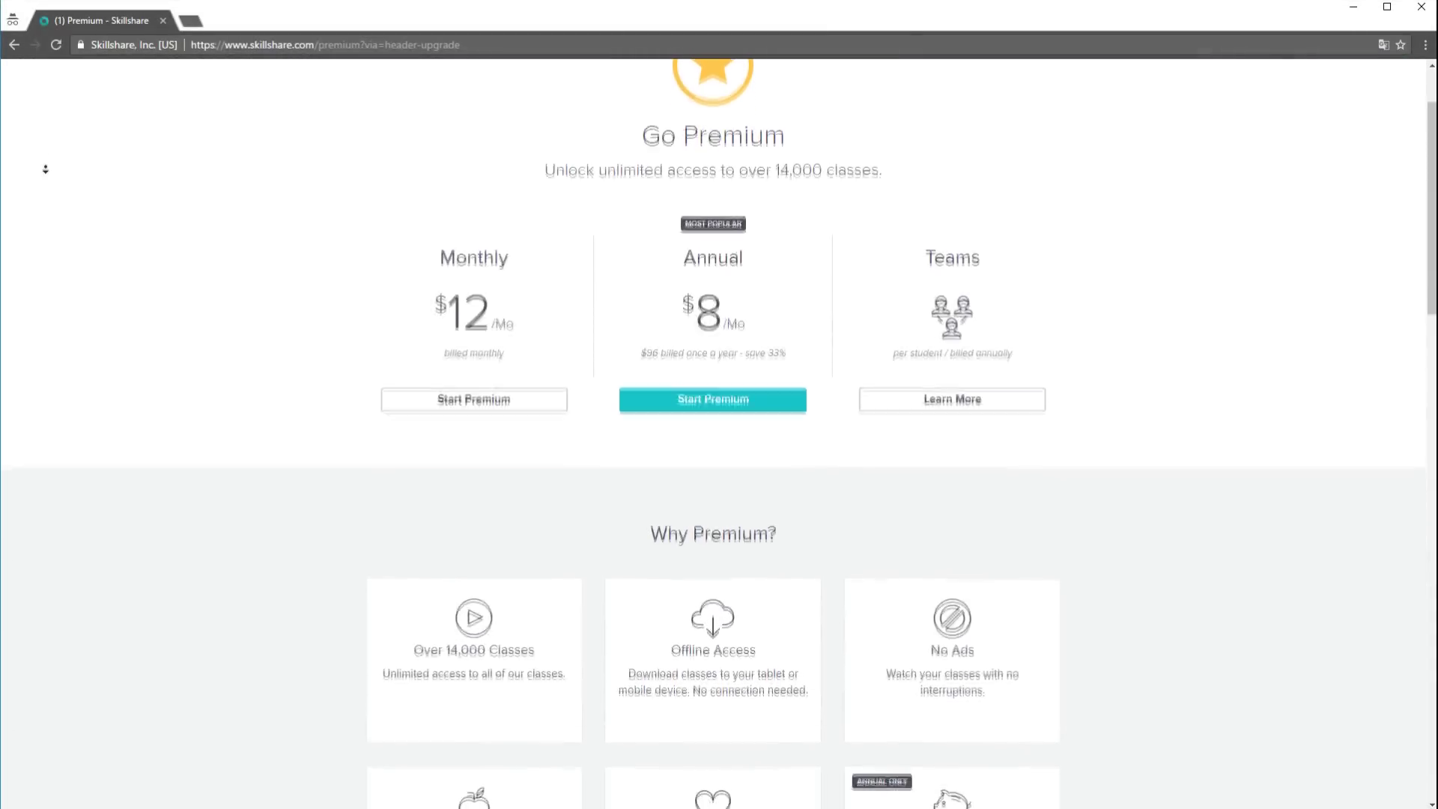
pyautogui.scroll(-2, 45, 169)
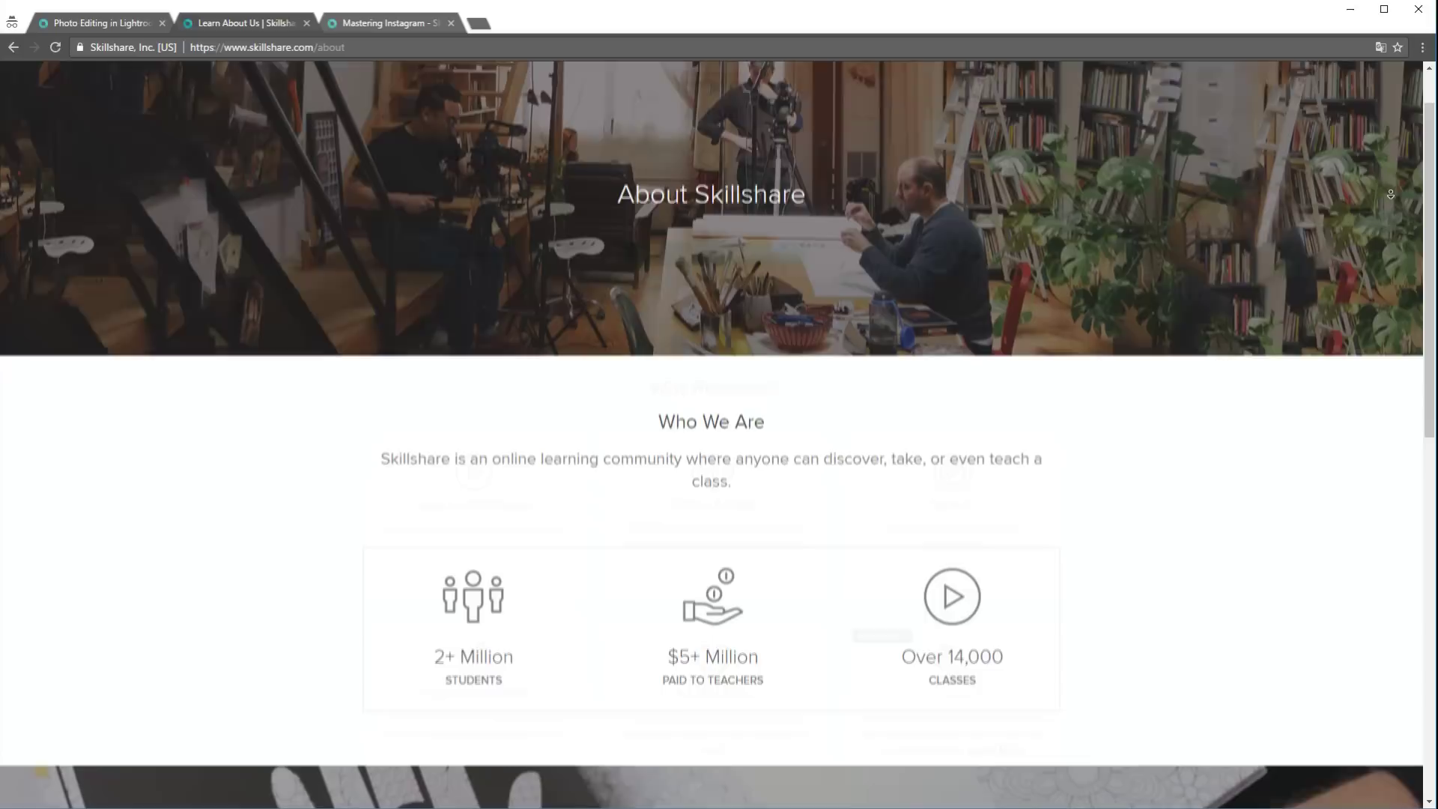
pyautogui.scroll(-2, 1391, 194)
pyautogui.scroll(-2, 1391, 194)
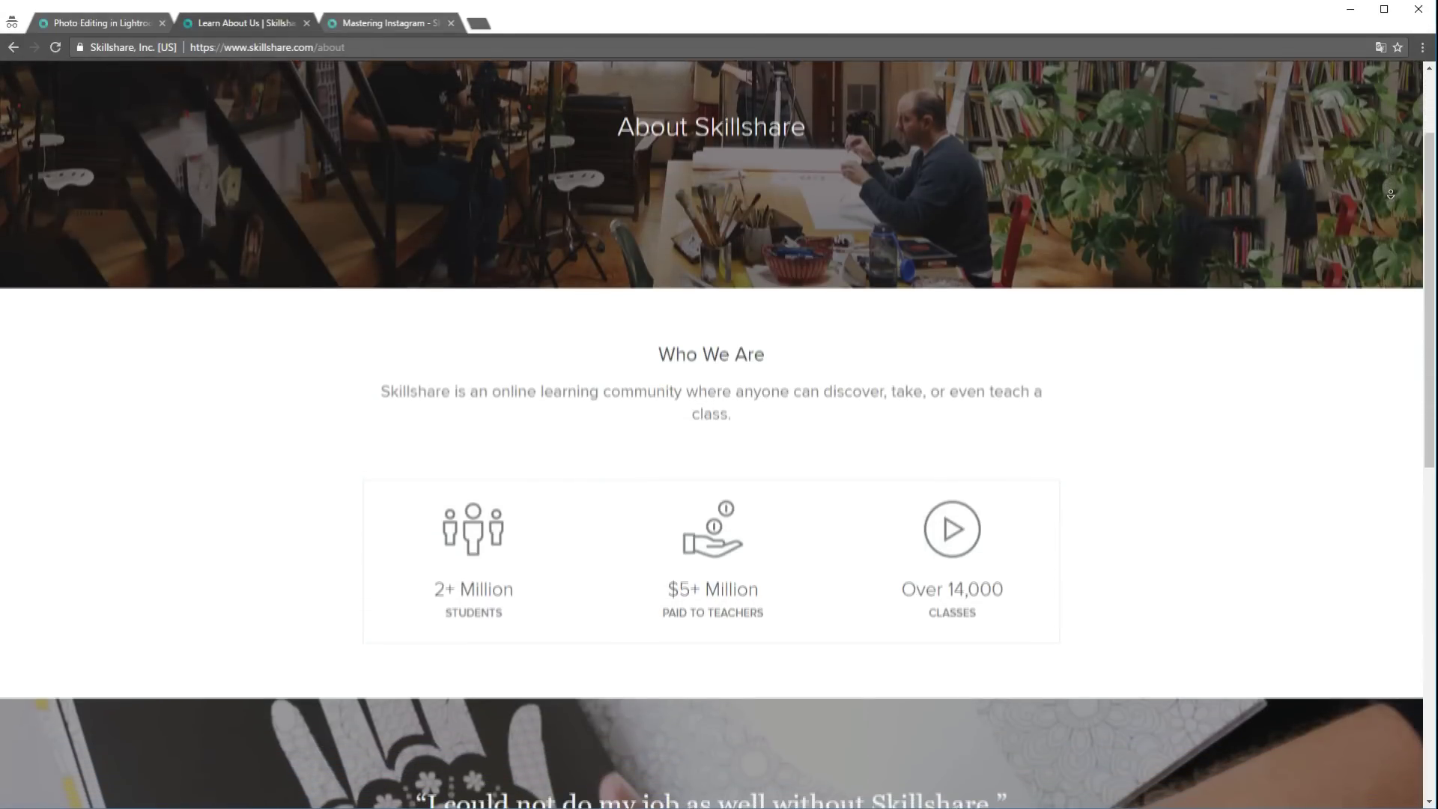
pyautogui.scroll(-2, 1391, 194)
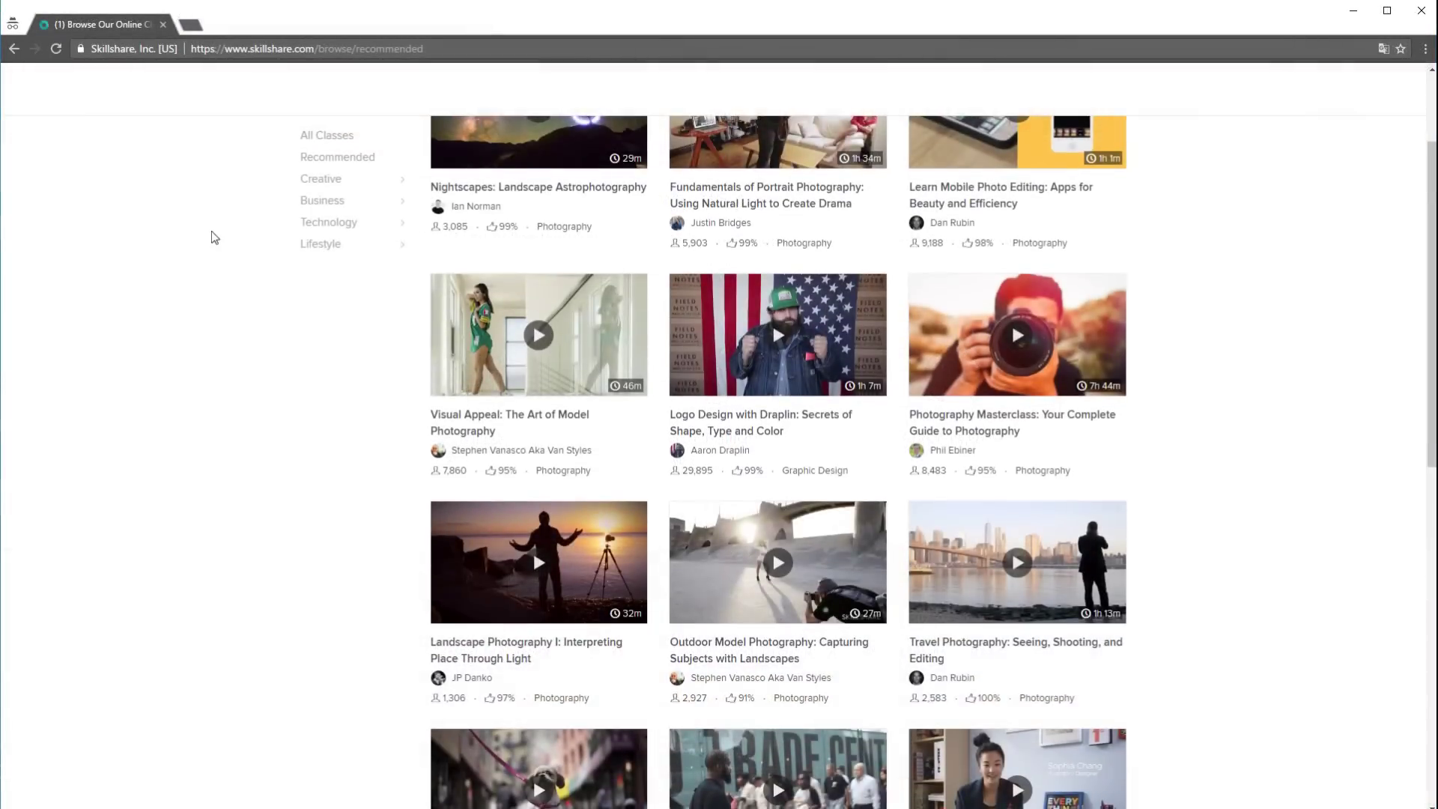
# Open the Animation category under Creative and look through its classes
pyautogui.moveTo(319, 217)
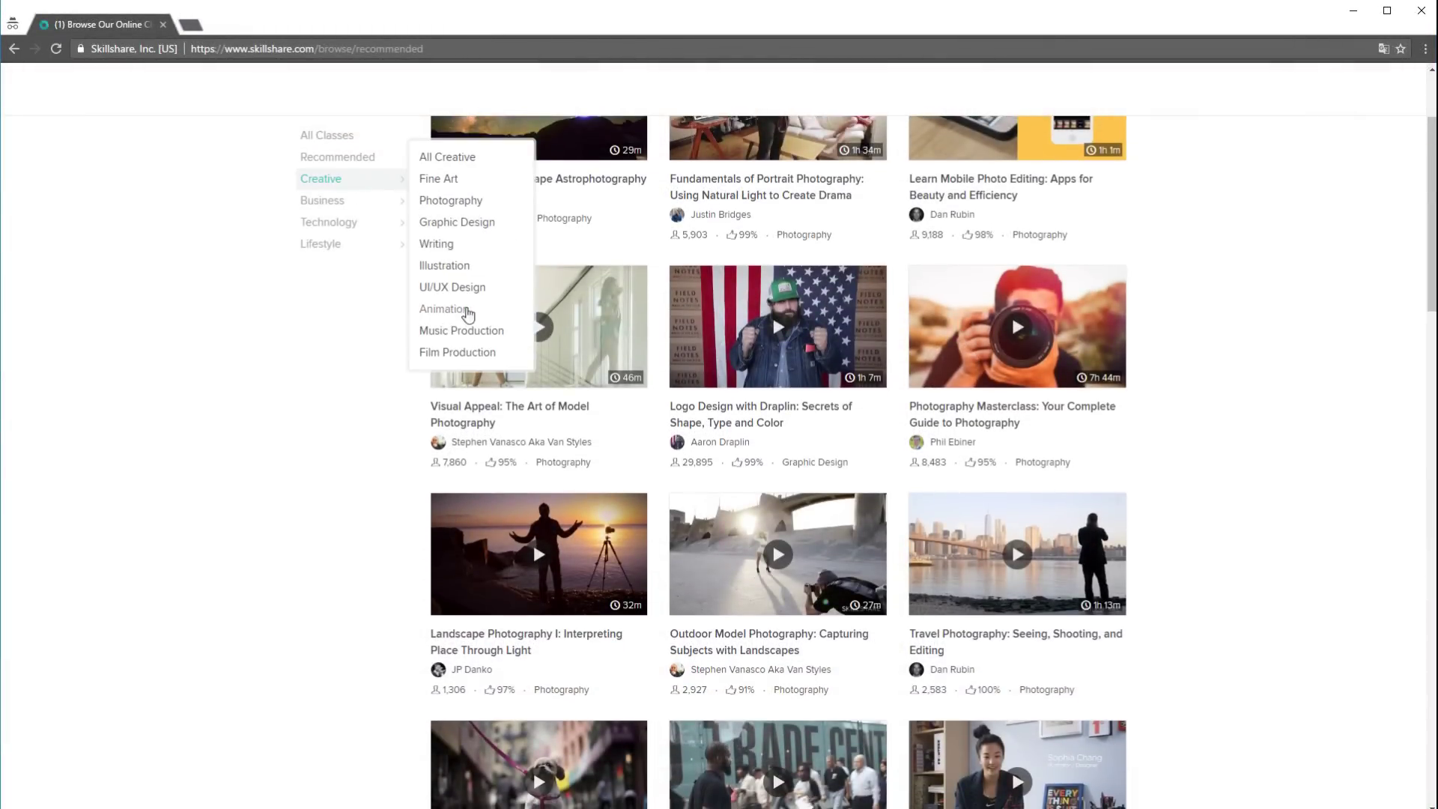
pyautogui.click(464, 312)
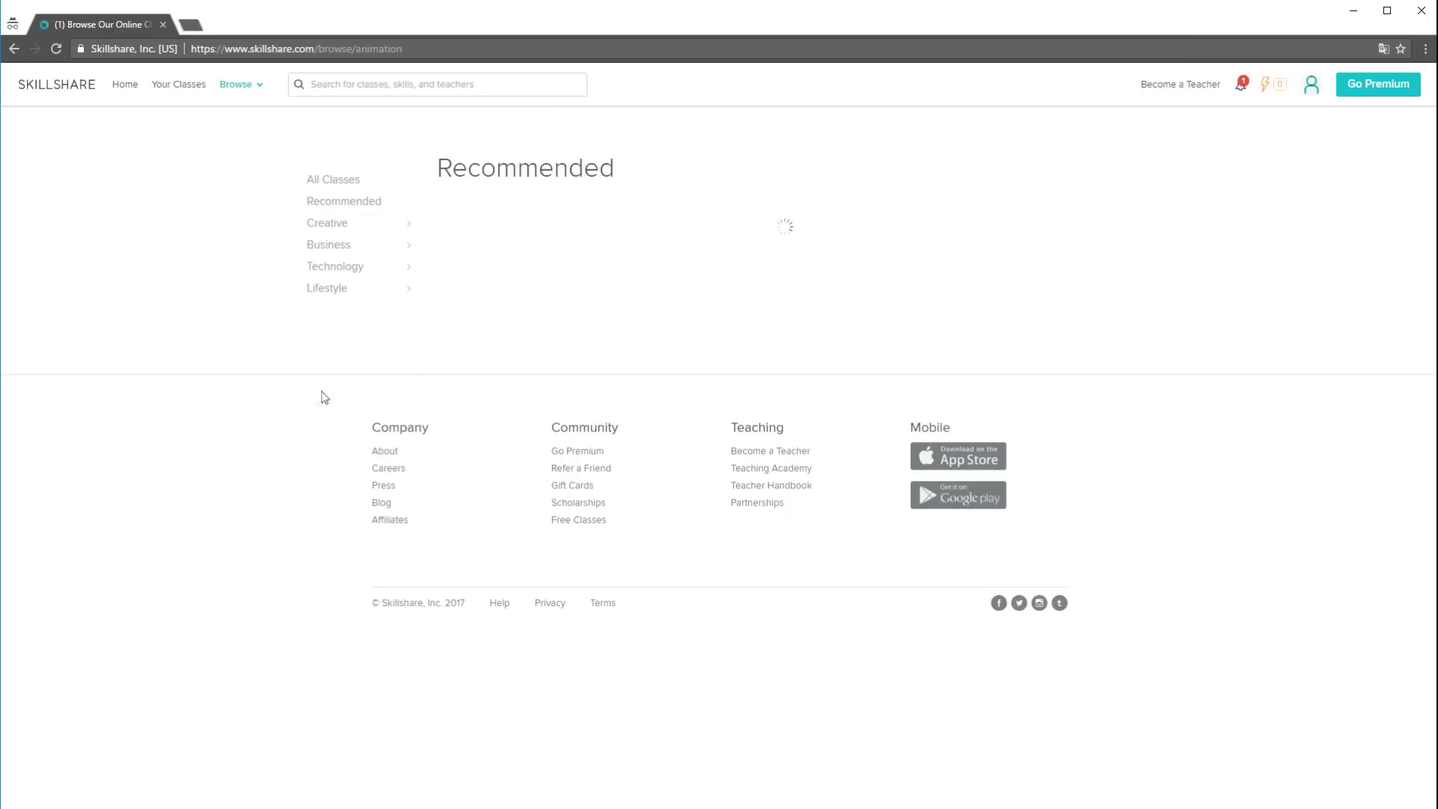
pyautogui.scroll(-4, 303, 394)
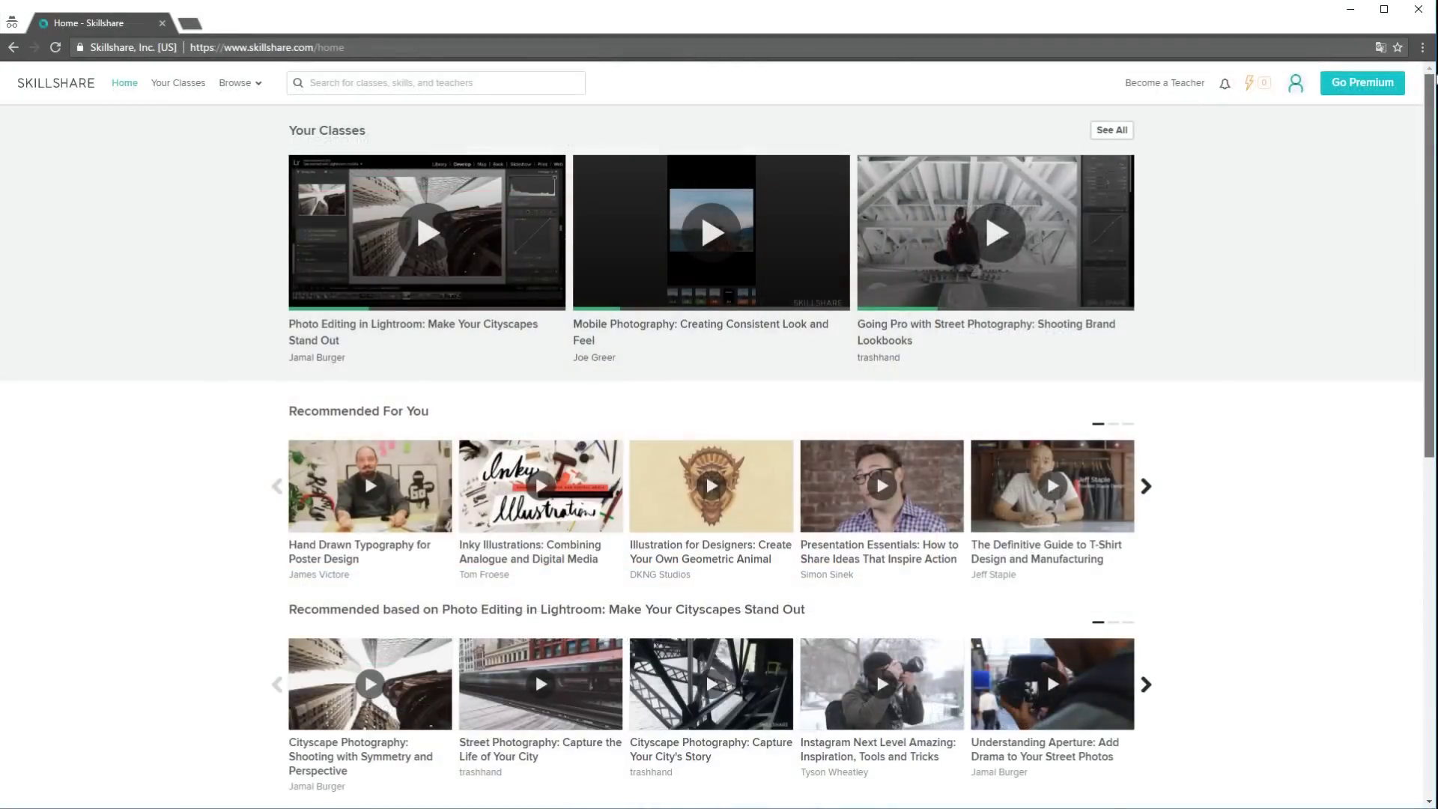
# Open "The Art of Photography: Defining Your Visual Style" from the featured classes on the home page and look over its class page
pyautogui.moveTo(1435, 96); pyautogui.dragTo(1435, 232)
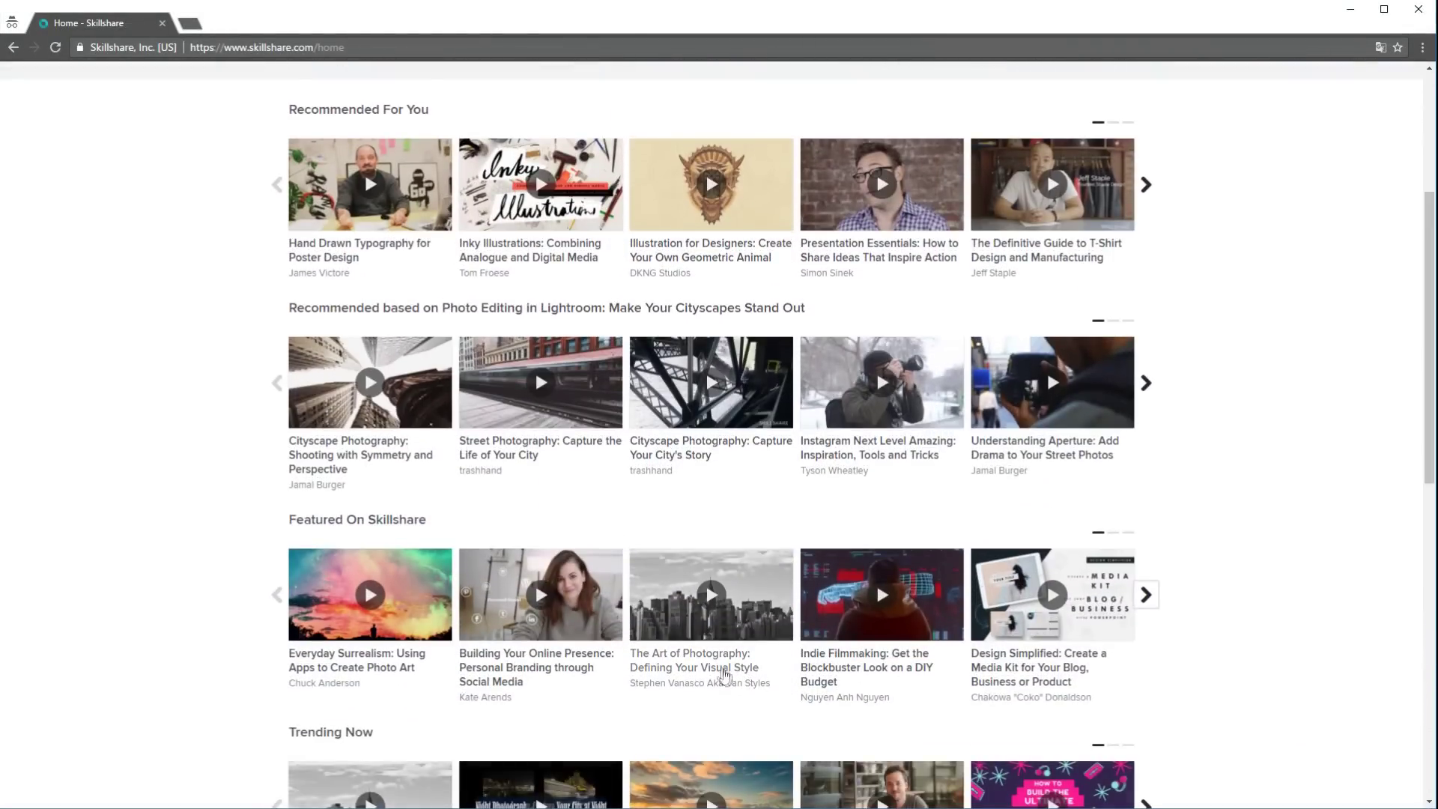
pyautogui.click(718, 672)
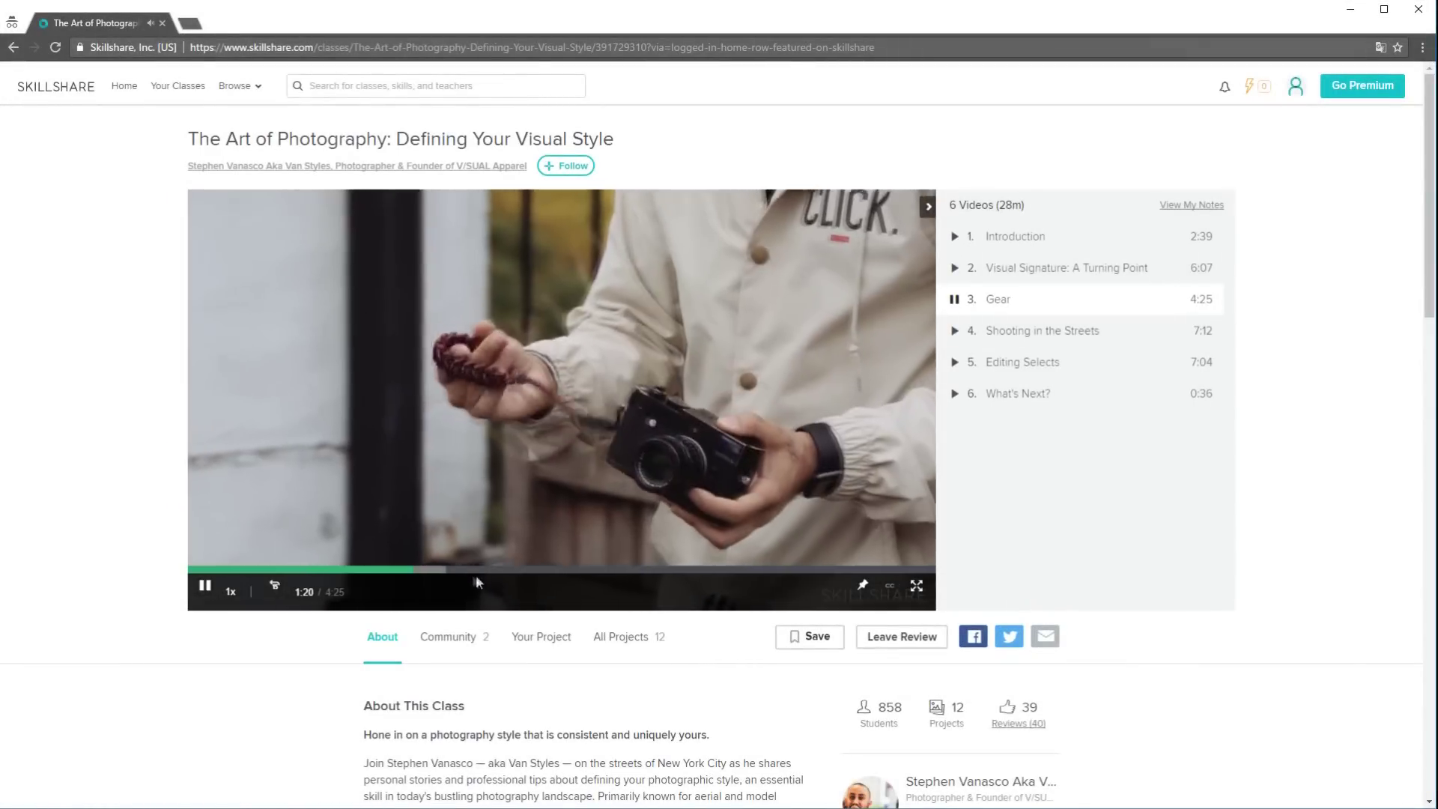
pyautogui.scroll(-3, 621, 624)
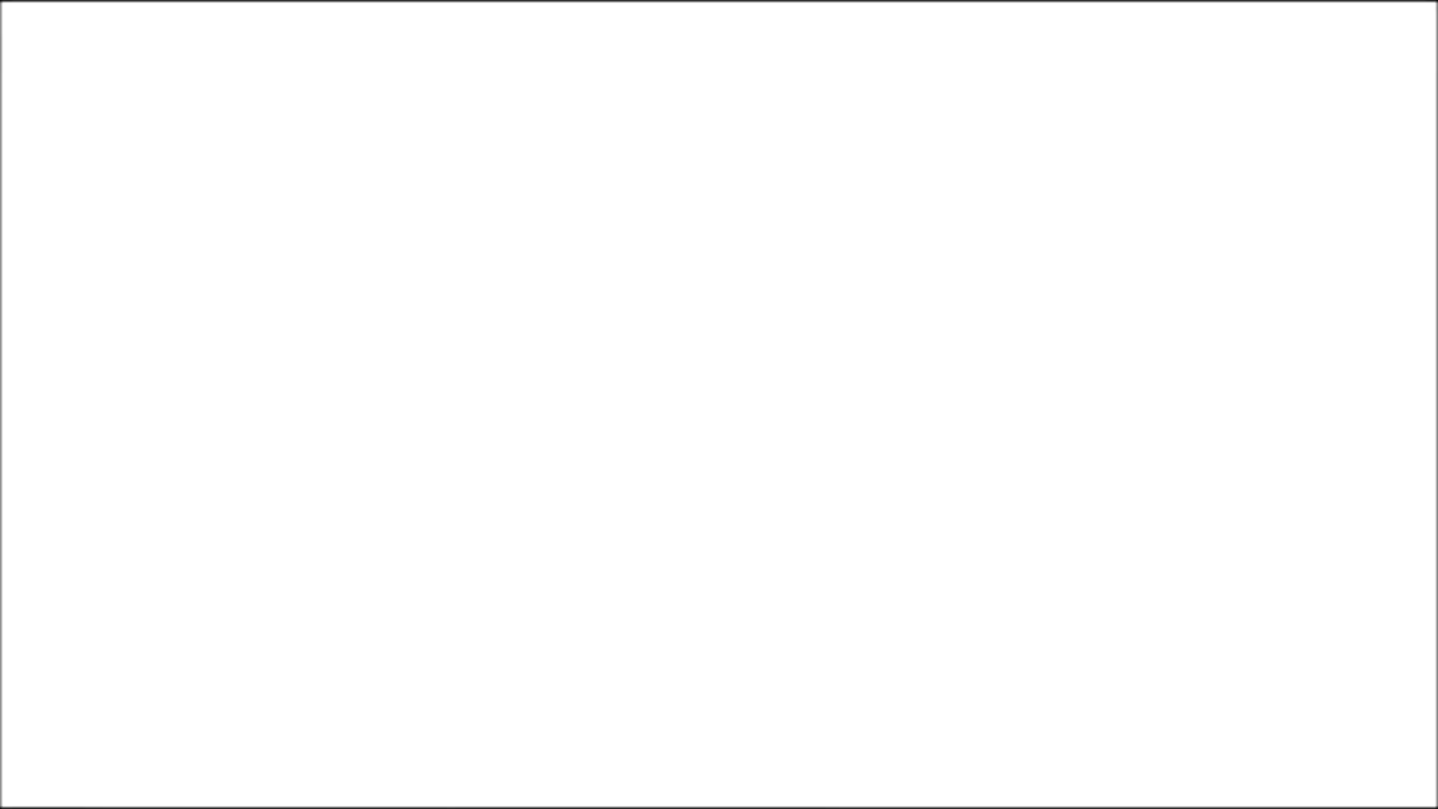
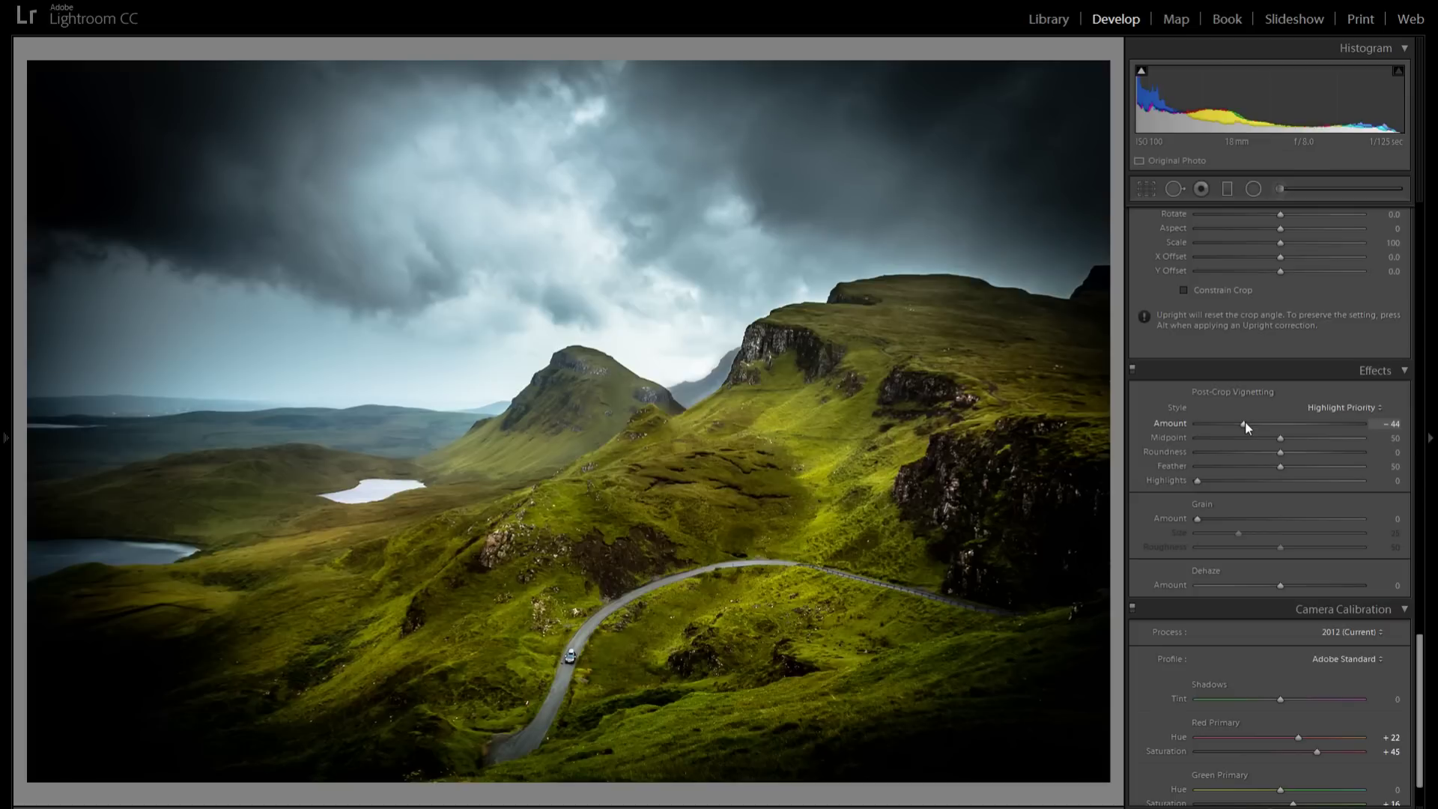
# Push the post-crop vignette Amount to -100 and try Midpoint values of 0, 93 and 48
pyautogui.moveTo(1242, 423); pyautogui.dragTo(1186, 423)
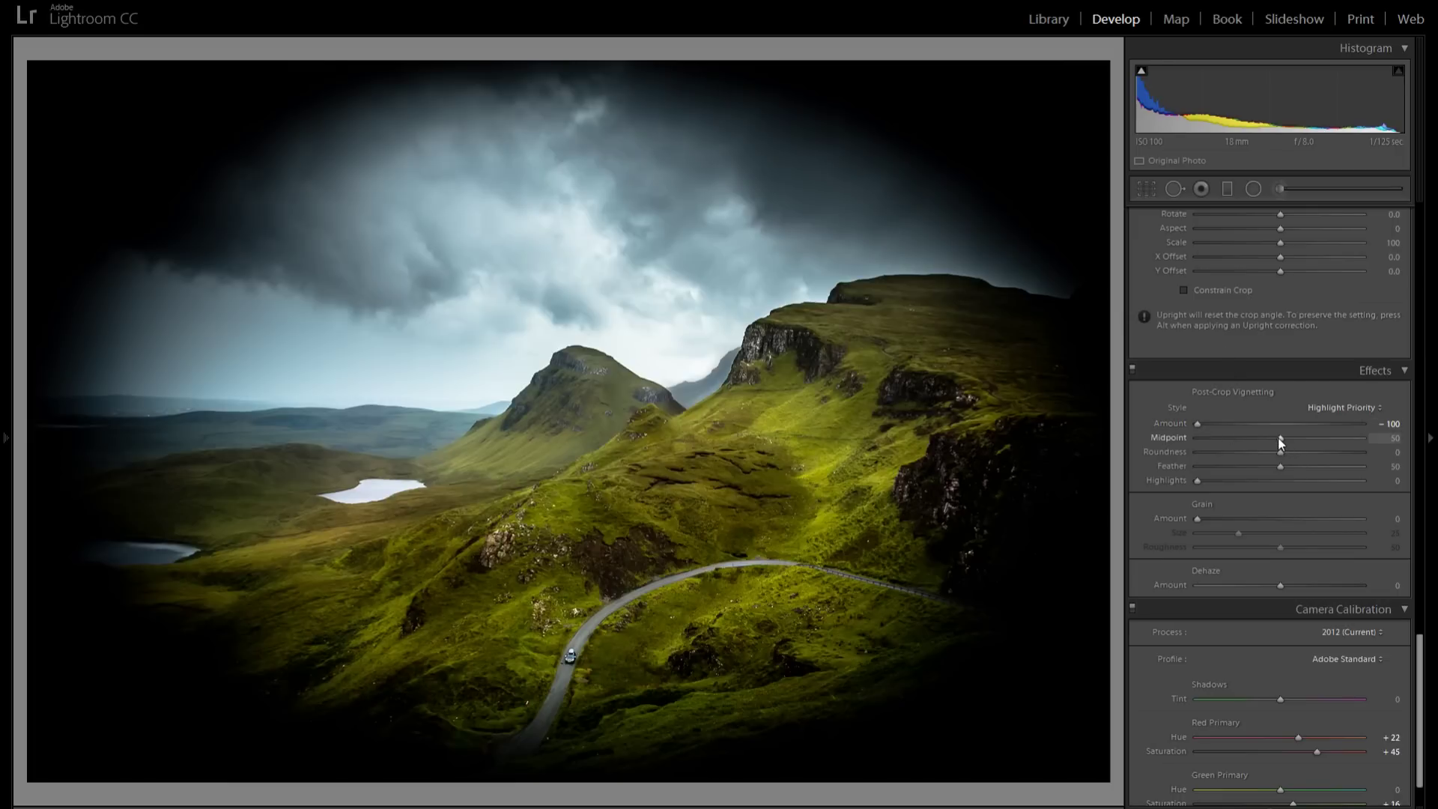
pyautogui.moveTo(1279, 438); pyautogui.dragTo(1153, 437)
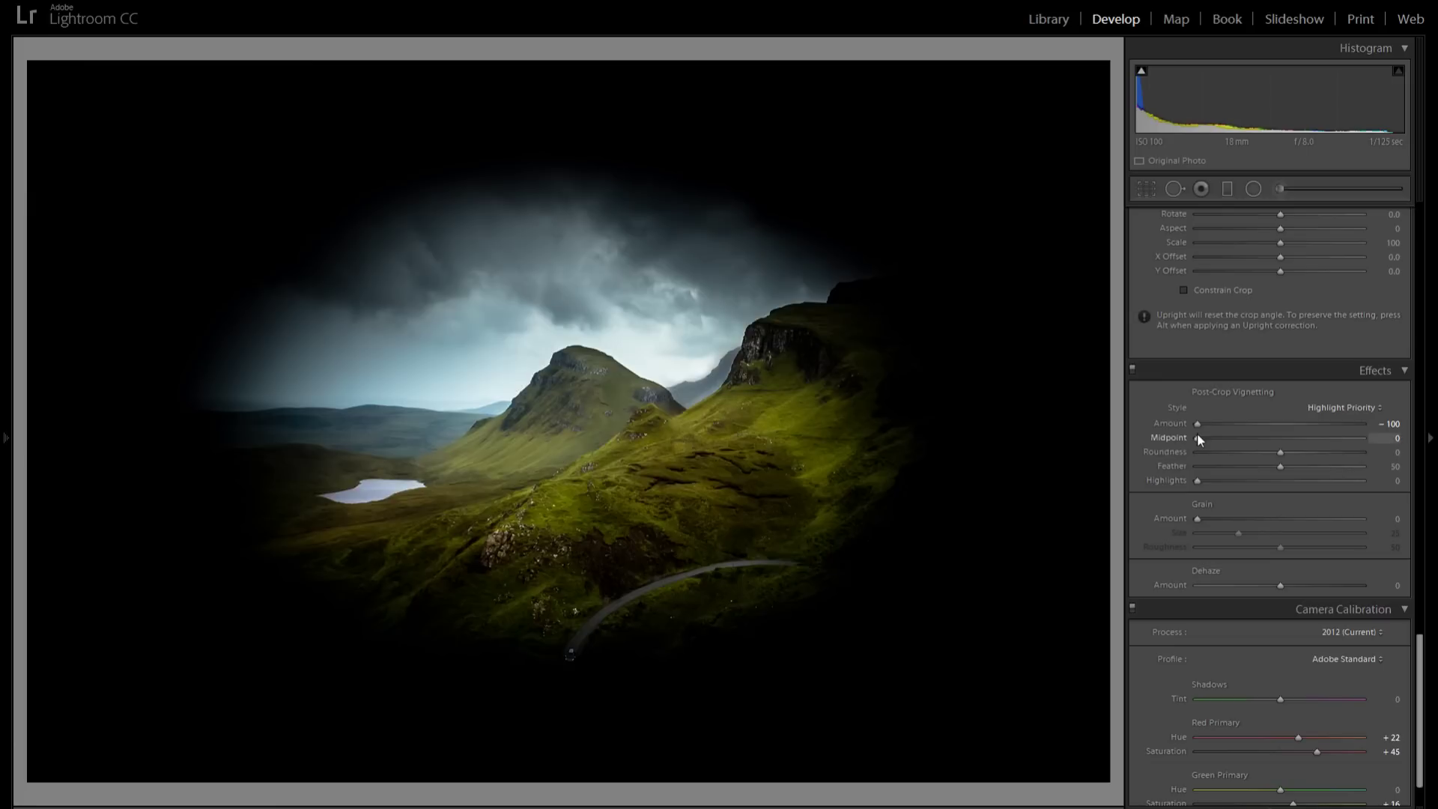
pyautogui.moveTo(1262, 433); pyautogui.dragTo(1171, 432)
pyautogui.moveTo(1199, 437); pyautogui.dragTo(1232, 437)
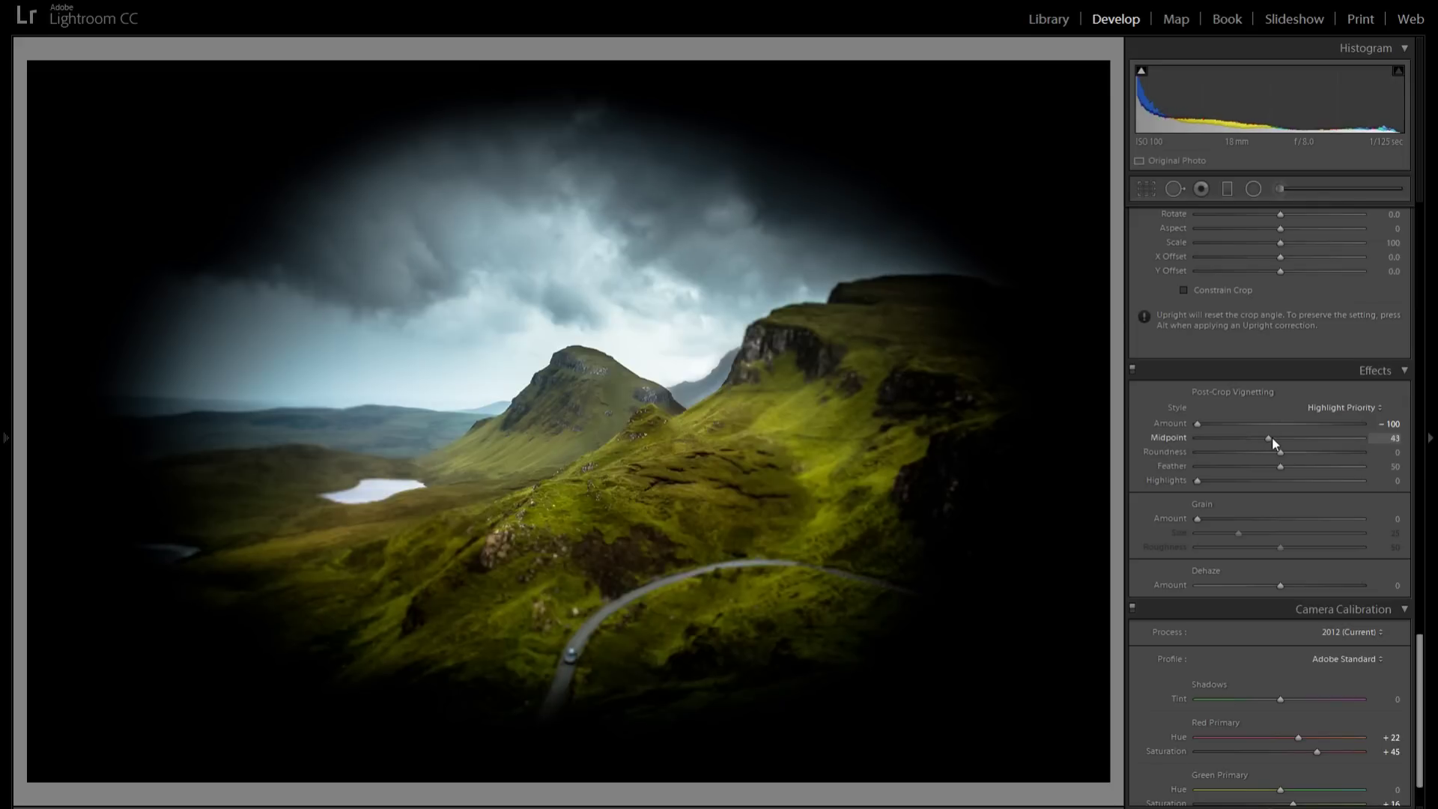
pyautogui.moveTo(1273, 437); pyautogui.dragTo(1355, 437)
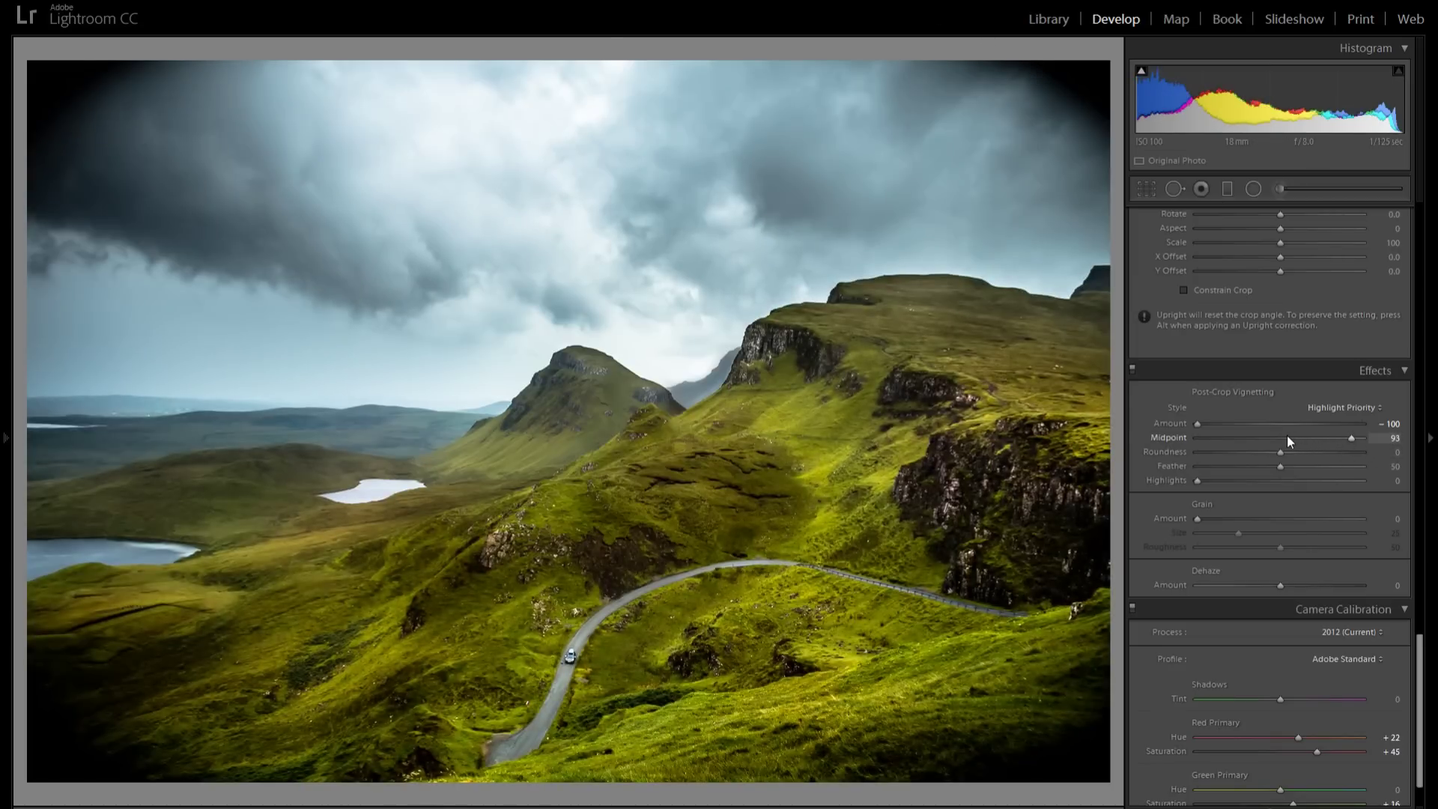
pyautogui.moveTo(1286, 436)
pyautogui.mouseDown()
pyautogui.moveTo(1242, 436)
pyautogui.moveTo(1273, 434)
pyautogui.mouseUp()
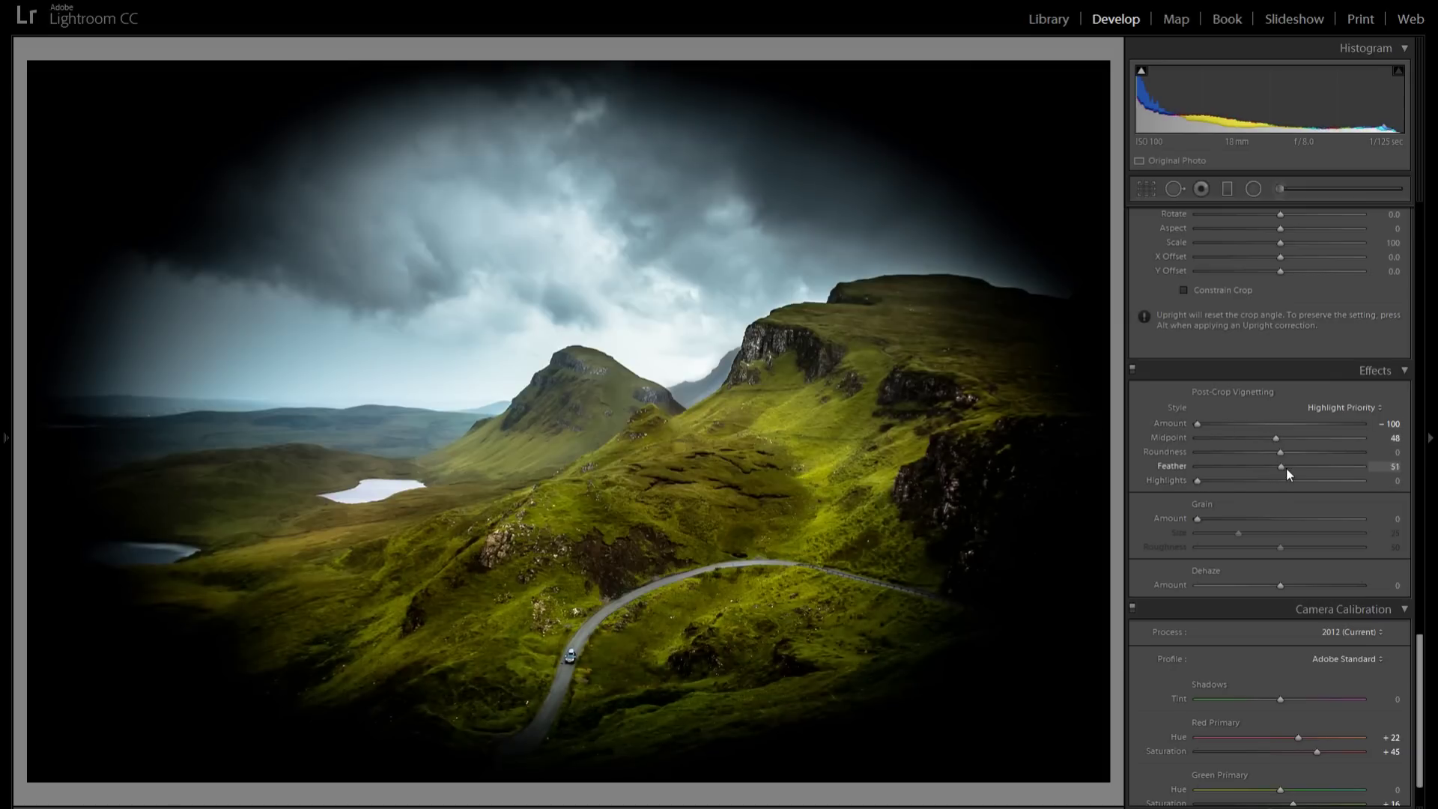
# Try the vignette with a Feather of 0, then set Feather to 71
pyautogui.moveTo(1323, 466); pyautogui.dragTo(1319, 467)
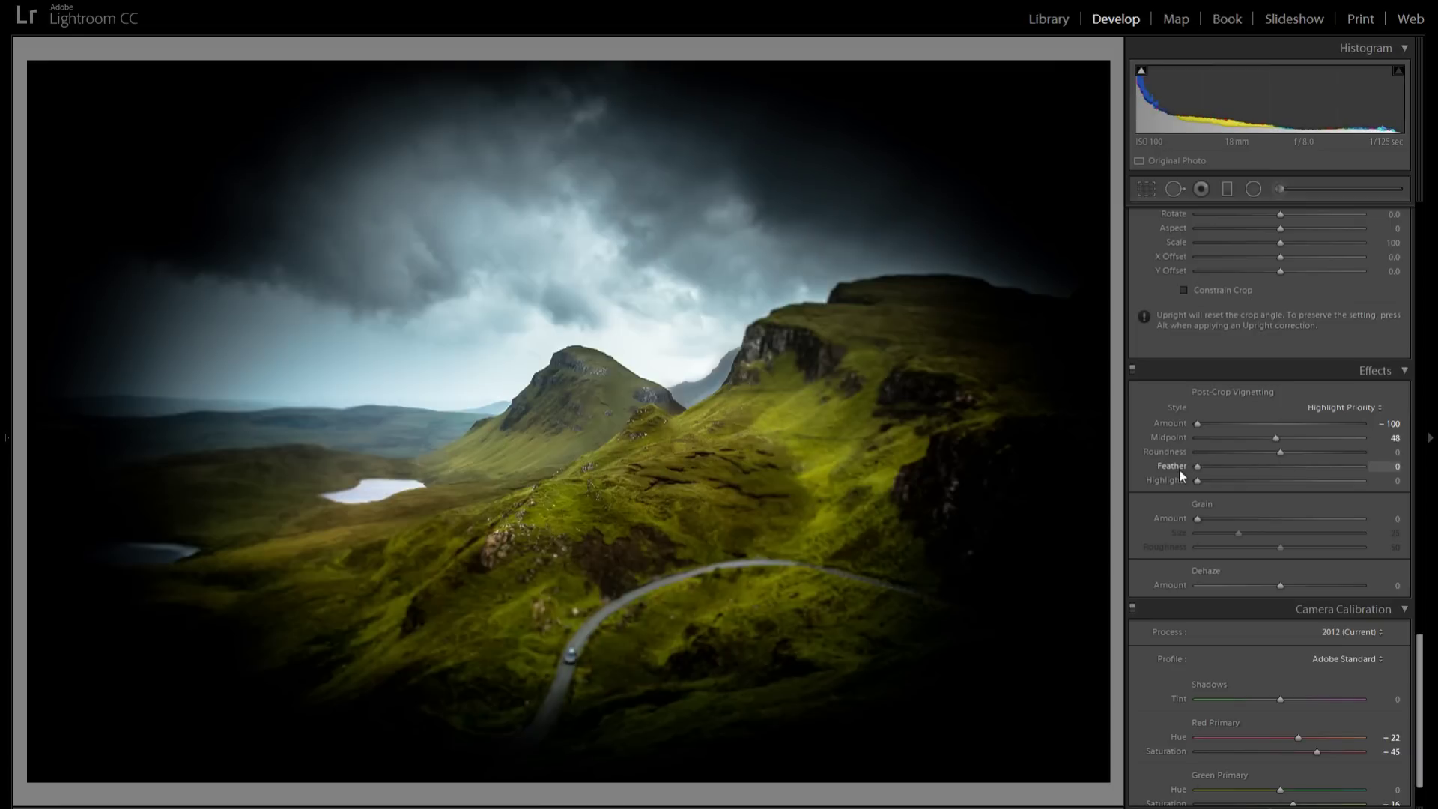
pyautogui.moveTo(1185, 469); pyautogui.dragTo(1175, 469)
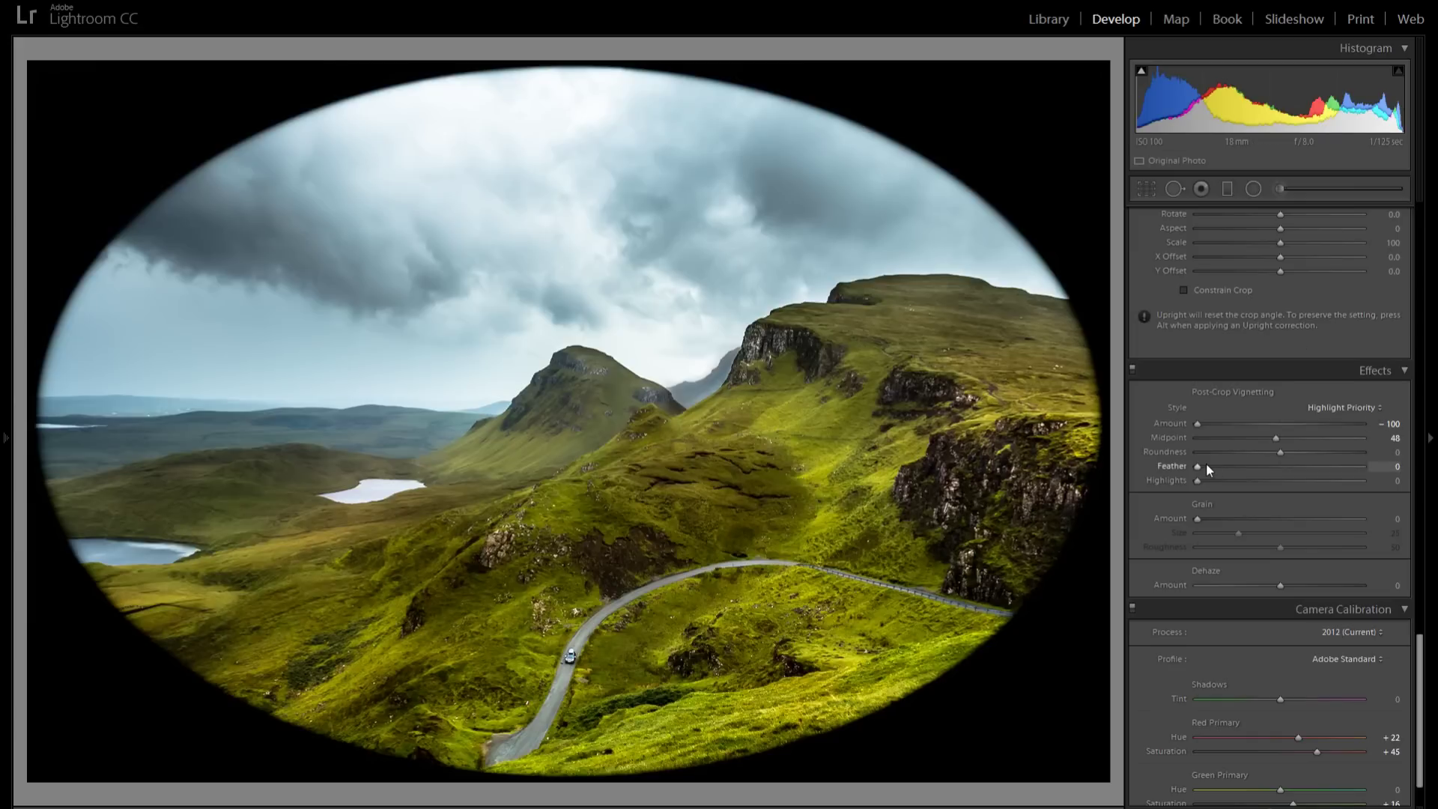
pyautogui.moveTo(1217, 465); pyautogui.dragTo(1334, 468)
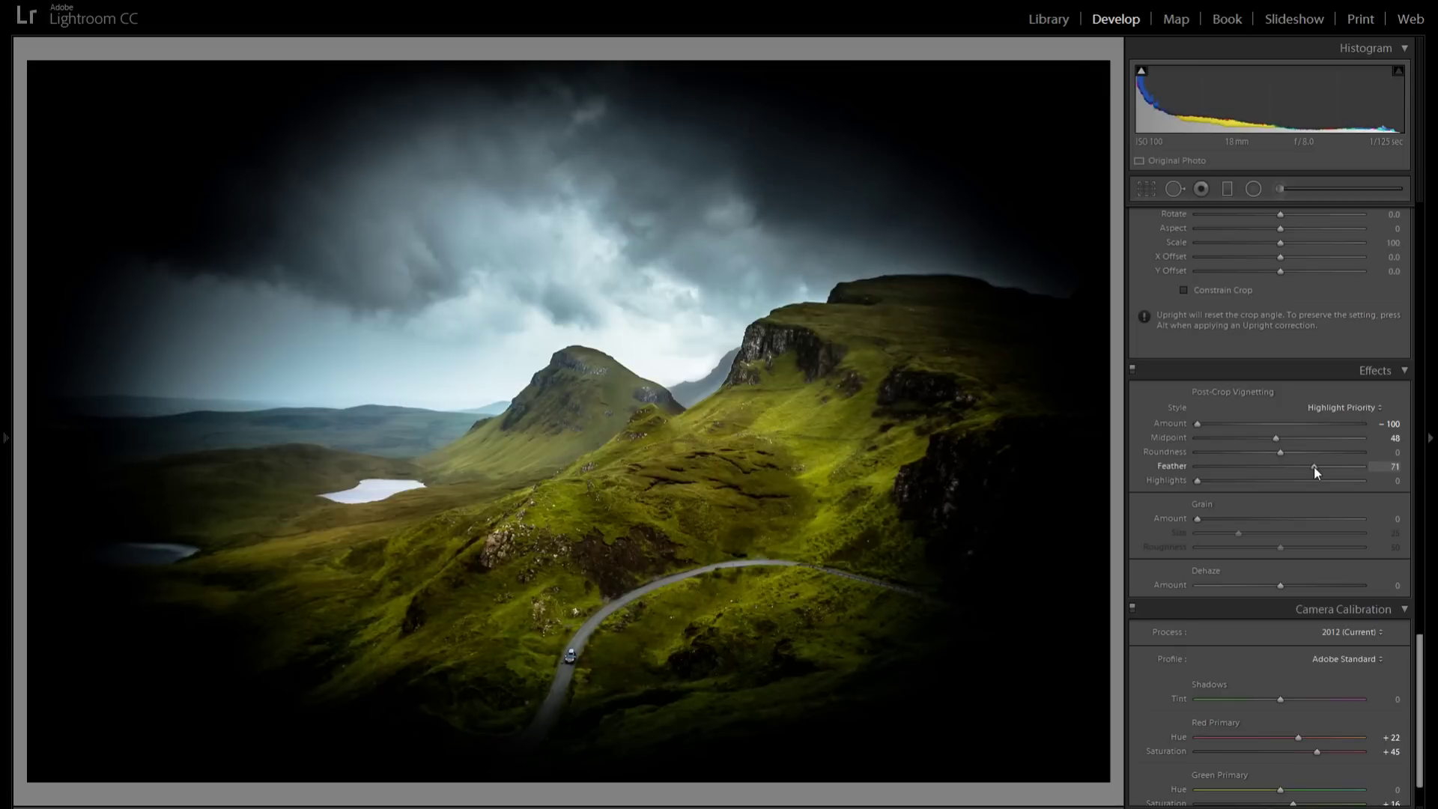
pyautogui.moveTo(1316, 466); pyautogui.dragTo(1315, 466)
# Soften the vignette by setting its Amount to -17 and Midpoint to 37
pyautogui.click(1240, 424)
pyautogui.moveTo(1241, 424); pyautogui.dragTo(1256, 424)
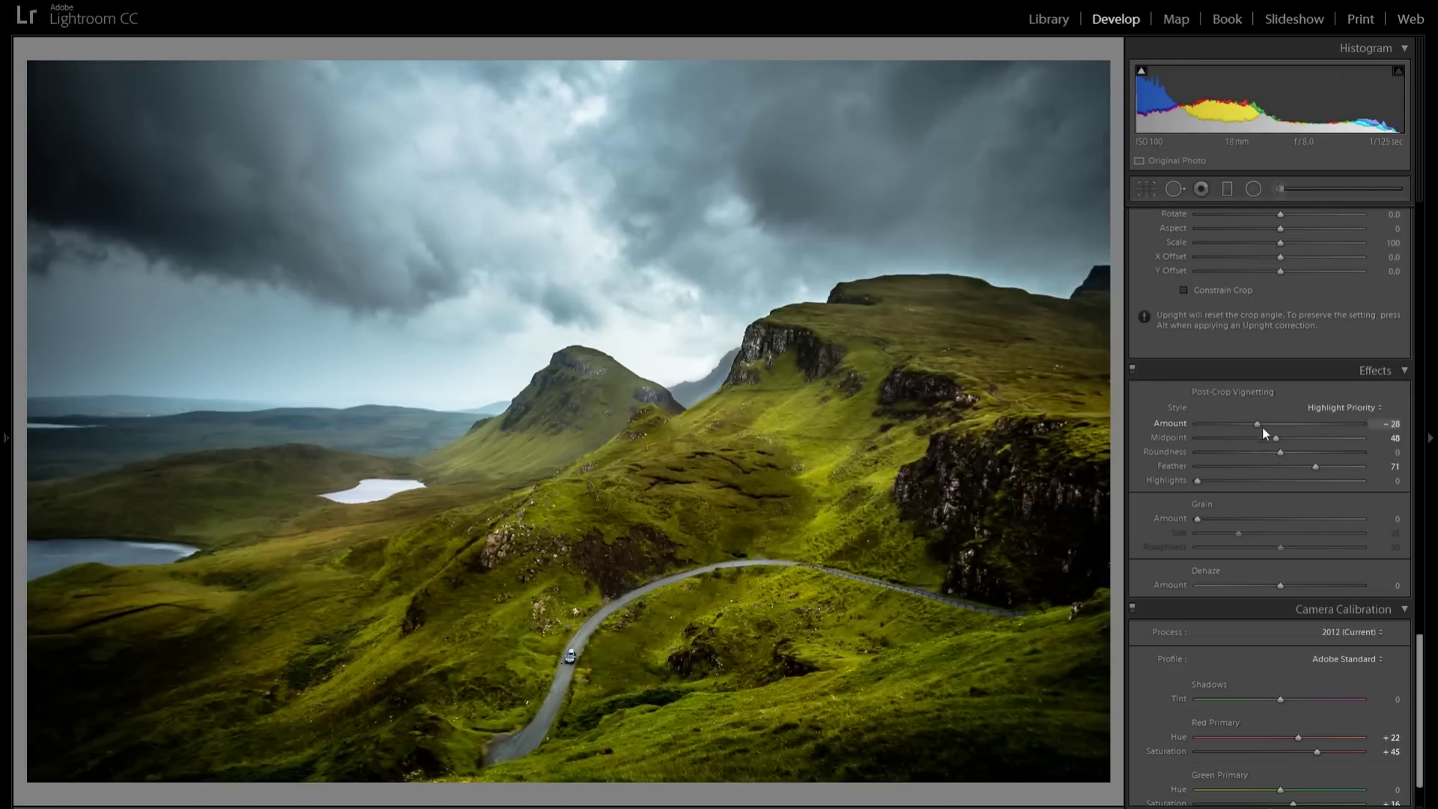
pyautogui.click(1261, 438)
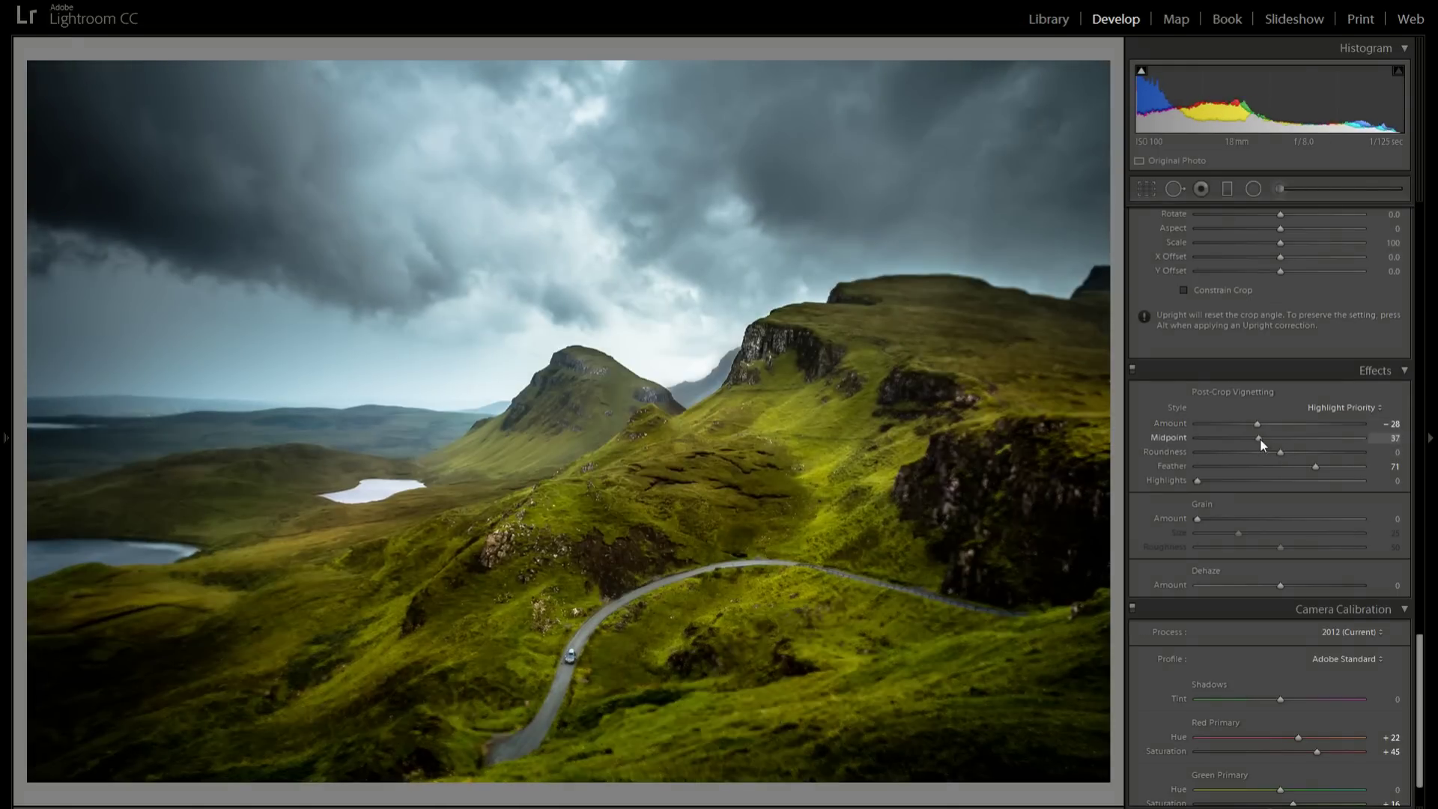
pyautogui.moveTo(1260, 426); pyautogui.dragTo(1266, 425)
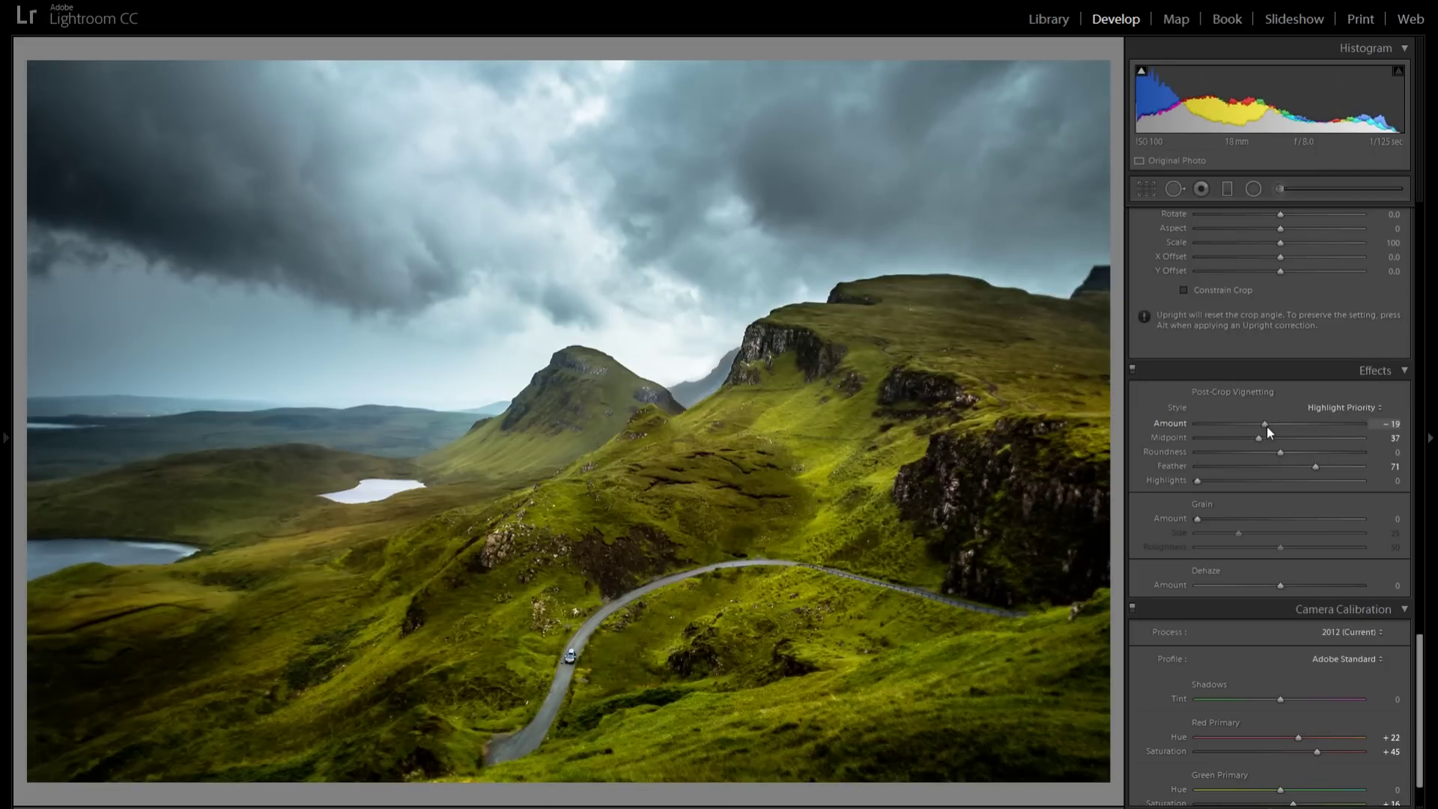
pyautogui.moveTo(1266, 426); pyautogui.dragTo(1268, 425)
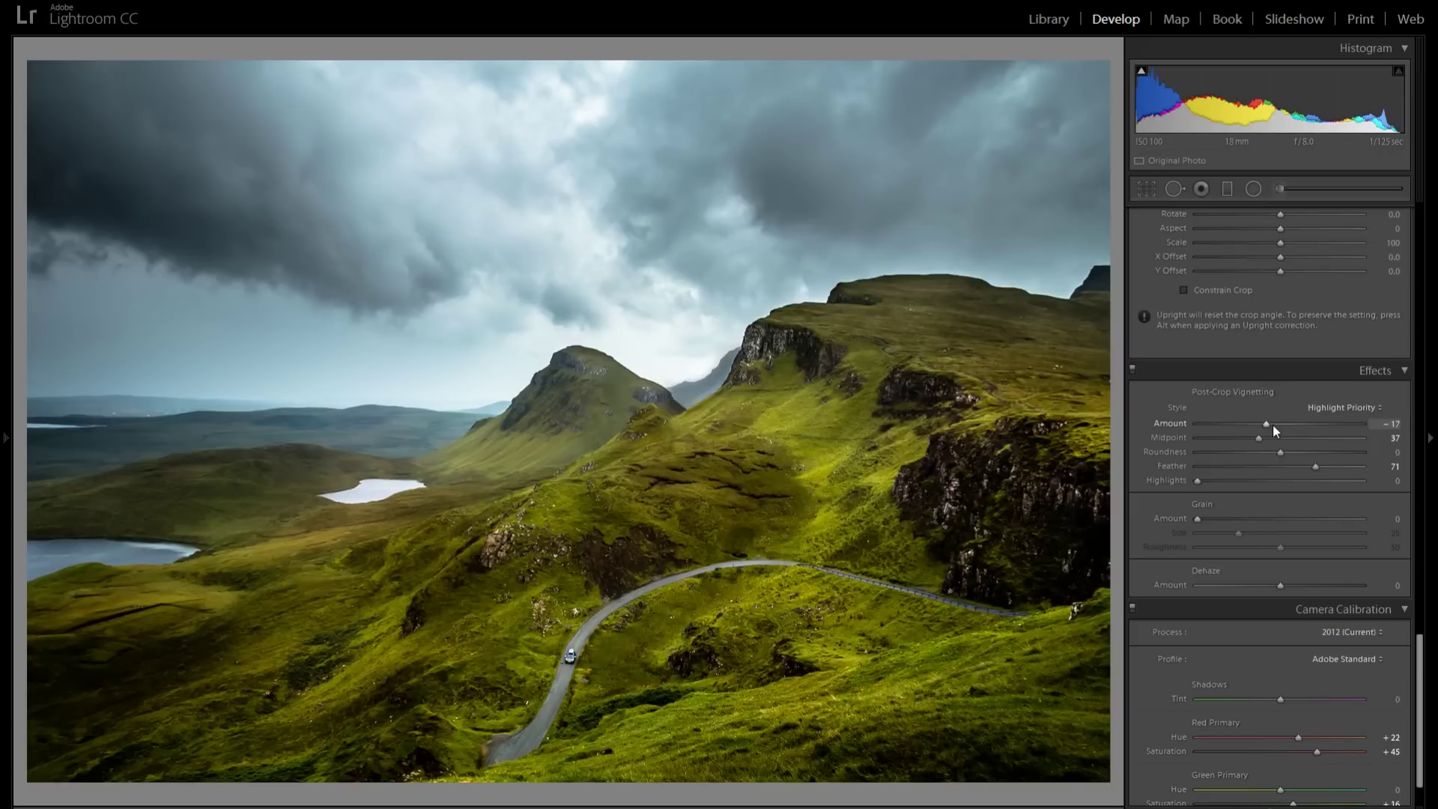
# Compare the landscape photo with and without the vignette by switching the Effects adjustments off and on
pyautogui.click(1132, 368)
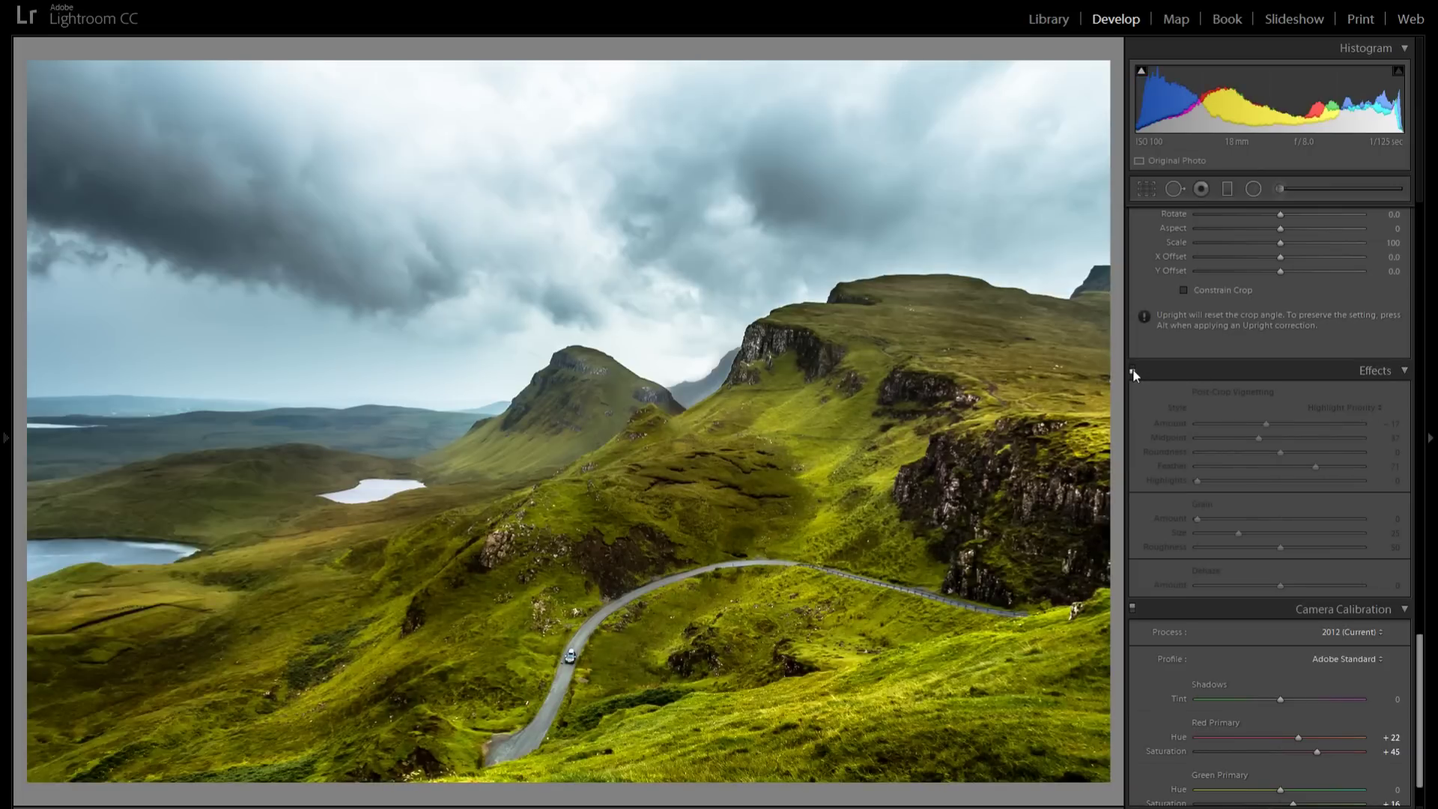
pyautogui.click(1133, 369)
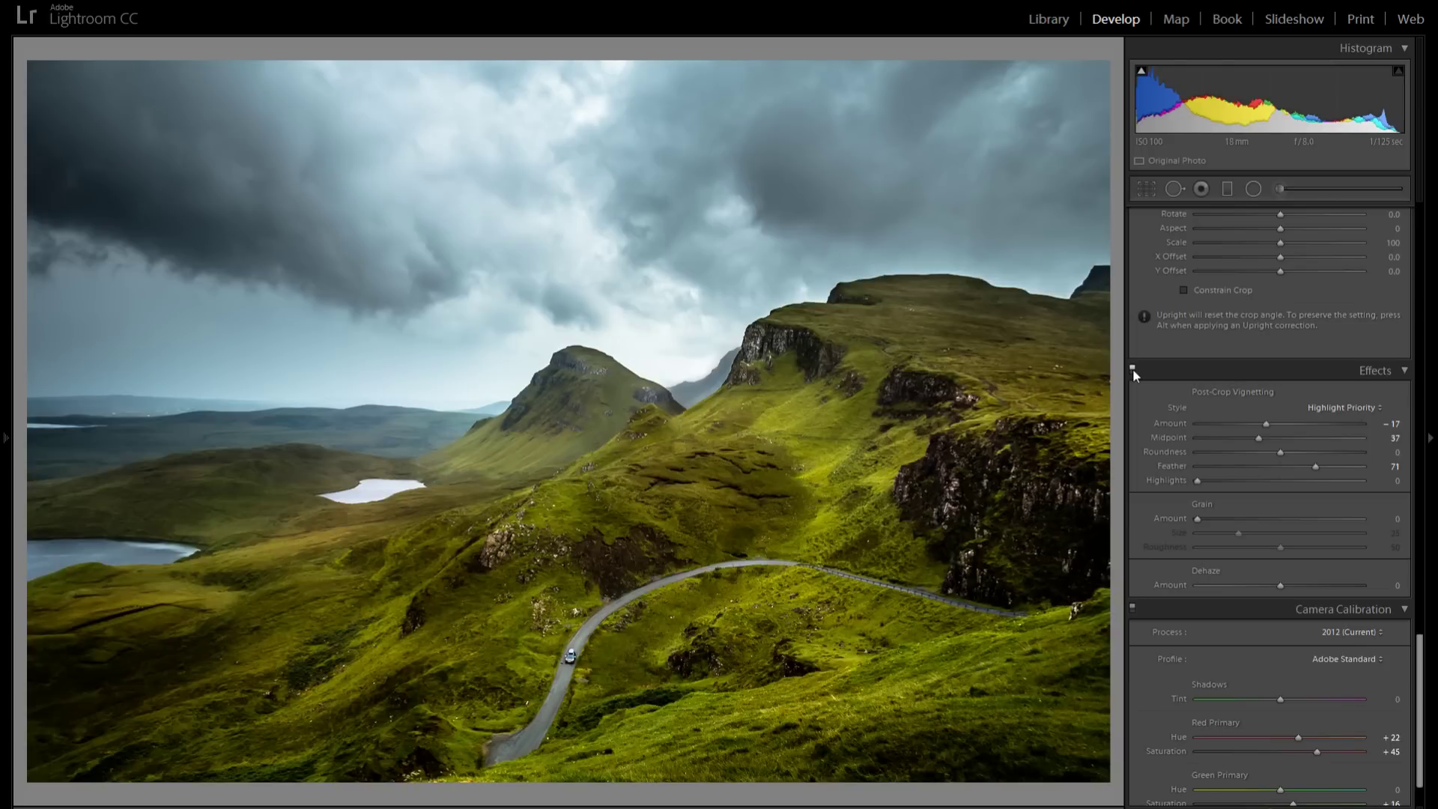
pyautogui.click(1132, 370)
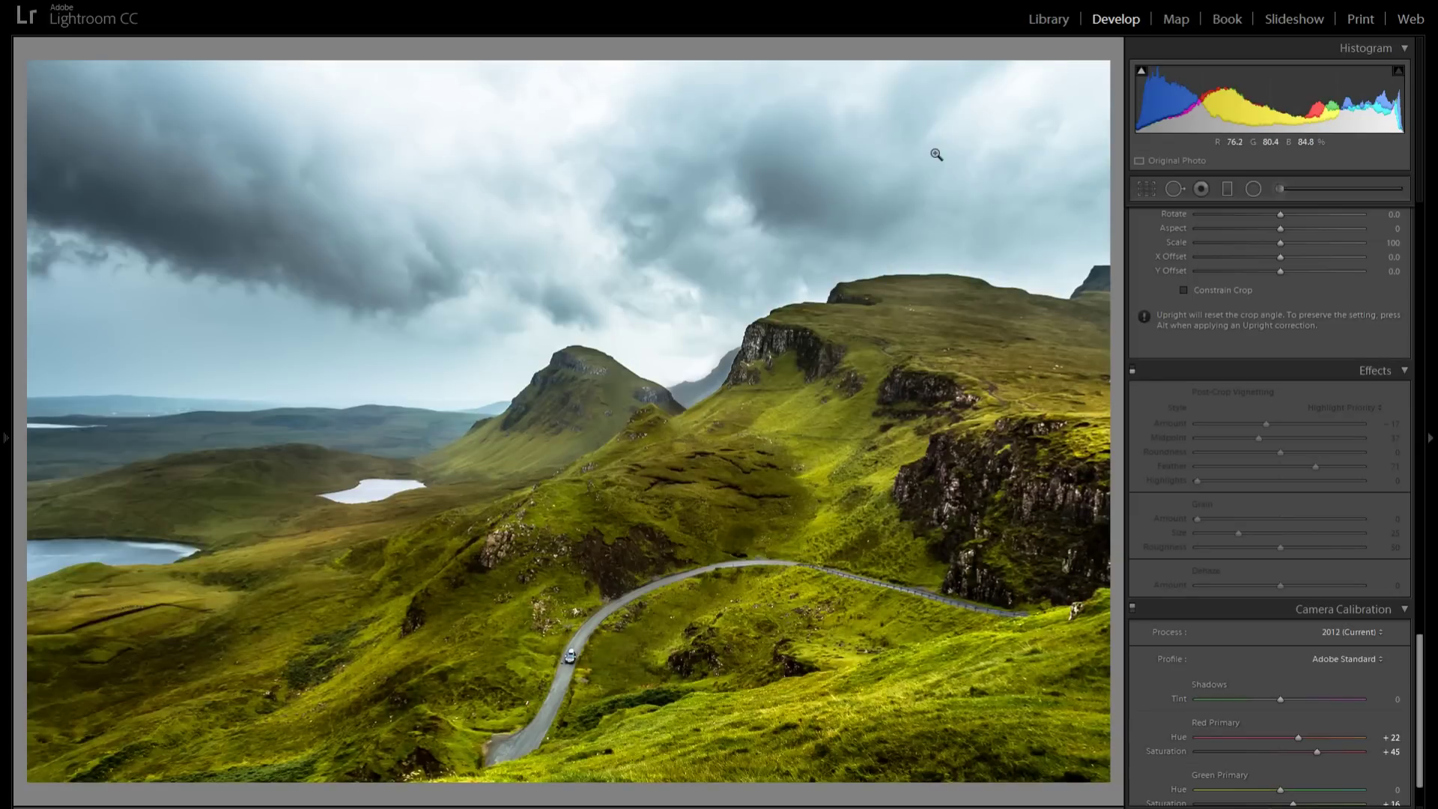
pyautogui.click(1131, 370)
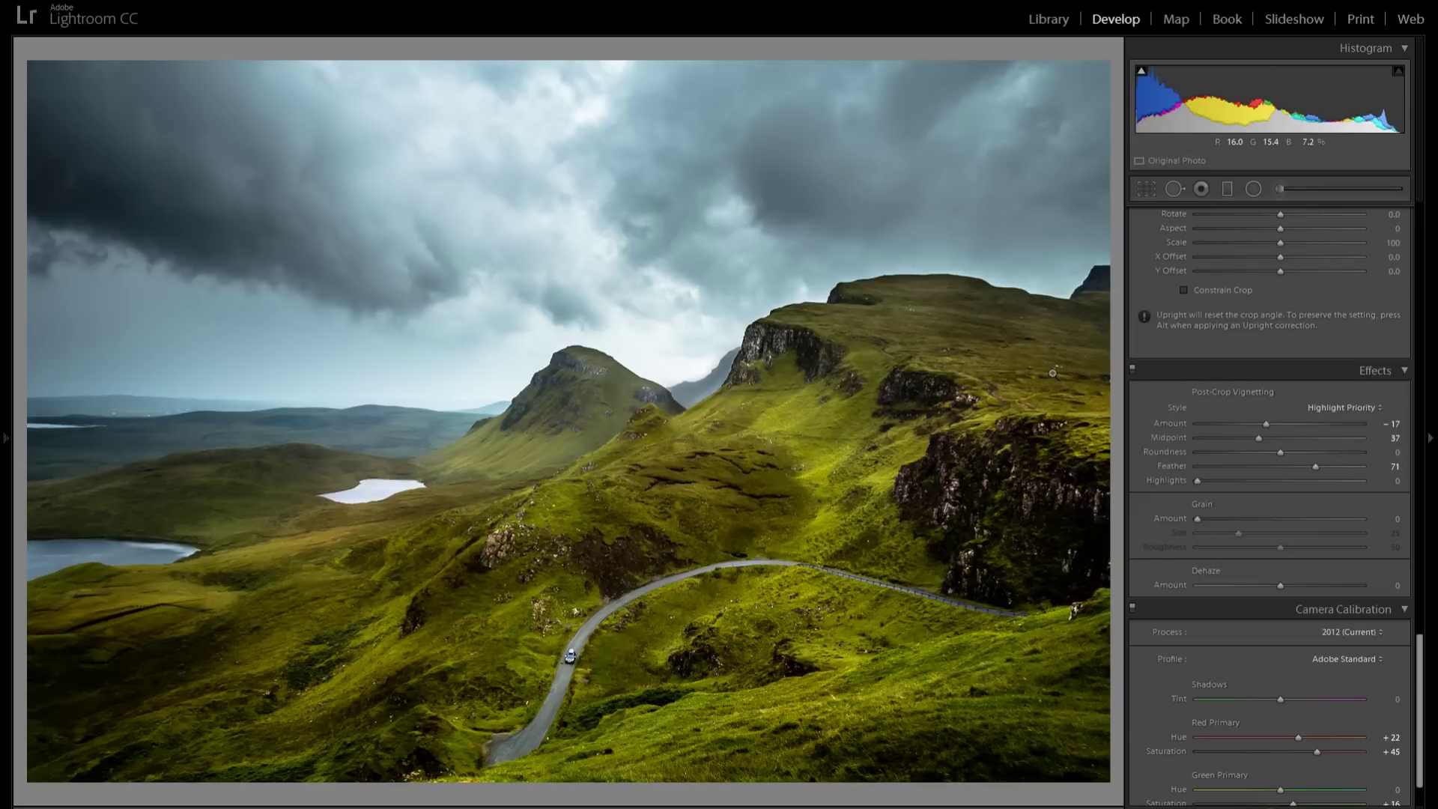
pyautogui.click(1132, 369)
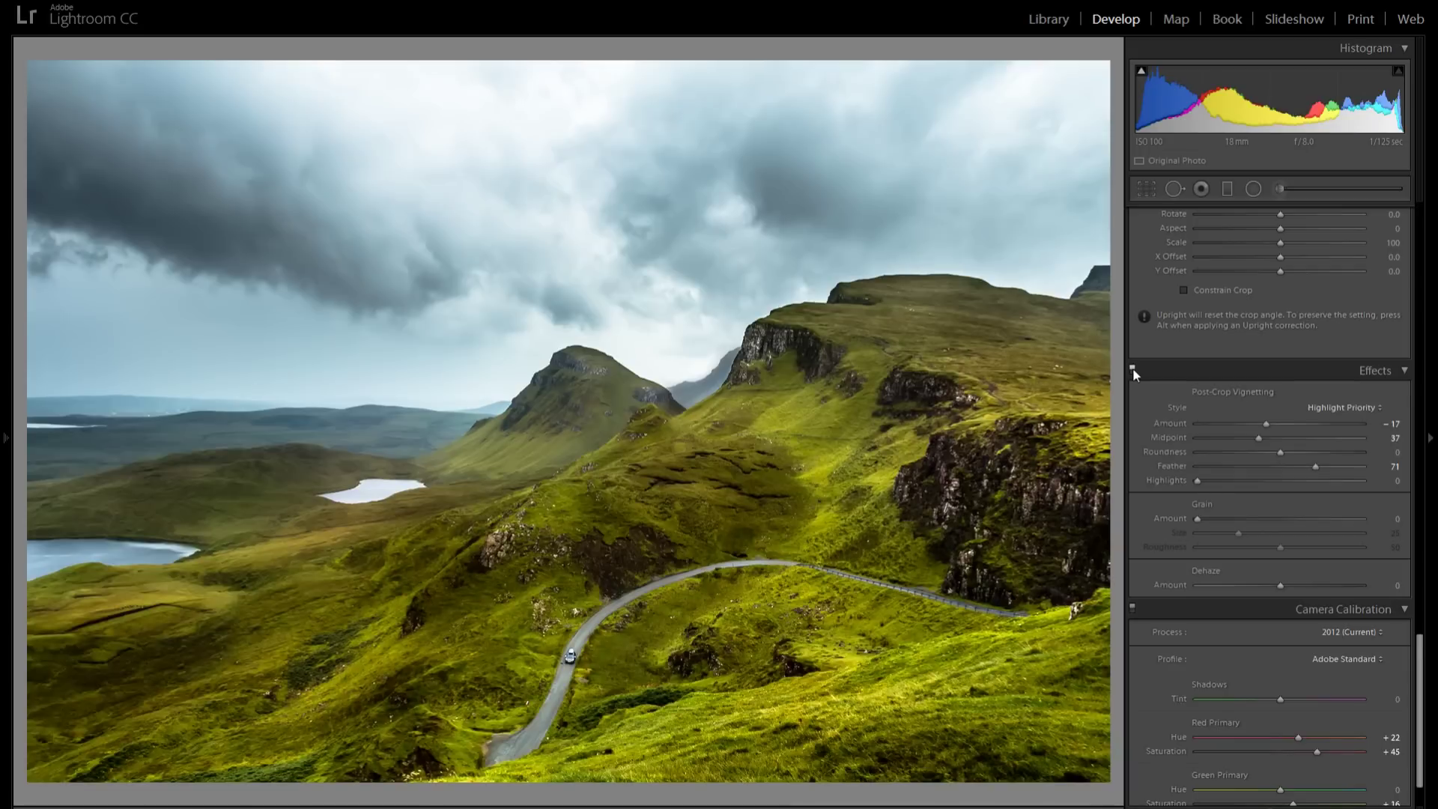
pyautogui.click(1132, 368)
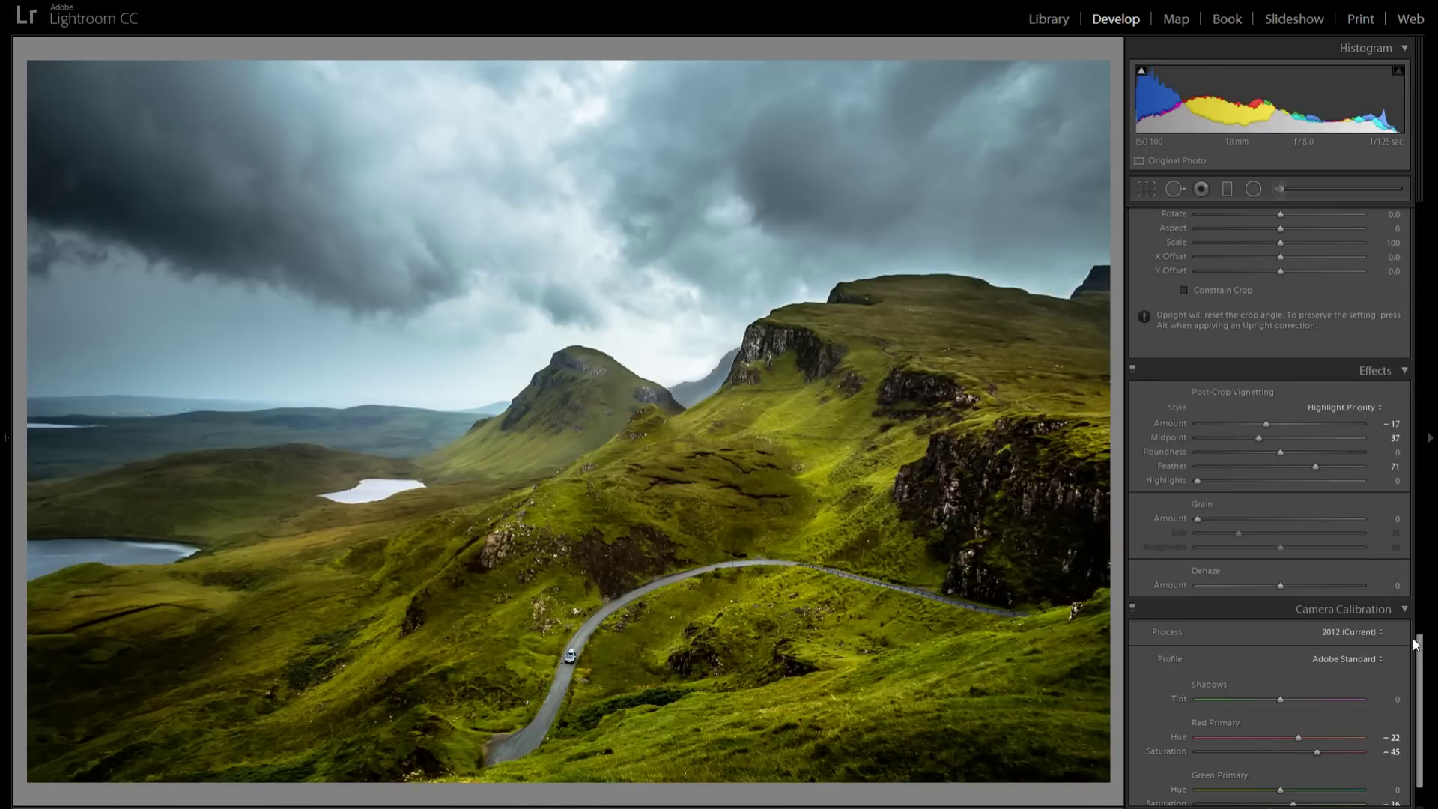
# Reset the Graduated Filter's Exposure to 0 and switch to the Adjustment Brush
pyautogui.moveTo(1416, 644); pyautogui.dragTo(1418, 270)
pyautogui.click(1227, 189)
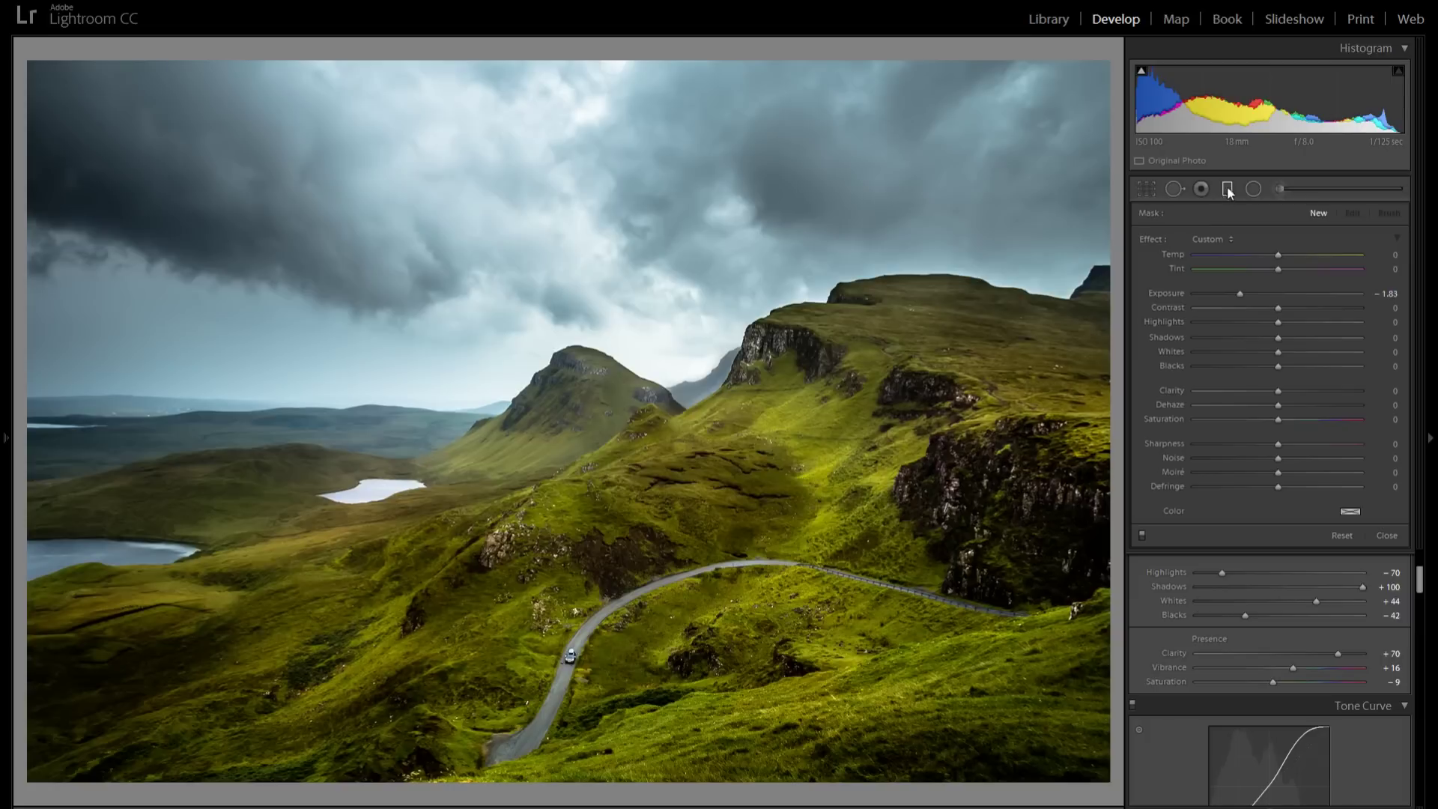
pyautogui.doubleClick(1164, 292)
pyautogui.moveTo(1278, 291); pyautogui.dragTo(1273, 291)
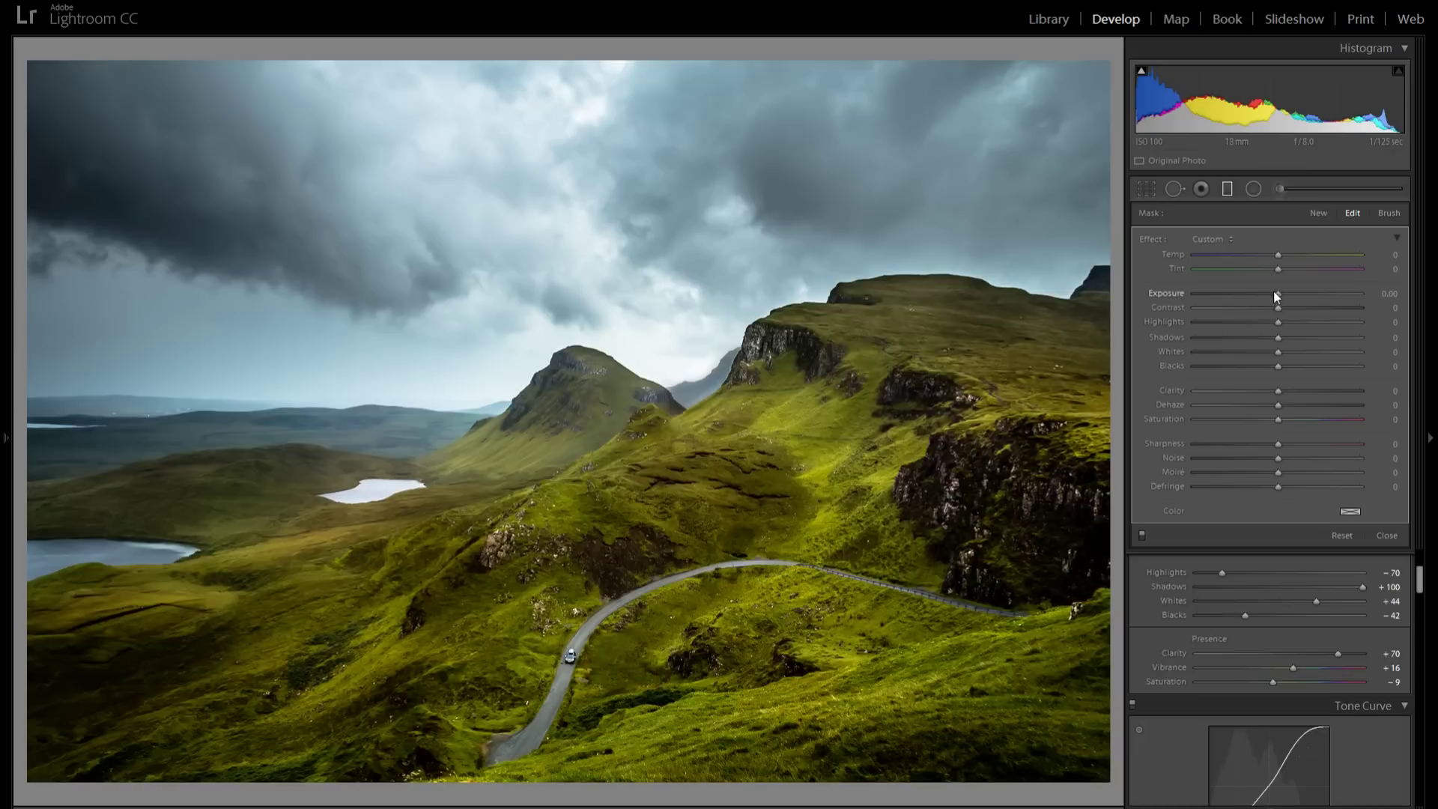
pyautogui.click(1278, 188)
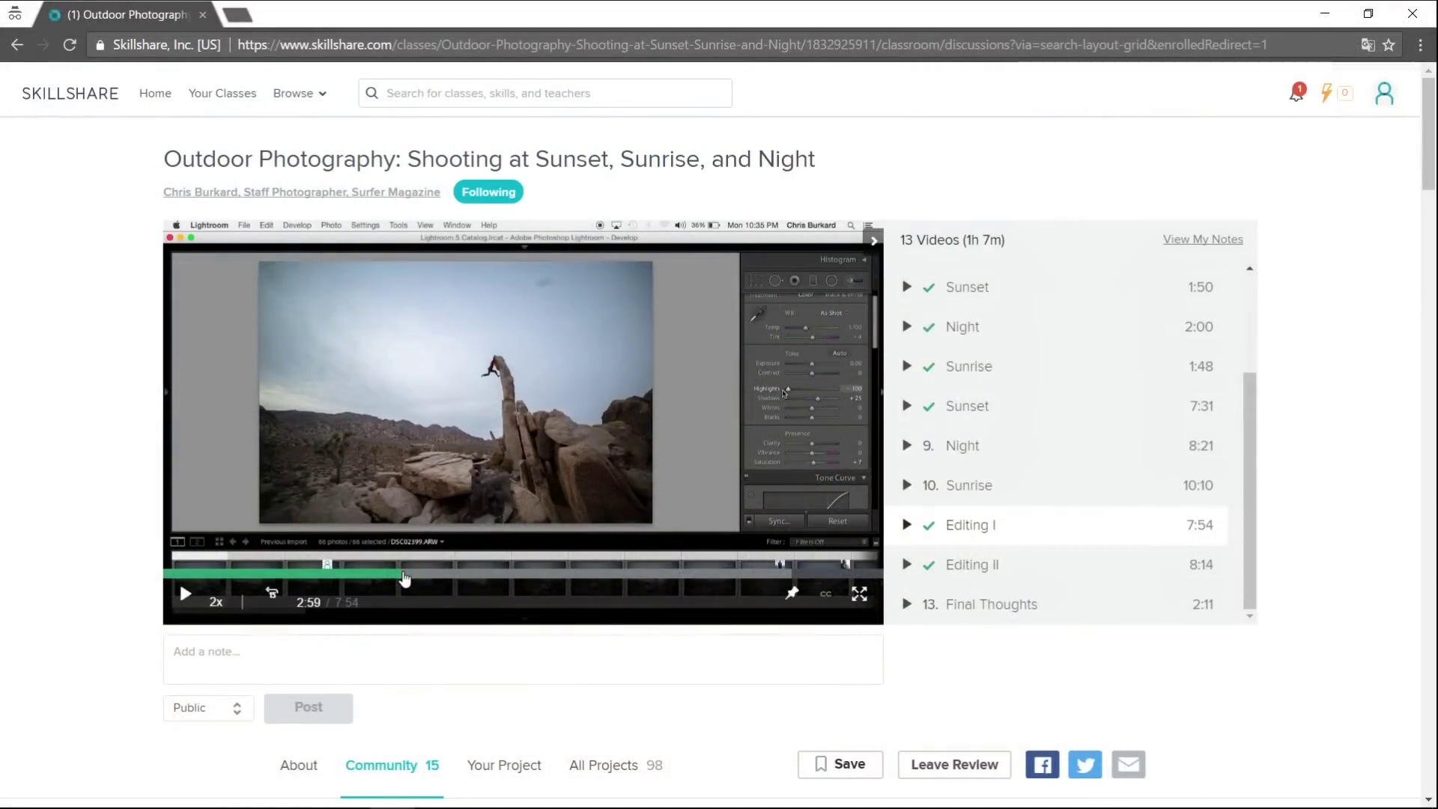
# Switch to Skillshare, play the "Editing I" lesson, and open "Outdoor Photography: Shooting at Sunset, Sunrise, and Night" from the Continue Watching list
pyautogui.click(185, 594)
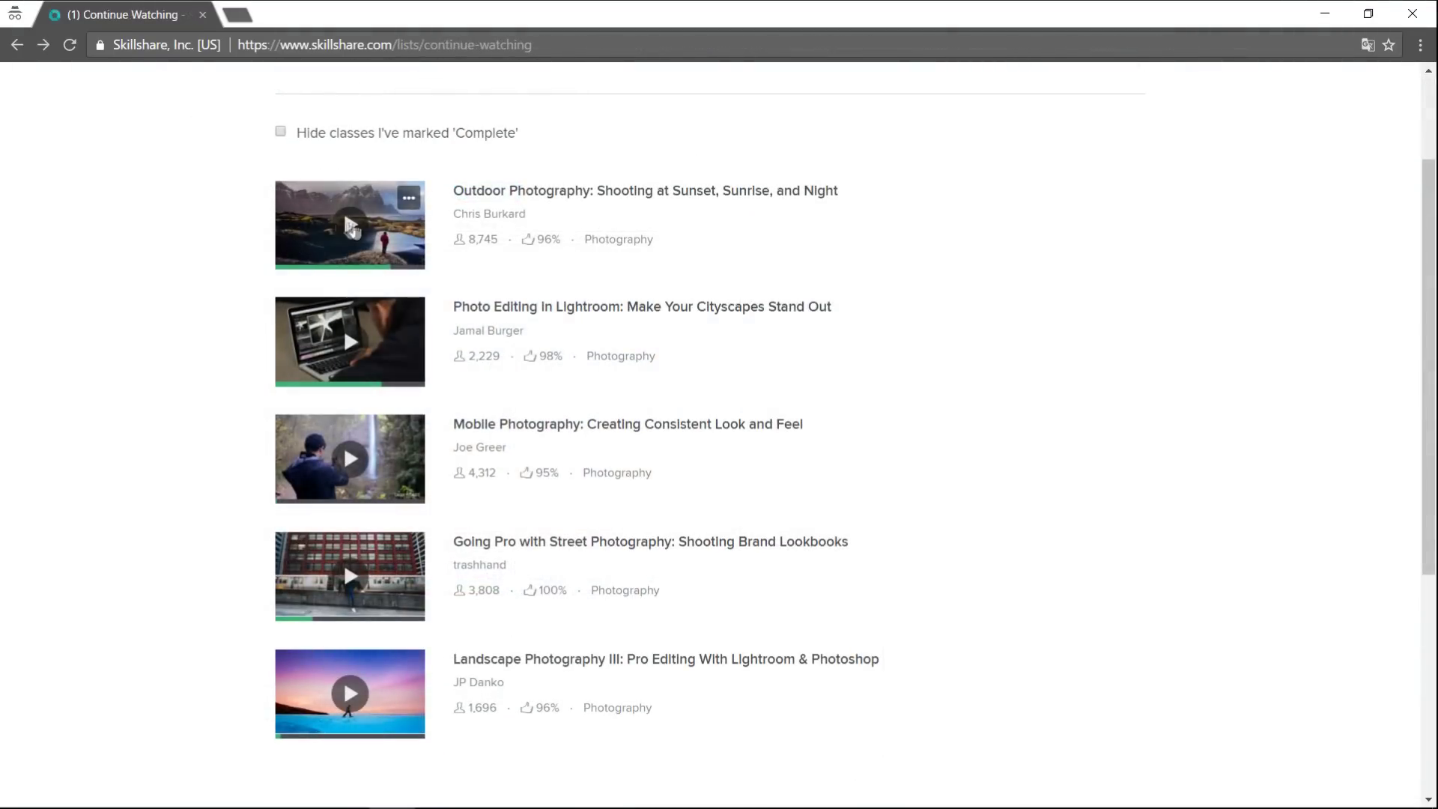
pyautogui.click(352, 229)
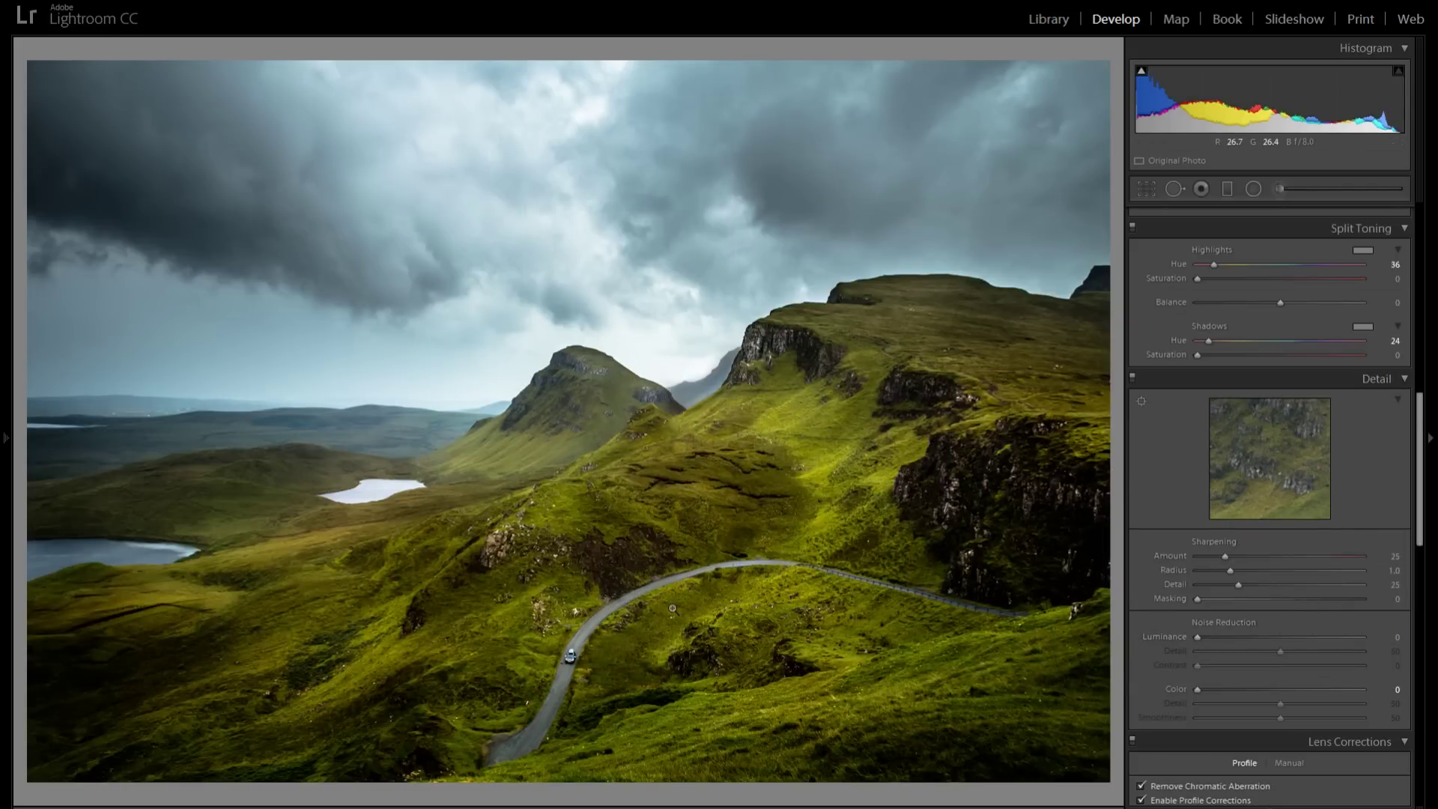
# Try a sharpening Amount of 56 and compare the hillside up close with the full landscape
pyautogui.click(591, 582)
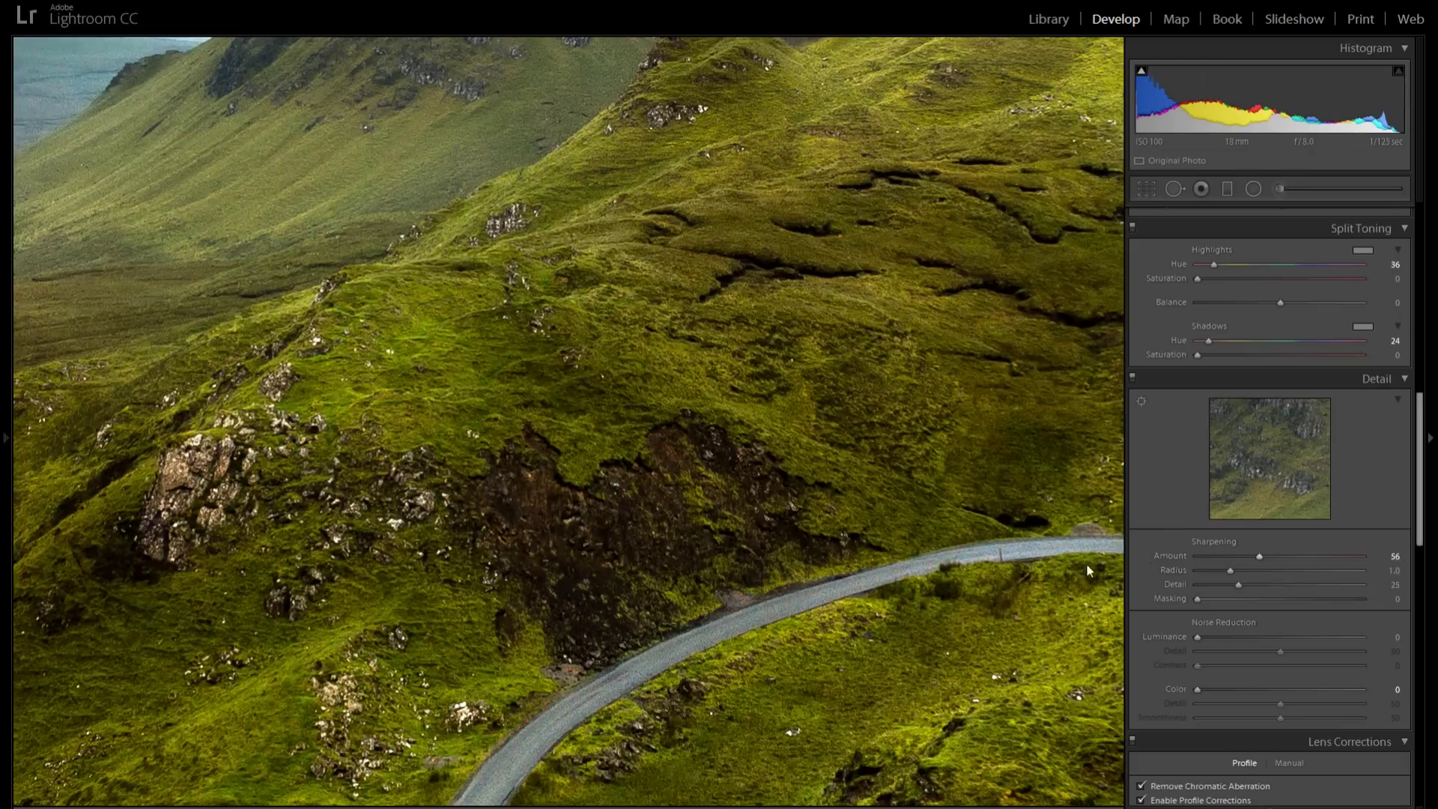
pyautogui.click(633, 475)
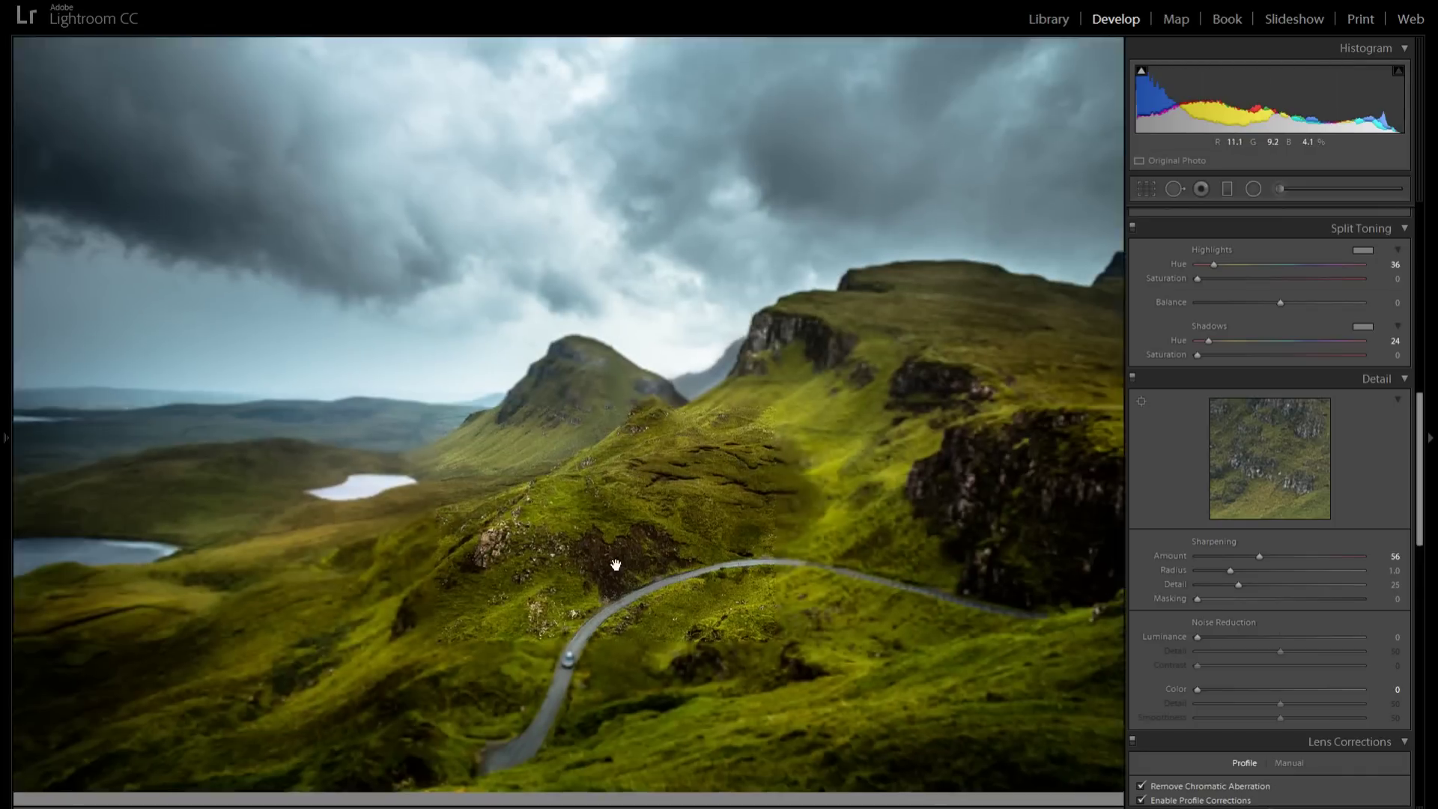
pyautogui.click(616, 565)
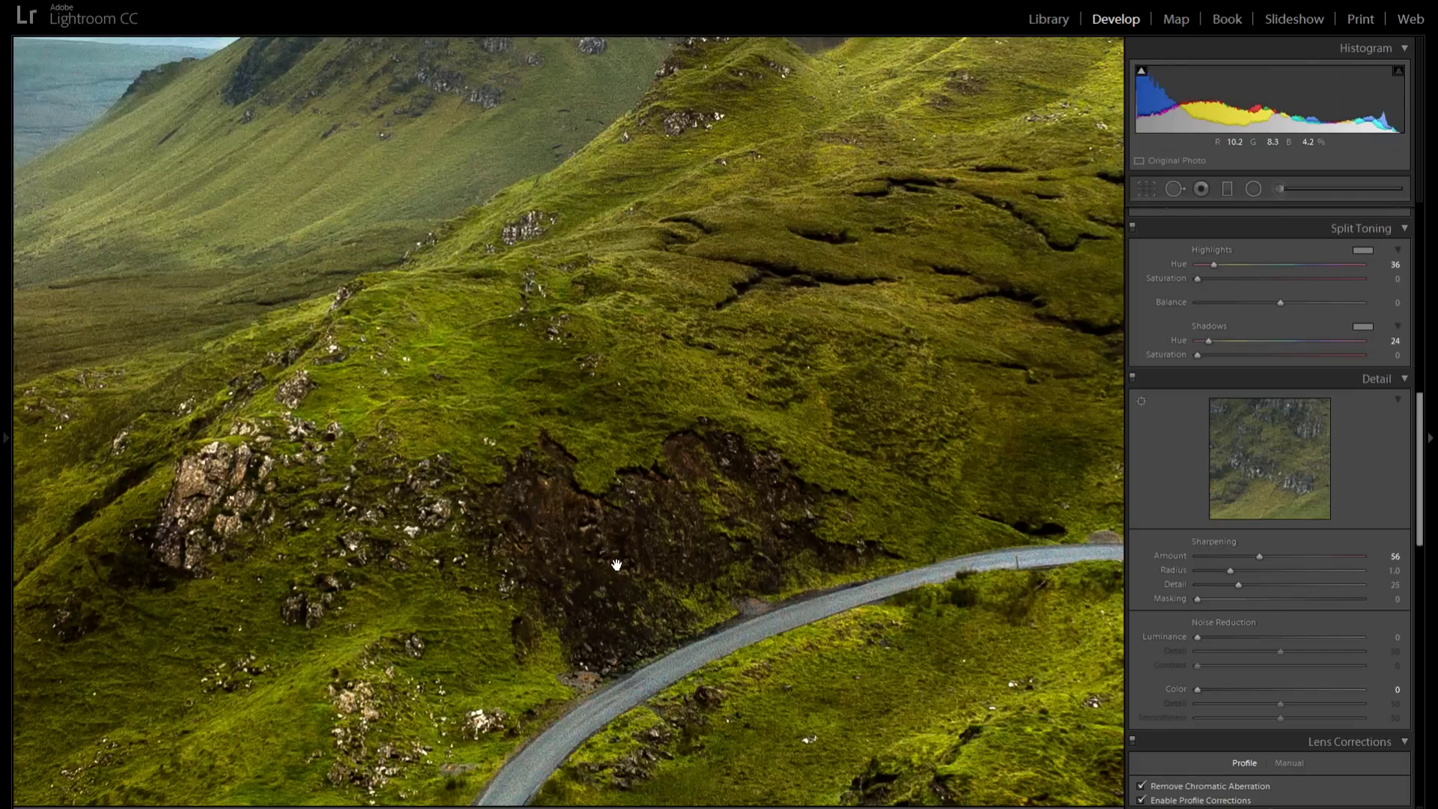
pyautogui.click(616, 564)
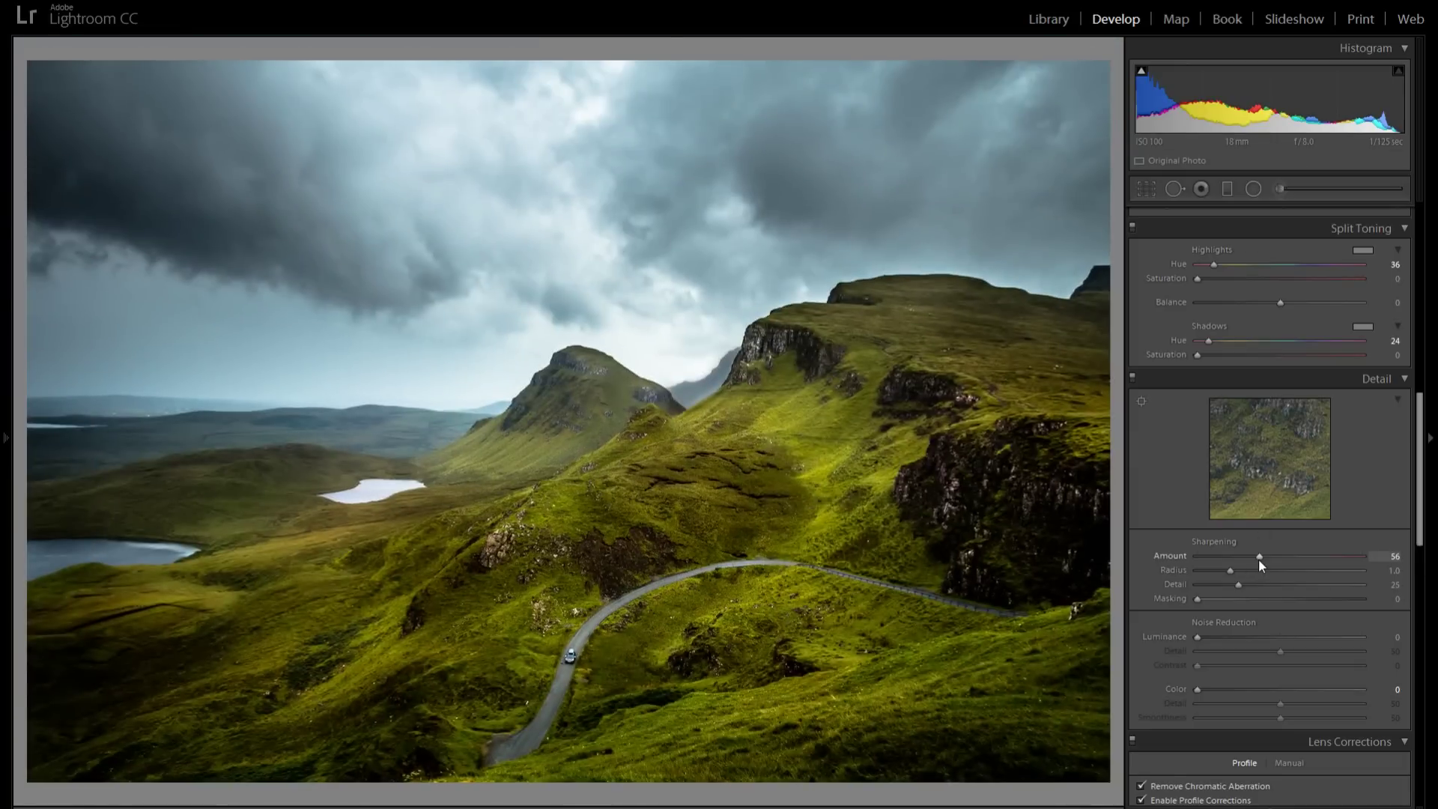
pyautogui.click(611, 565)
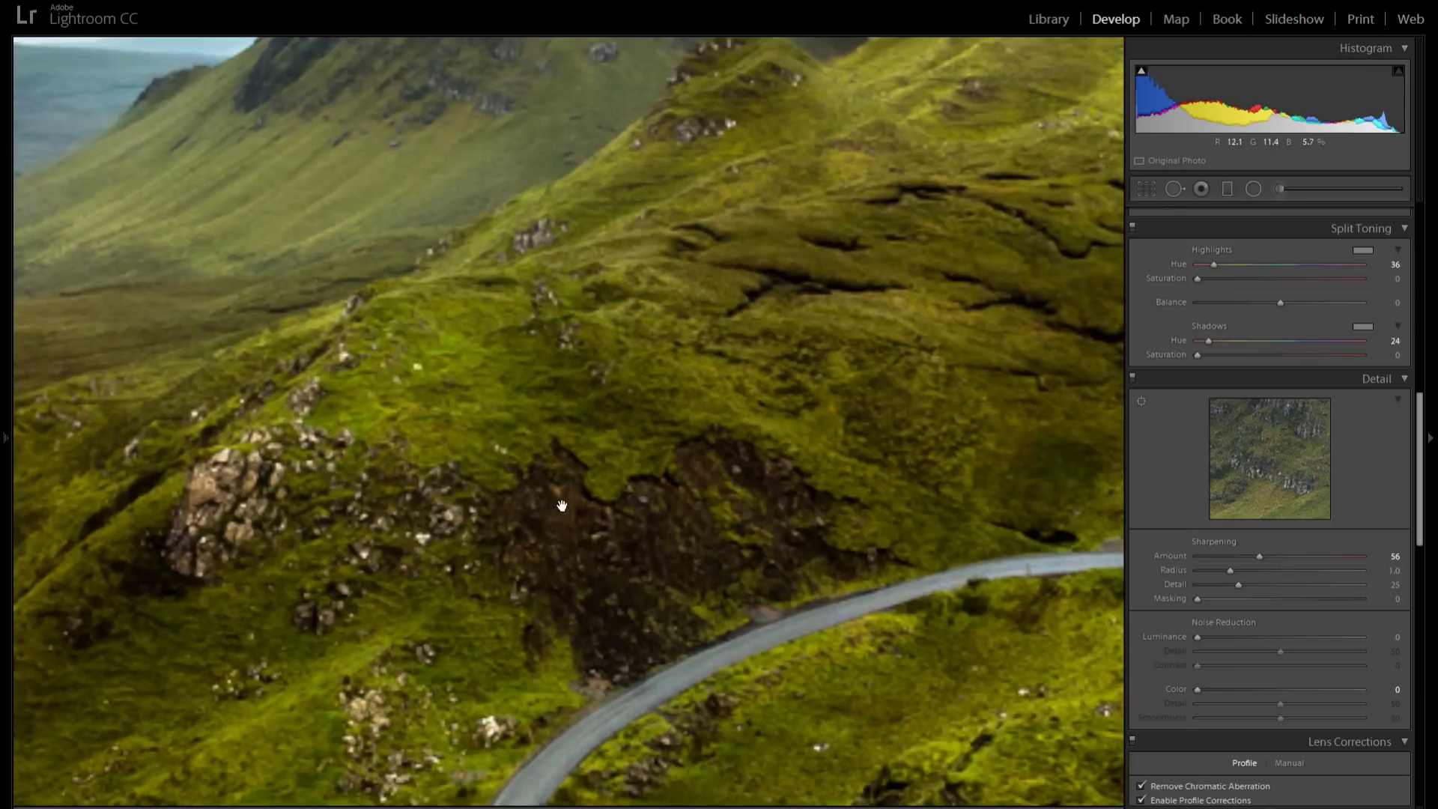
pyautogui.click(654, 550)
# Try the maximum sharpening Amount of 150 and inspect the rocky hillside and valley up close
pyautogui.moveTo(1260, 556); pyautogui.dragTo(1431, 548)
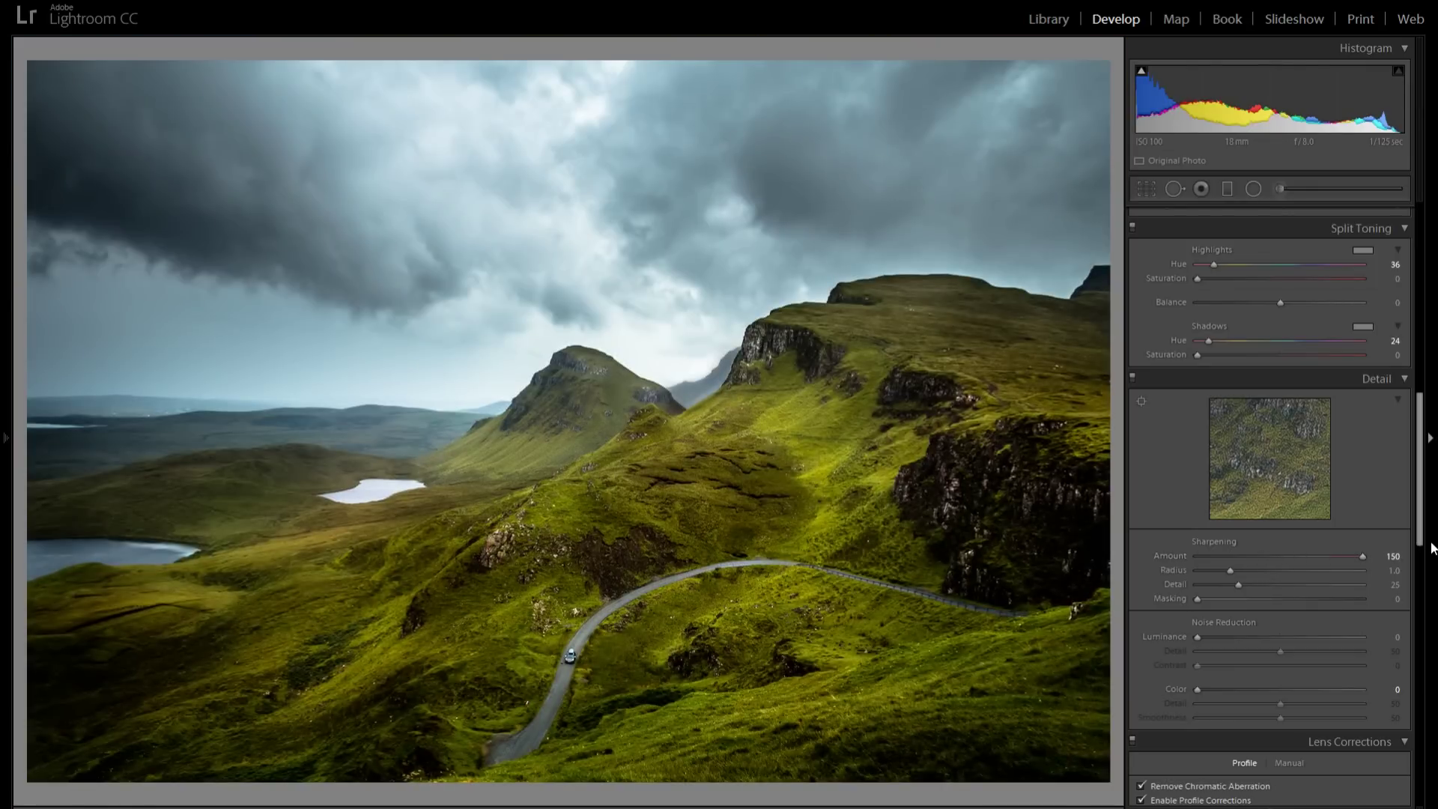
pyautogui.click(619, 589)
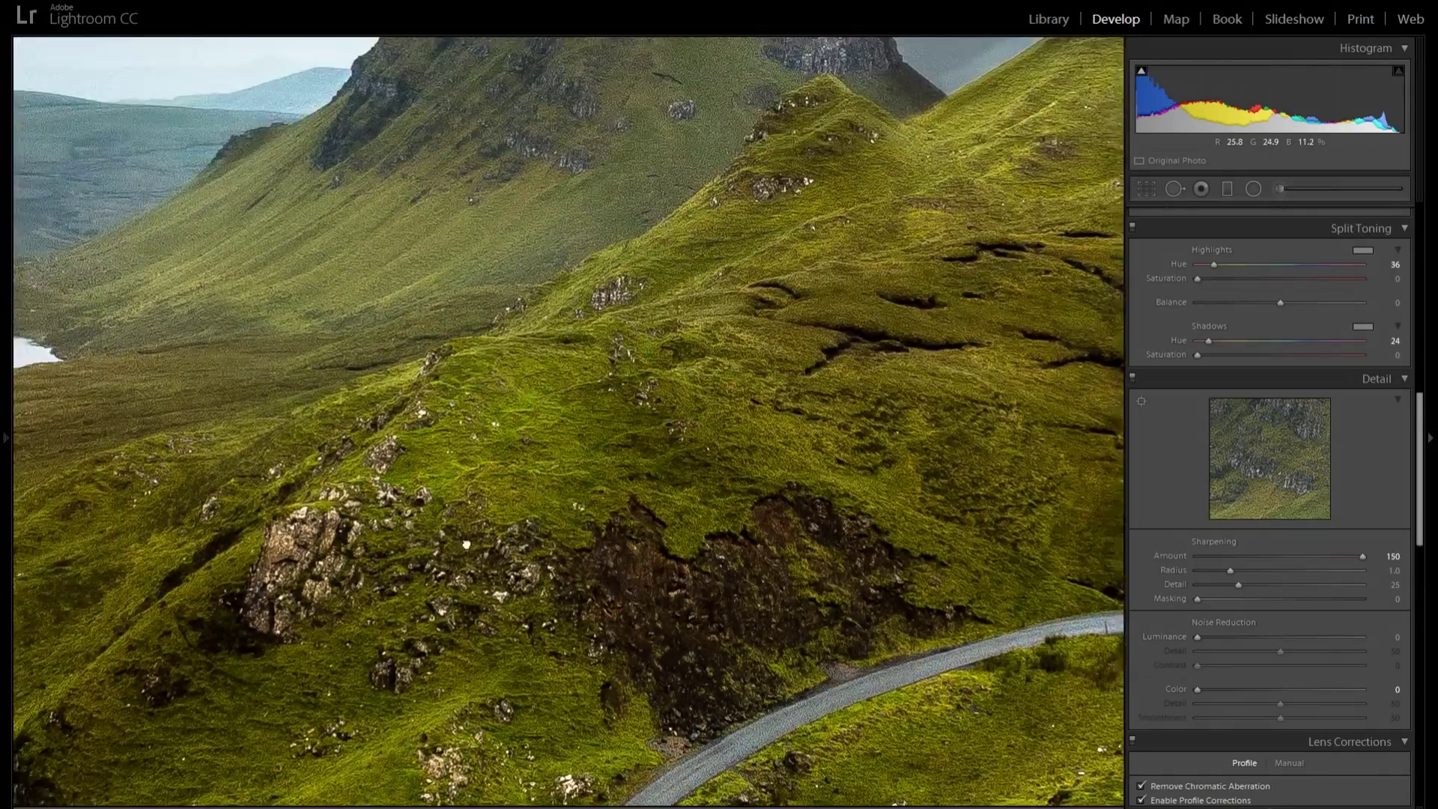
pyautogui.moveTo(345, 427); pyautogui.dragTo(480, 563)
pyautogui.click(585, 271)
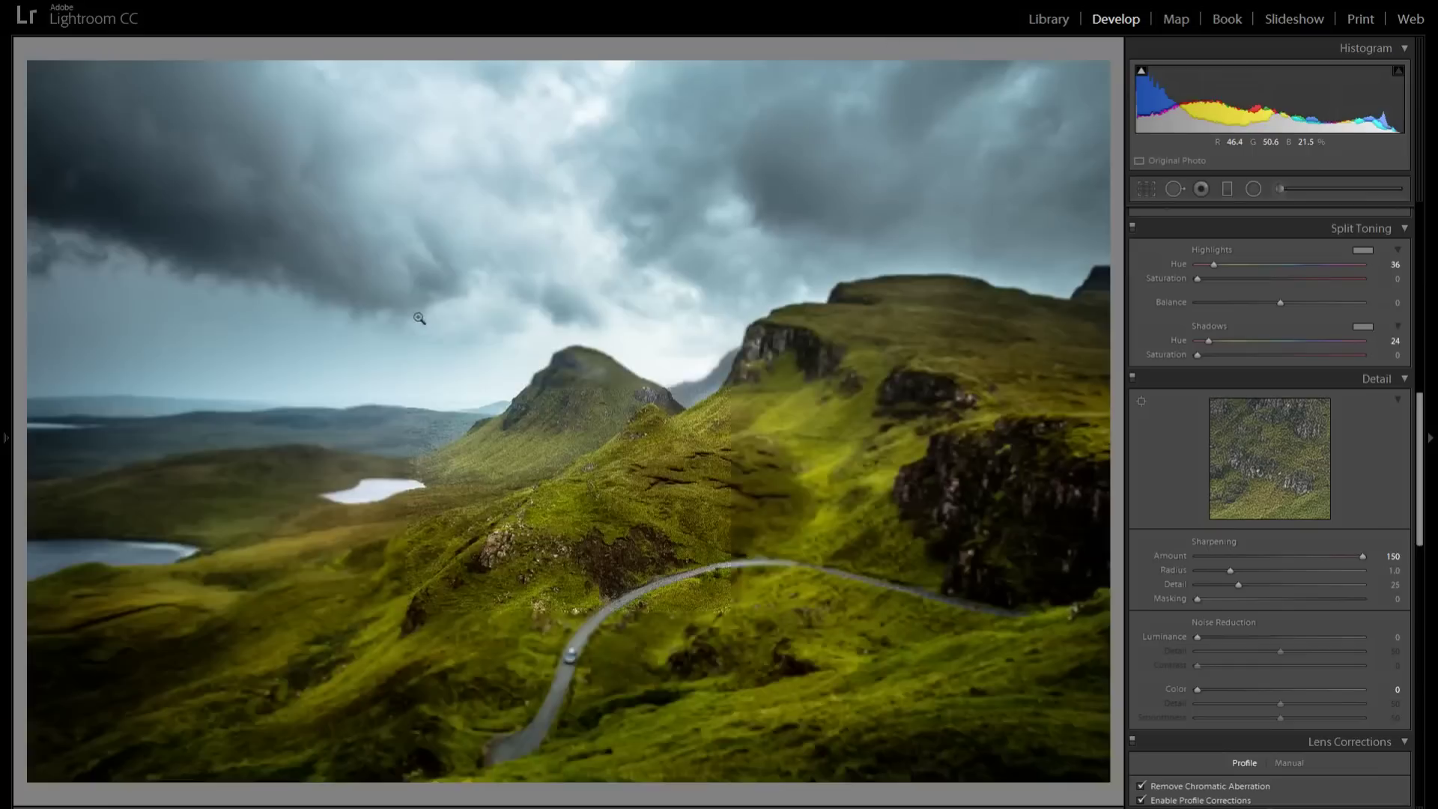
pyautogui.click(458, 451)
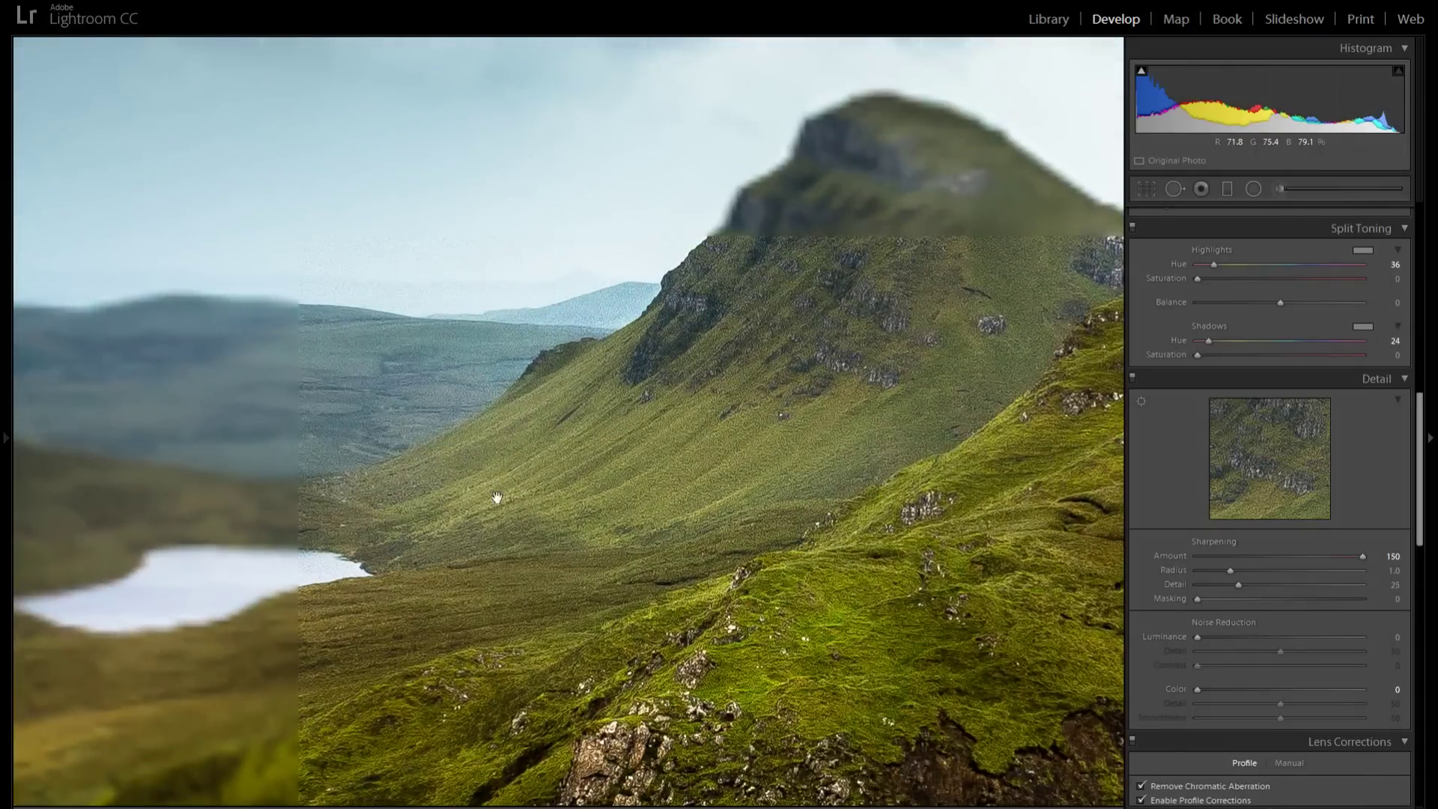
pyautogui.click(551, 507)
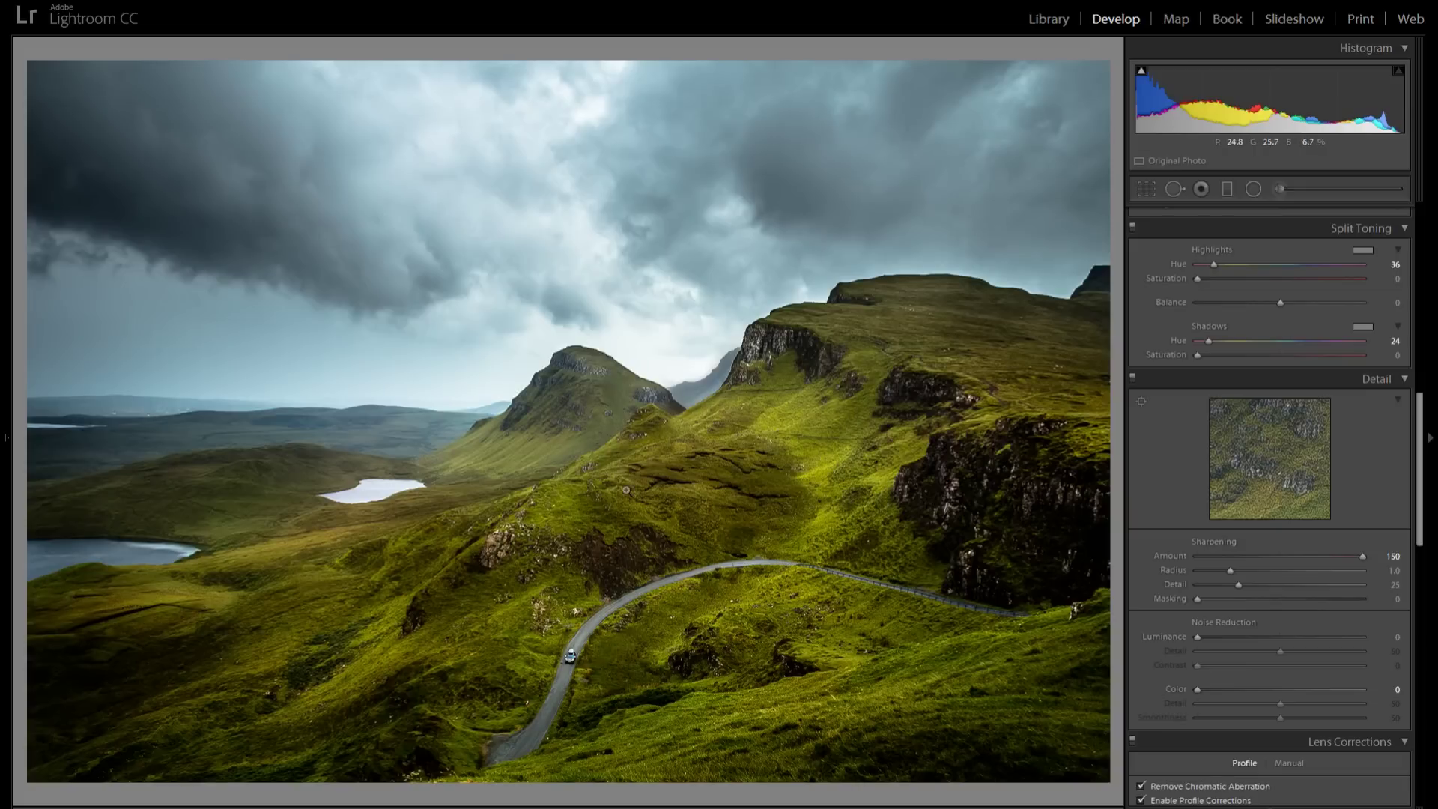
# Check the sharpened hills at close range and set the sharpening Amount to 40
pyautogui.click(645, 605)
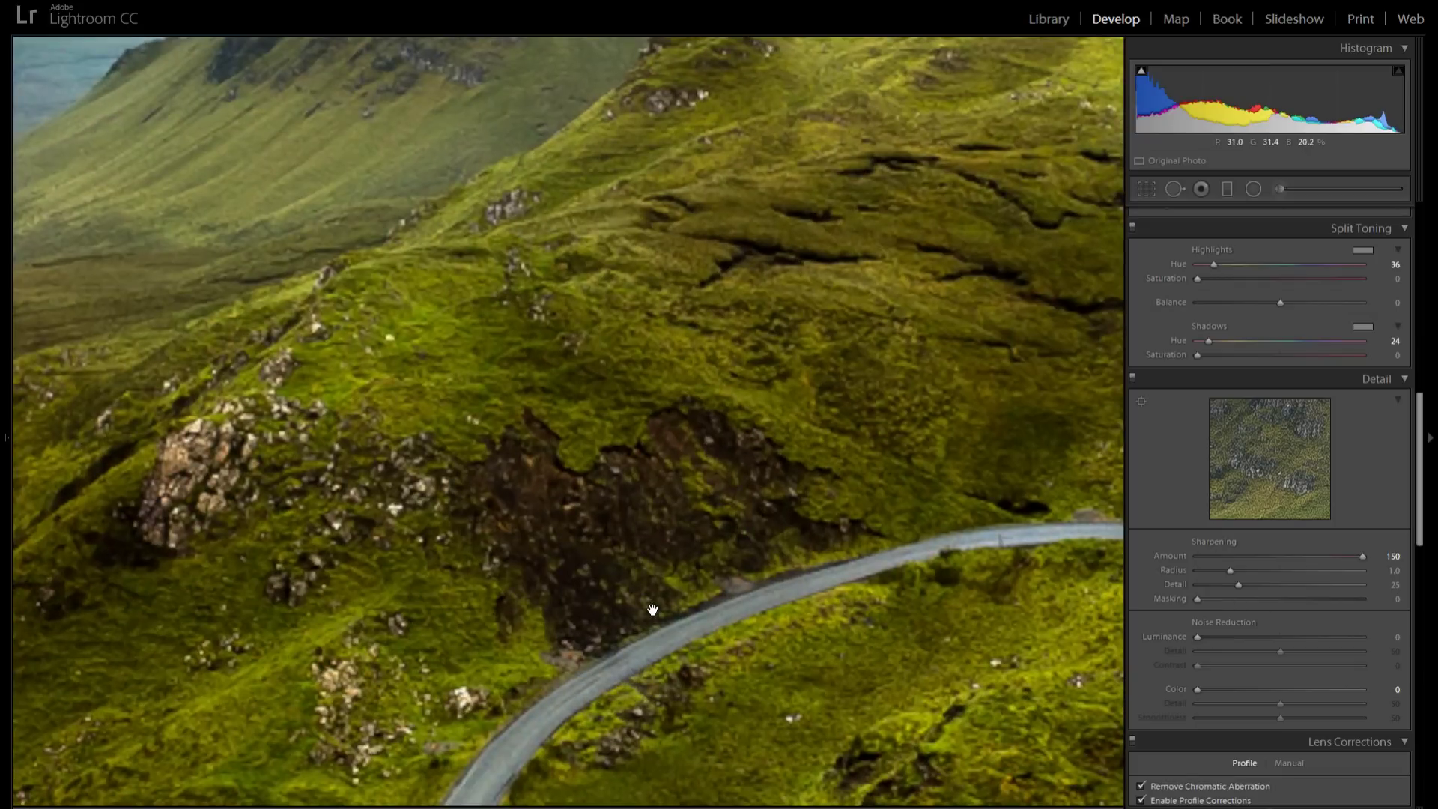
pyautogui.moveTo(479, 340)
pyautogui.mouseDown()
pyautogui.moveTo(671, 448)
pyautogui.moveTo(710, 552)
pyautogui.mouseUp()
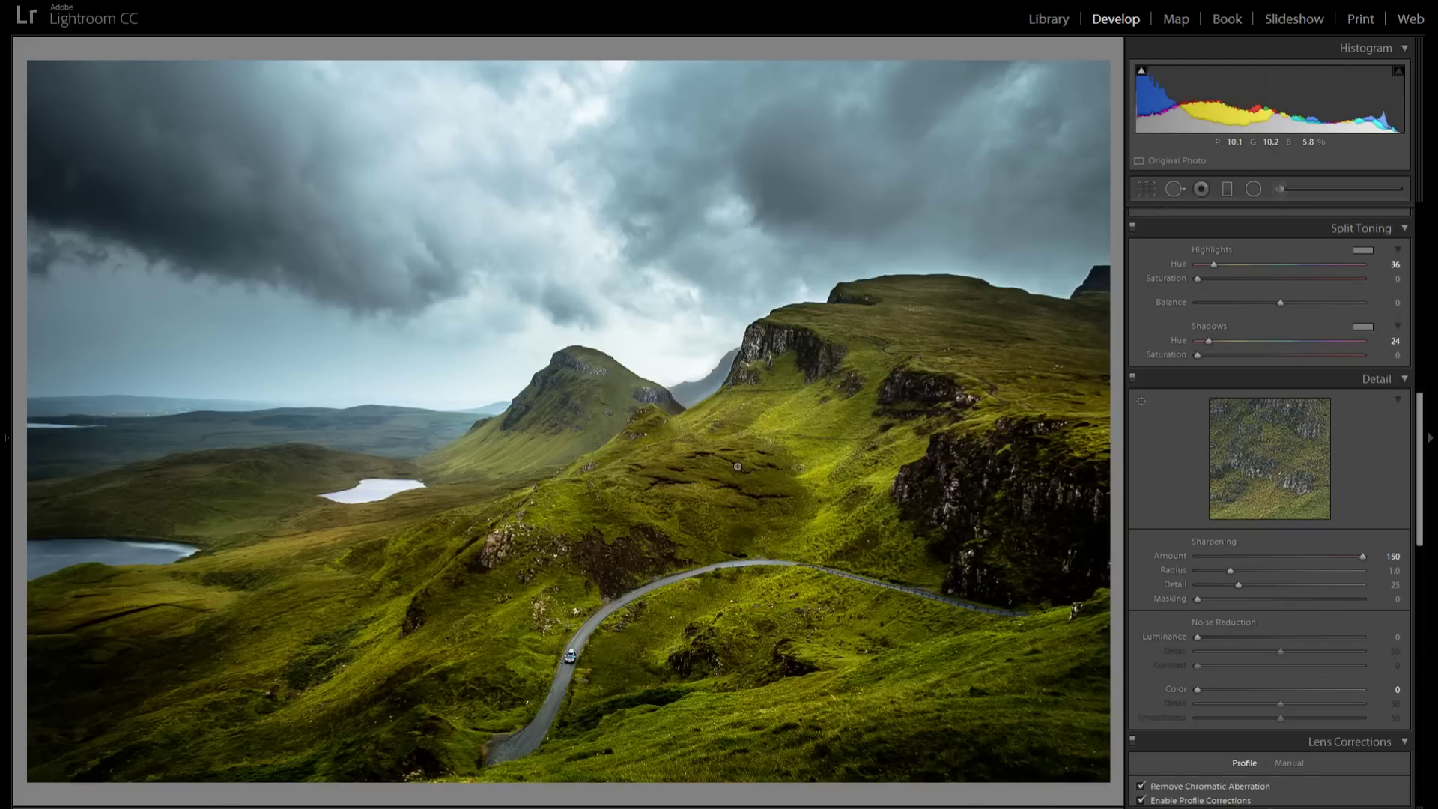
pyautogui.click(618, 541)
pyautogui.click(593, 567)
pyautogui.click(618, 559)
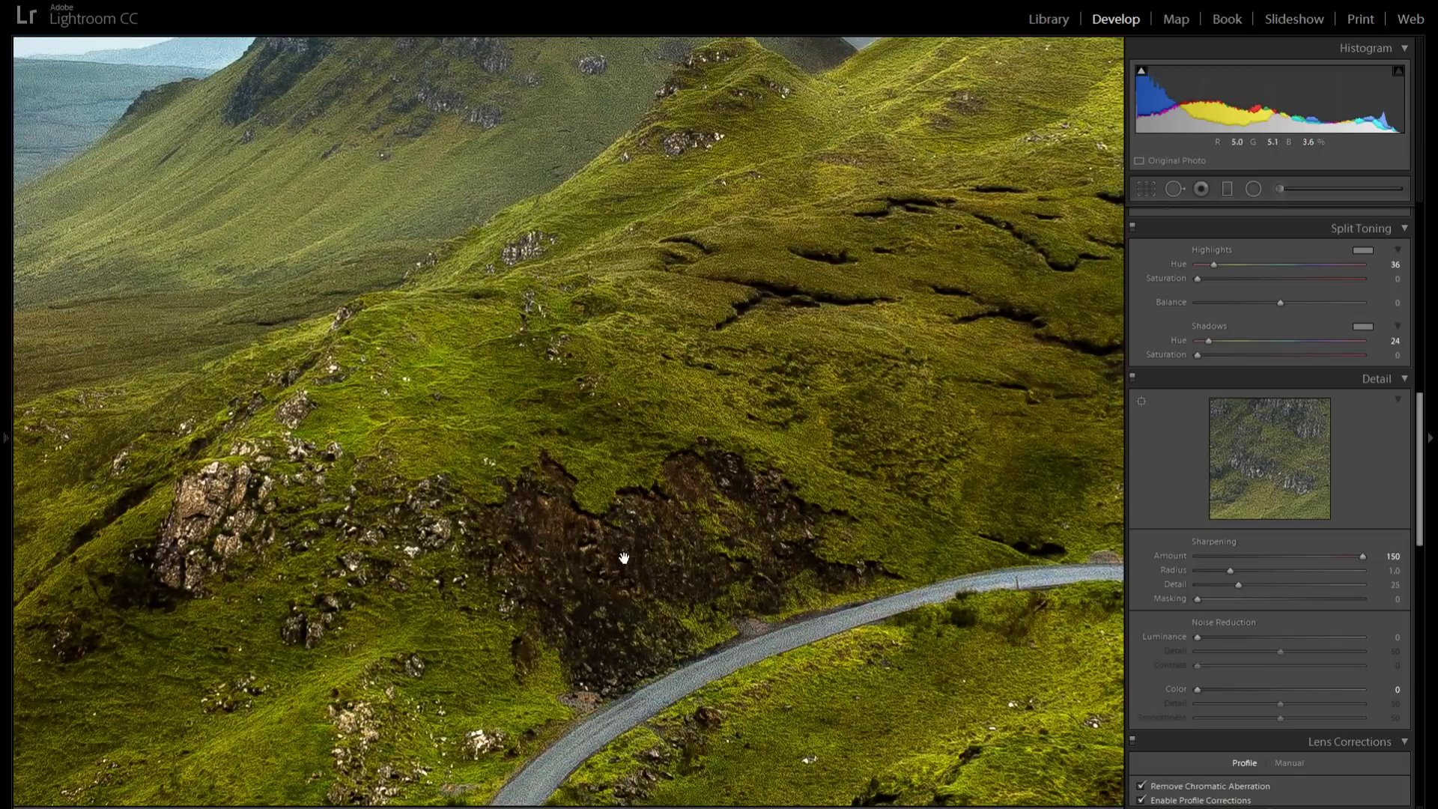
pyautogui.moveTo(483, 416); pyautogui.dragTo(801, 636)
pyautogui.click(1266, 556)
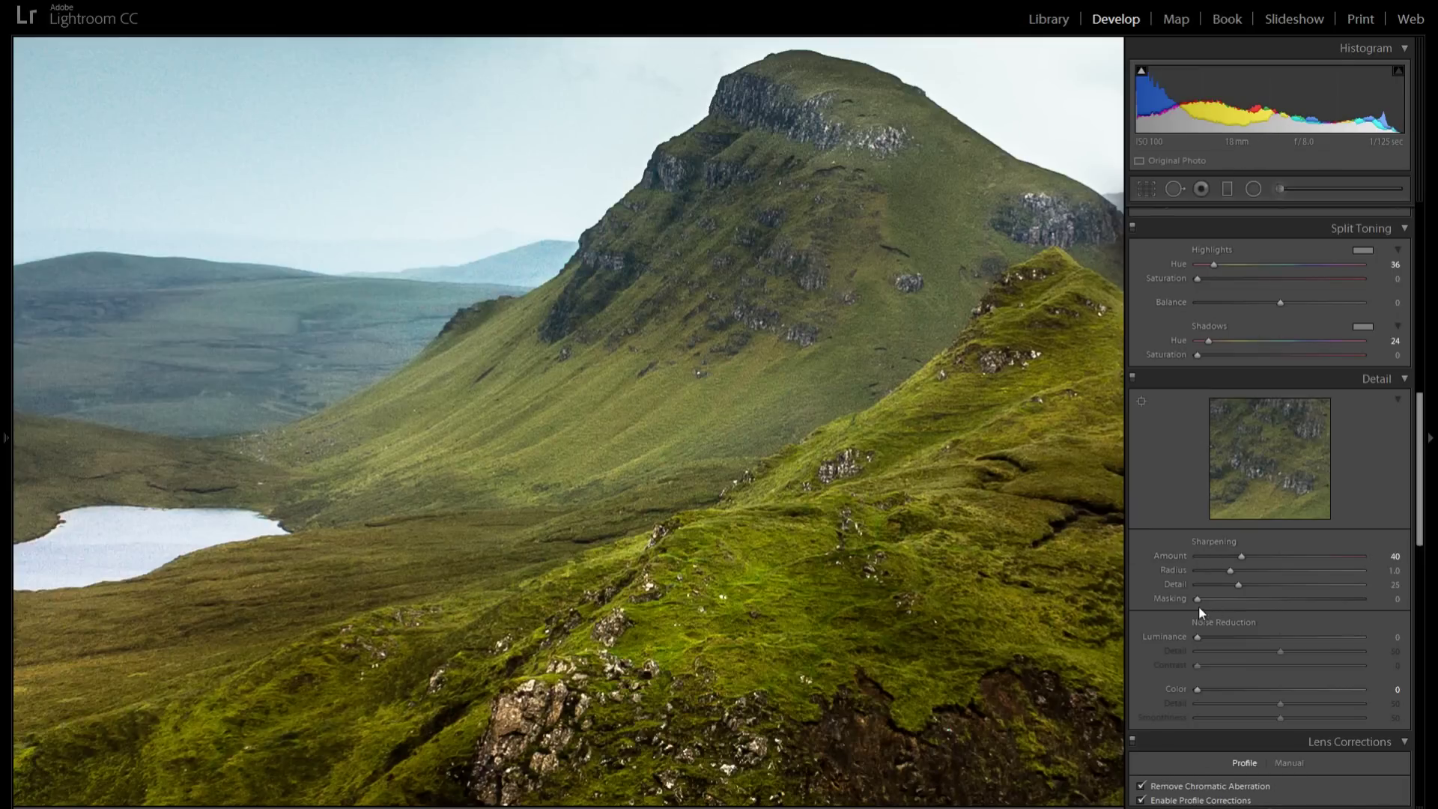
pyautogui.click(642, 385)
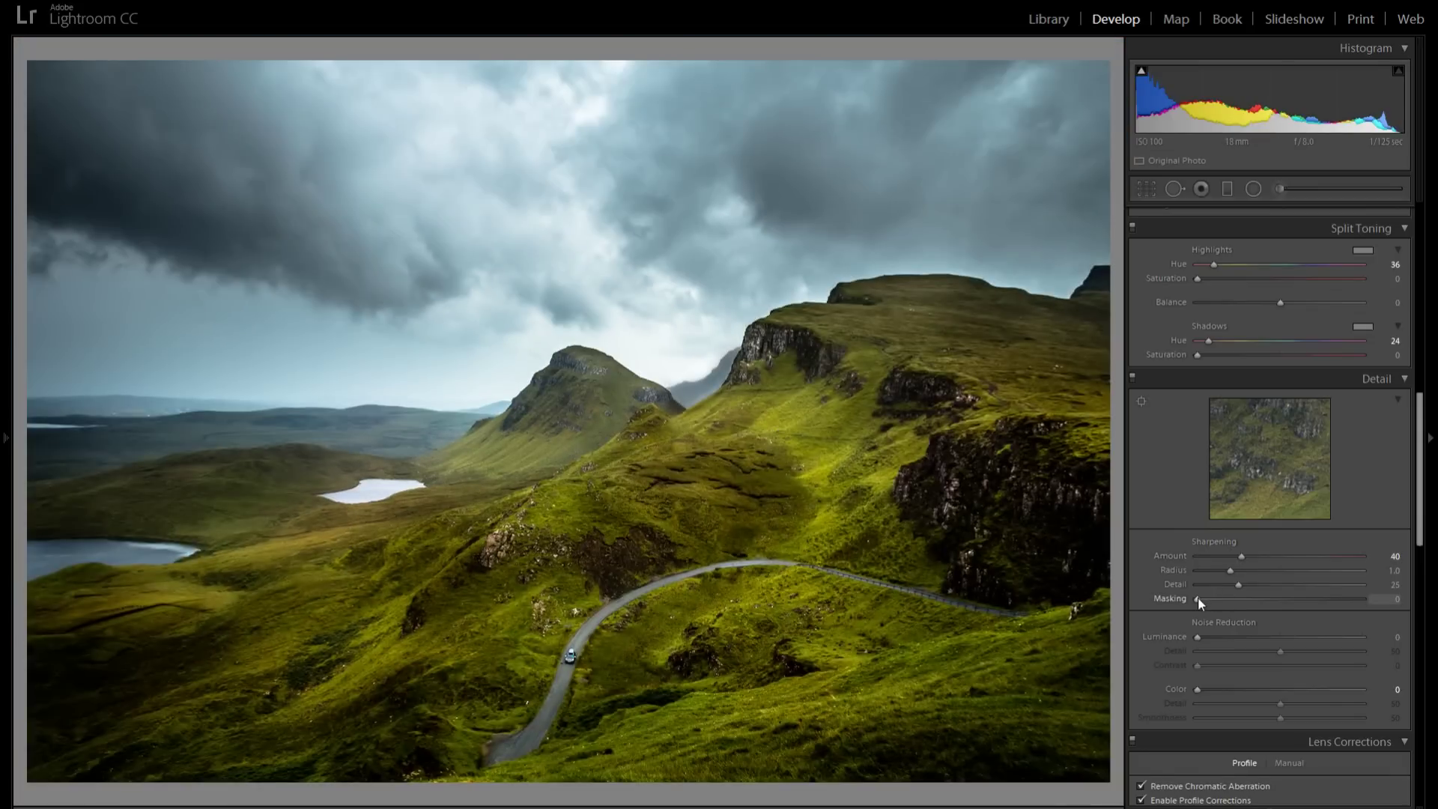
# Set the sharpening Masking to 50 while previewing the mask, and check the sky up close
pyautogui.press('alt')
pyautogui.moveTo(1197, 598); pyautogui.dragTo(1292, 598)
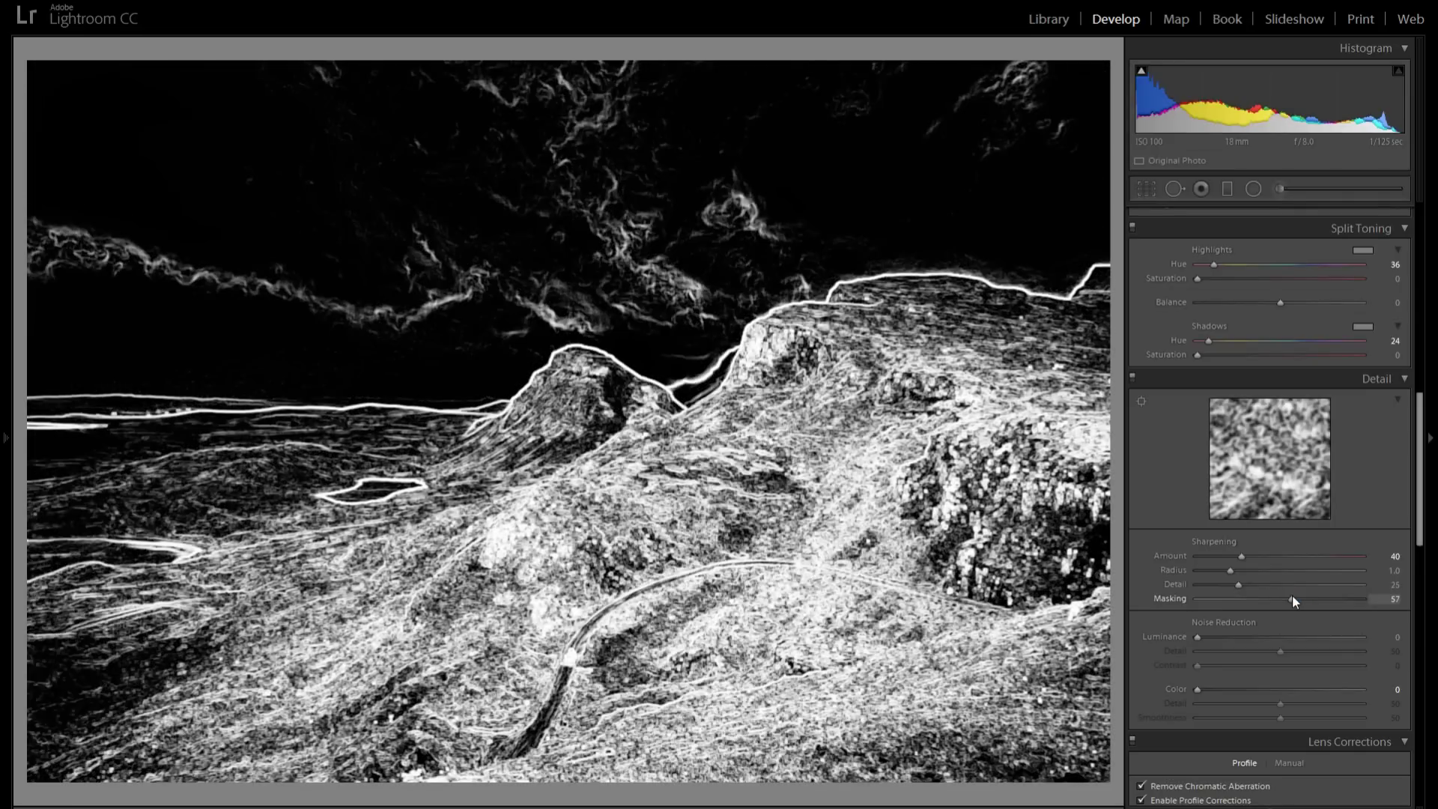
pyautogui.moveTo(1292, 595); pyautogui.dragTo(1280, 599)
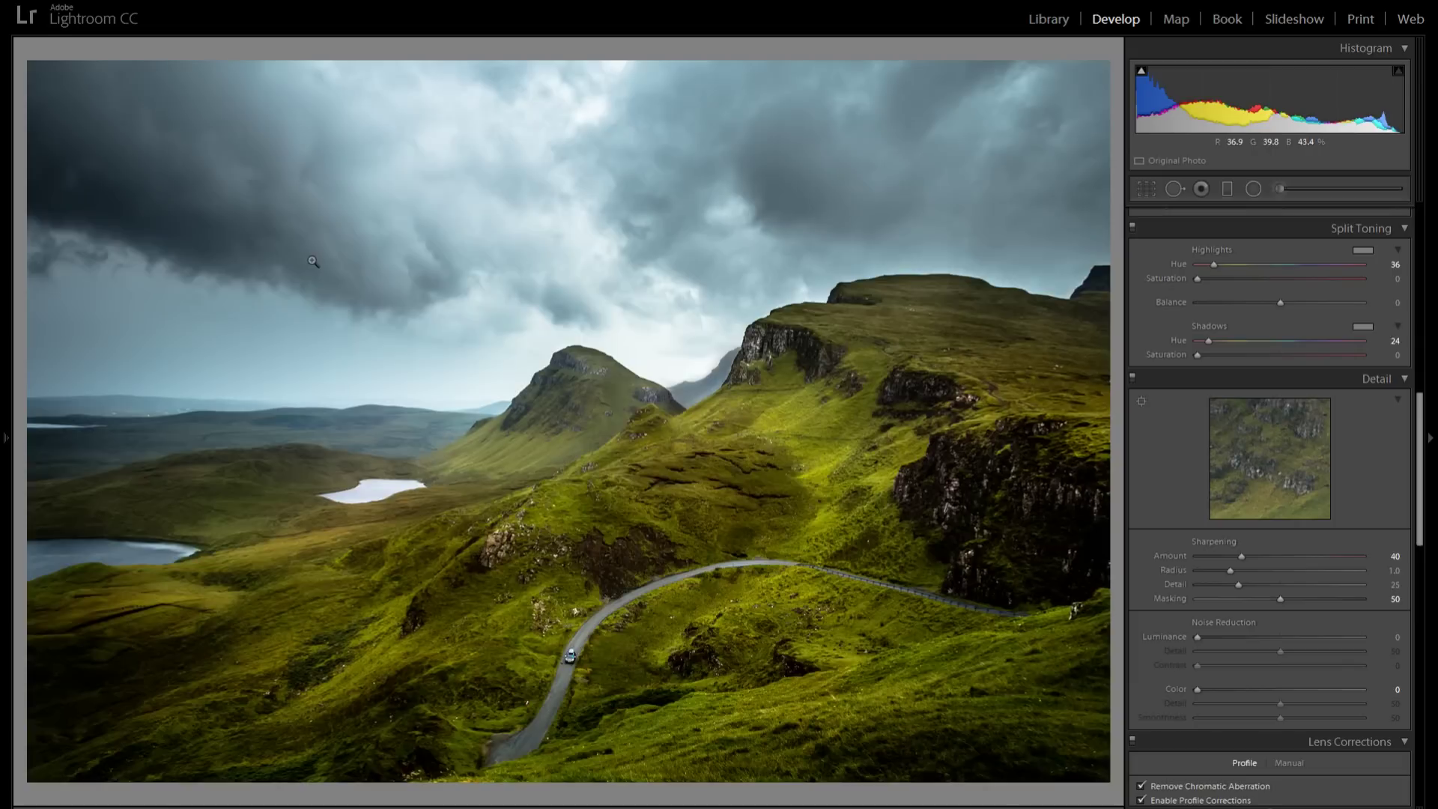
pyautogui.click(271, 337)
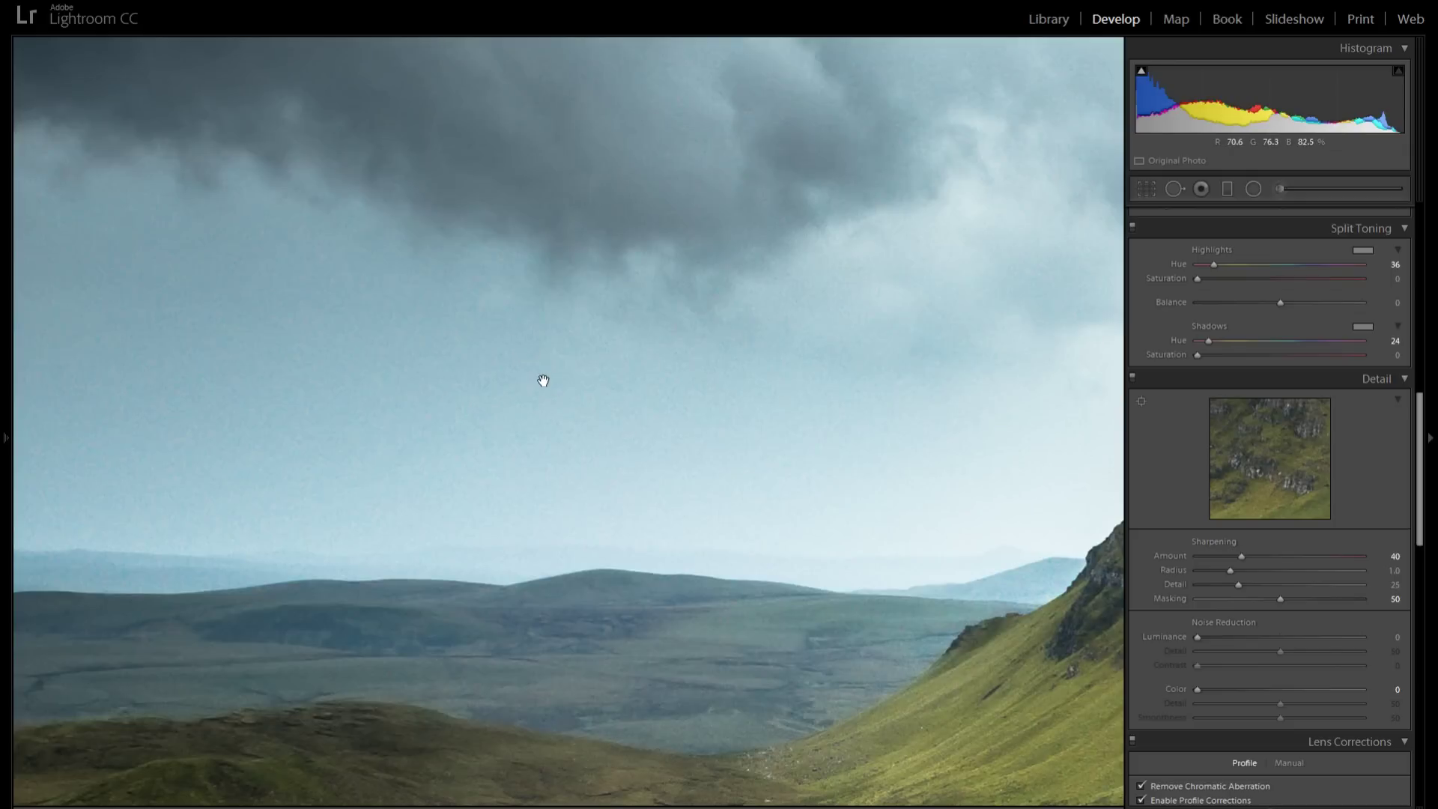
# Fine-tune the sharpening Masking to 47 with the black-and-white mask preview
pyautogui.moveTo(1279, 599)
pyautogui.mouseDown()
pyautogui.moveTo(1310, 602)
pyautogui.moveTo(1294, 599)
pyautogui.mouseUp()
pyautogui.press('alt')
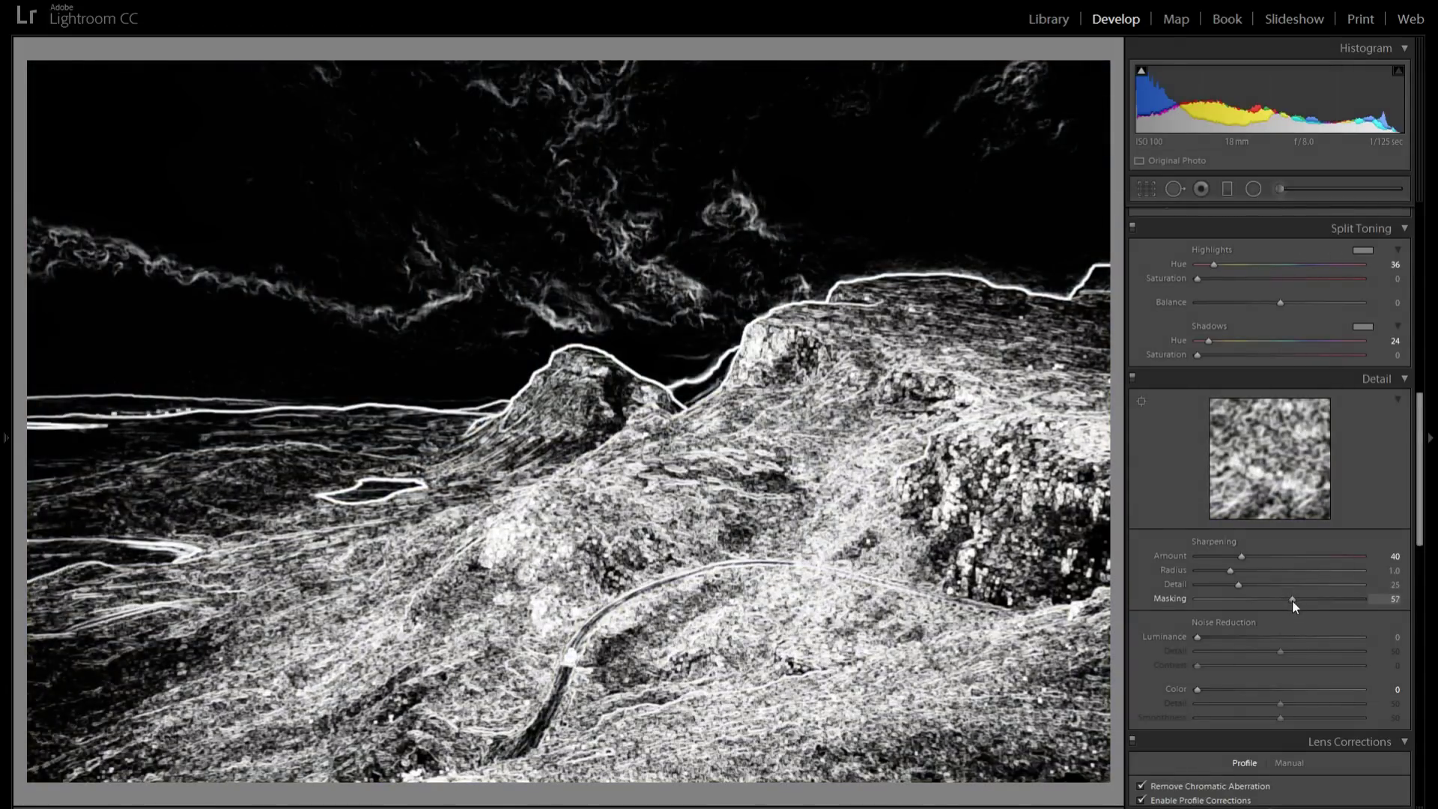
pyautogui.moveTo(1283, 601); pyautogui.dragTo(1274, 601)
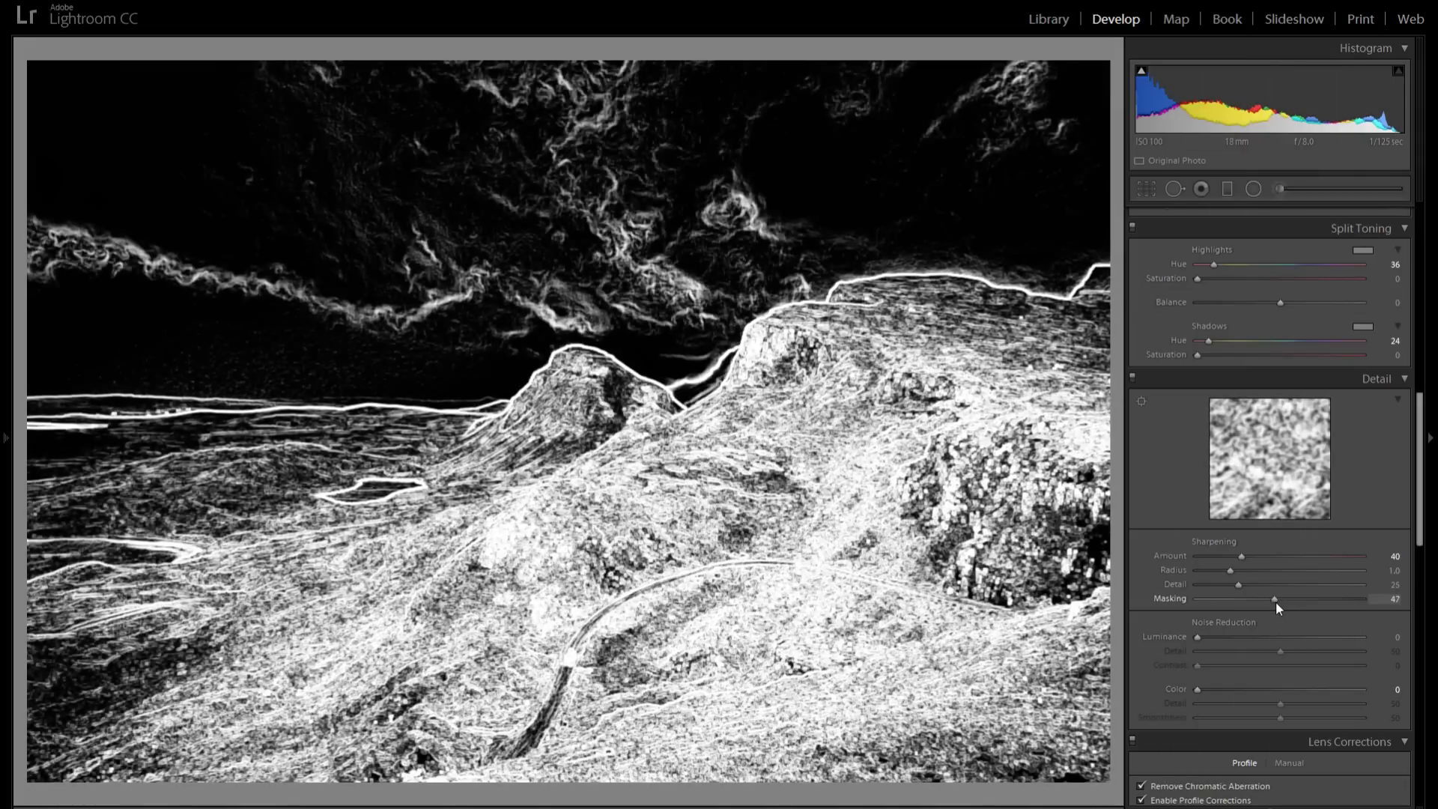
pyautogui.moveTo(1274, 601); pyautogui.dragTo(1275, 600)
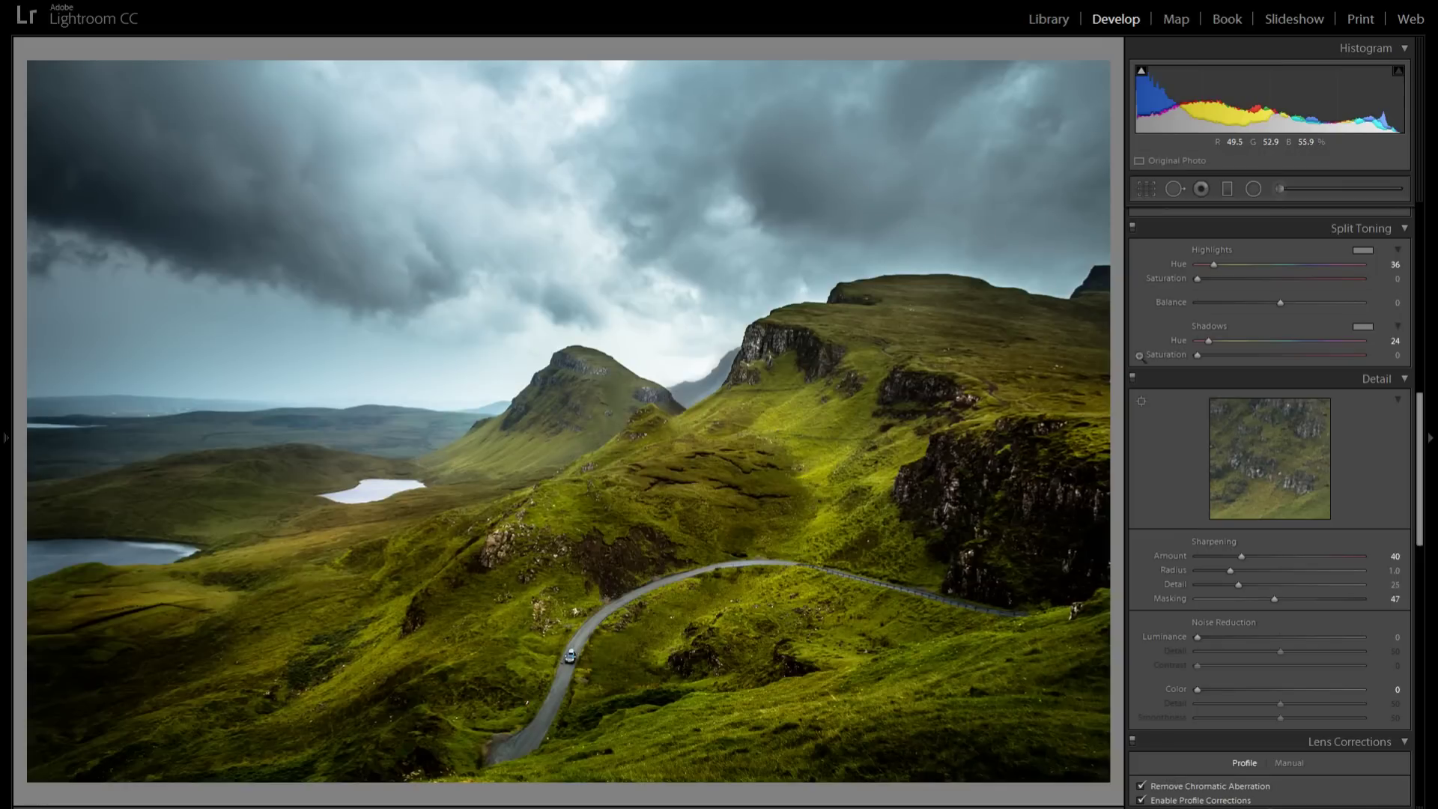
pyautogui.keyDown('alt'); pyautogui.click(1273, 598); pyautogui.keyUp('alt')
# Zoom in on the hills and set the Luminance noise reduction to 16
pyautogui.moveTo(1419, 471); pyautogui.dragTo(1421, 506)
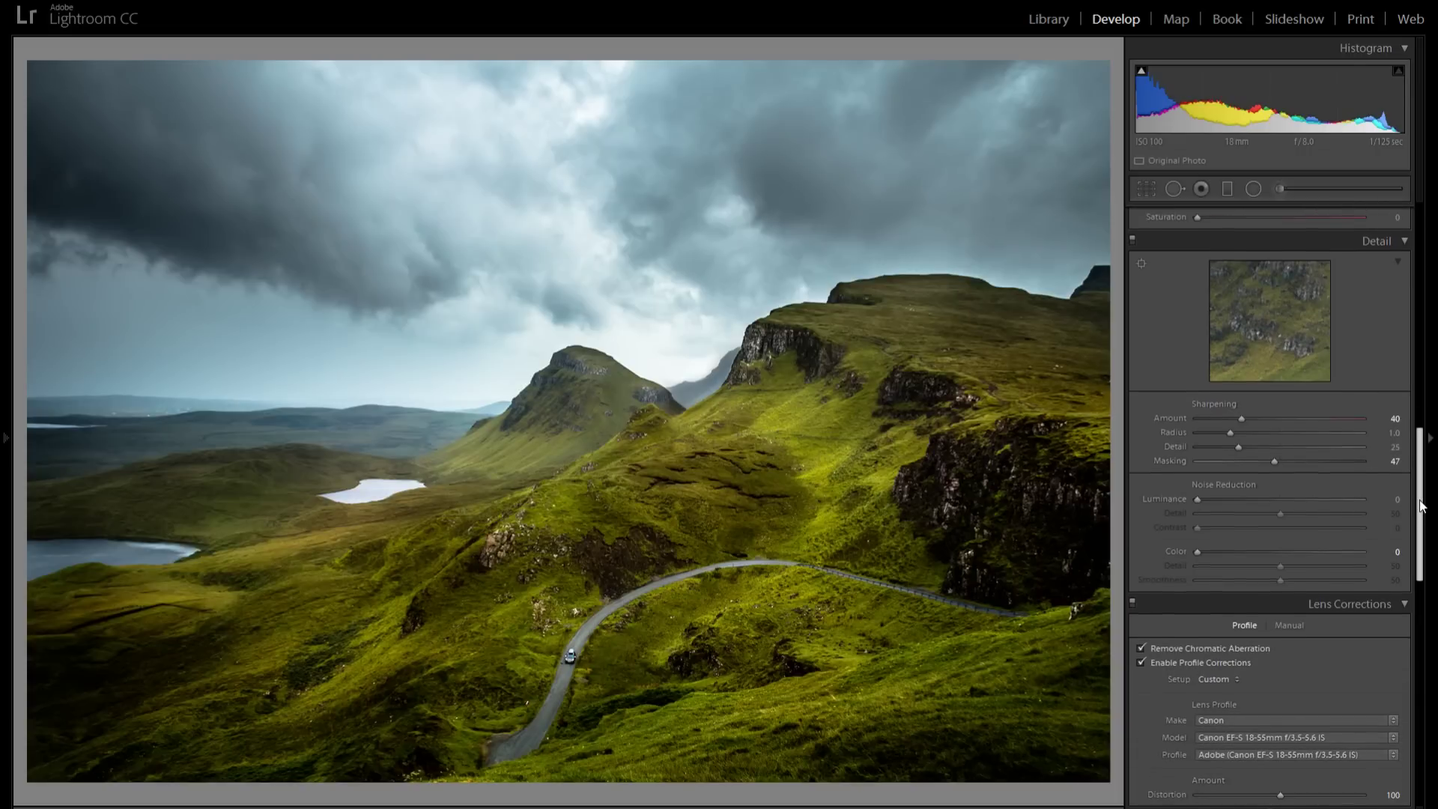
pyautogui.click(611, 507)
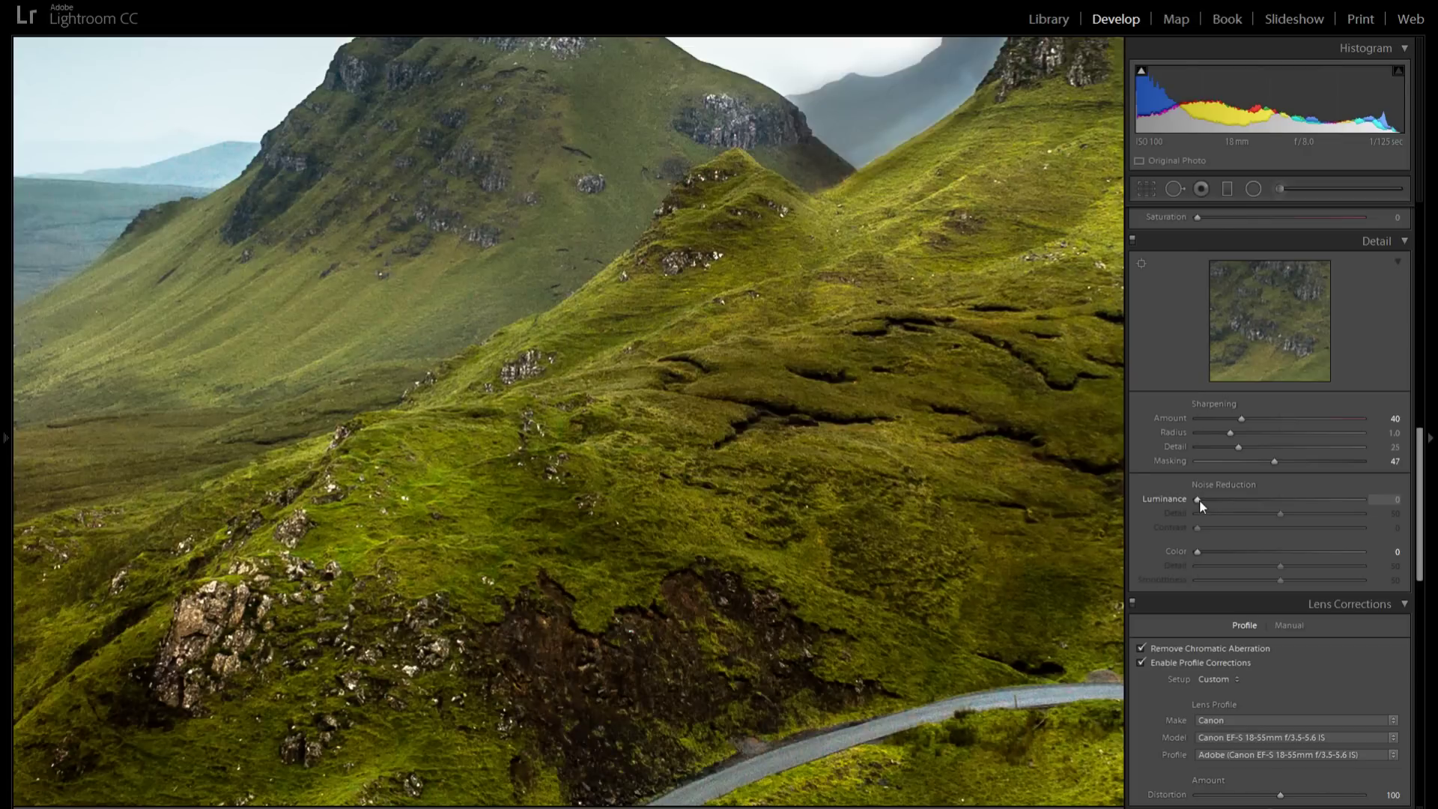
pyautogui.moveTo(1198, 500); pyautogui.dragTo(1205, 501)
pyautogui.doubleClick(1143, 498)
pyautogui.click(1223, 497)
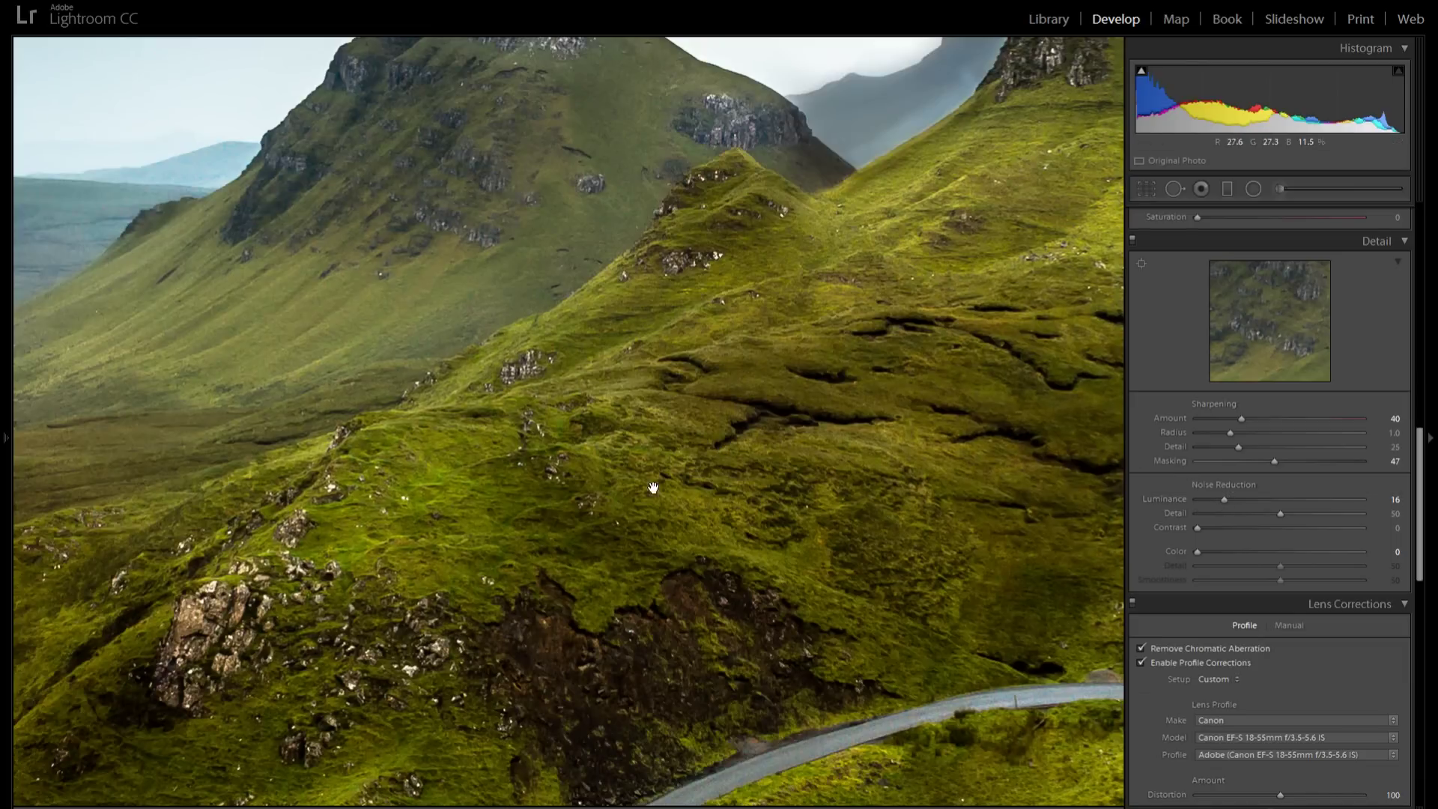
# Inspect the hillside up close, try a Luminance noise reduction of 55, and return it to 0
pyautogui.moveTo(656, 500); pyautogui.dragTo(797, 438)
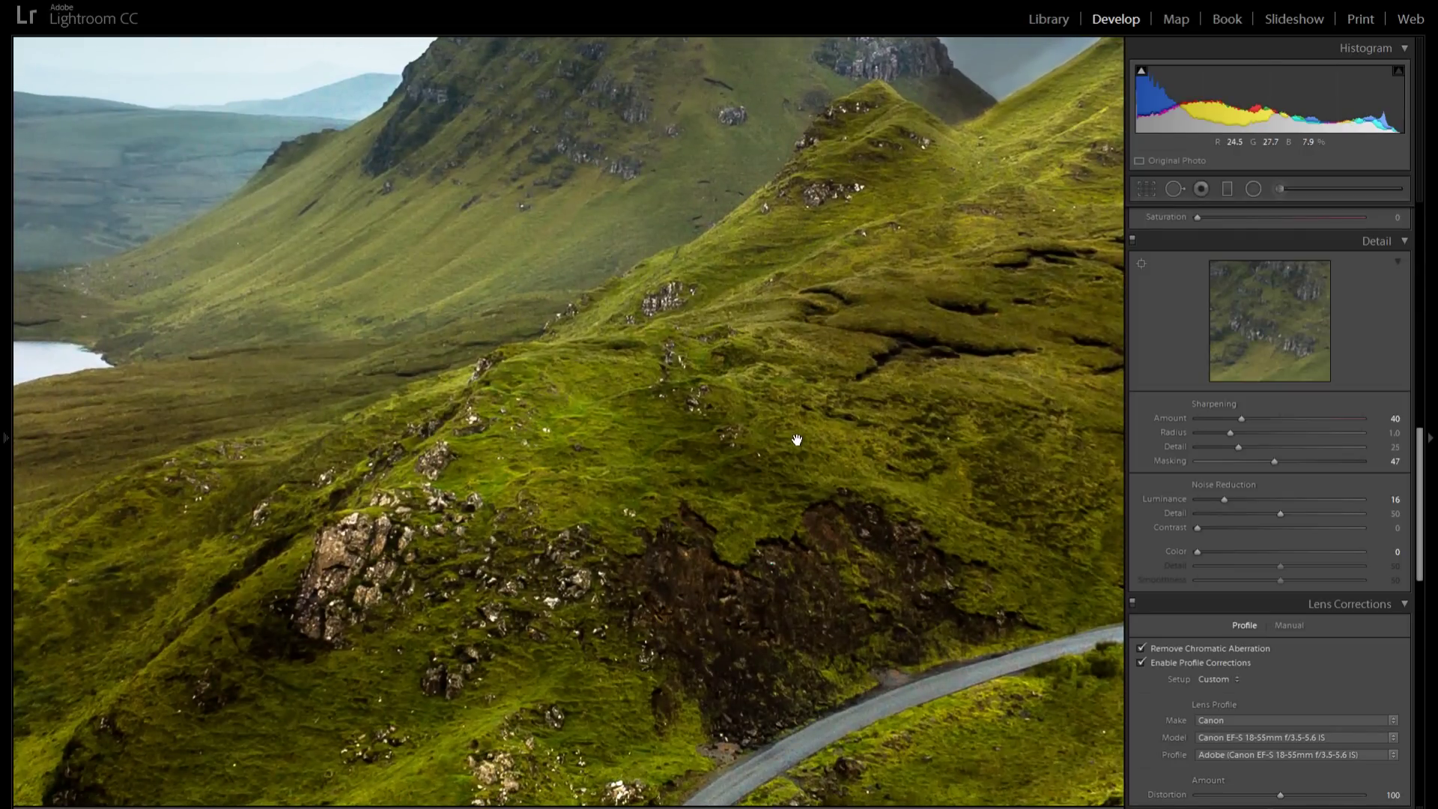
pyautogui.moveTo(825, 426); pyautogui.dragTo(908, 504)
pyautogui.moveTo(847, 552); pyautogui.dragTo(726, 383)
pyautogui.click(892, 475)
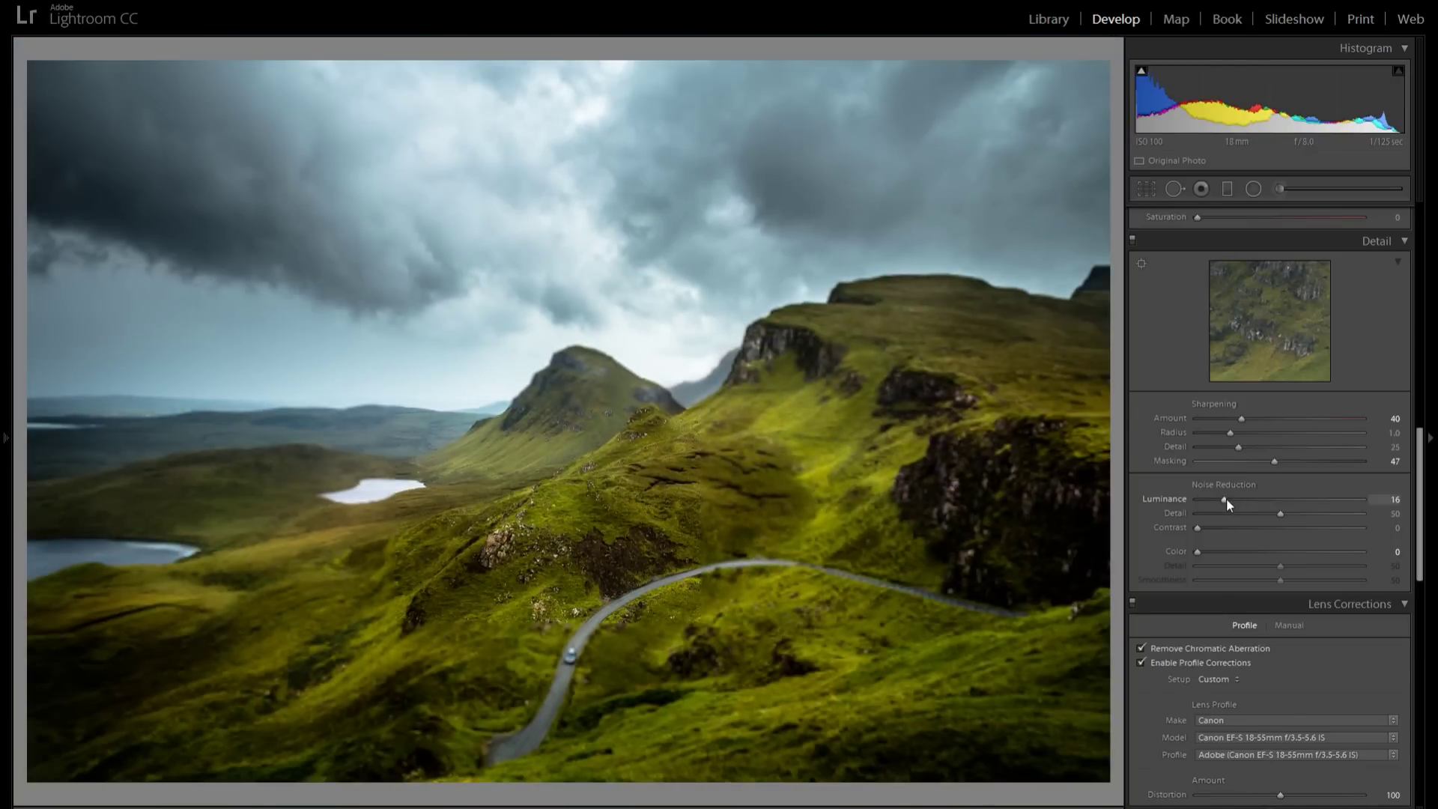
pyautogui.click(656, 582)
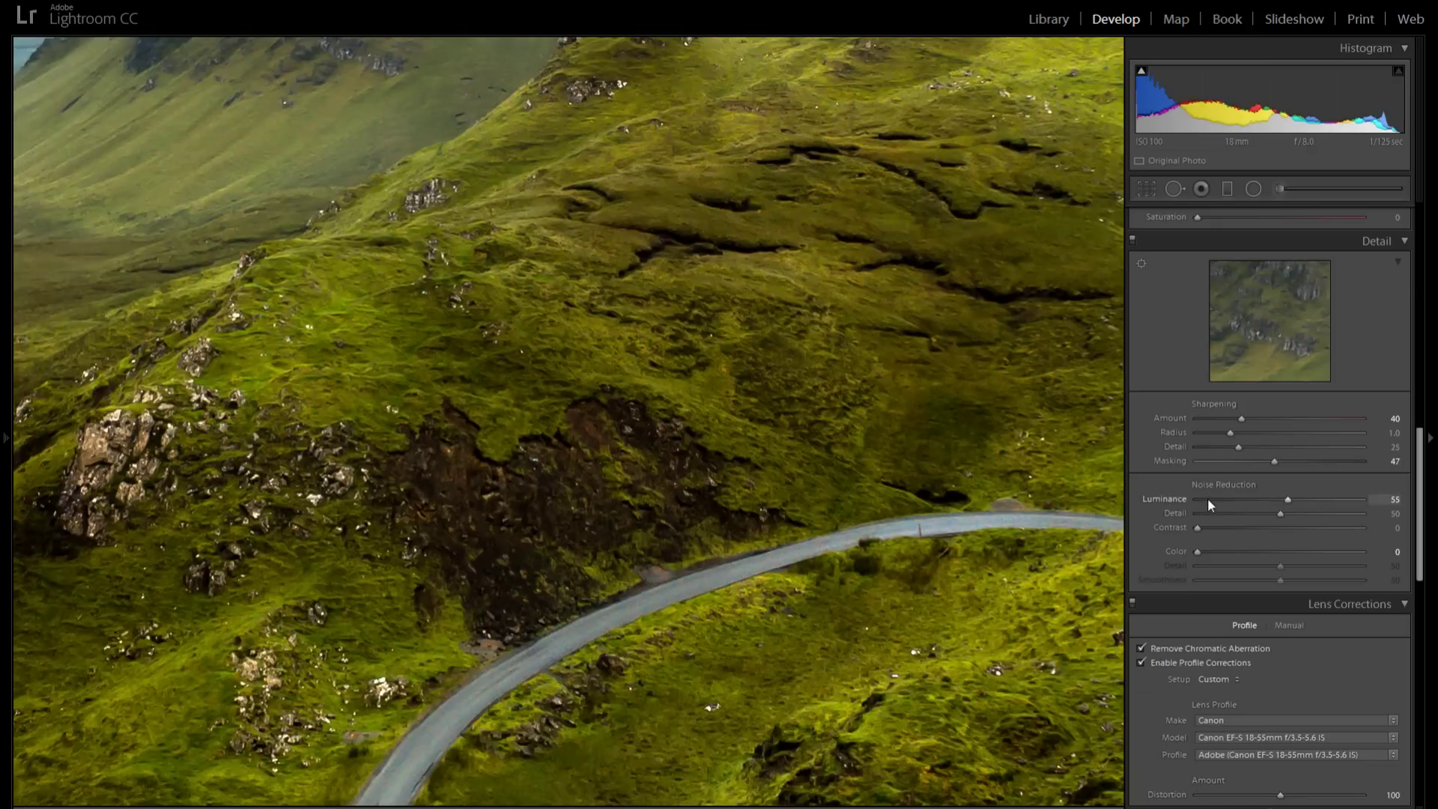
pyautogui.moveTo(1205, 501); pyautogui.dragTo(1171, 496)
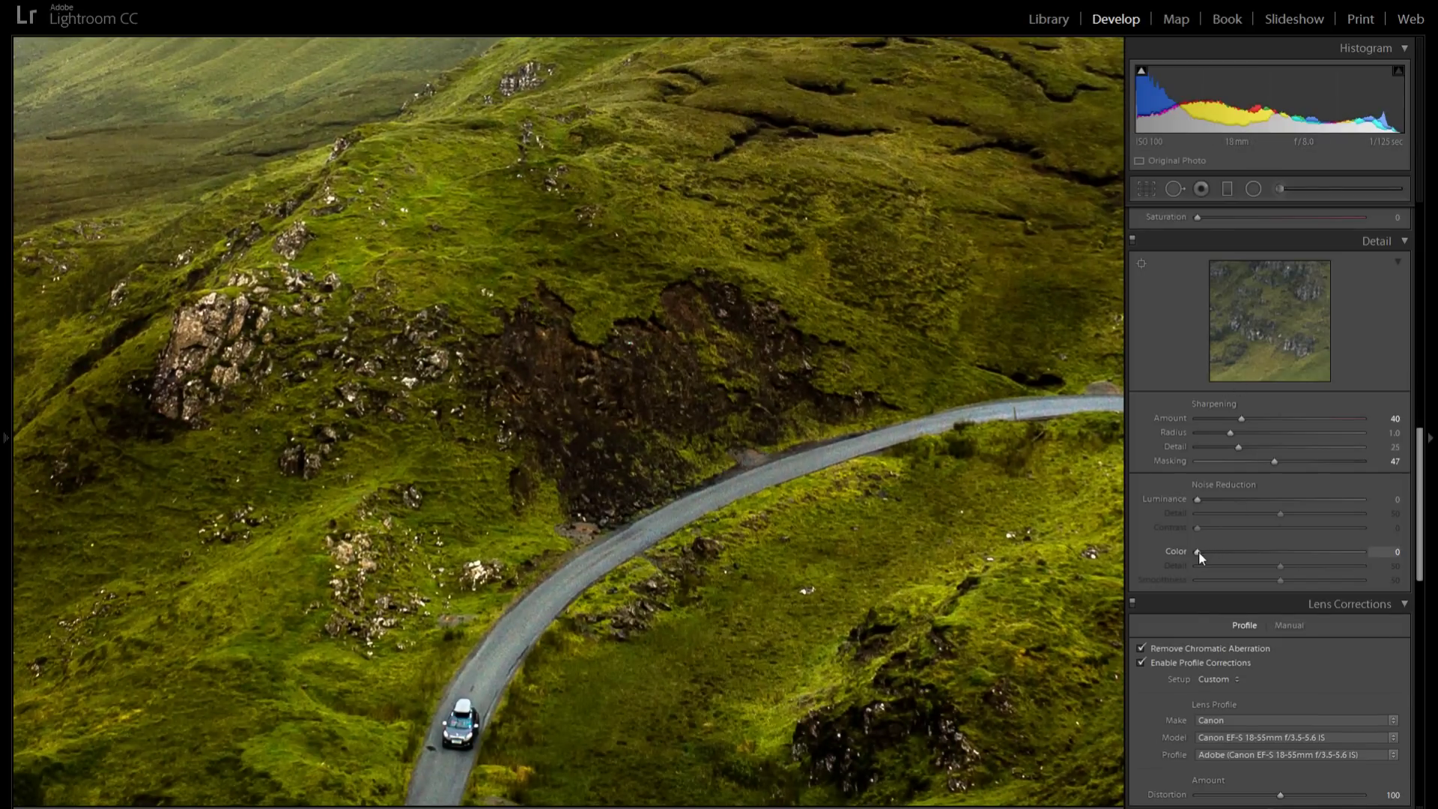
# Try different Color noise reduction strengths and set it to 100
pyautogui.moveTo(1197, 552); pyautogui.dragTo(1186, 551)
pyautogui.moveTo(1198, 552); pyautogui.dragTo(1207, 551)
pyautogui.moveTo(1207, 551); pyautogui.dragTo(1245, 554)
pyautogui.moveTo(1278, 551); pyautogui.dragTo(1282, 552)
pyautogui.moveTo(1284, 551); pyautogui.dragTo(1403, 553)
pyautogui.doubleClick(1179, 552)
pyautogui.moveTo(1238, 552); pyautogui.dragTo(1432, 531)
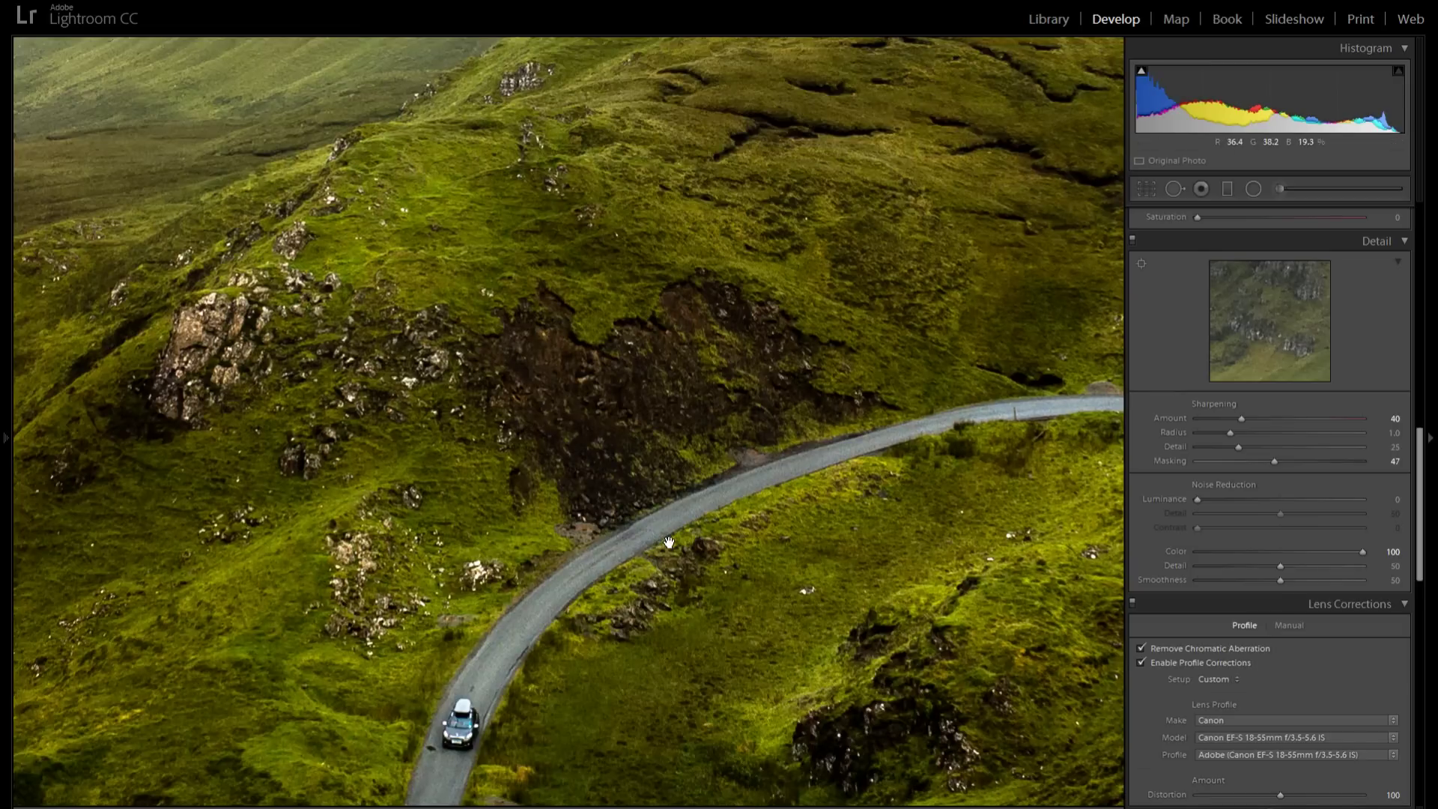
# Set the Color noise reduction Smoothness to 70 and inspect the lake, hills and road up close
pyautogui.moveTo(397, 300); pyautogui.dragTo(603, 512)
pyautogui.moveTo(462, 372); pyautogui.dragTo(641, 379)
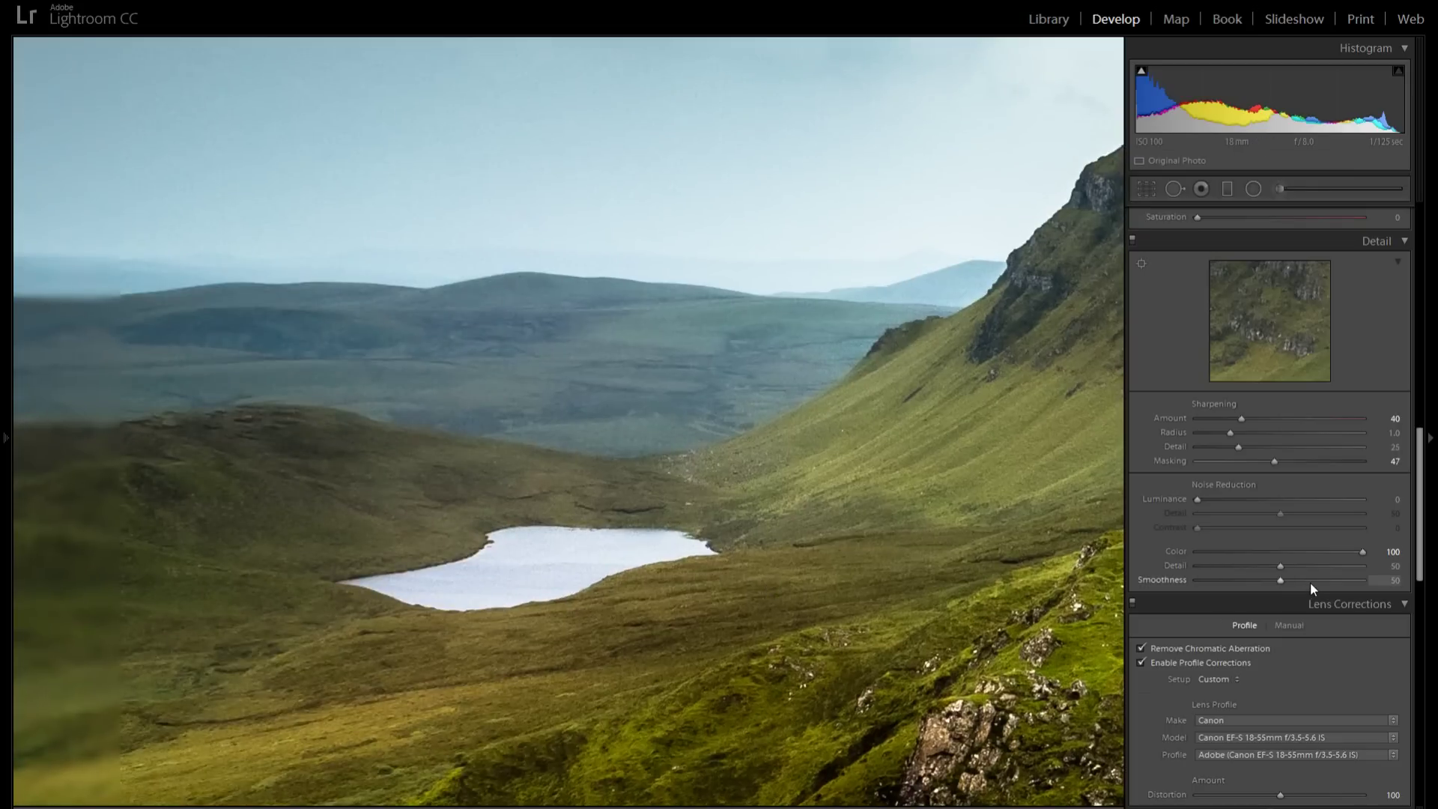
pyautogui.click(1312, 582)
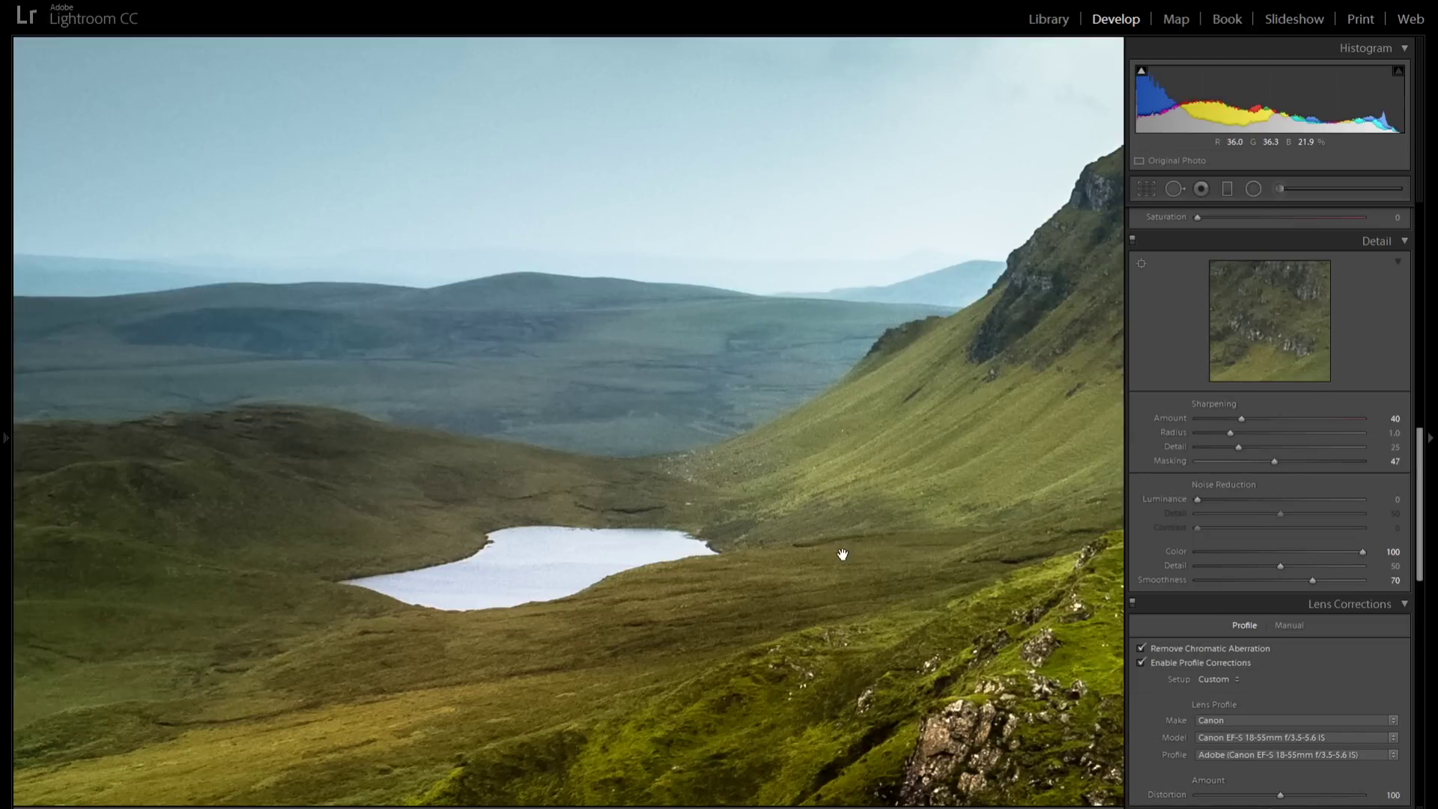
pyautogui.moveTo(902, 561); pyautogui.dragTo(494, 350)
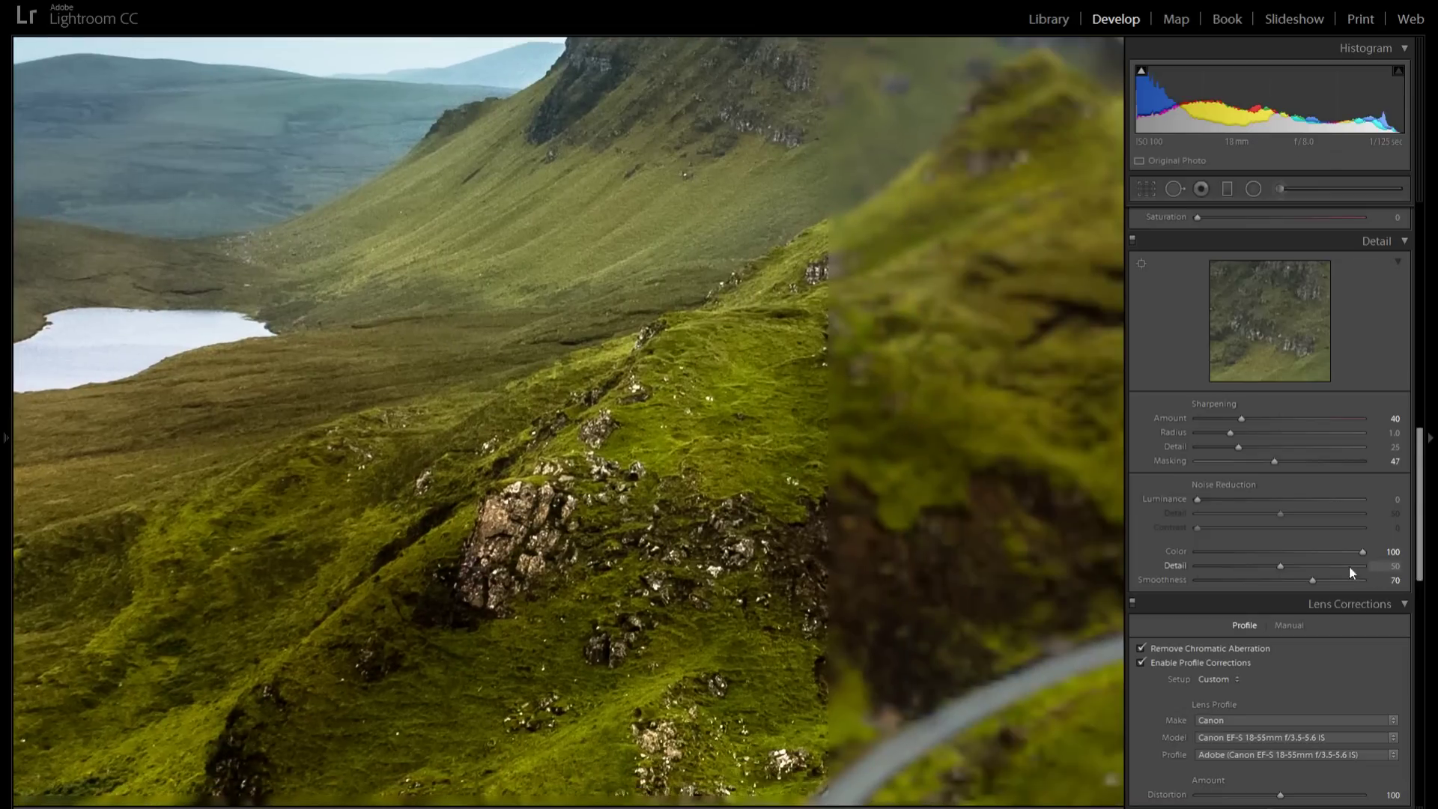
pyautogui.moveTo(832, 545); pyautogui.dragTo(609, 372)
pyautogui.moveTo(751, 411); pyautogui.dragTo(395, 434)
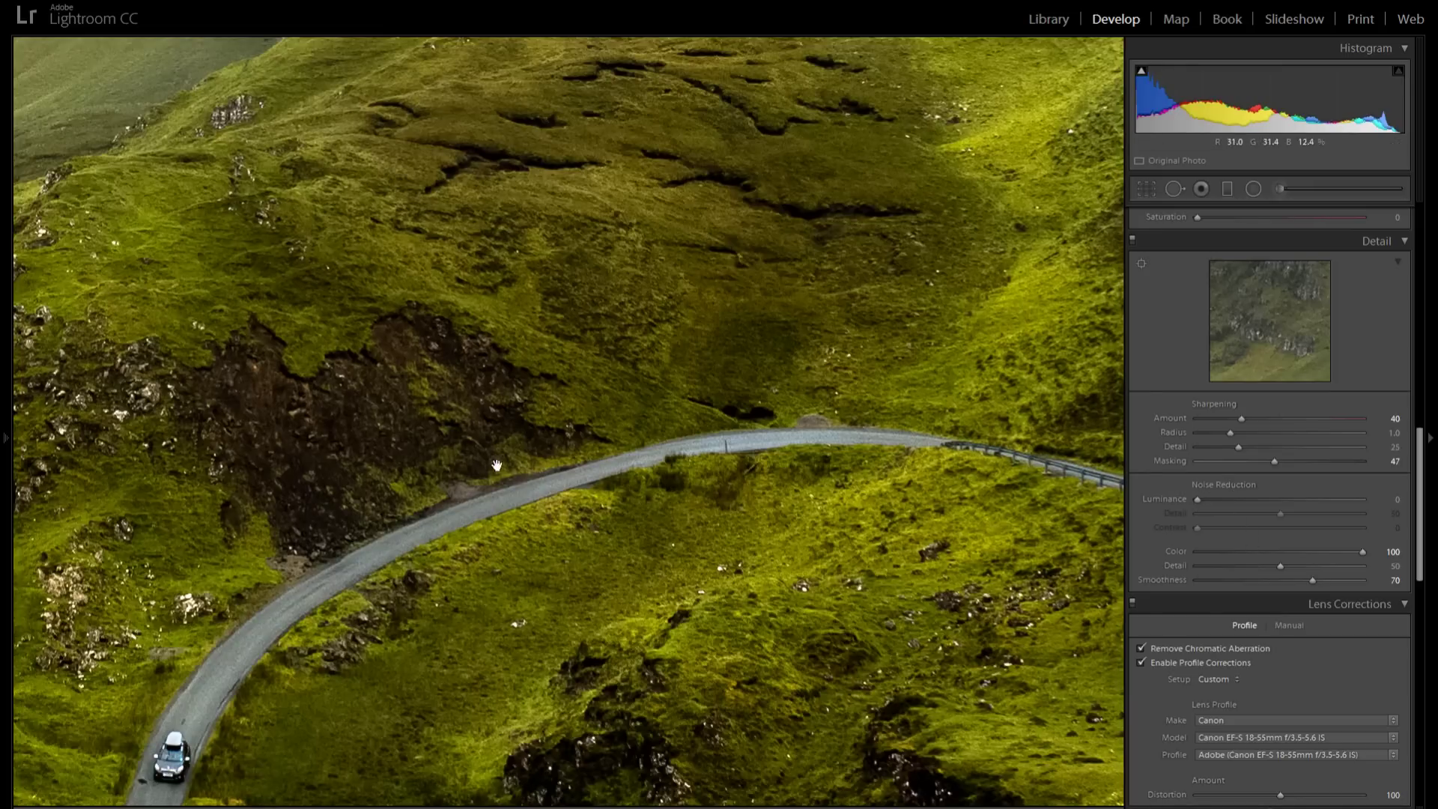
pyautogui.moveTo(465, 496); pyautogui.dragTo(591, 539)
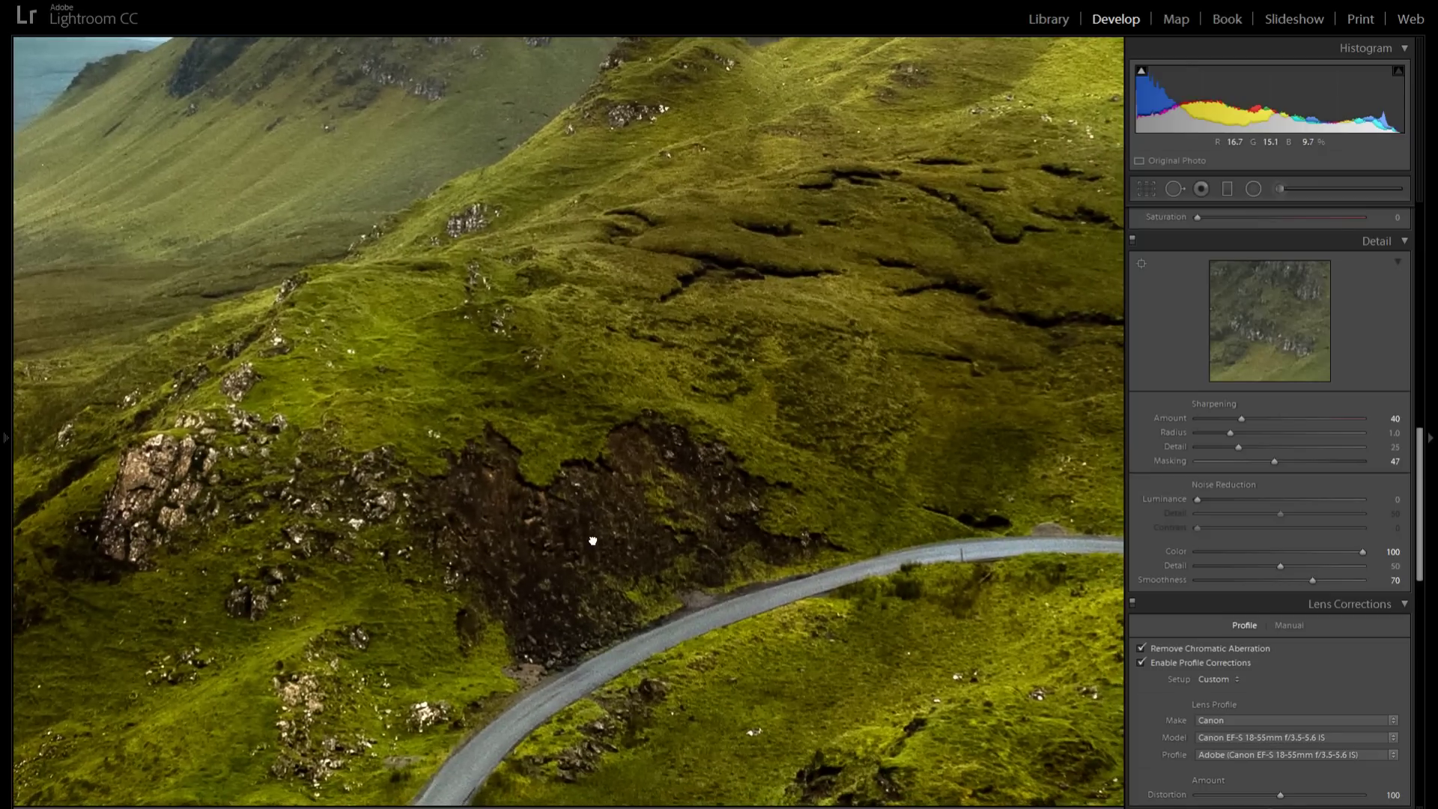
pyautogui.click(574, 541)
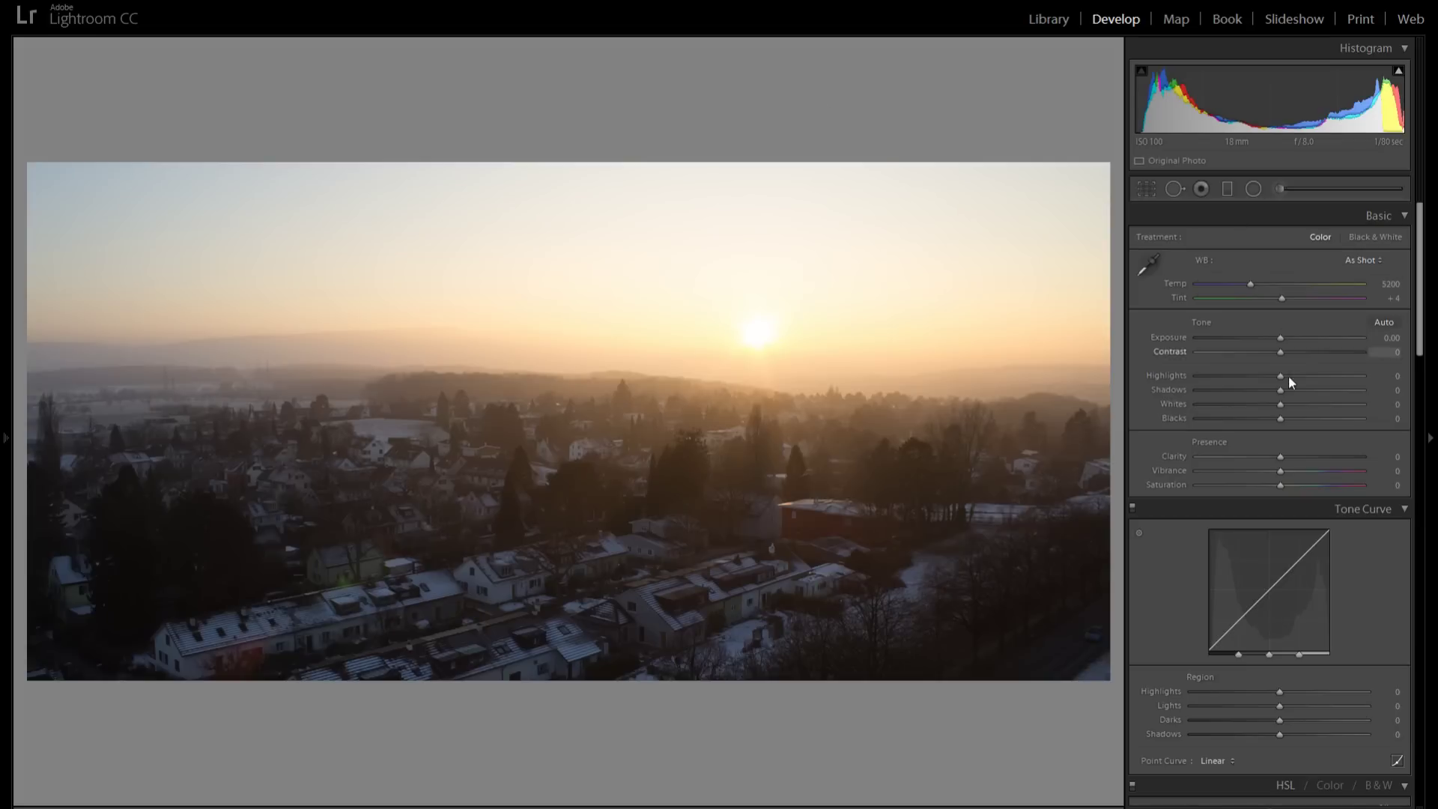
# Set the sunset town photo's Highlights to -100 and Shadows to +60
pyautogui.moveTo(1288, 375); pyautogui.dragTo(1323, 389)
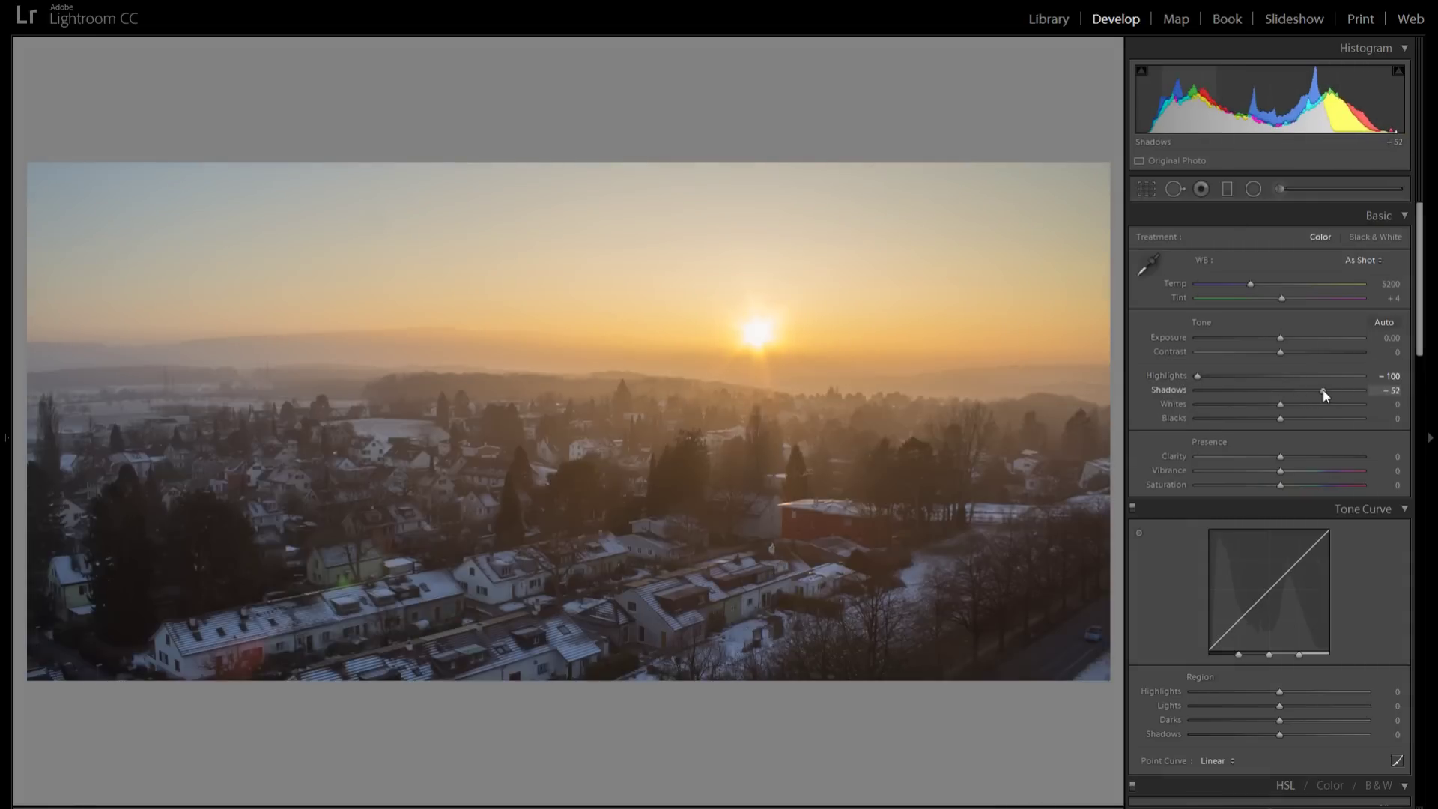
pyautogui.moveTo(1324, 392); pyautogui.dragTo(1328, 393)
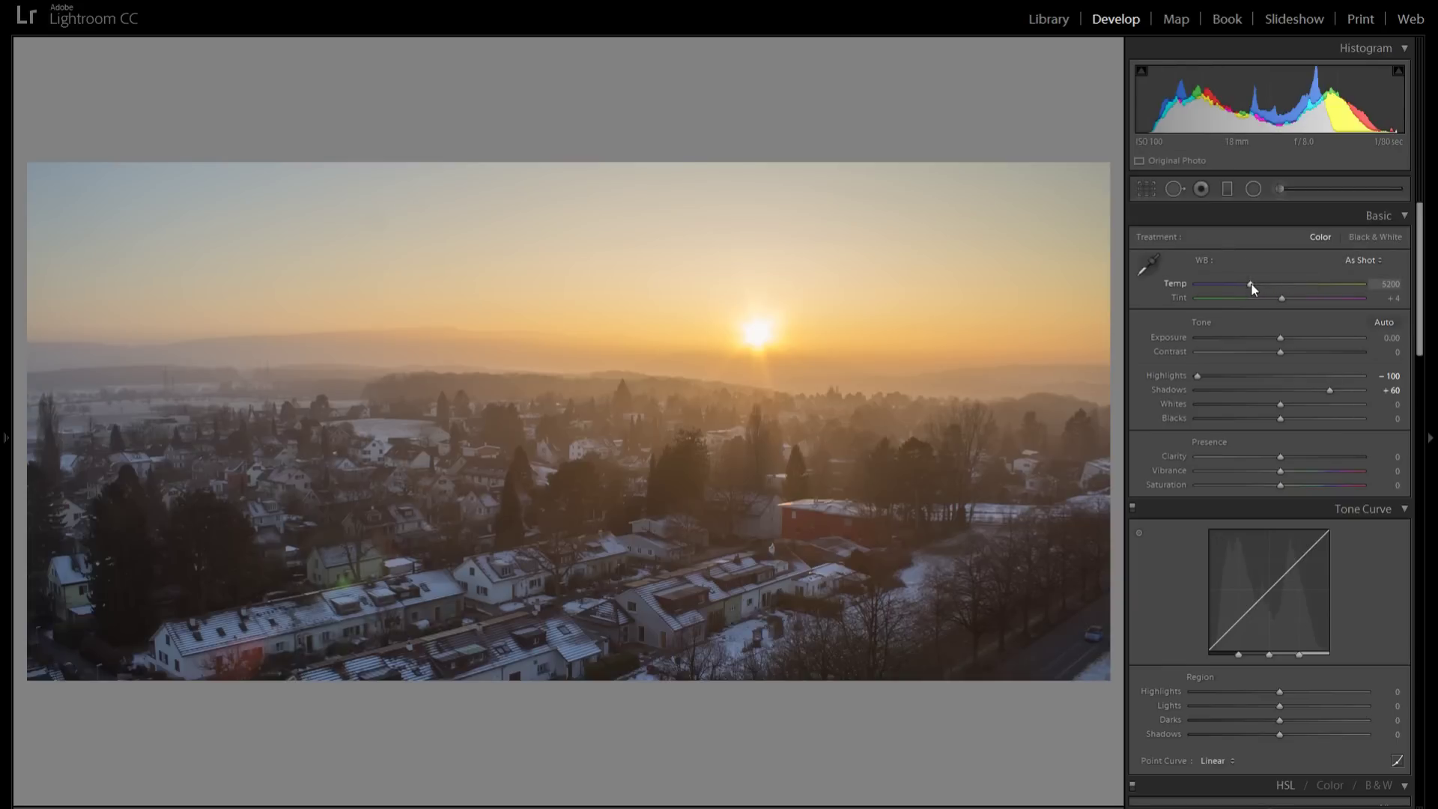
# Try cooler and warmer white balance temperatures on the photo, and set Temp to 3900
pyautogui.moveTo(1251, 285); pyautogui.dragTo(1227, 281)
pyautogui.doubleClick(1184, 281)
pyautogui.moveTo(1256, 286); pyautogui.dragTo(1279, 281)
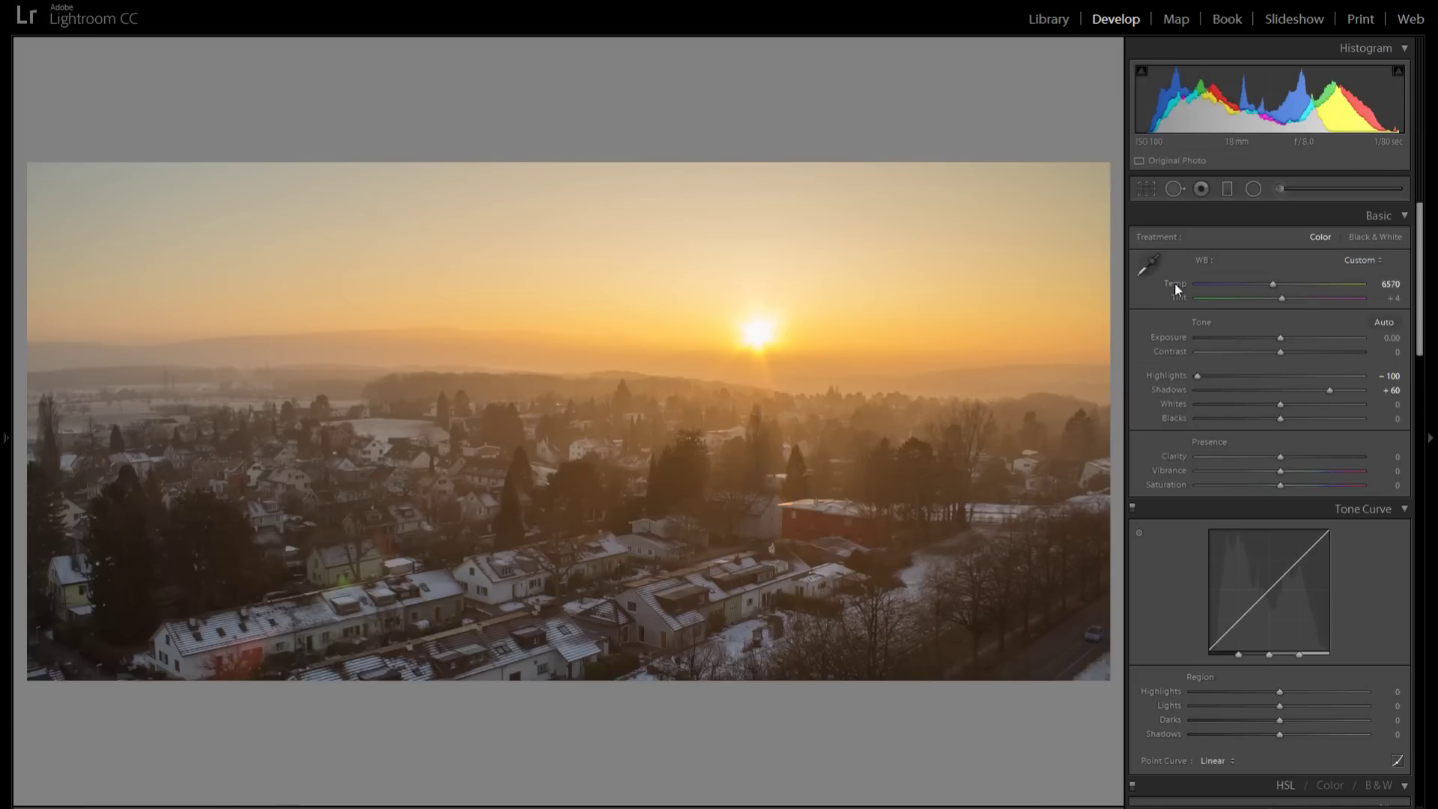
pyautogui.click(1252, 288)
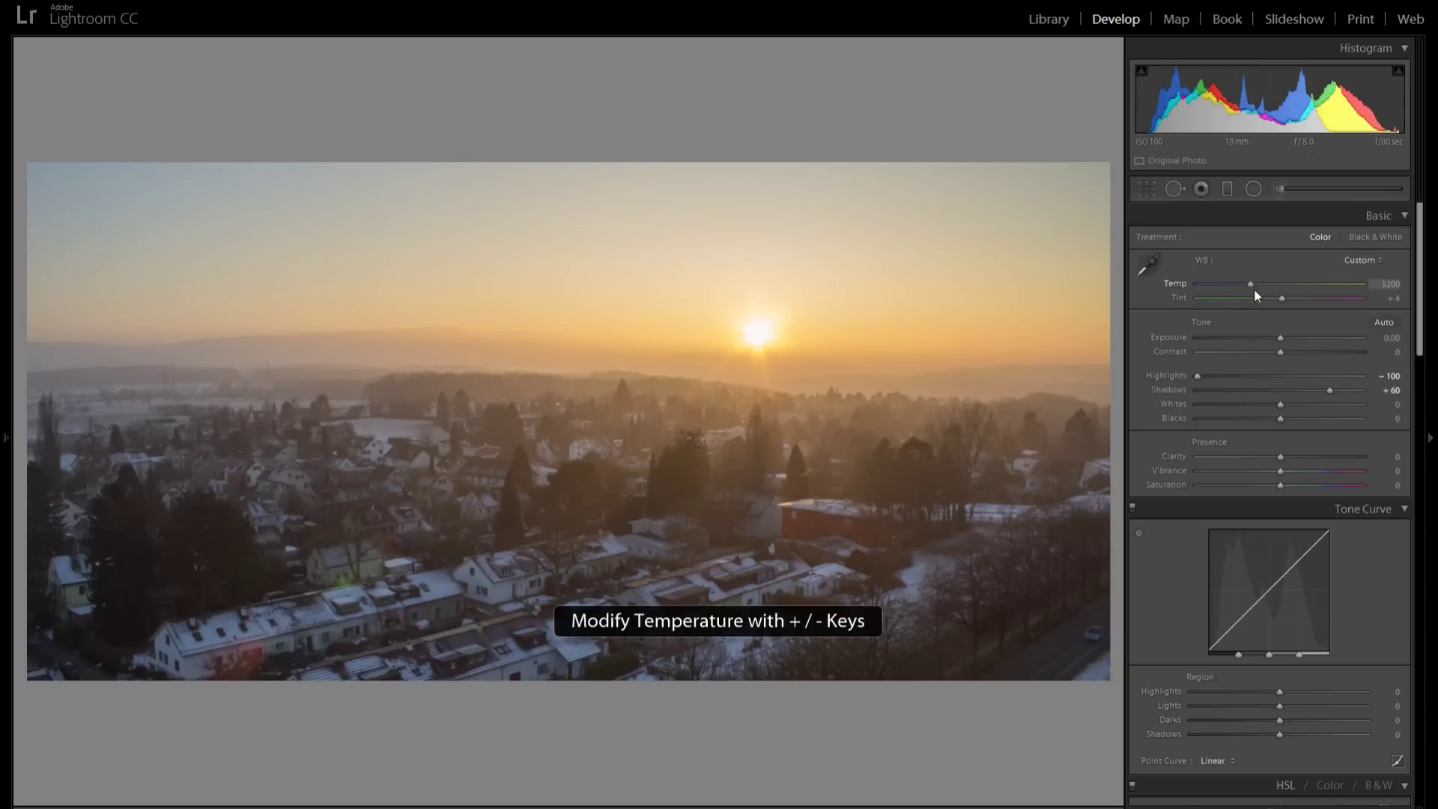
pyautogui.moveTo(1252, 288); pyautogui.dragTo(1229, 282)
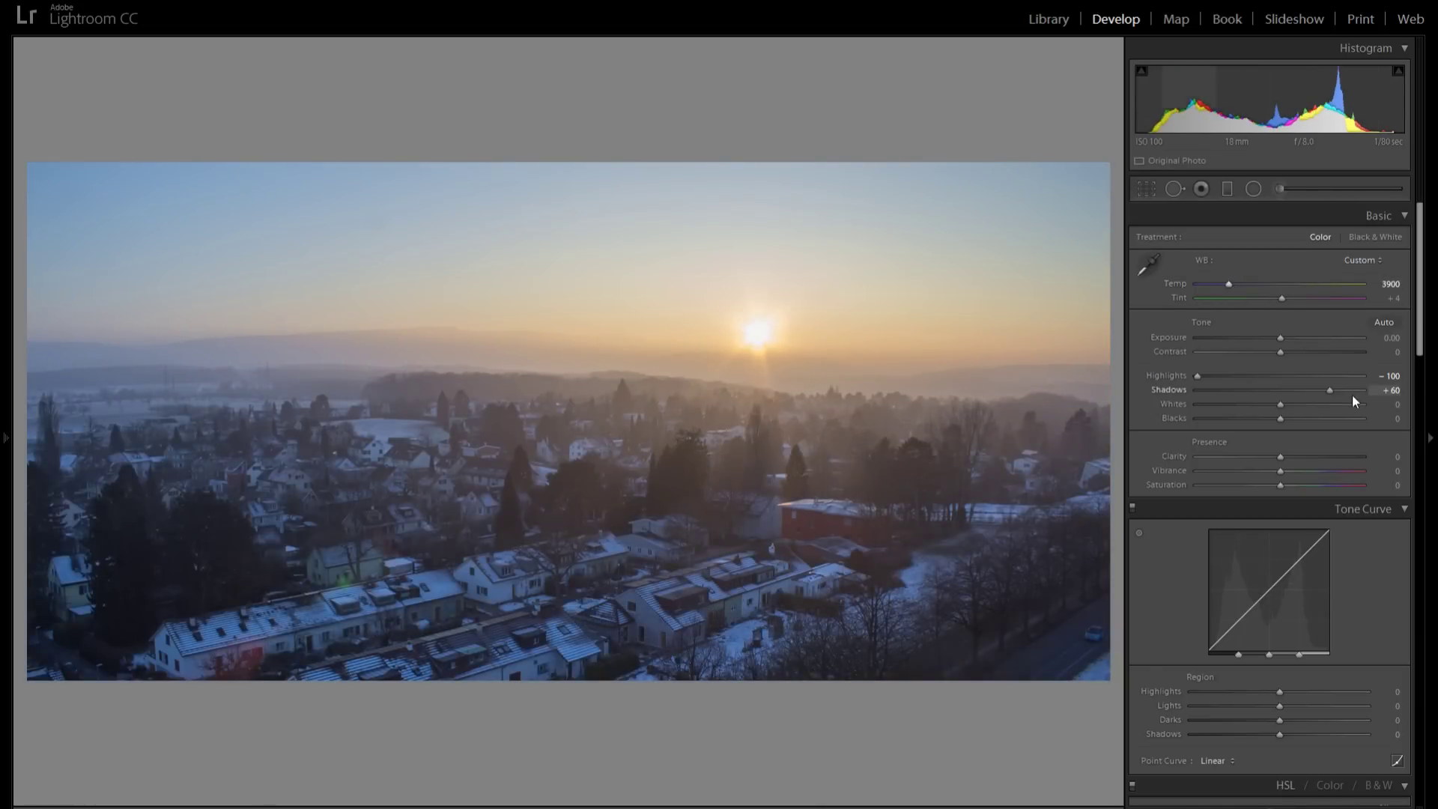
# Split-tone the highlights with a warm orange of Hue 43 and Saturation 60
pyautogui.moveTo(1418, 334); pyautogui.dragTo(1423, 492)
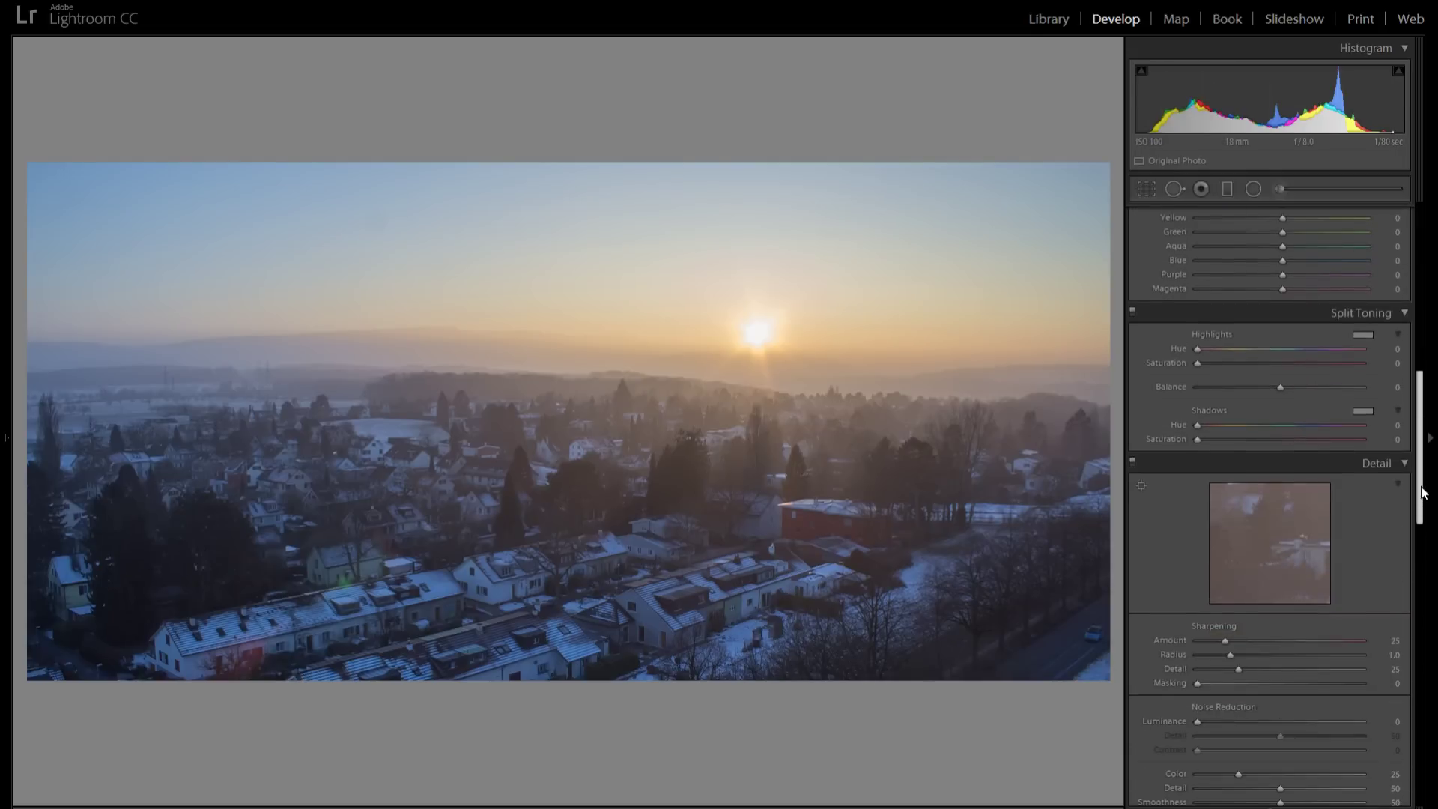
pyautogui.click(1361, 334)
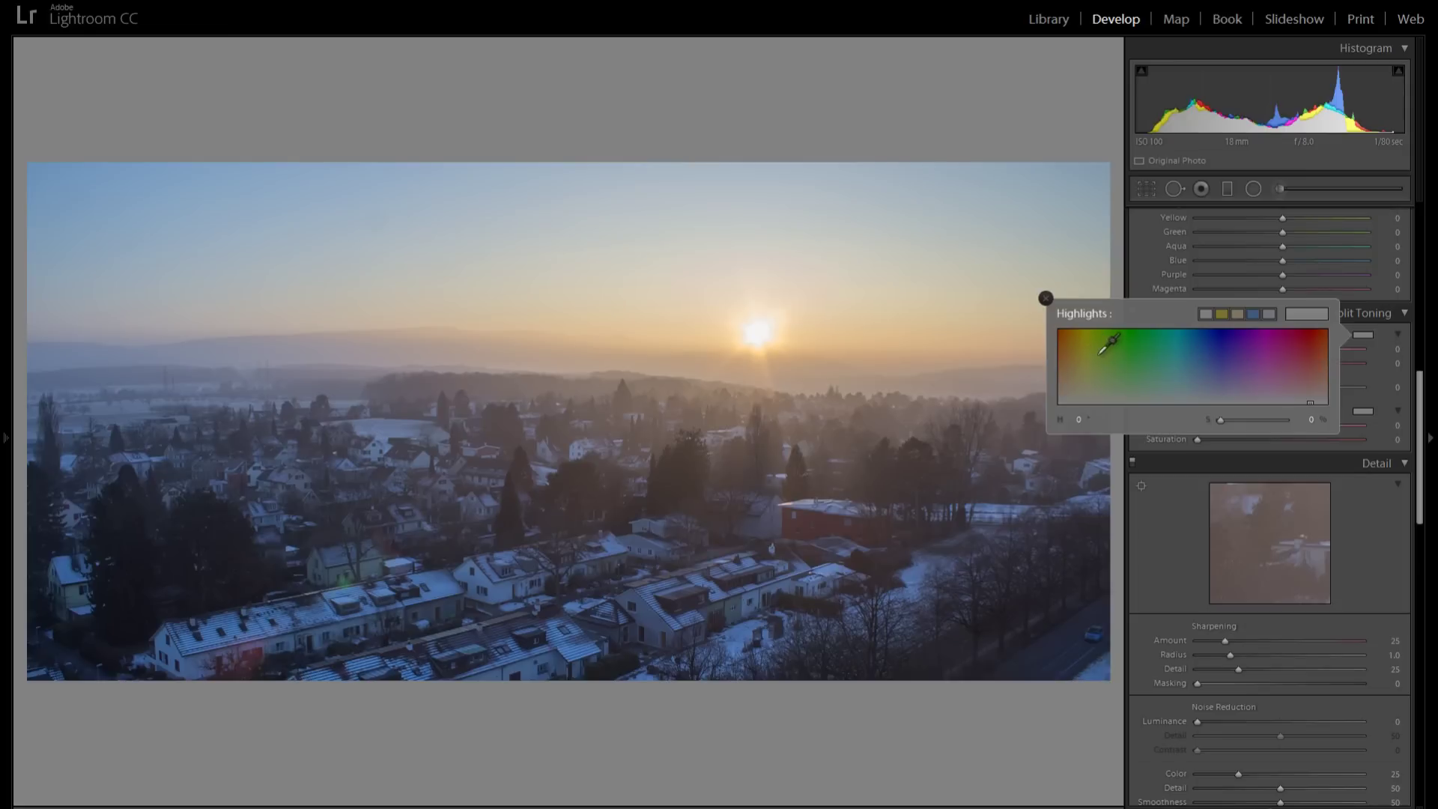
pyautogui.moveTo(1088, 351)
pyautogui.mouseDown()
pyautogui.moveTo(1282, 350)
pyautogui.moveTo(1114, 347)
pyautogui.moveTo(1064, 328)
pyautogui.moveTo(1073, 358)
pyautogui.mouseUp()
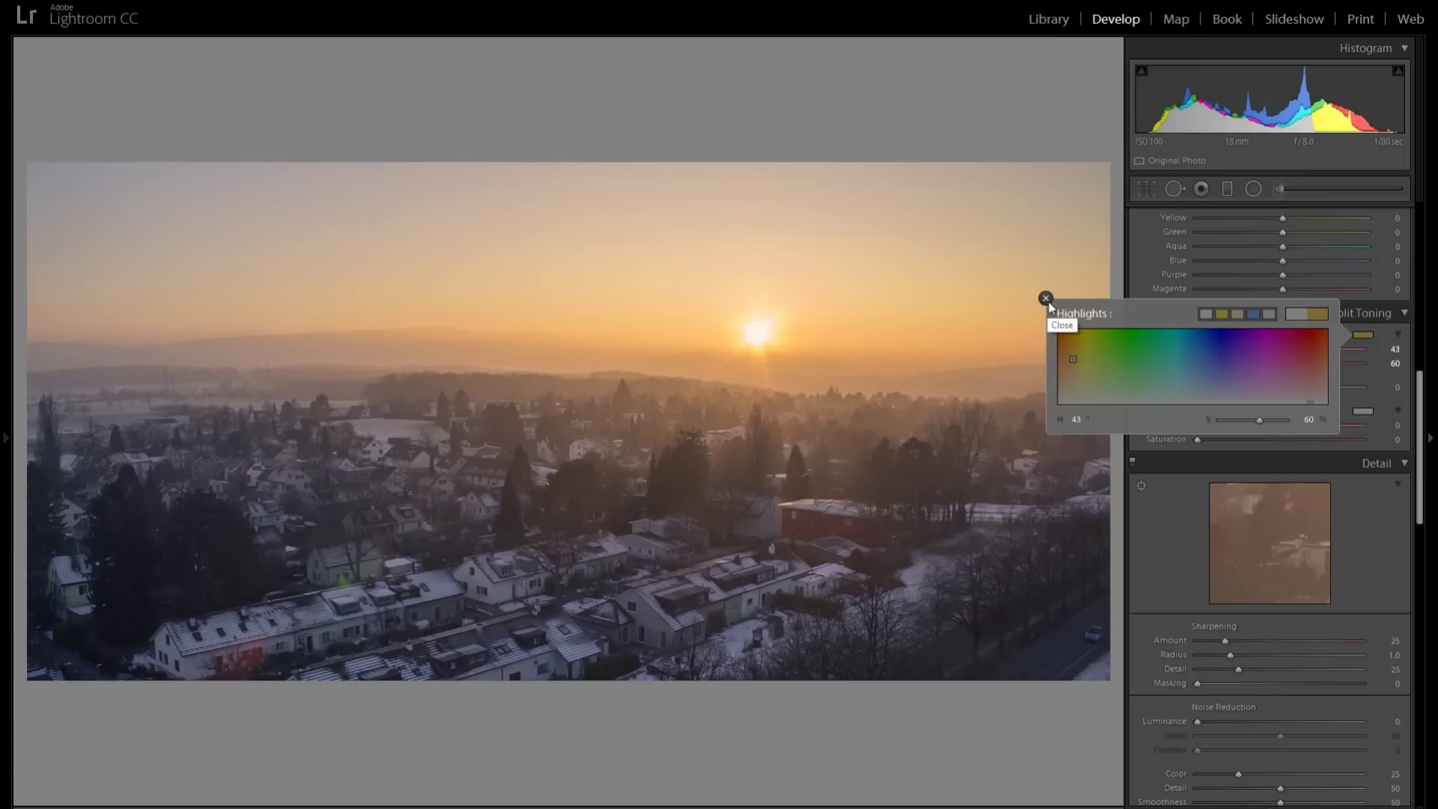
pyautogui.click(1046, 299)
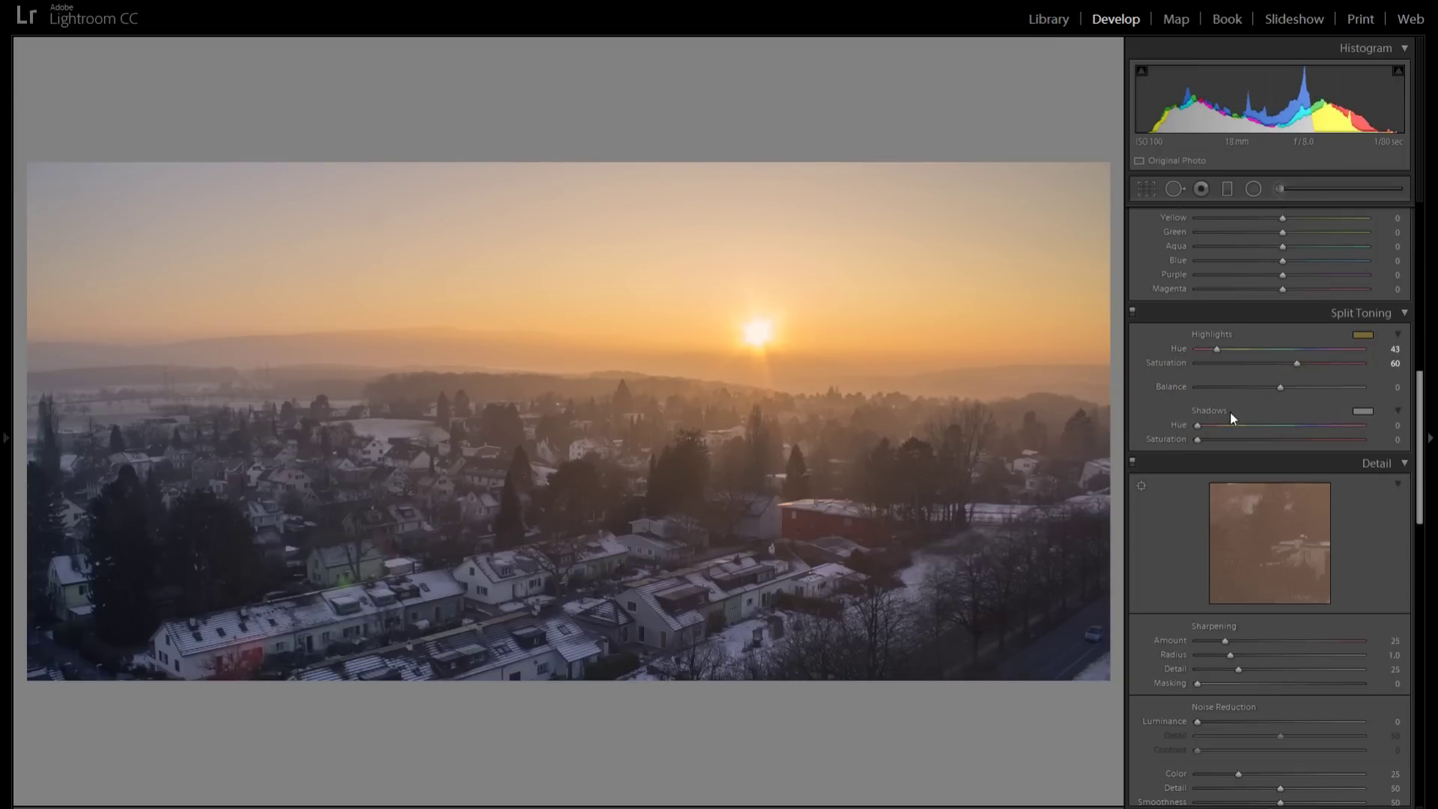
# Split-tone the shadows with a muted blue of Hue 242 and Saturation 16
pyautogui.click(1361, 411)
pyautogui.moveTo(1210, 453)
pyautogui.mouseDown()
pyautogui.moveTo(1220, 435)
pyautogui.moveTo(1221, 468)
pyautogui.mouseUp()
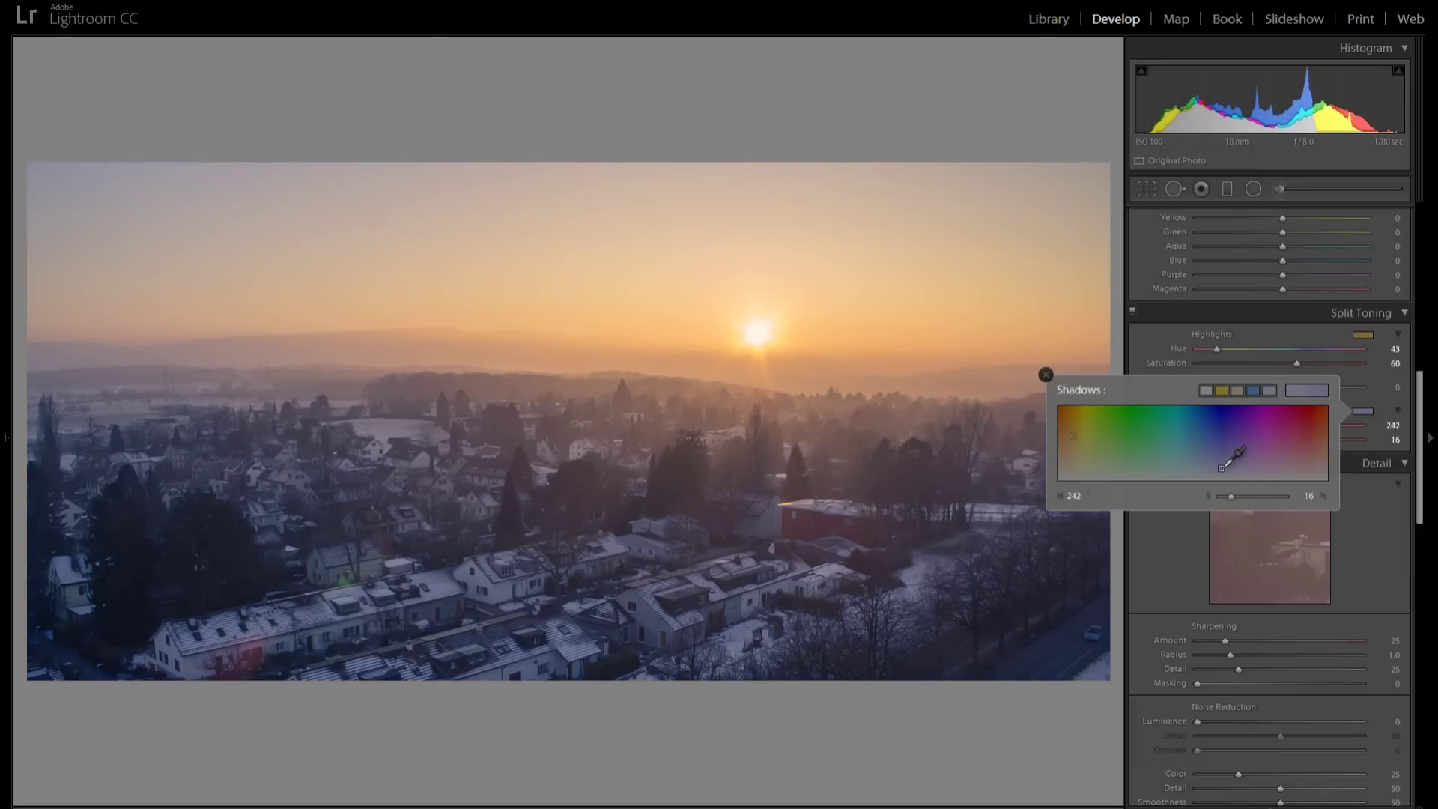
pyautogui.click(1185, 338)
# Compare the photo with Split Toning switched off and on, leaving it on
pyautogui.click(1132, 313)
pyautogui.click(1131, 312)
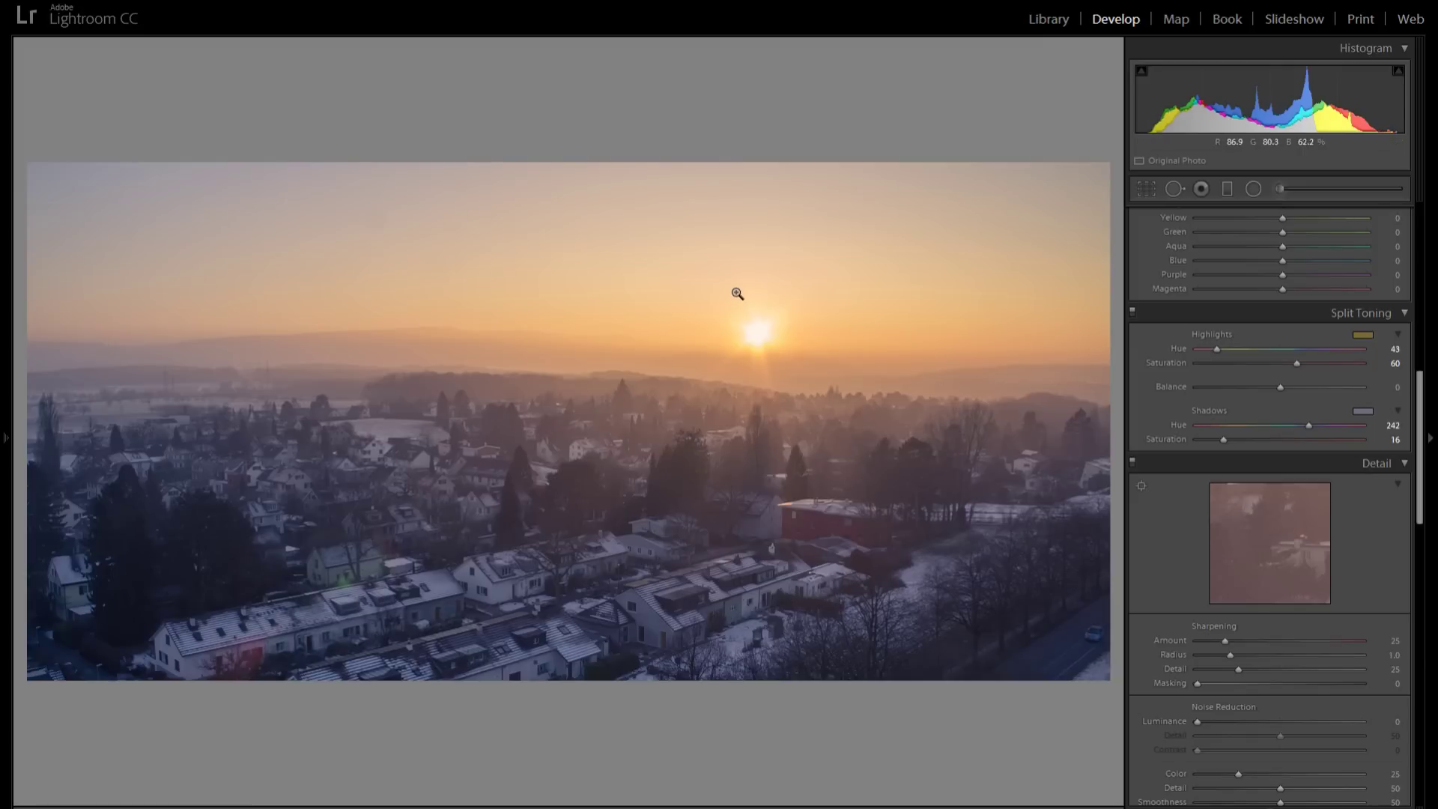
pyautogui.click(1133, 310)
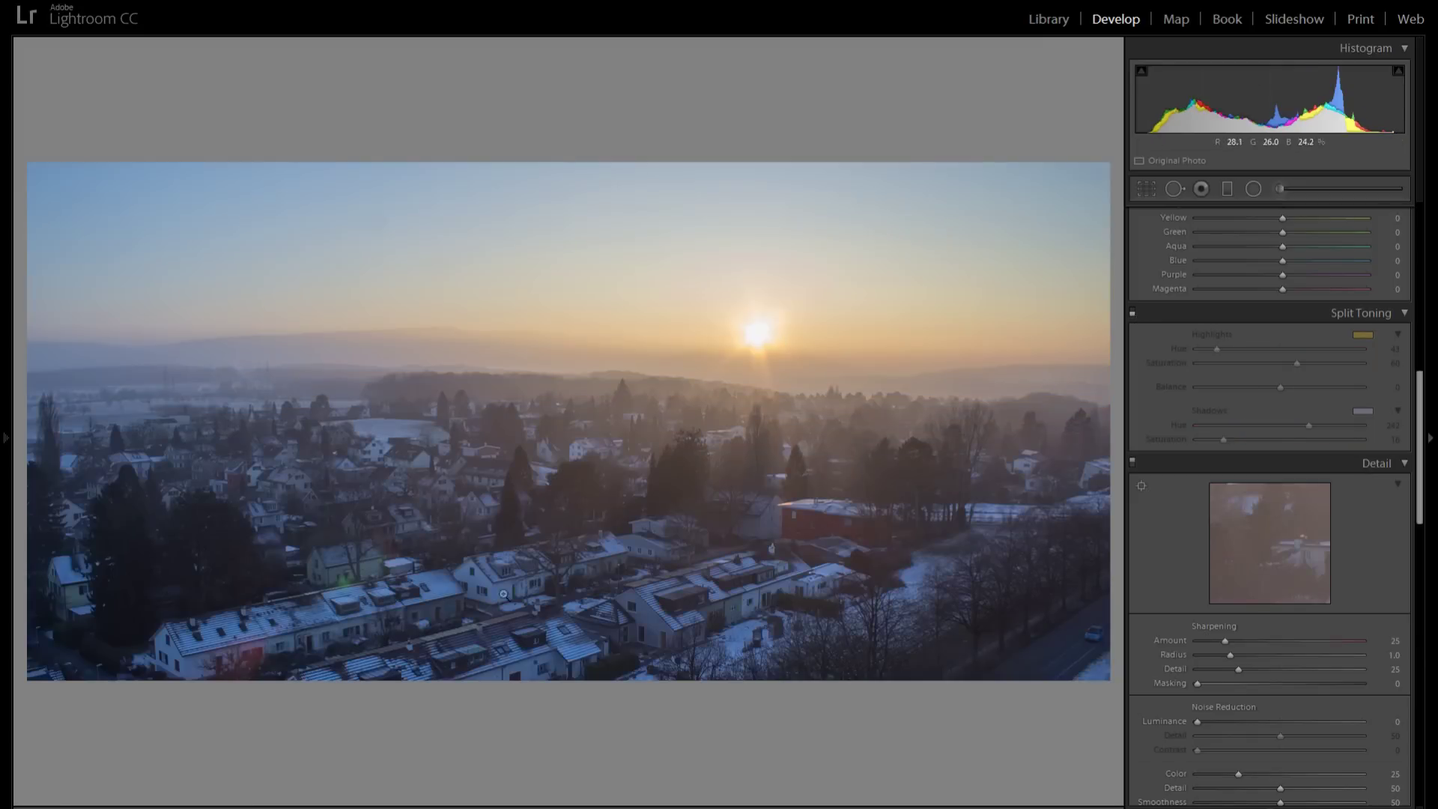
pyautogui.click(1133, 312)
# Cool the white balance Temp to 3357 and set the split-toning highlights Saturation to 85
pyautogui.scroll(10, 1367, 445)
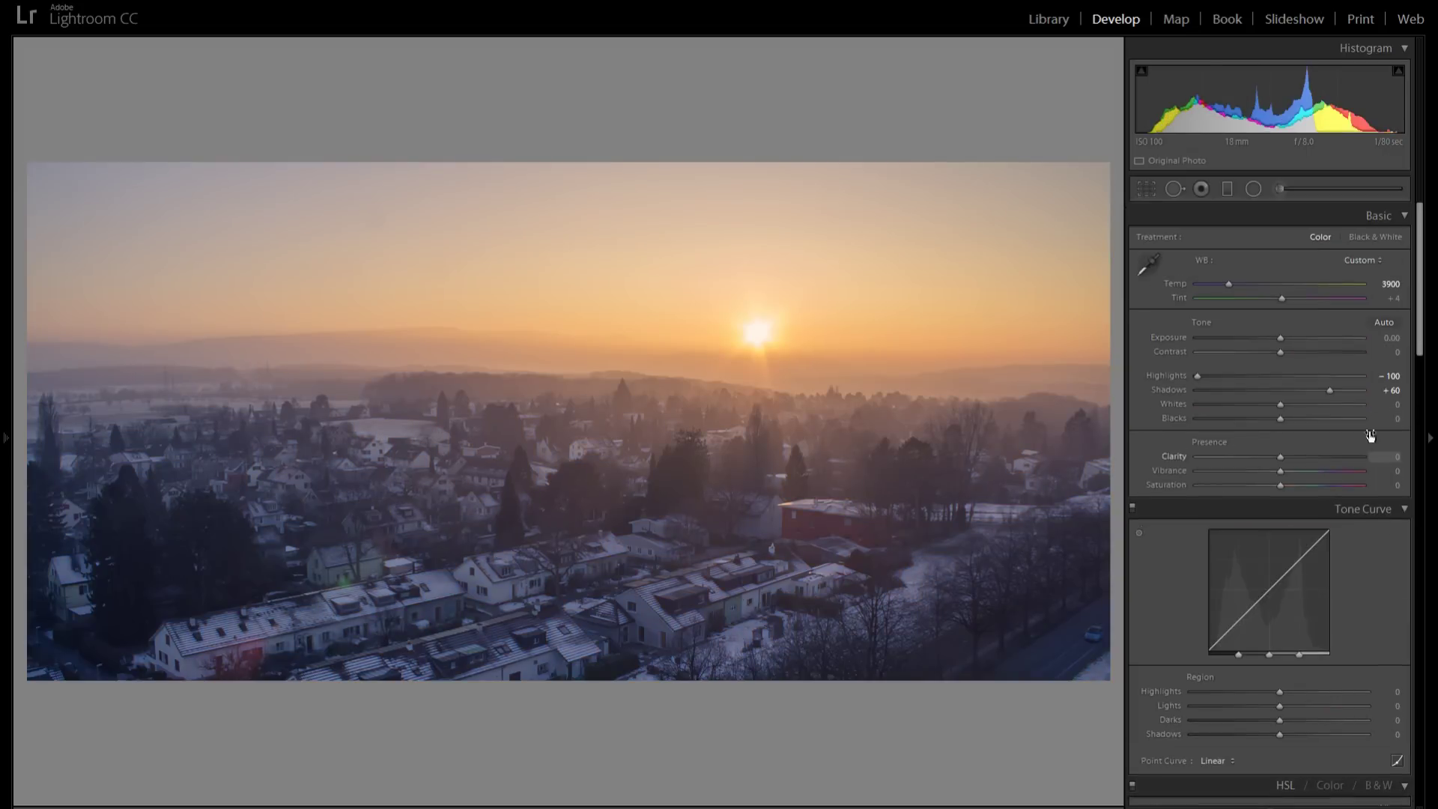
pyautogui.moveTo(1228, 281); pyautogui.dragTo(1219, 282)
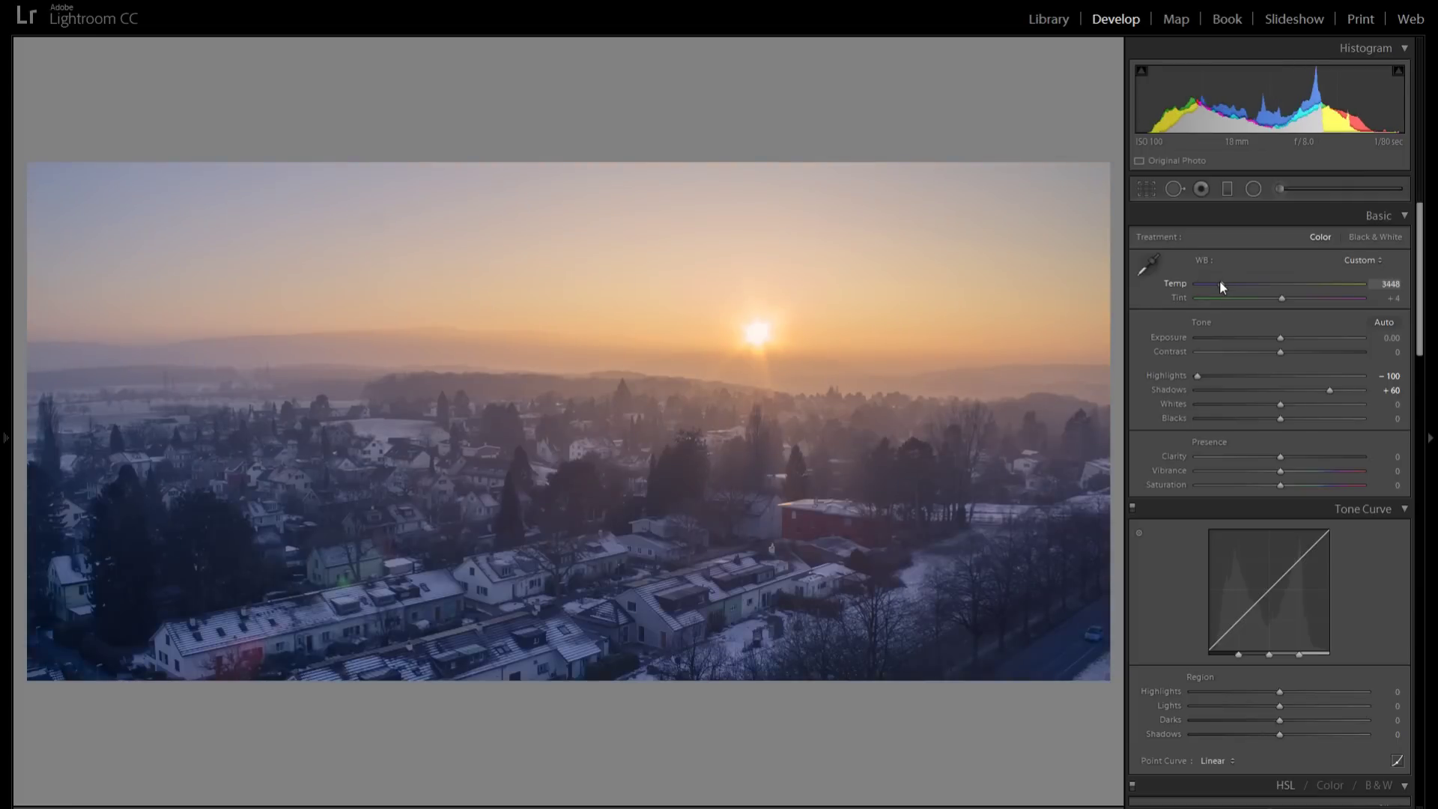
pyautogui.moveTo(1420, 272); pyautogui.dragTo(1387, 429)
pyautogui.moveTo(1328, 469); pyautogui.dragTo(1338, 469)
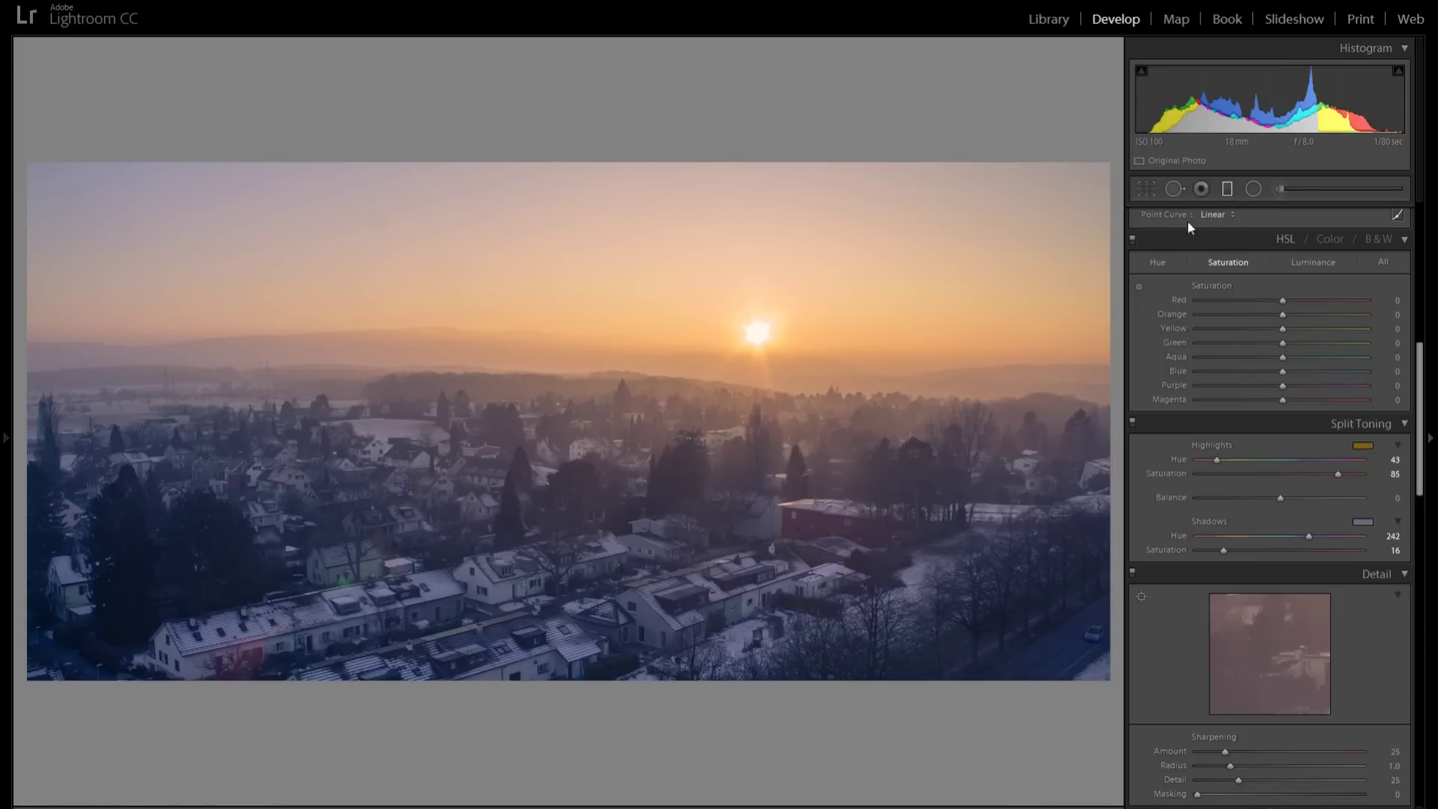
# Add a graduated filter across the horizon with a slightly warmer Temp and get ready for a new filter
pyautogui.press('m')
pyautogui.moveTo(700, 321); pyautogui.dragTo(674, 516)
pyautogui.moveTo(1280, 249)
pyautogui.mouseDown()
pyautogui.moveTo(1305, 255)
pyautogui.moveTo(1291, 259)
pyautogui.mouseUp()
pyautogui.click(1317, 215)
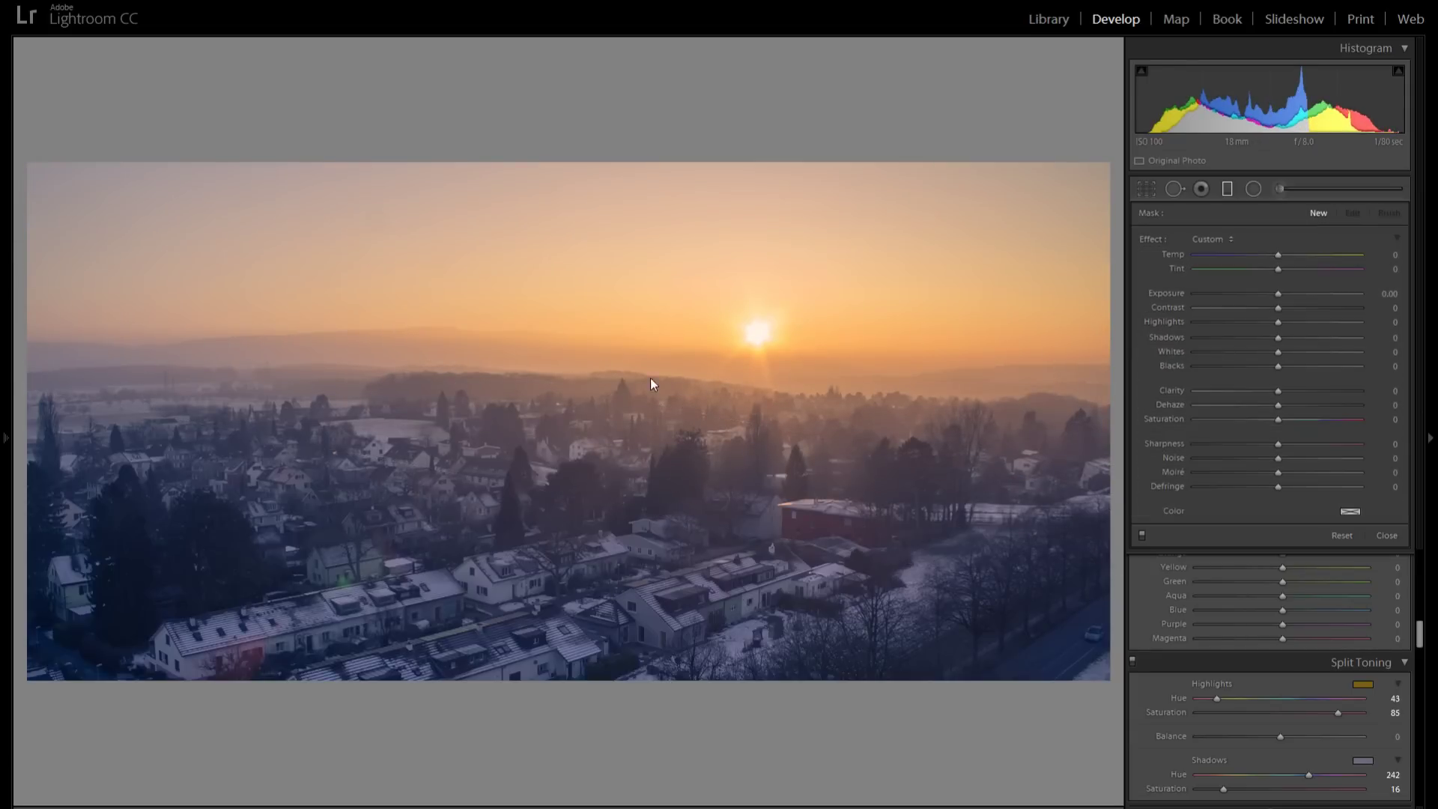
# Add a second graduated filter with Temp -14, move it down over the foreground houses, and close the filter tool
pyautogui.moveTo(657, 295); pyautogui.dragTo(613, 582)
pyautogui.moveTo(1279, 254); pyautogui.dragTo(1266, 255)
pyautogui.moveTo(634, 439); pyautogui.dragTo(602, 633)
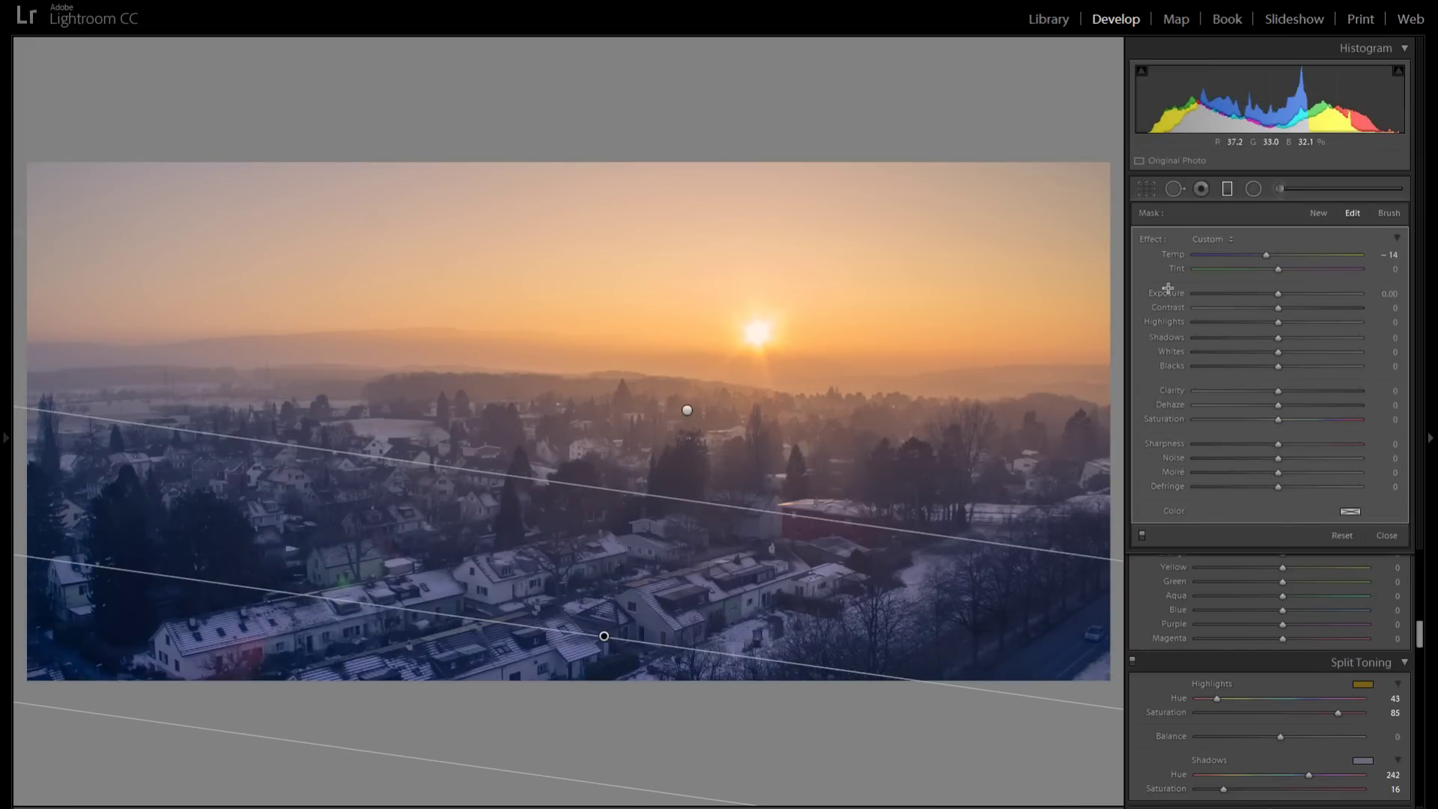
pyautogui.click(1228, 188)
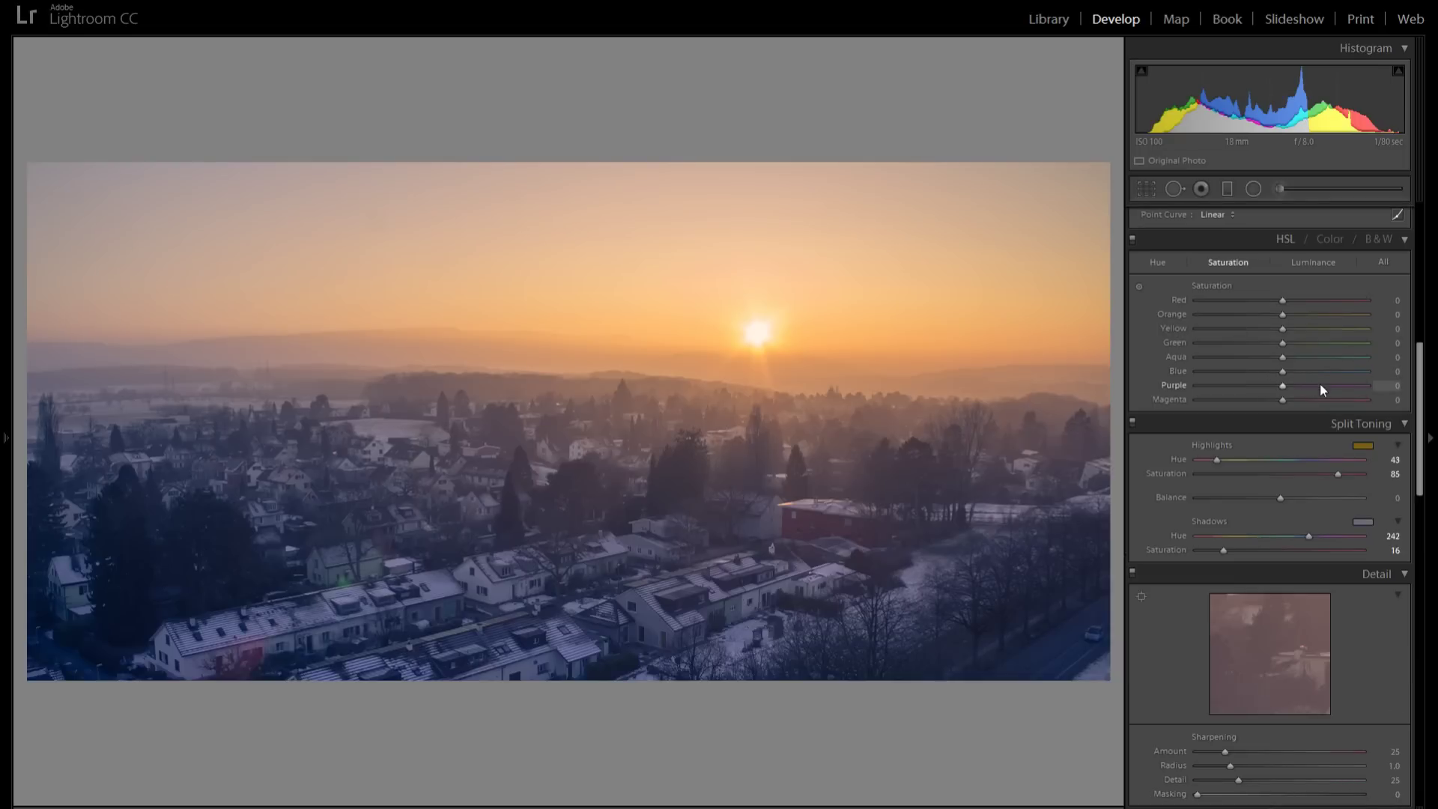
# Set the photo's Contrast to +19 and Whites to +22
pyautogui.scroll(8, 1367, 395)
pyautogui.moveTo(1318, 352); pyautogui.dragTo(1296, 358)
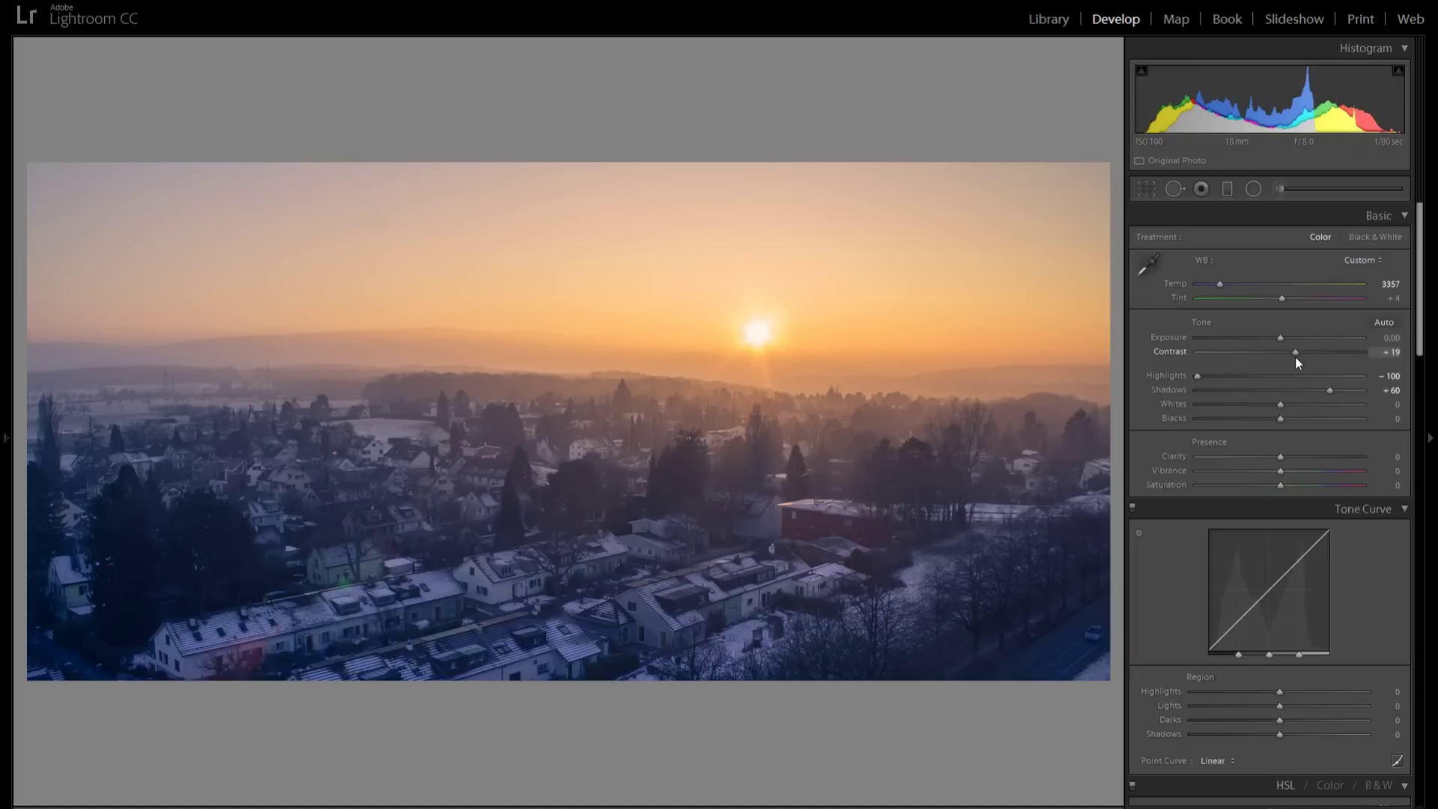
pyautogui.moveTo(1303, 406); pyautogui.dragTo(1302, 405)
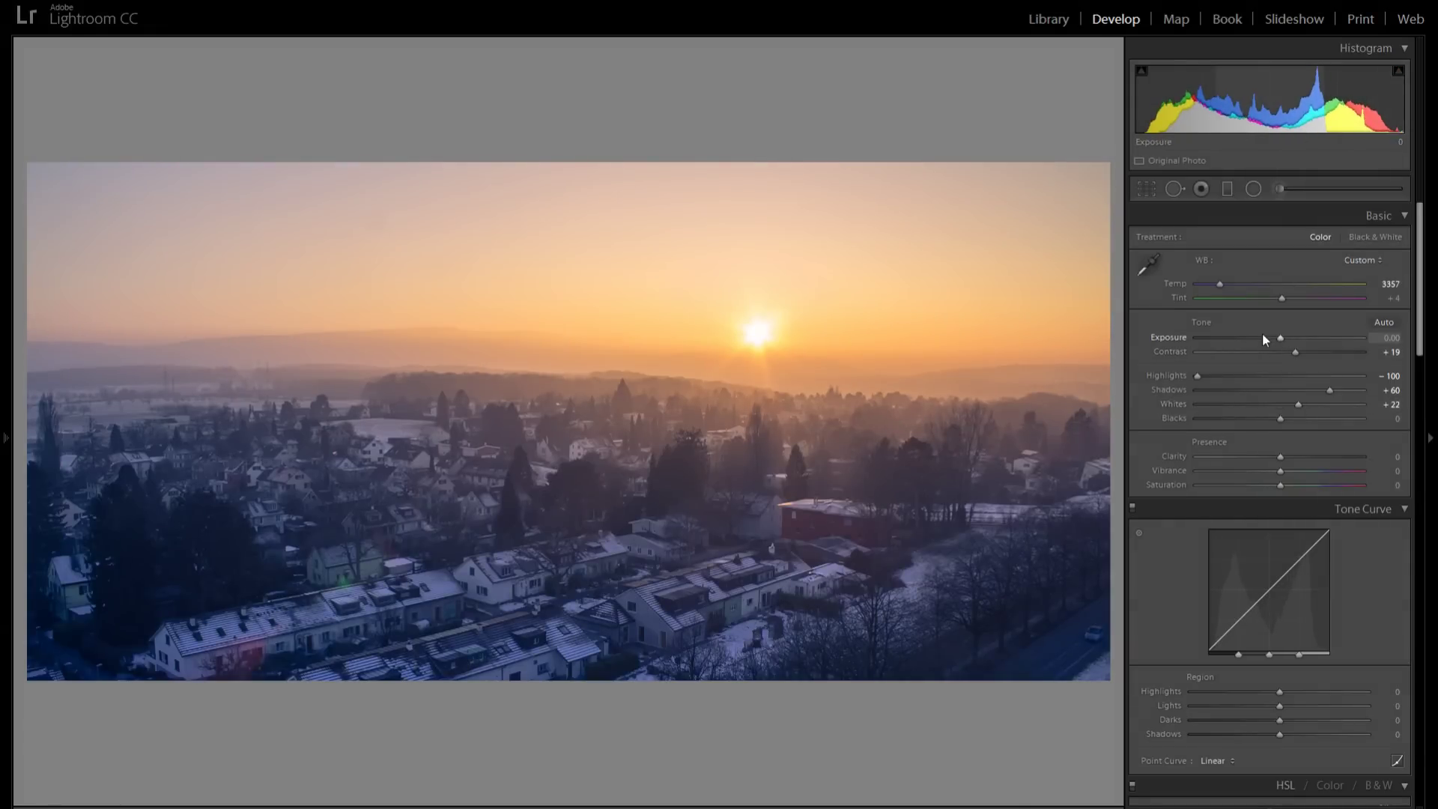
# Compare the original and edited photo side by side, review the Basic and Split Toning settings, and return to the single view
pyautogui.press('y')
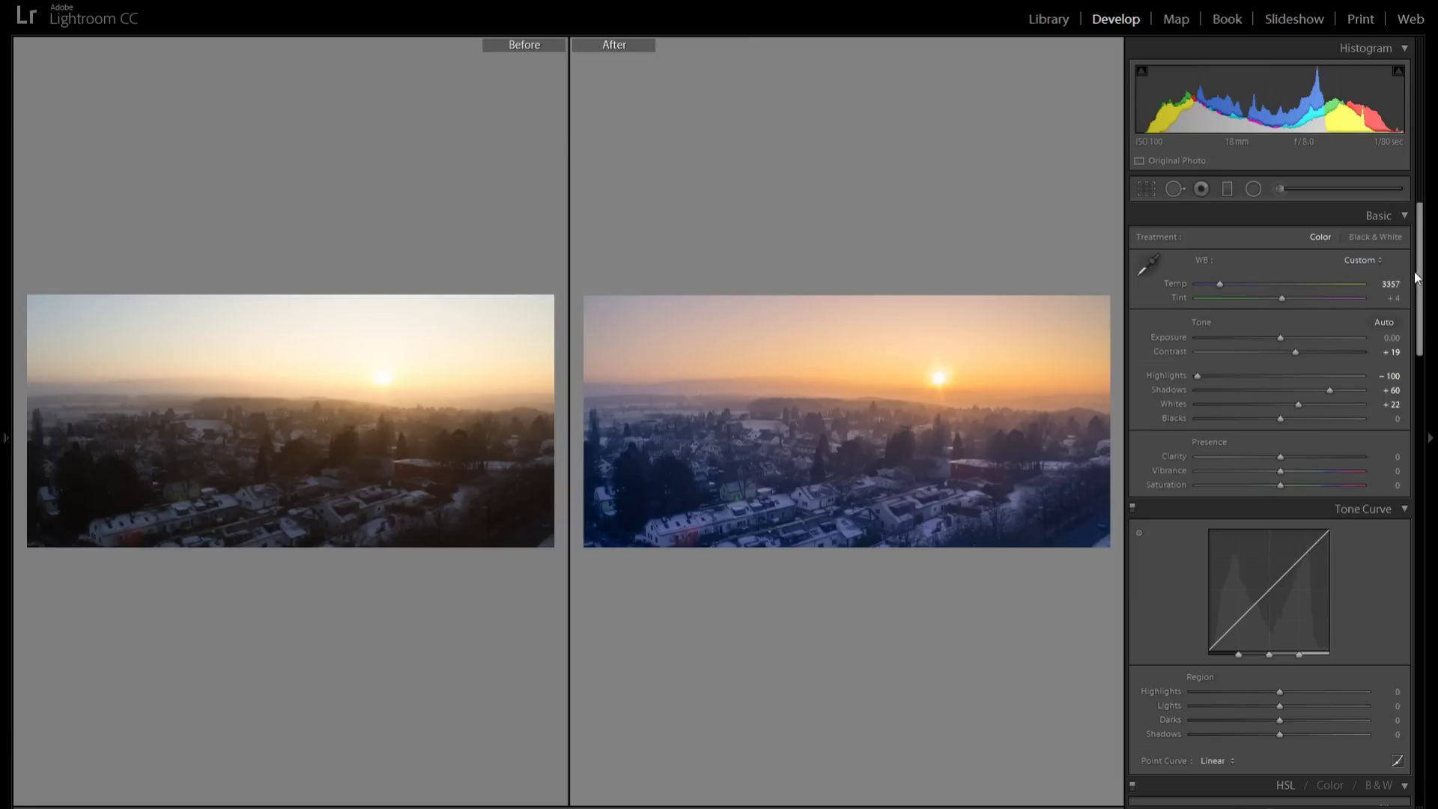
pyautogui.scroll(-3, 1423, 301)
pyautogui.moveTo(1423, 301); pyautogui.dragTo(1425, 441)
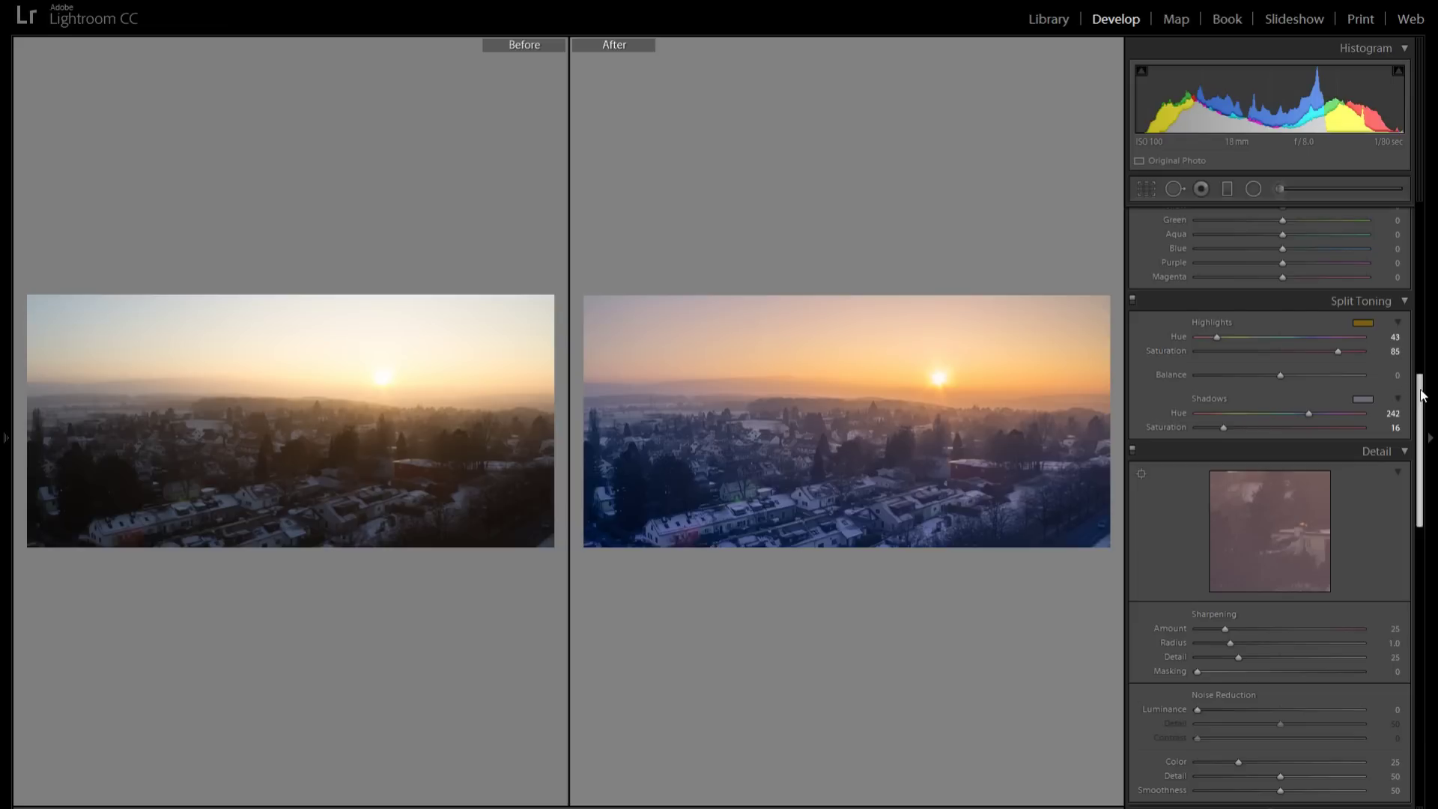
pyautogui.moveTo(1420, 388); pyautogui.dragTo(1428, 183)
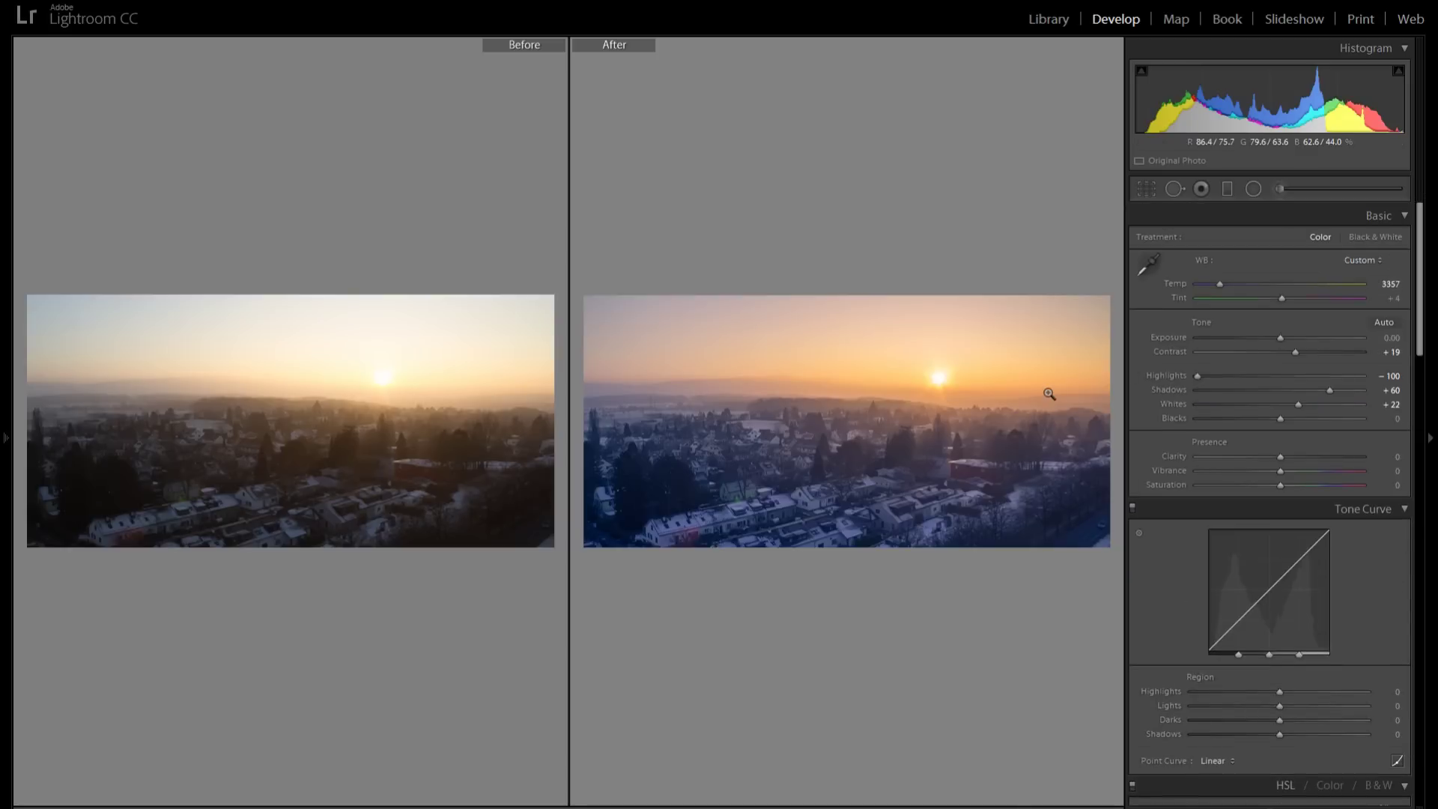
pyautogui.press('y')
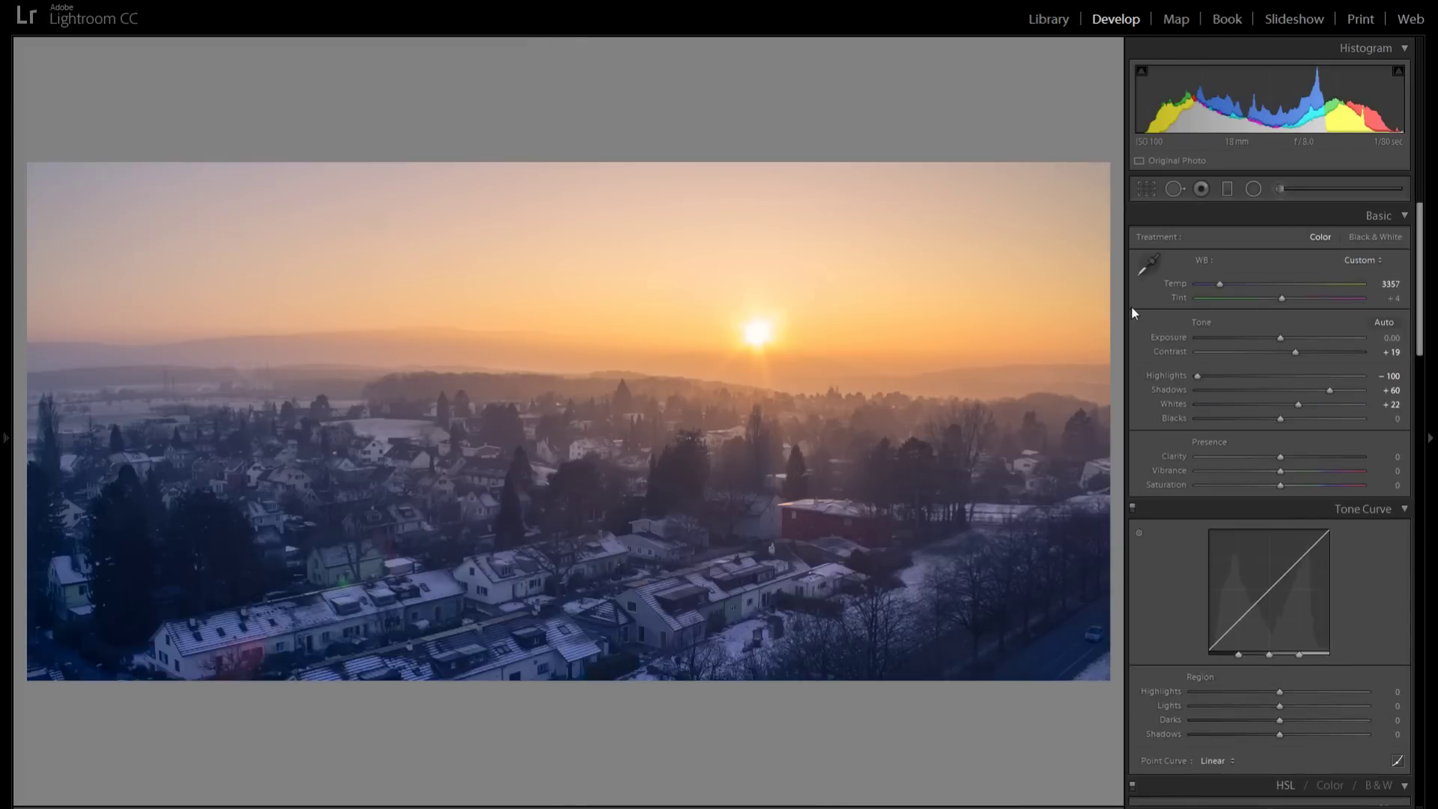
# Try a much warmer Temp of 7068 and reset the temperature to its default
pyautogui.moveTo(1219, 284); pyautogui.dragTo(1282, 286)
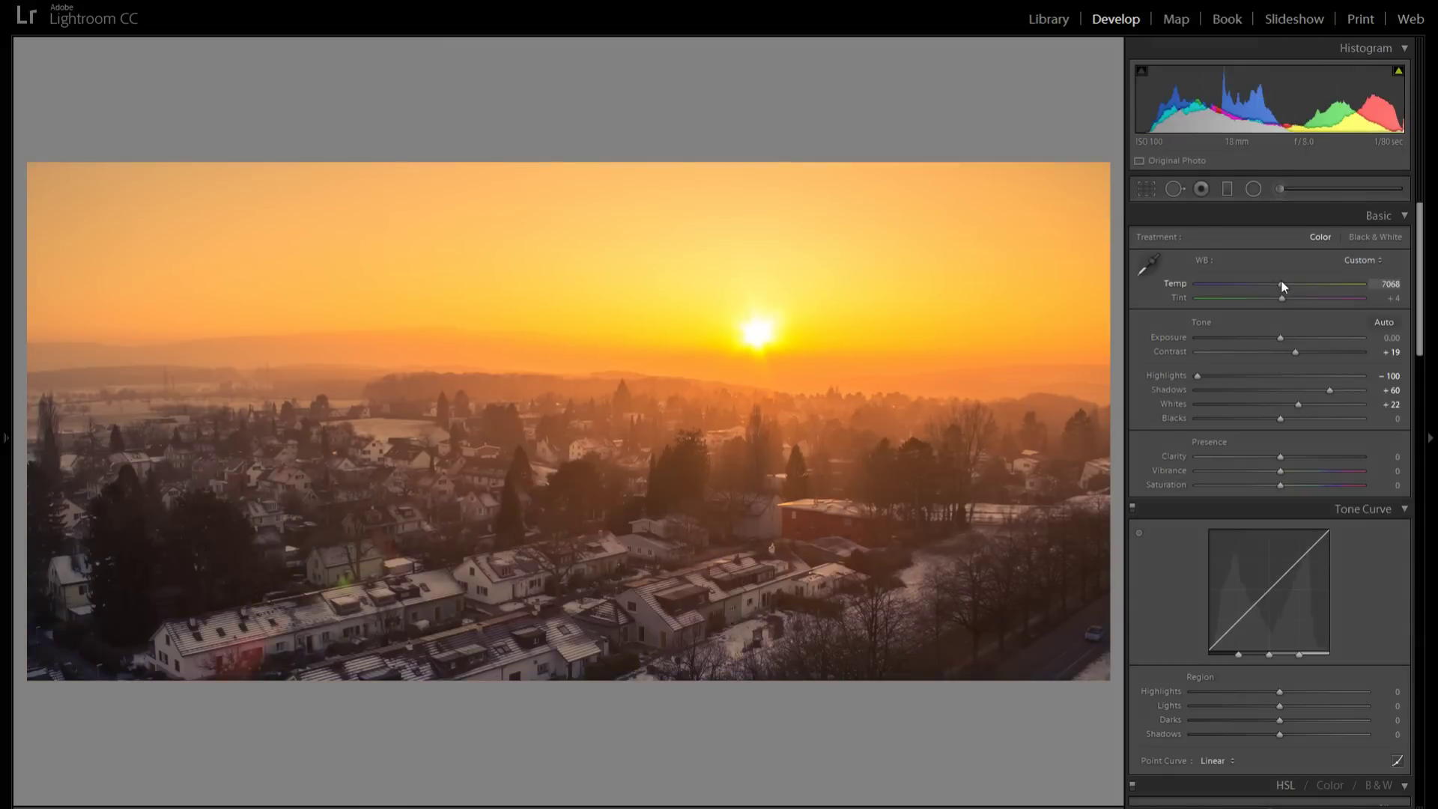
pyautogui.doubleClick(1178, 284)
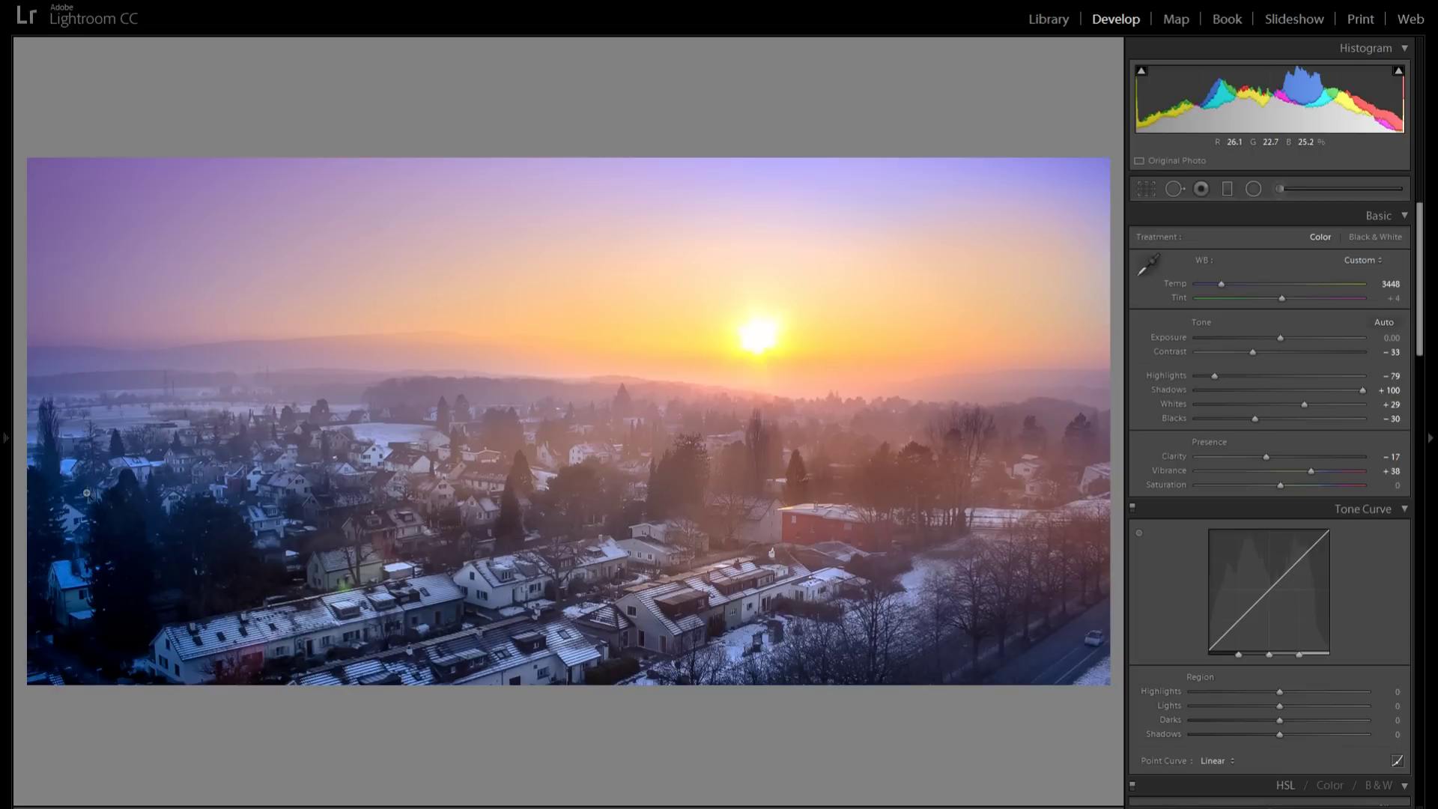
# Examine the houses, roofs and trees across the town up close in the heavily edited version of the sunset photo
pyautogui.rightClick(118, 528)
pyautogui.click(101, 573)
pyautogui.moveTo(101, 573); pyautogui.dragTo(815, 504)
pyautogui.click(219, 550)
pyautogui.moveTo(874, 447); pyautogui.dragTo(282, 564)
pyautogui.click(524, 526)
pyautogui.click(434, 566)
pyautogui.click(419, 547)
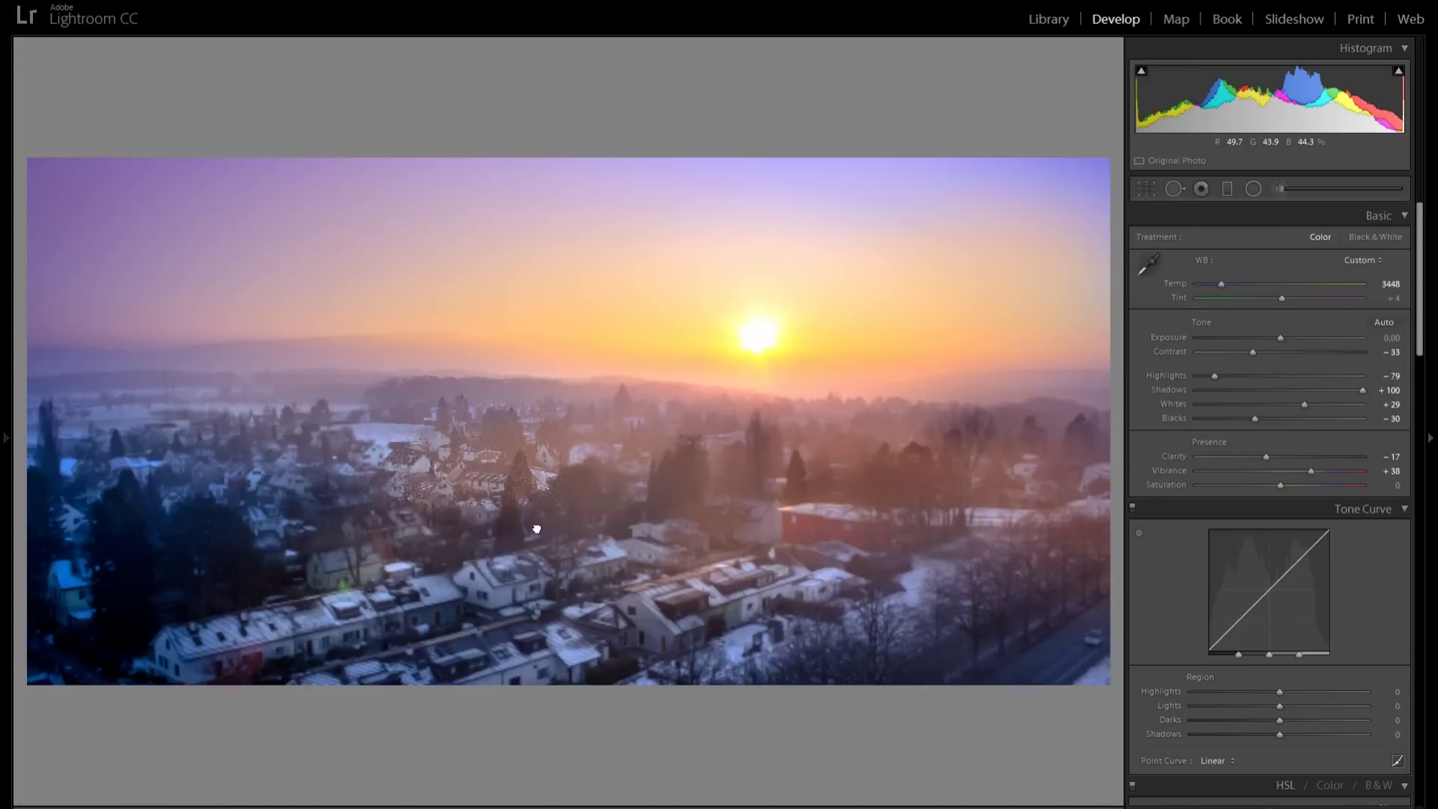
pyautogui.click(536, 529)
pyautogui.moveTo(533, 529); pyautogui.dragTo(571, 587)
pyautogui.click(552, 498)
pyautogui.click(587, 492)
pyautogui.click(571, 587)
pyautogui.click(218, 526)
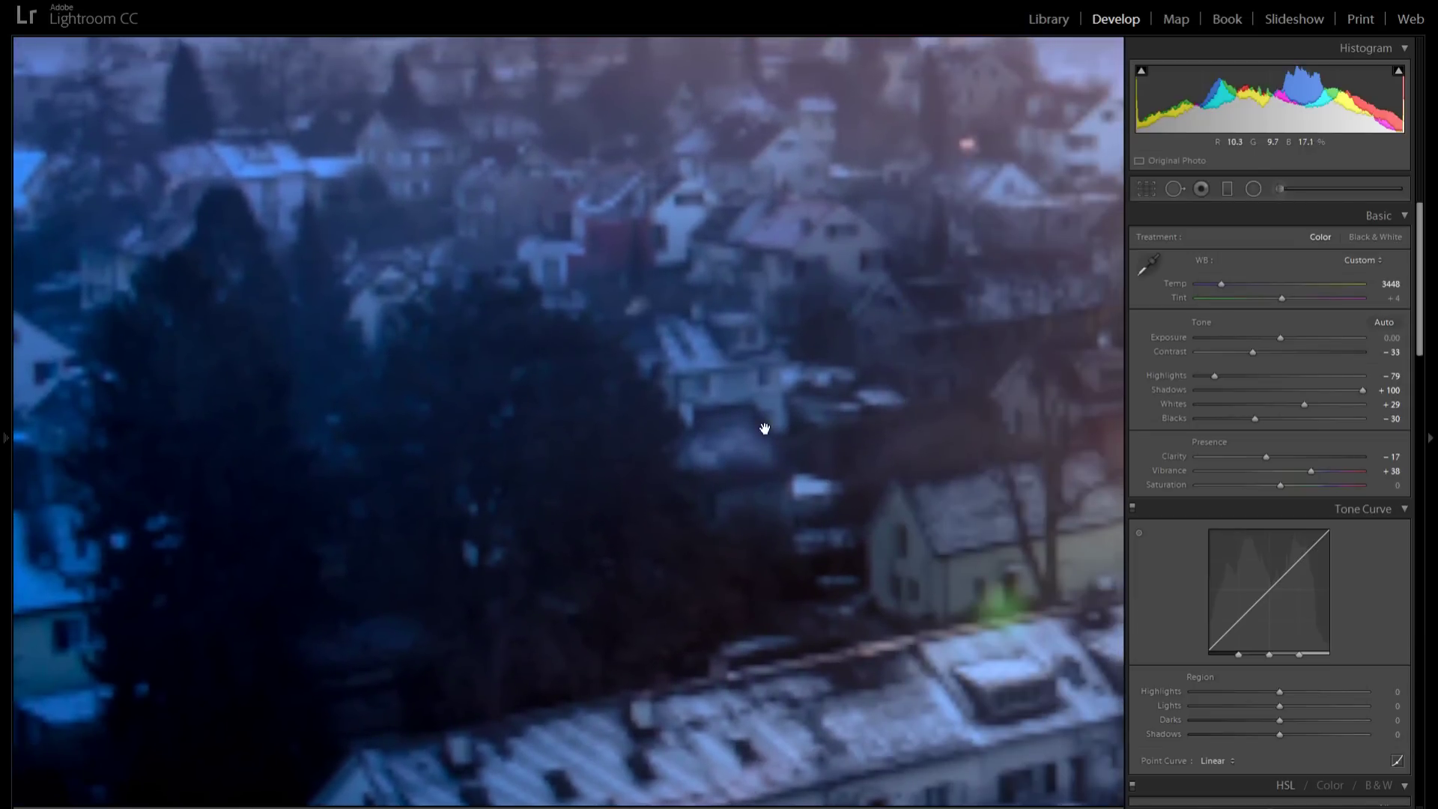
pyautogui.moveTo(764, 429); pyautogui.dragTo(472, 523)
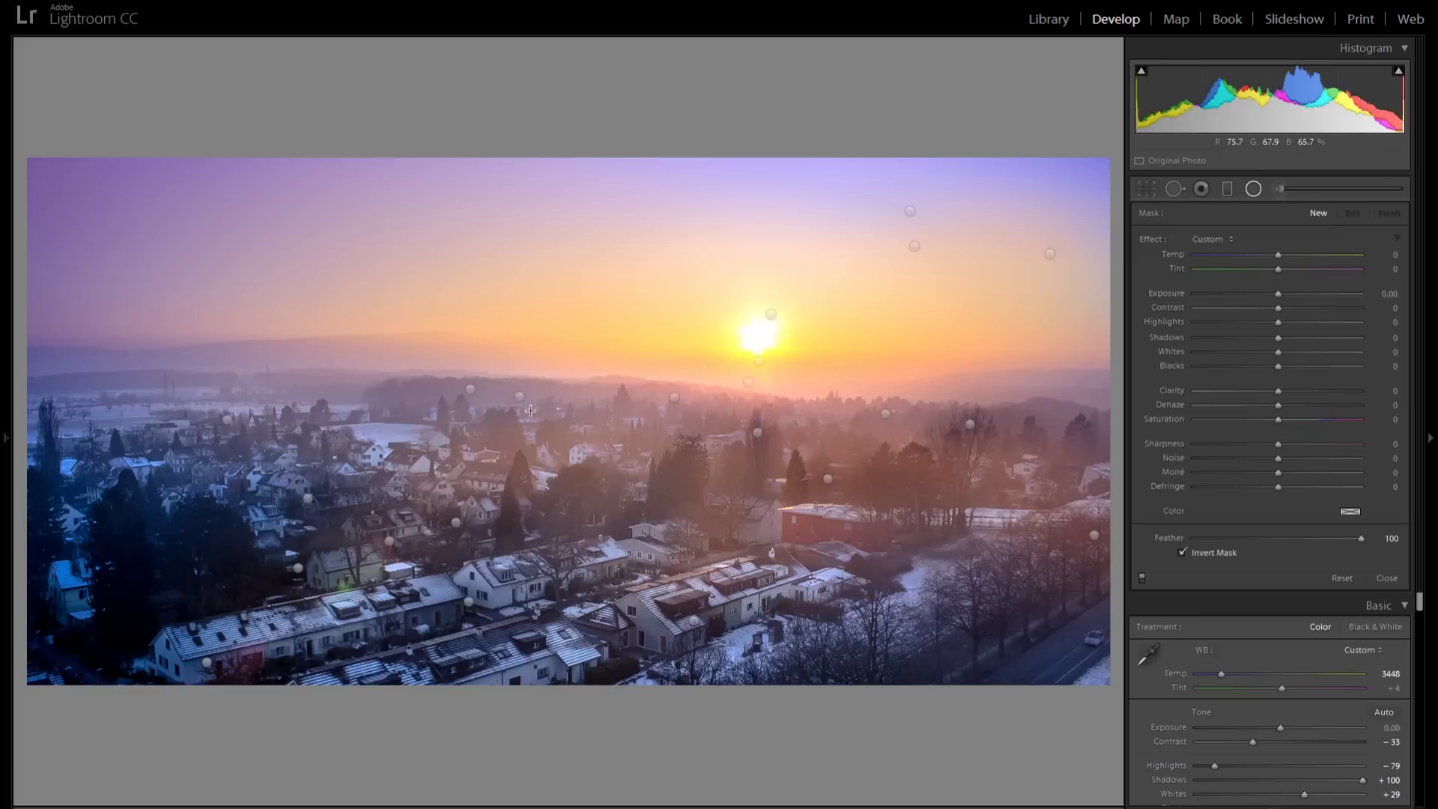
# Draw a circular radial filter with Exposure 0.23 and Whites 23, and give it a pale warm color tint
pyautogui.click(470, 389)
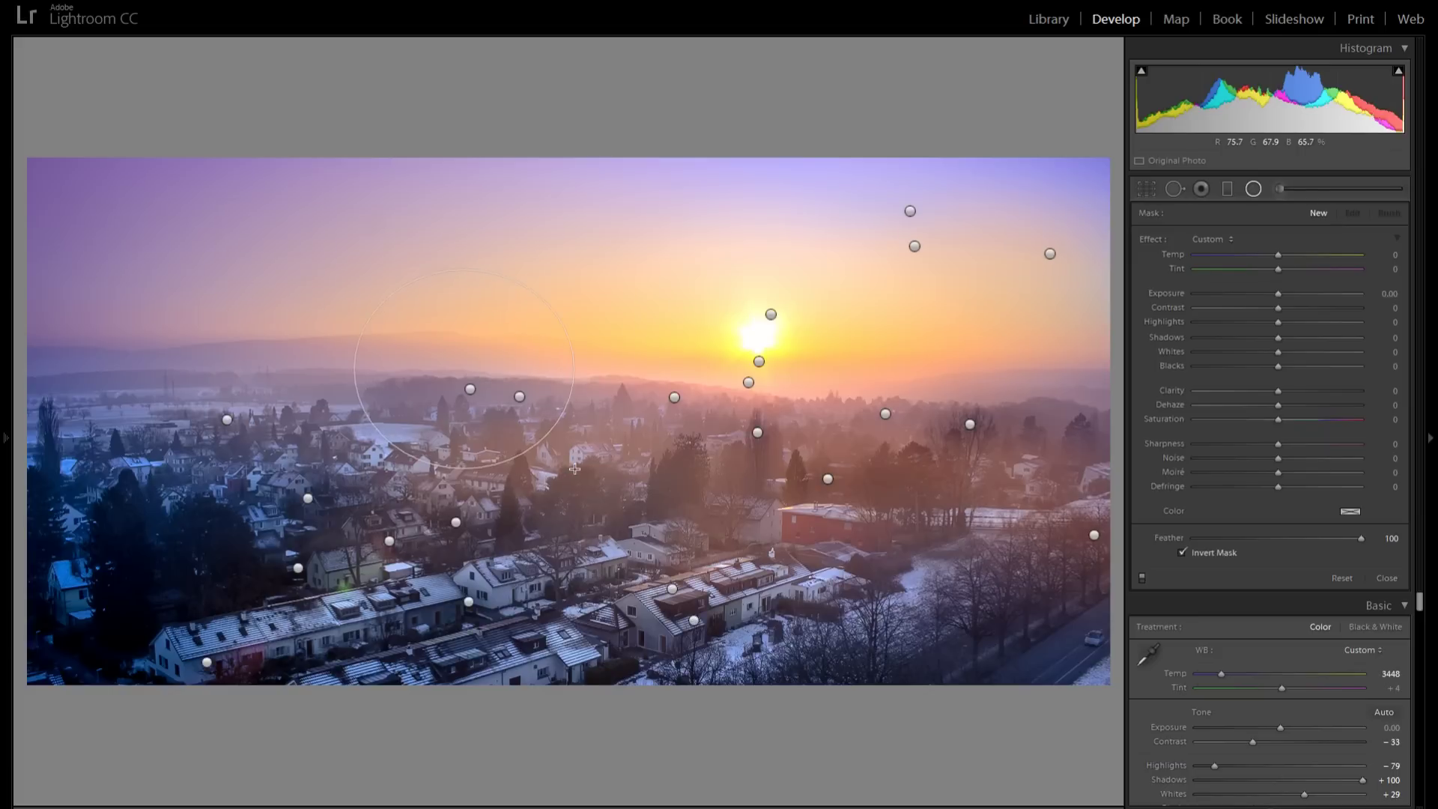
pyautogui.moveTo(1298, 298); pyautogui.dragTo(1283, 298)
pyautogui.moveTo(1296, 347); pyautogui.dragTo(1290, 353)
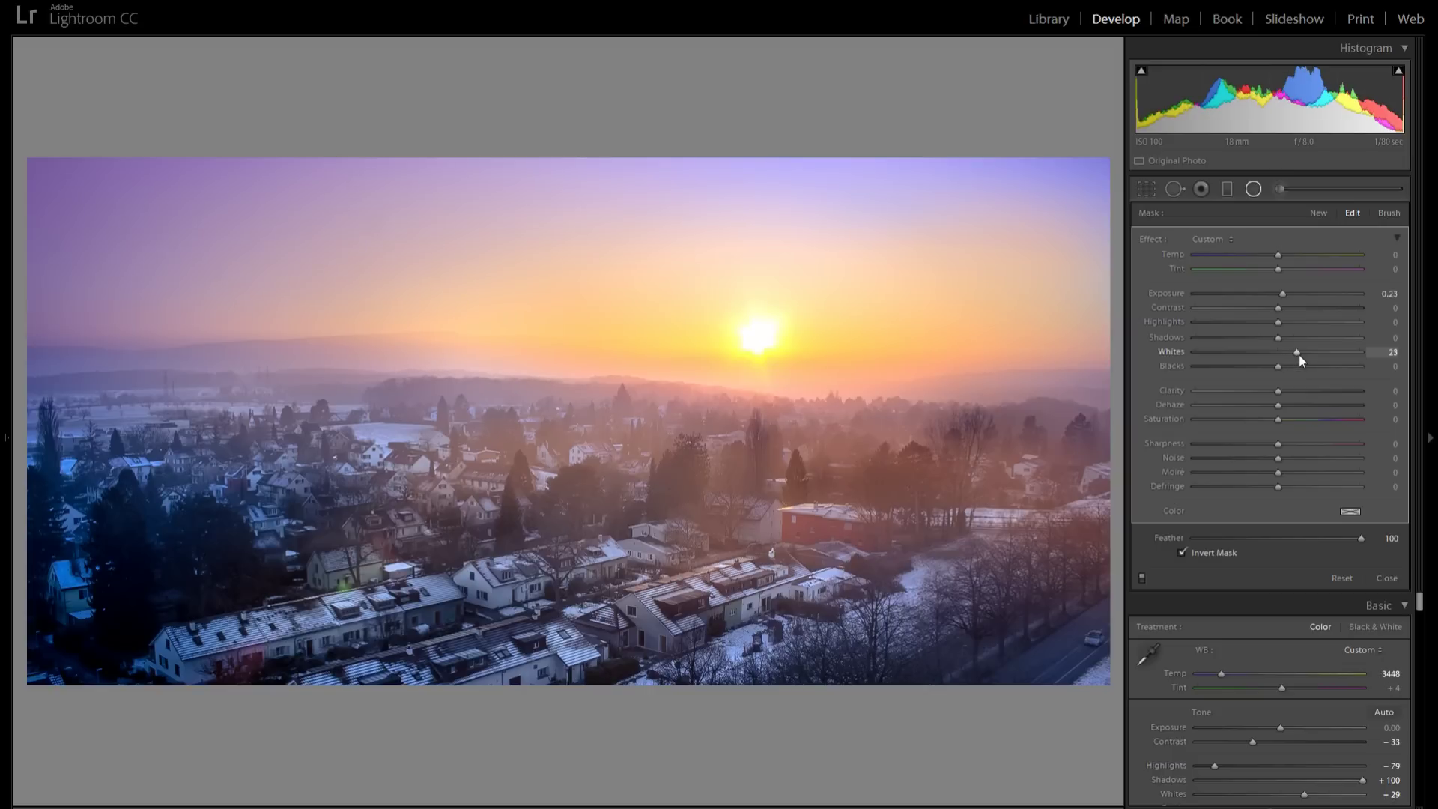
pyautogui.click(1352, 511)
pyautogui.click(1057, 568)
pyautogui.click(1033, 474)
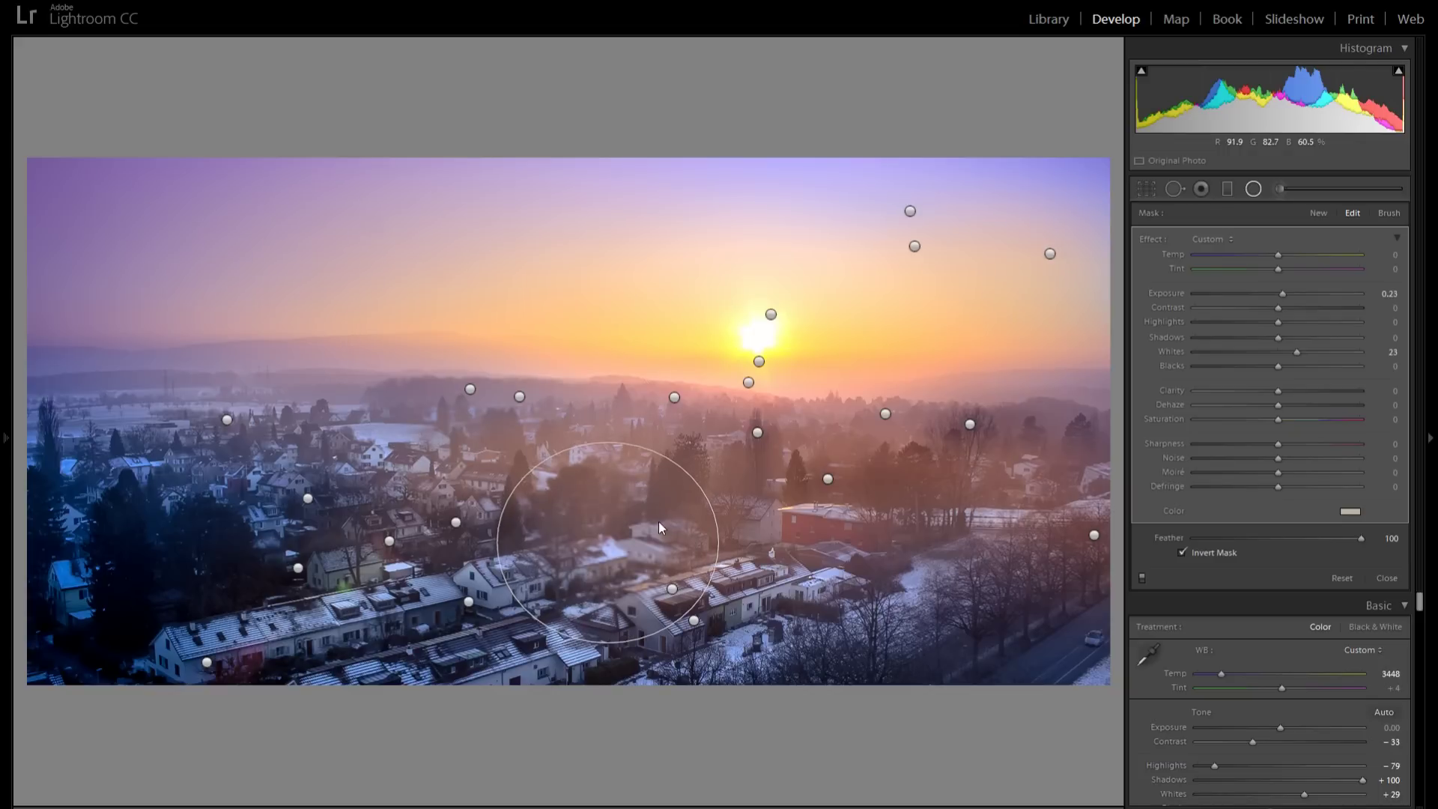
# Move the radial filter over the houses left of center, duplicate it, and place the copy over the central foreground houses
pyautogui.moveTo(554, 504); pyautogui.dragTo(445, 490)
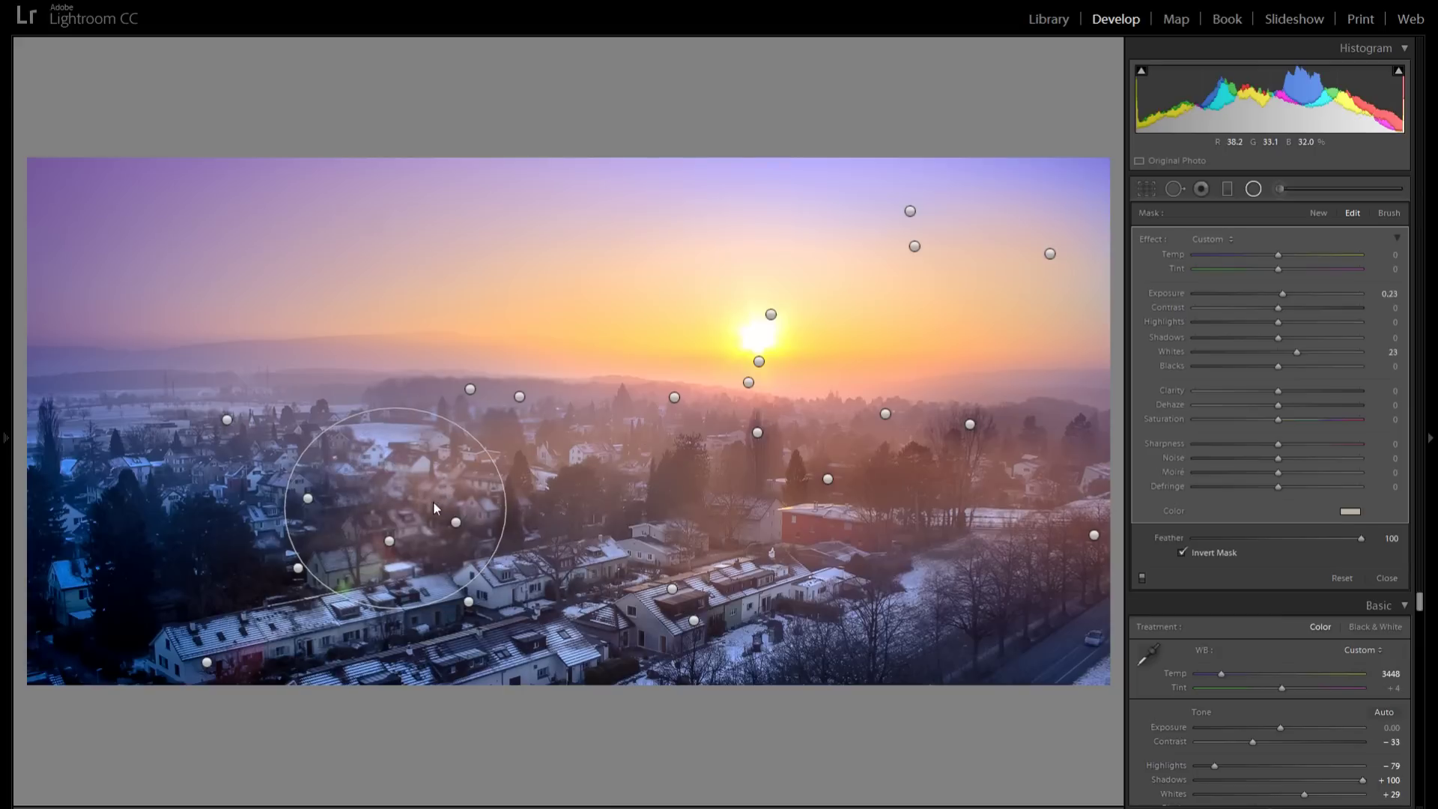
pyautogui.rightClick(445, 500)
pyautogui.click(427, 505)
pyautogui.moveTo(622, 524); pyautogui.dragTo(625, 558)
# Duplicate the radial filter onto the red building and again onto the trees near the road, with Exposure 0.13 on the last copy
pyautogui.rightClick(626, 561)
pyautogui.press('Escape')
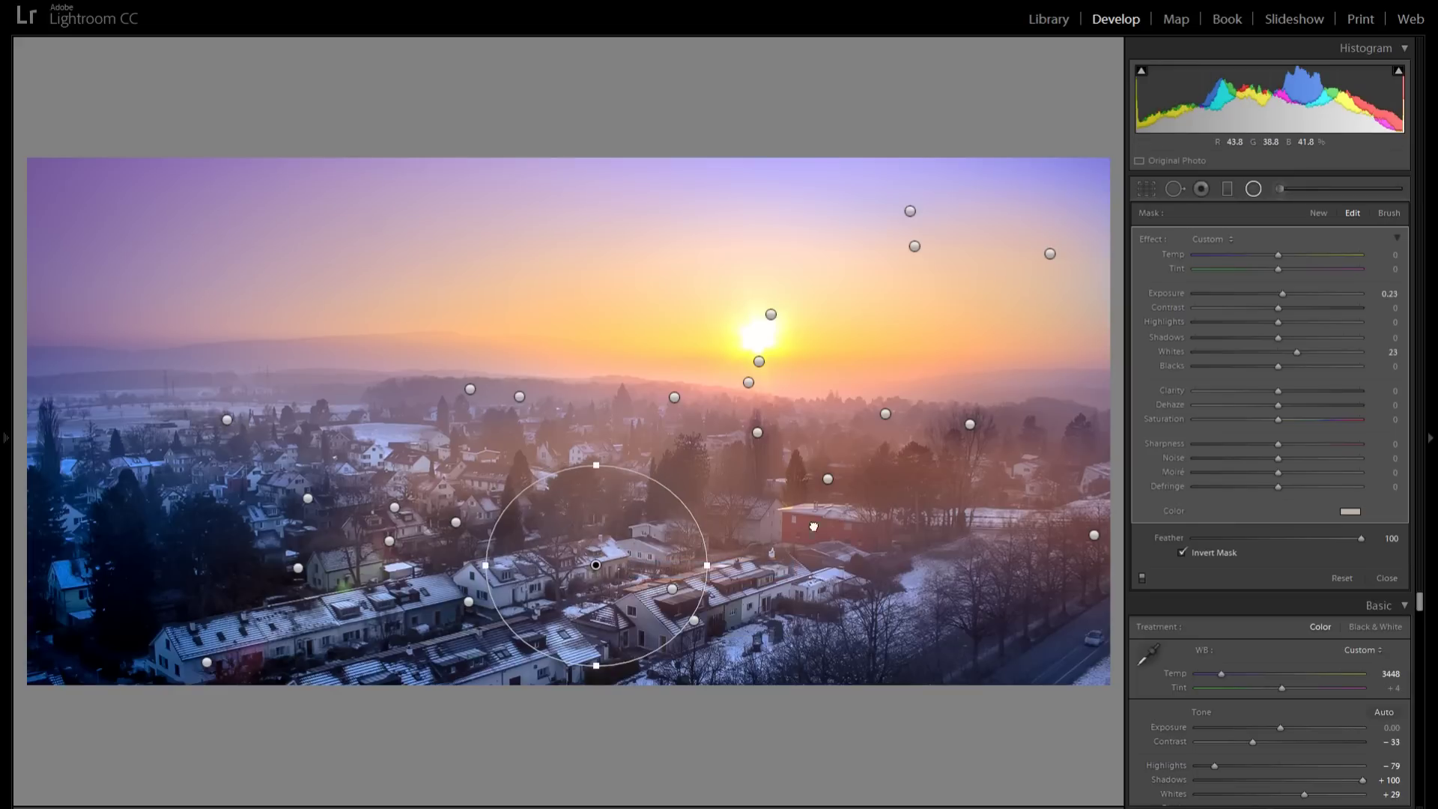
pyautogui.click(839, 519)
pyautogui.click(841, 526)
pyautogui.rightClick(843, 527)
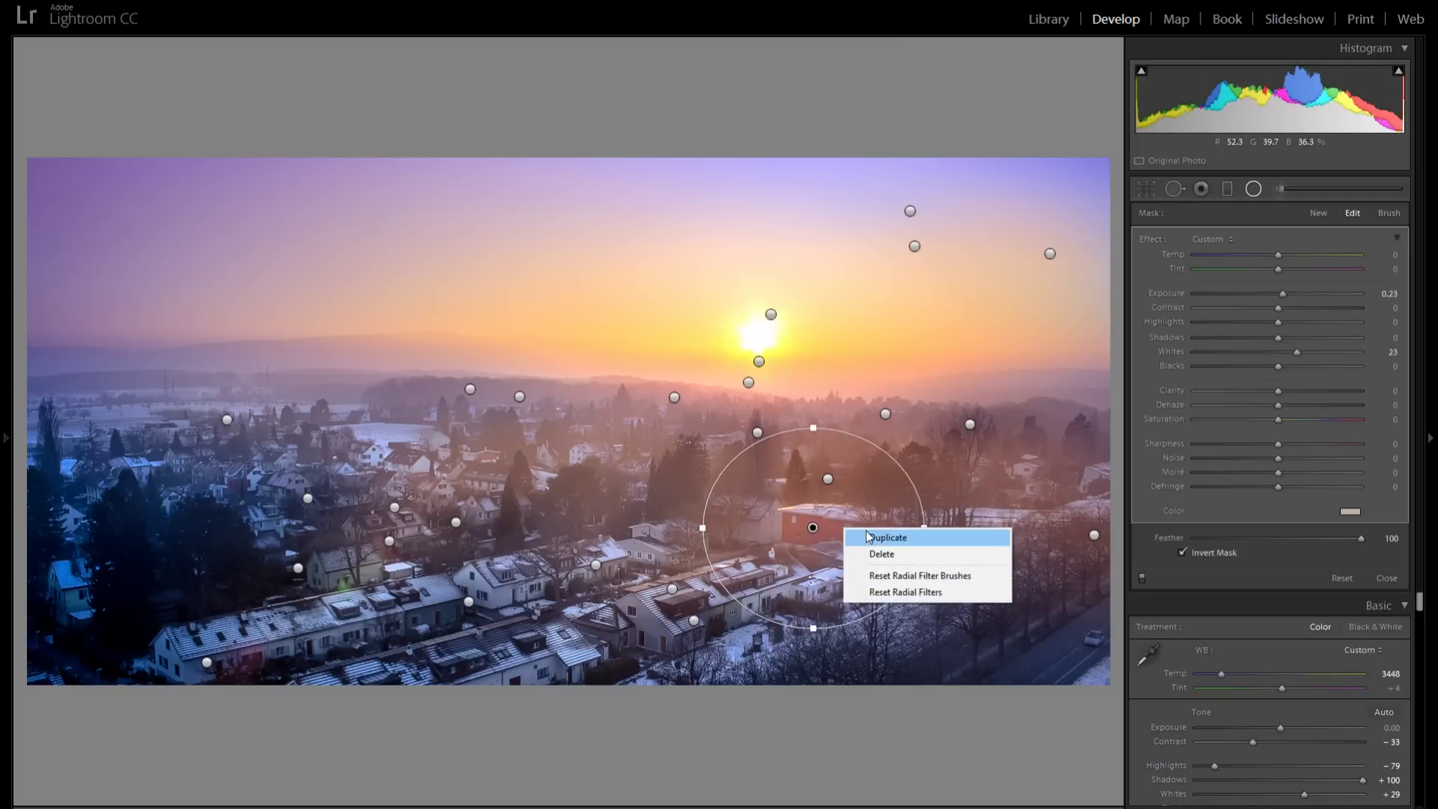
pyautogui.click(869, 540)
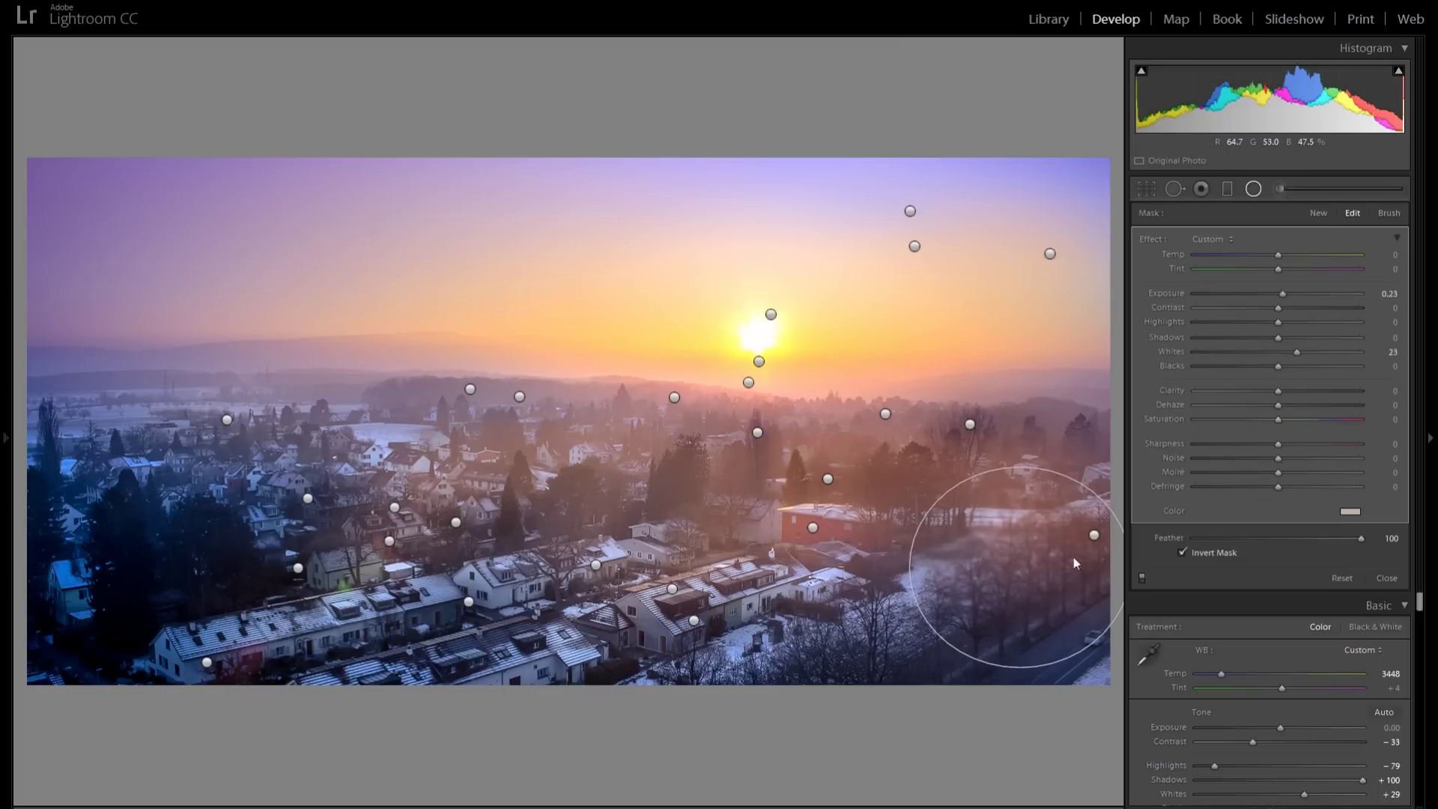
pyautogui.moveTo(1283, 294); pyautogui.dragTo(1282, 298)
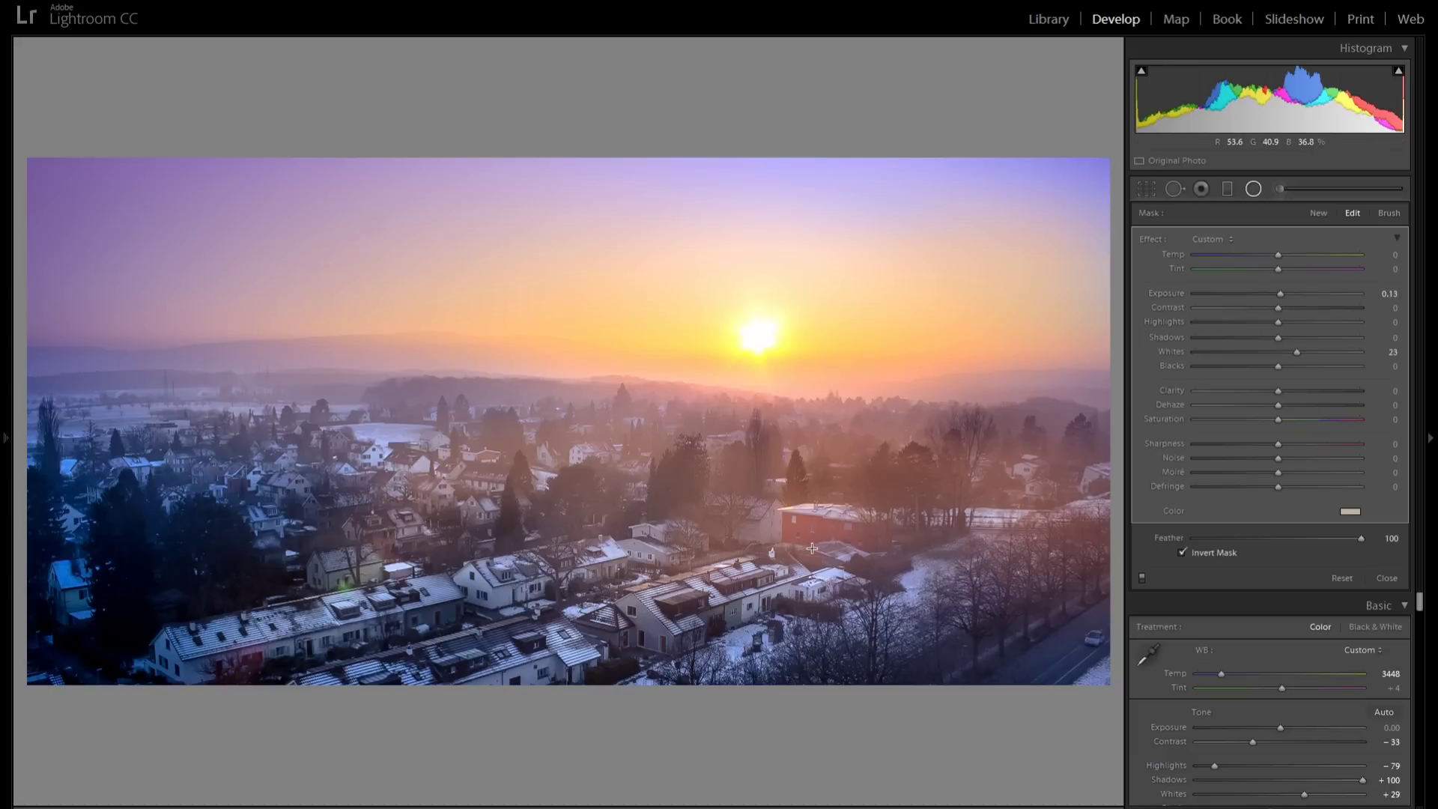
pyautogui.moveTo(1044, 577)
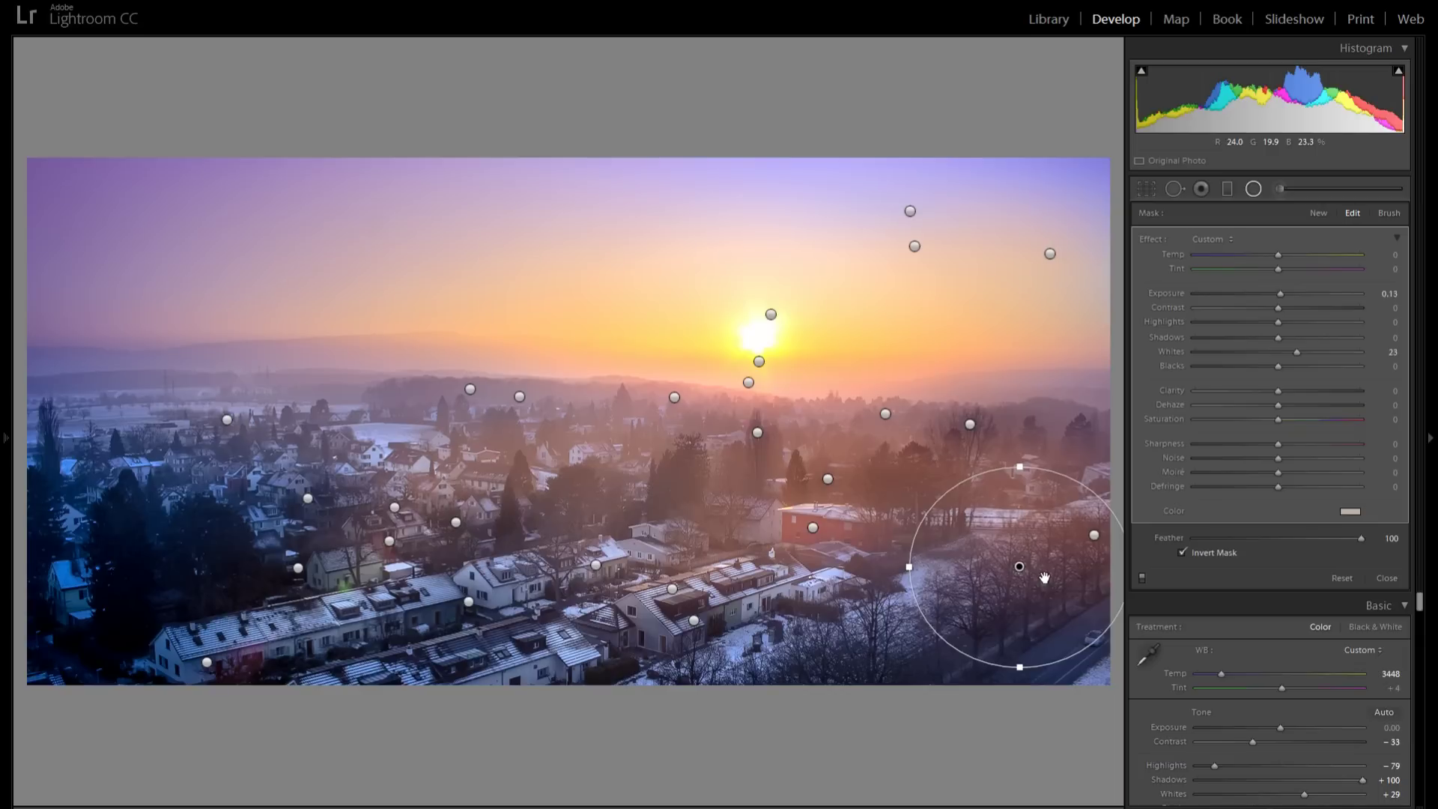
# Duplicate the radial filter over the foreground row houses and set the copy's Exposure to 0.34
pyautogui.rightClick(1032, 543)
pyautogui.click(1038, 550)
pyautogui.moveTo(461, 603); pyautogui.dragTo(305, 598)
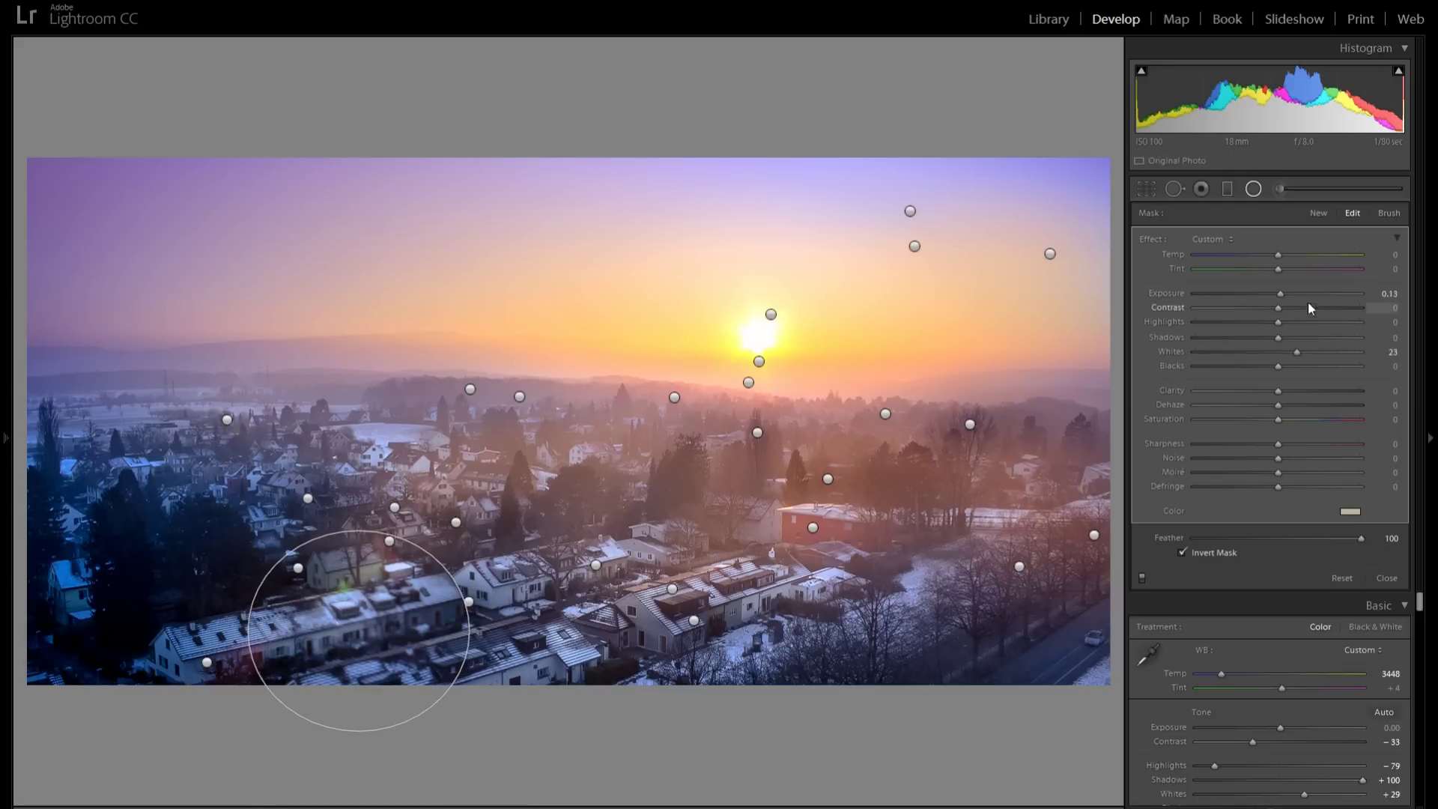
pyautogui.moveTo(1281, 293); pyautogui.dragTo(1287, 293)
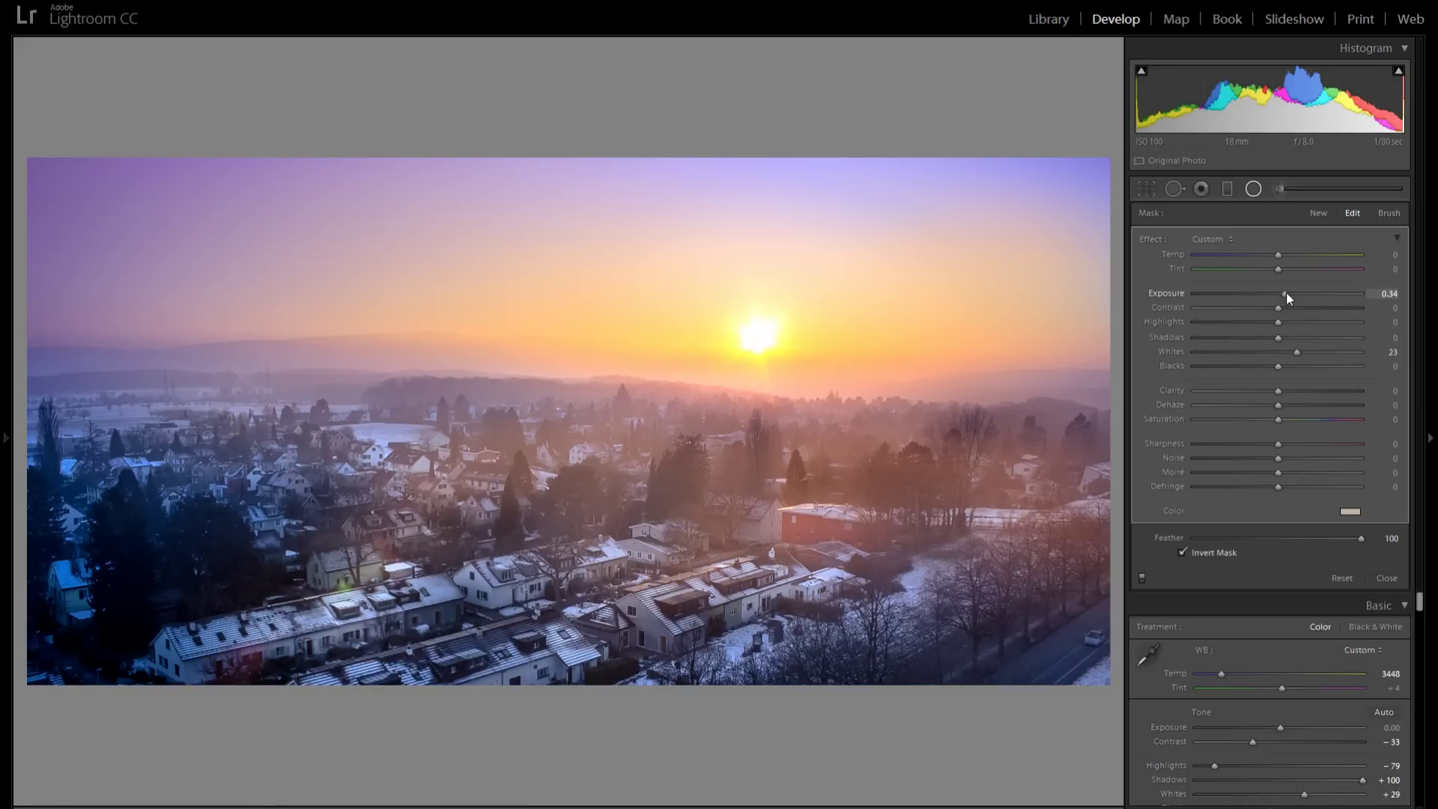
# Move the radial filter copy over the dark trees beside the row houses and try Exposure 2.12, followed by 0.24
pyautogui.moveTo(355, 610)
pyautogui.moveTo(355, 610); pyautogui.dragTo(170, 589)
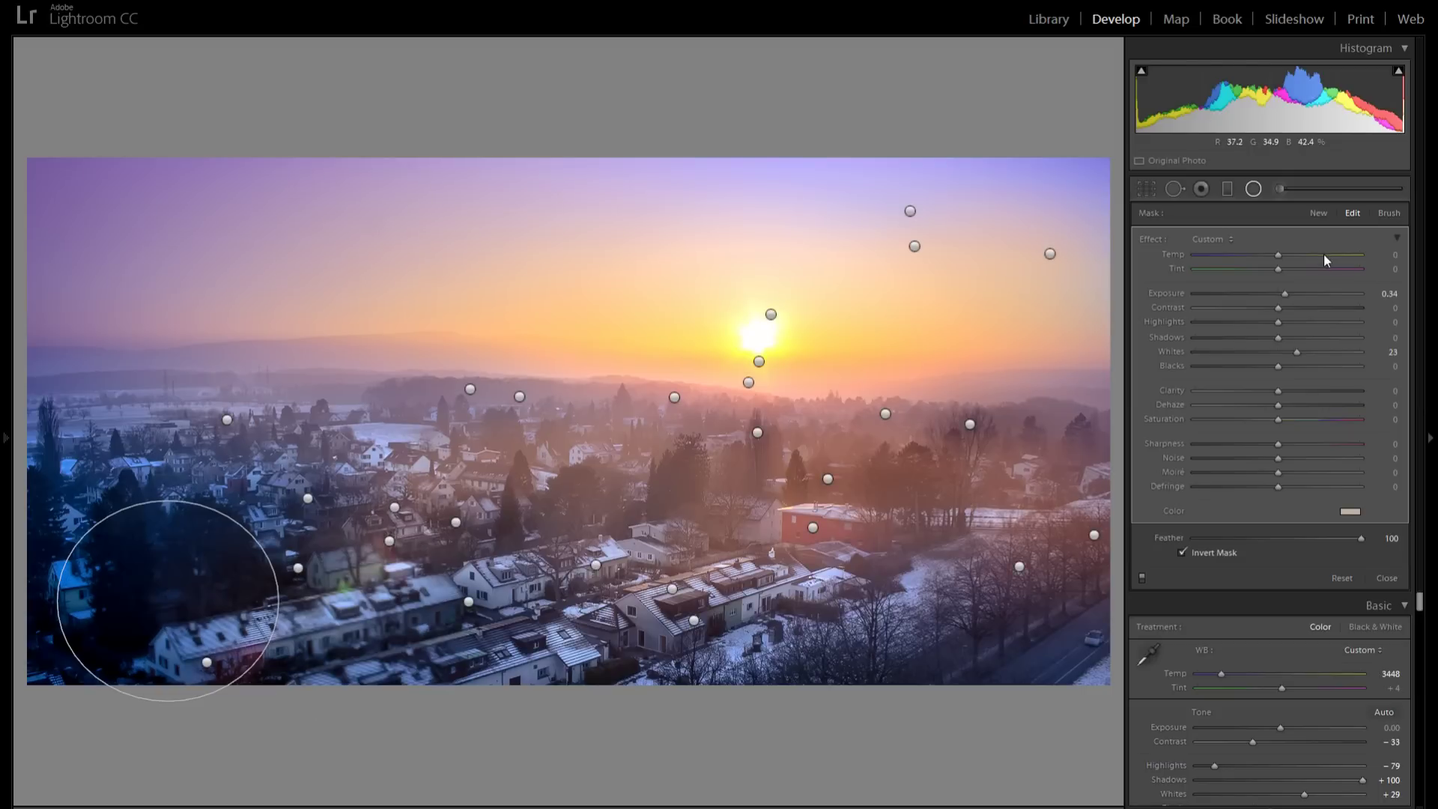
pyautogui.click(1321, 295)
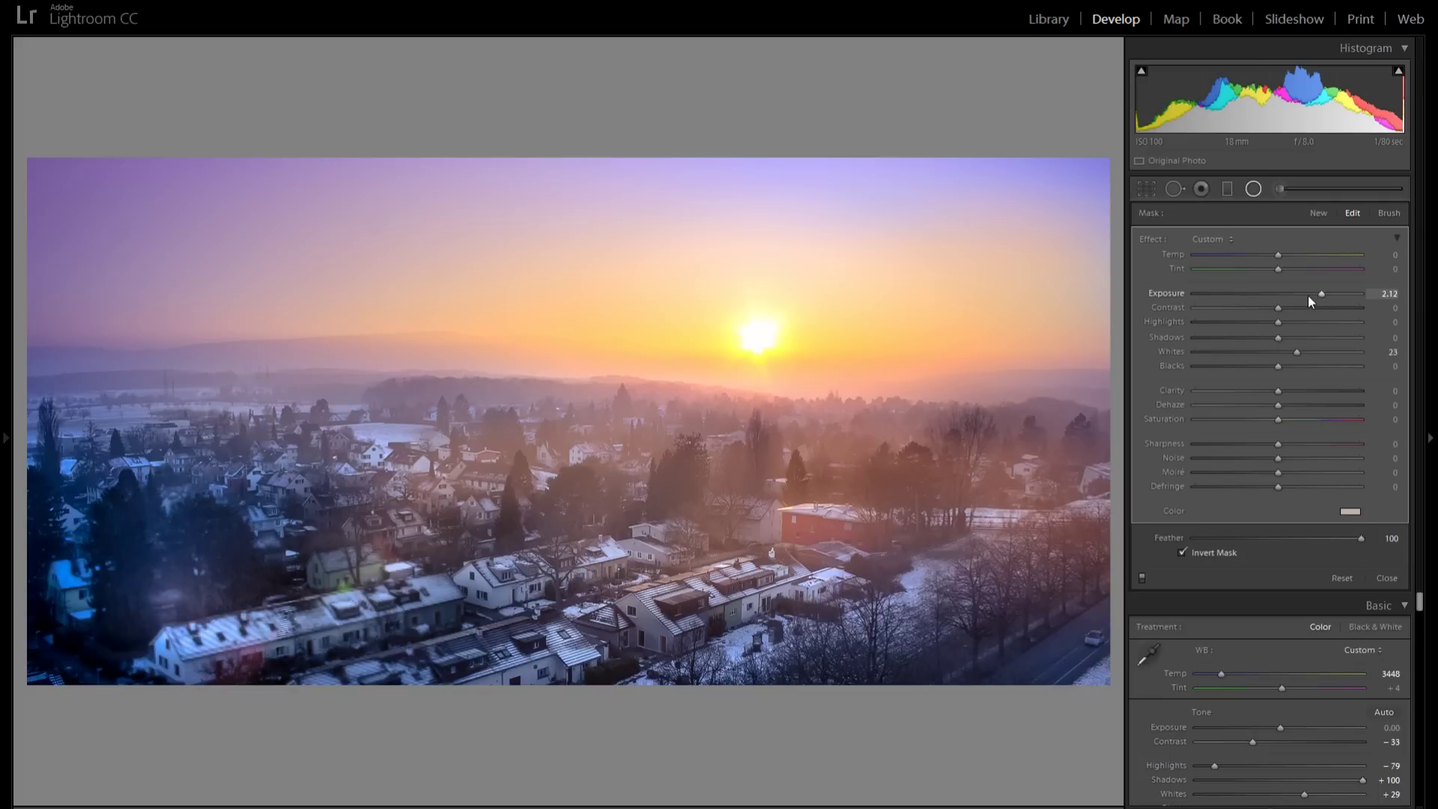
pyautogui.click(1282, 295)
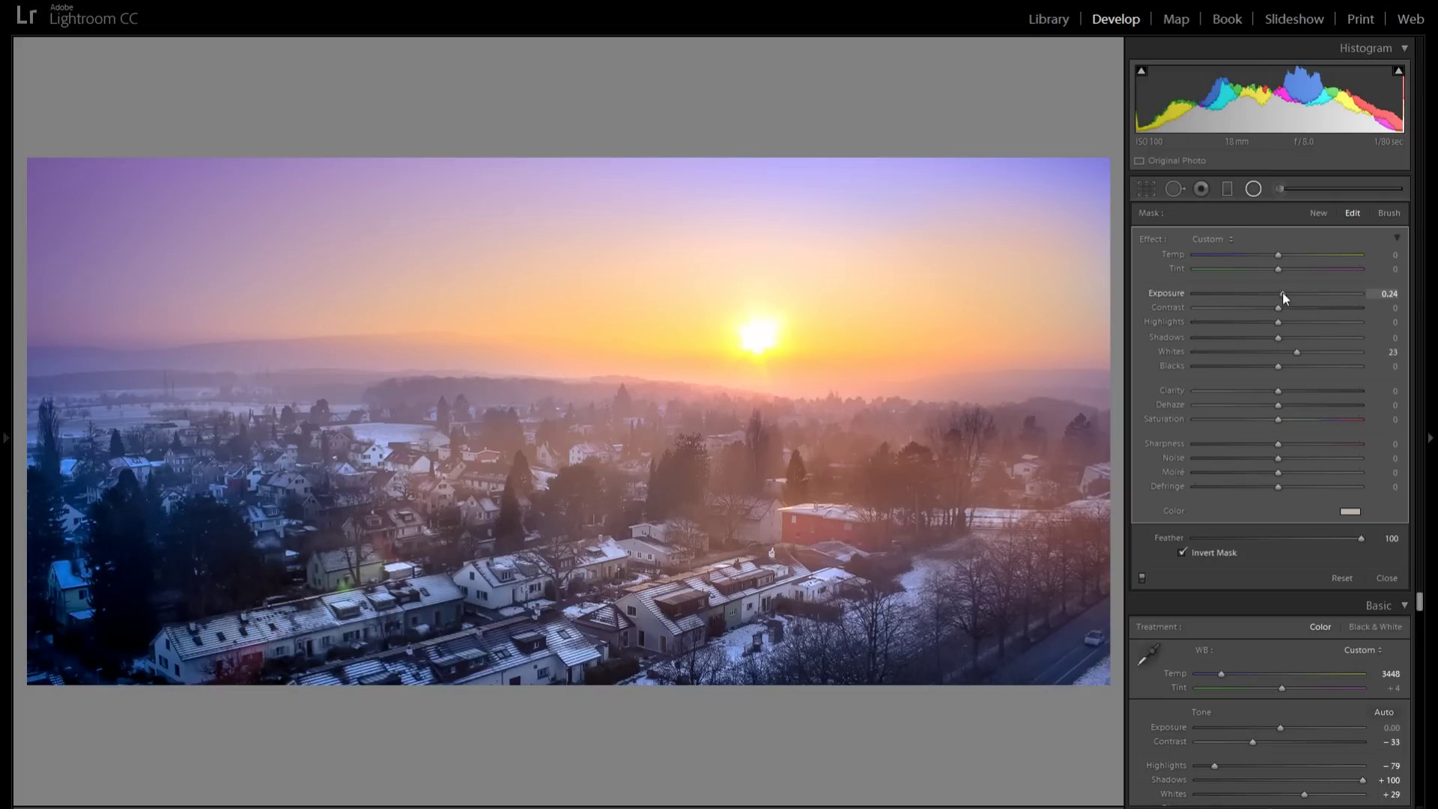
# Turn the copied radial filter into a darkening one: reset Whites, set Exposure -0.27 and Blacks -17, and remove the color tint
pyautogui.moveTo(191, 578); pyautogui.dragTo(420, 434)
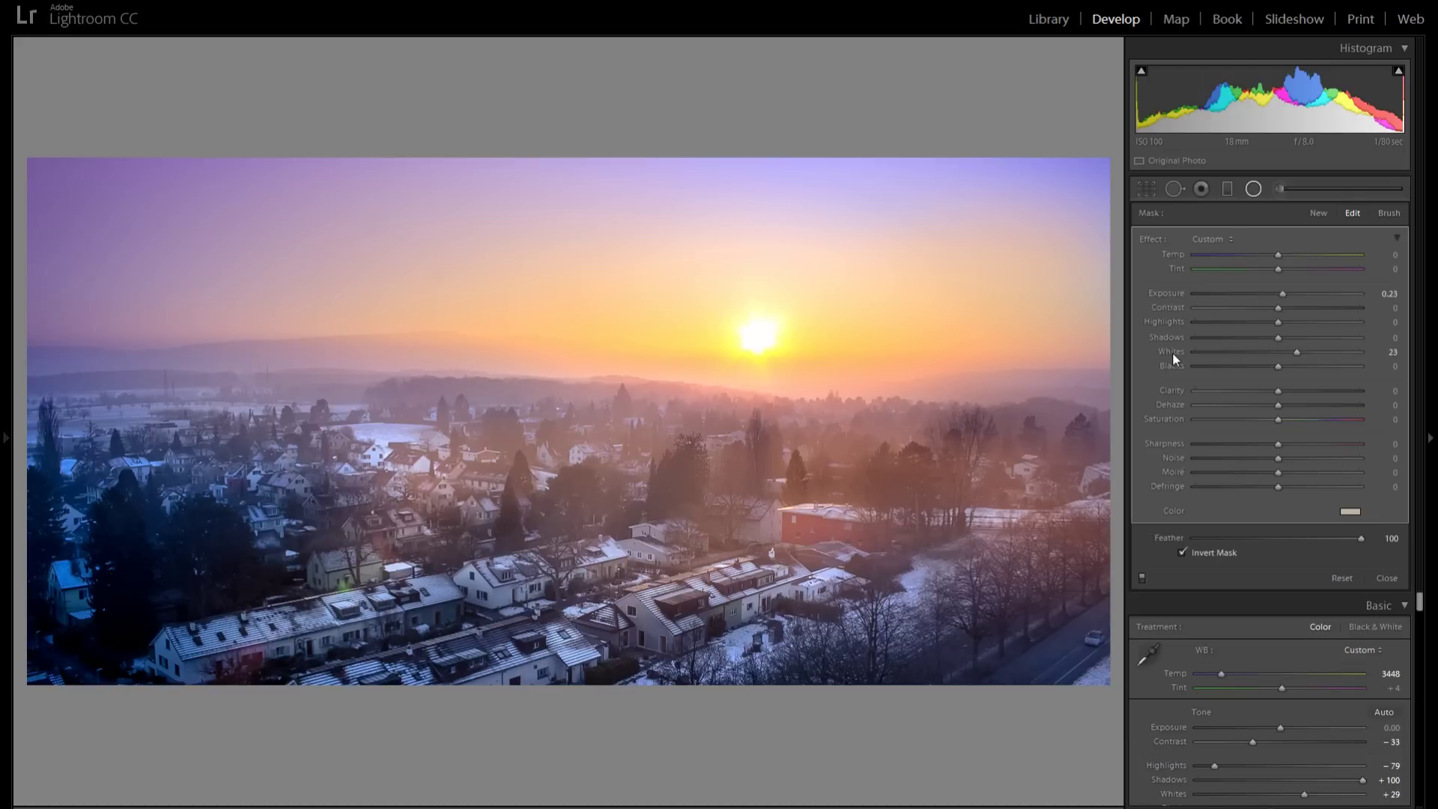
pyautogui.doubleClick(1179, 293)
pyautogui.moveTo(1275, 295); pyautogui.dragTo(1273, 296)
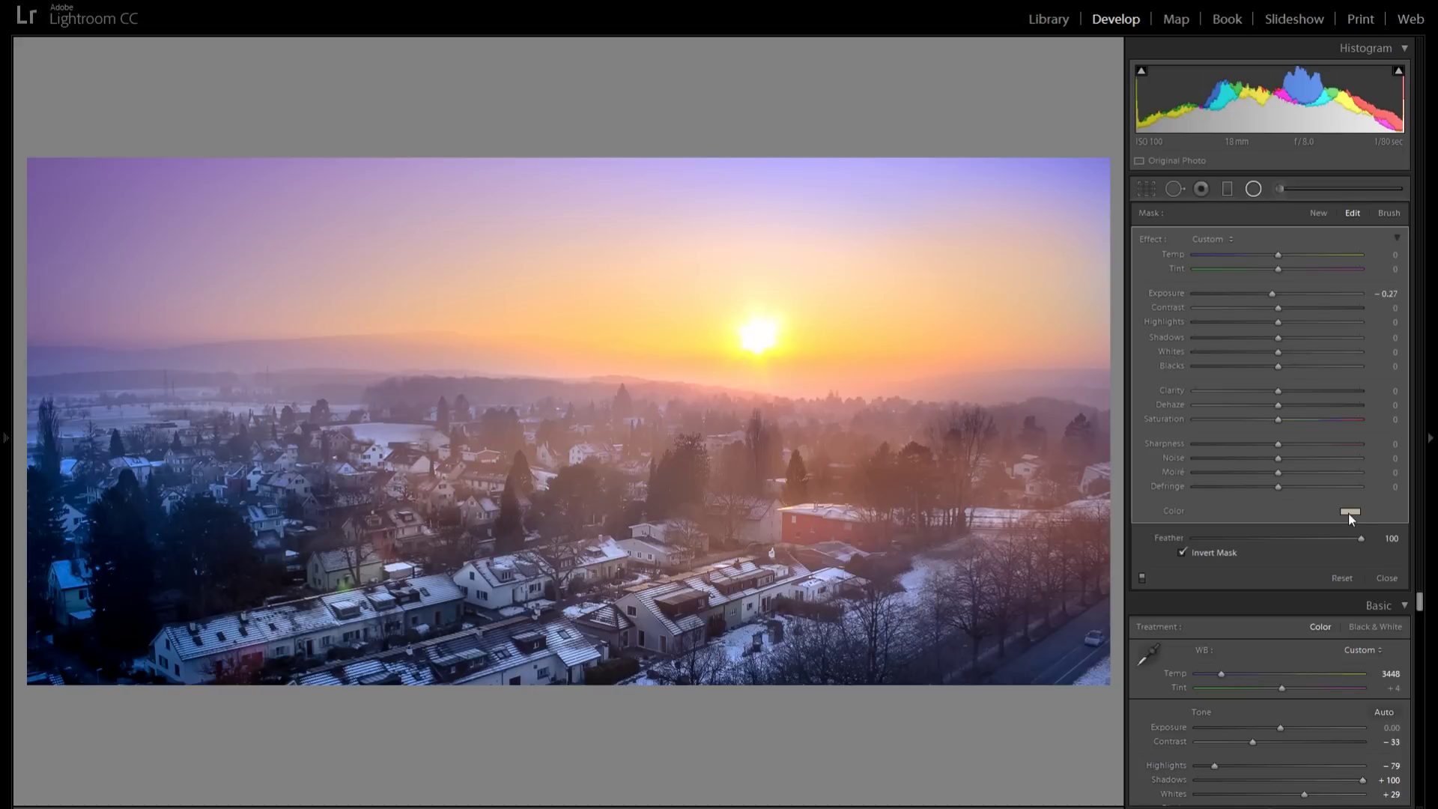
pyautogui.click(1349, 512)
pyautogui.moveTo(1202, 598); pyautogui.dragTo(1129, 577)
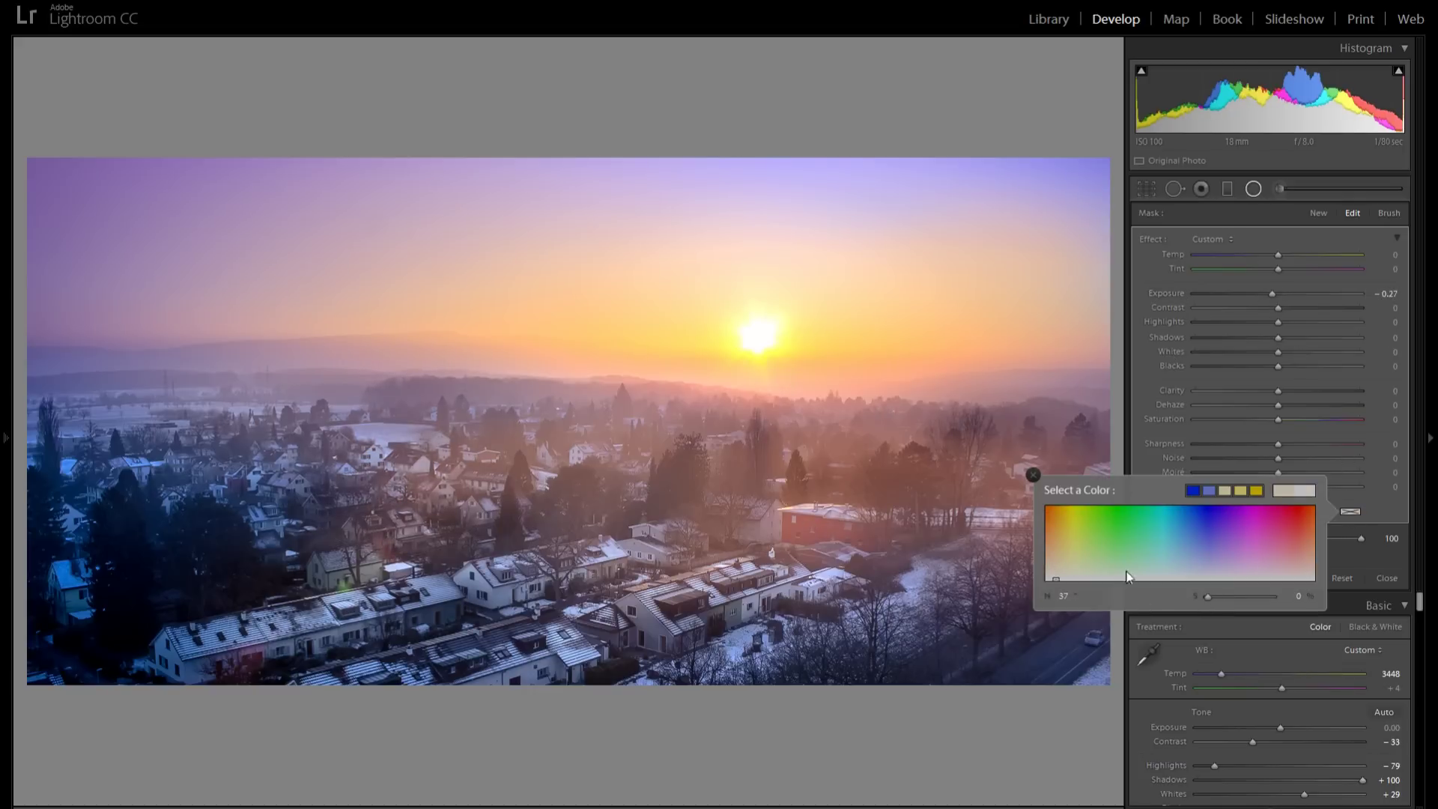
pyautogui.click(1032, 475)
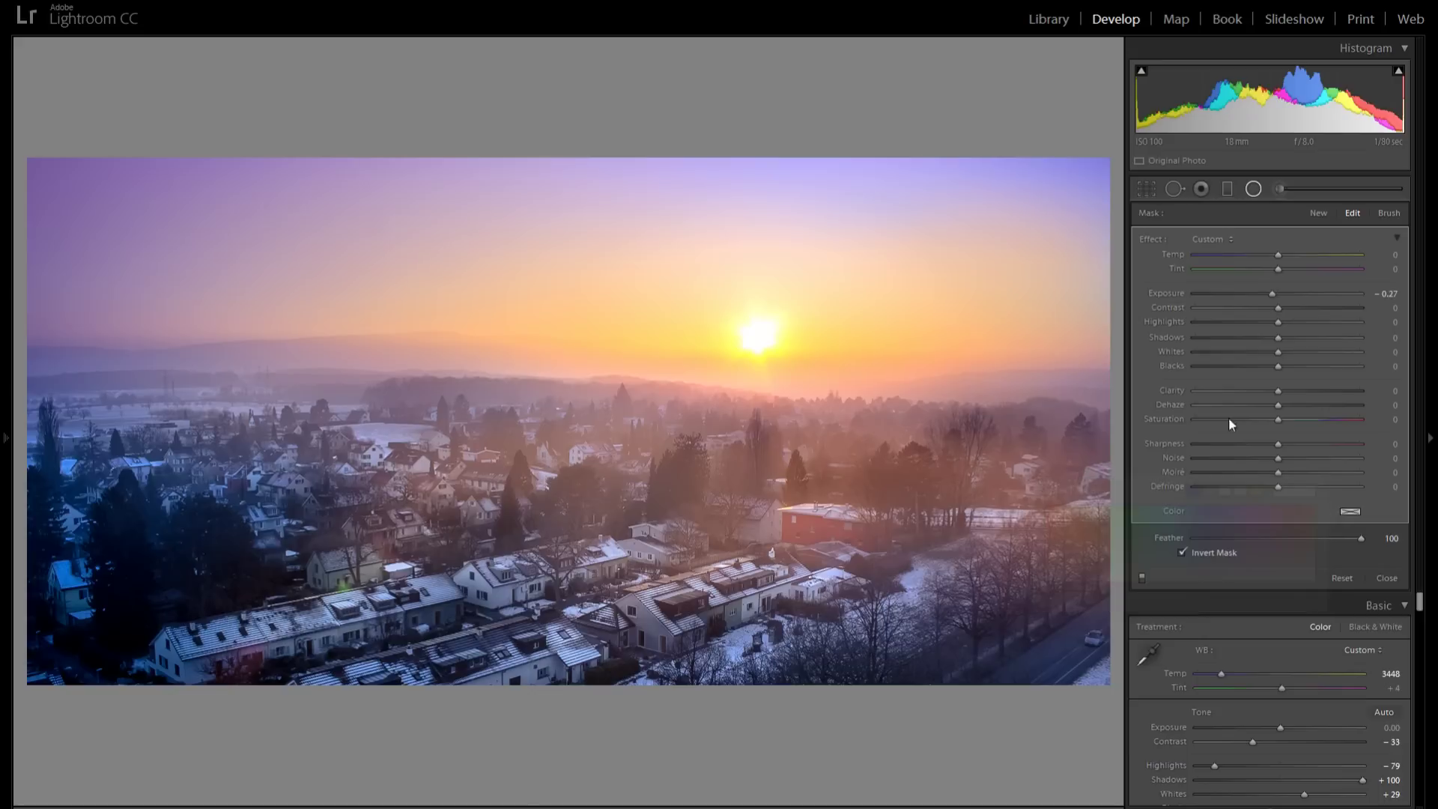
pyautogui.click(1264, 365)
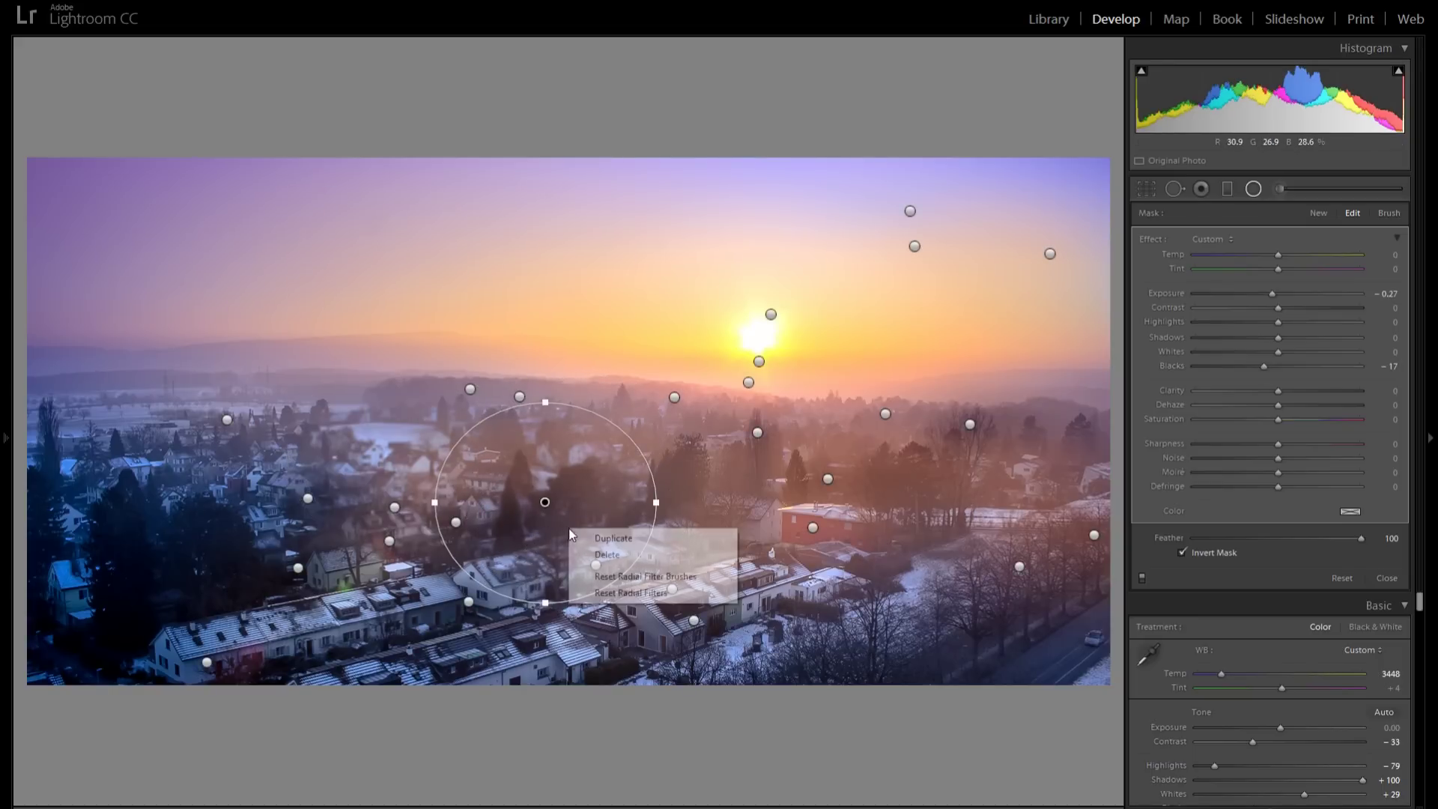
# Duplicate the darkening radial filter onto the dark trees mid-town and again onto the trees beyond the red building
pyautogui.click(588, 526)
pyautogui.click(702, 515)
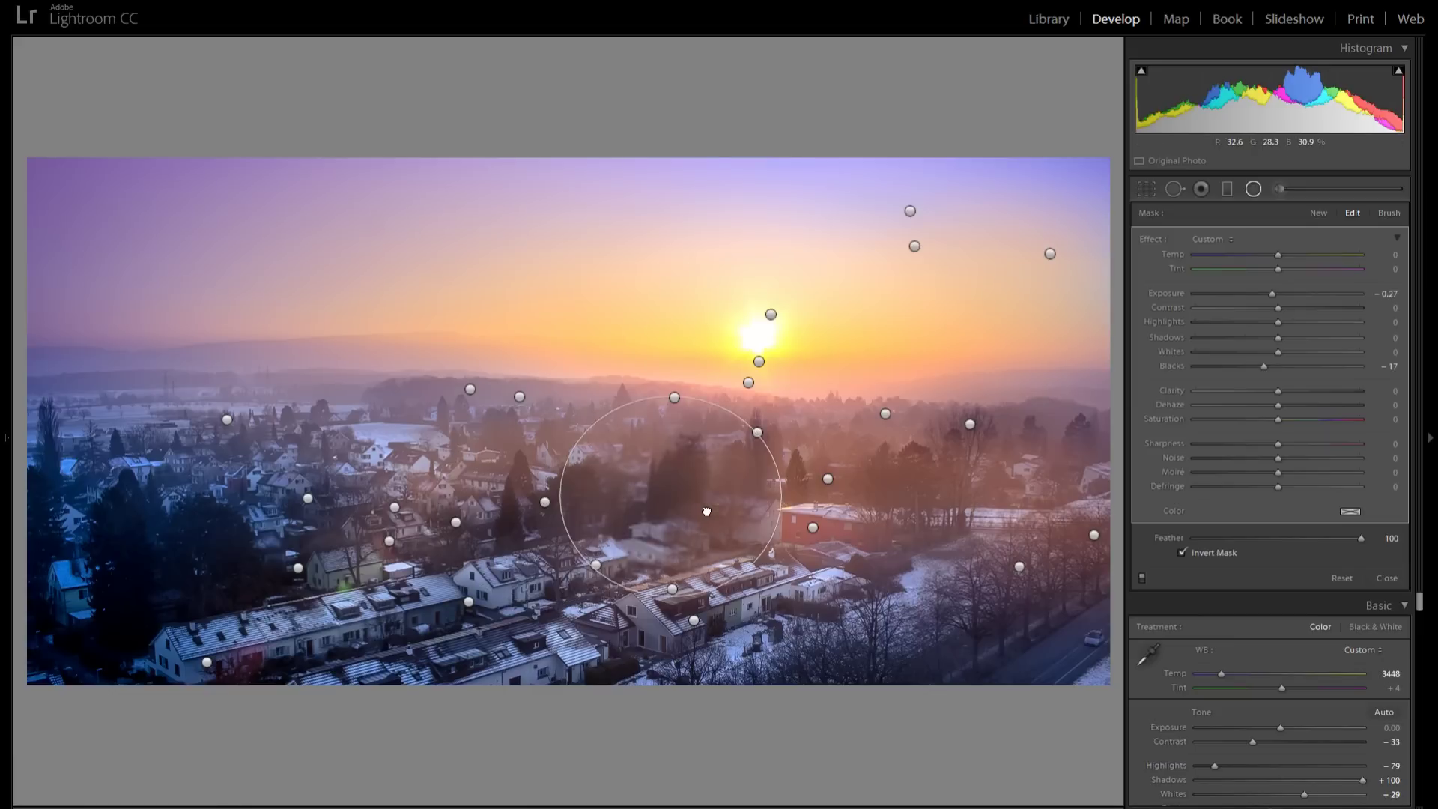
pyautogui.rightClick(702, 512)
pyautogui.click(715, 515)
pyautogui.moveTo(716, 511); pyautogui.dragTo(971, 532)
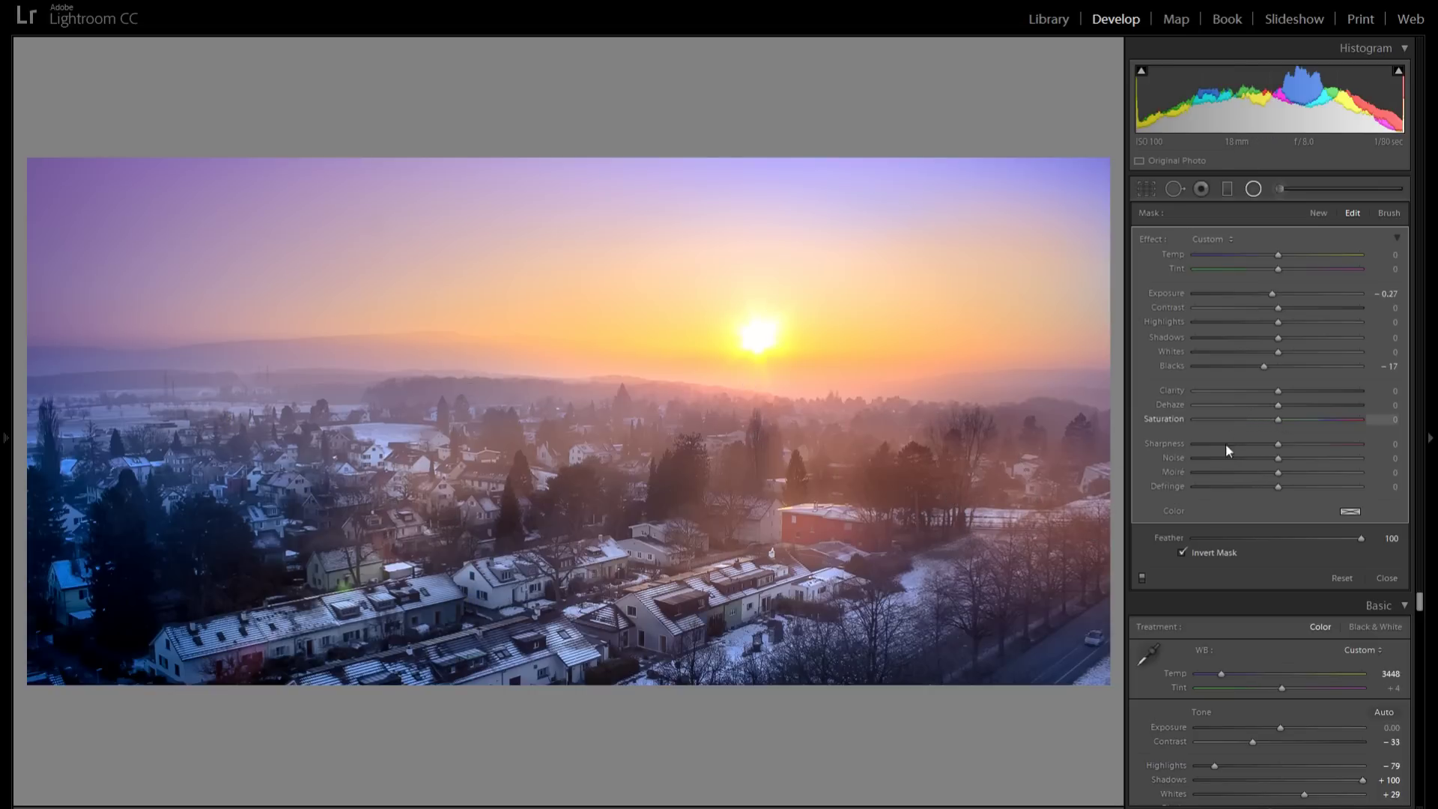
# Compare the sunset town photo with all radial filters switched off and on
pyautogui.click(1142, 577)
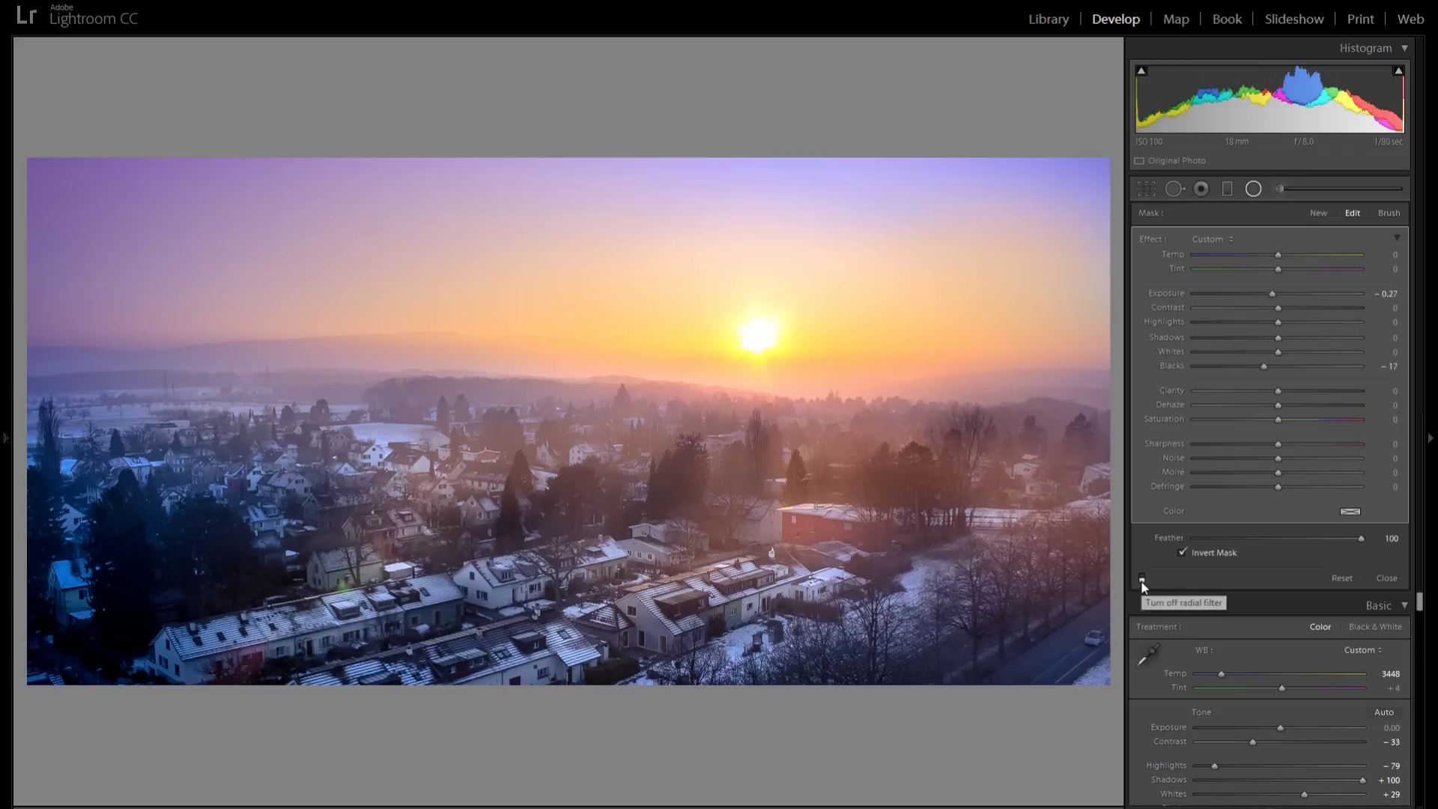
pyautogui.click(1142, 579)
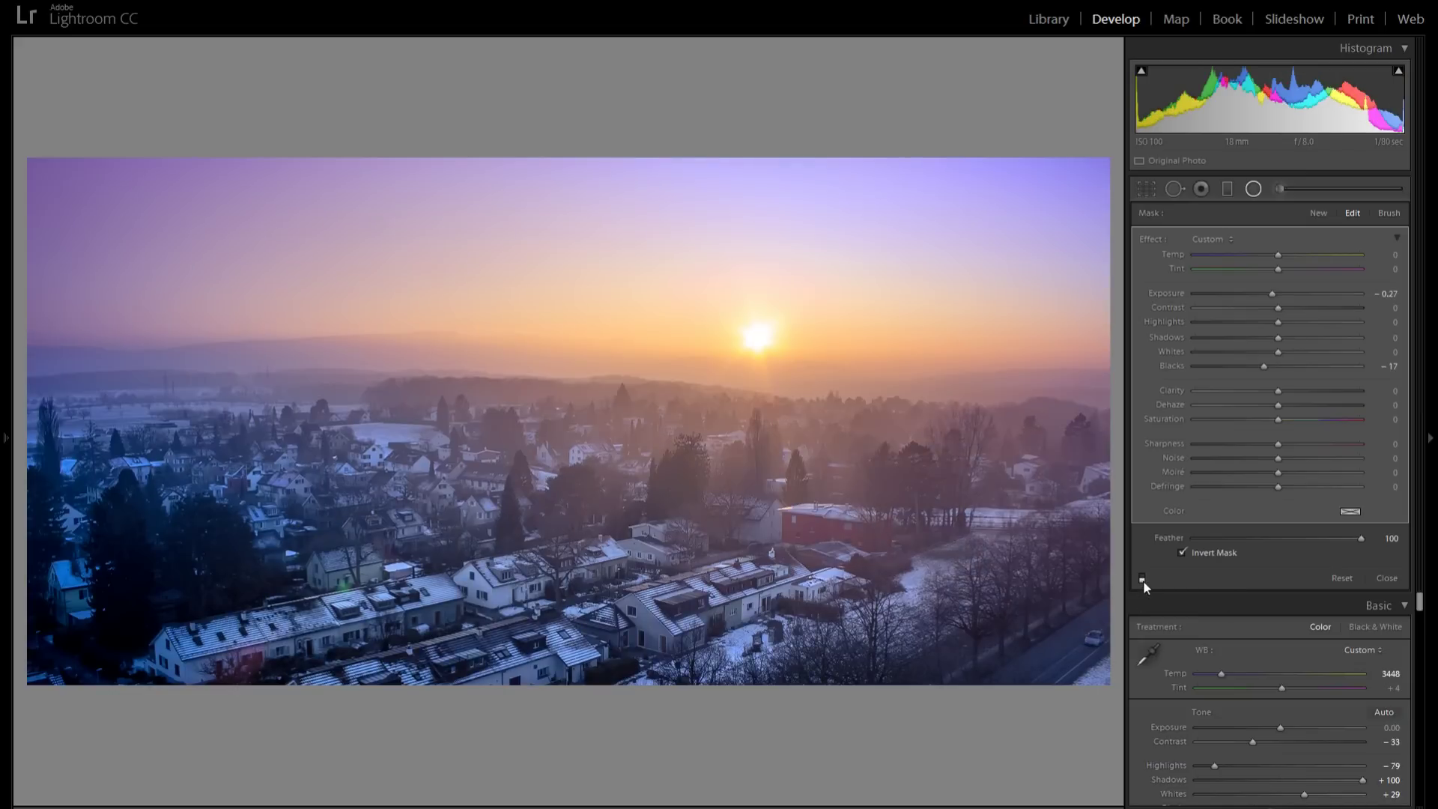
pyautogui.click(1146, 581)
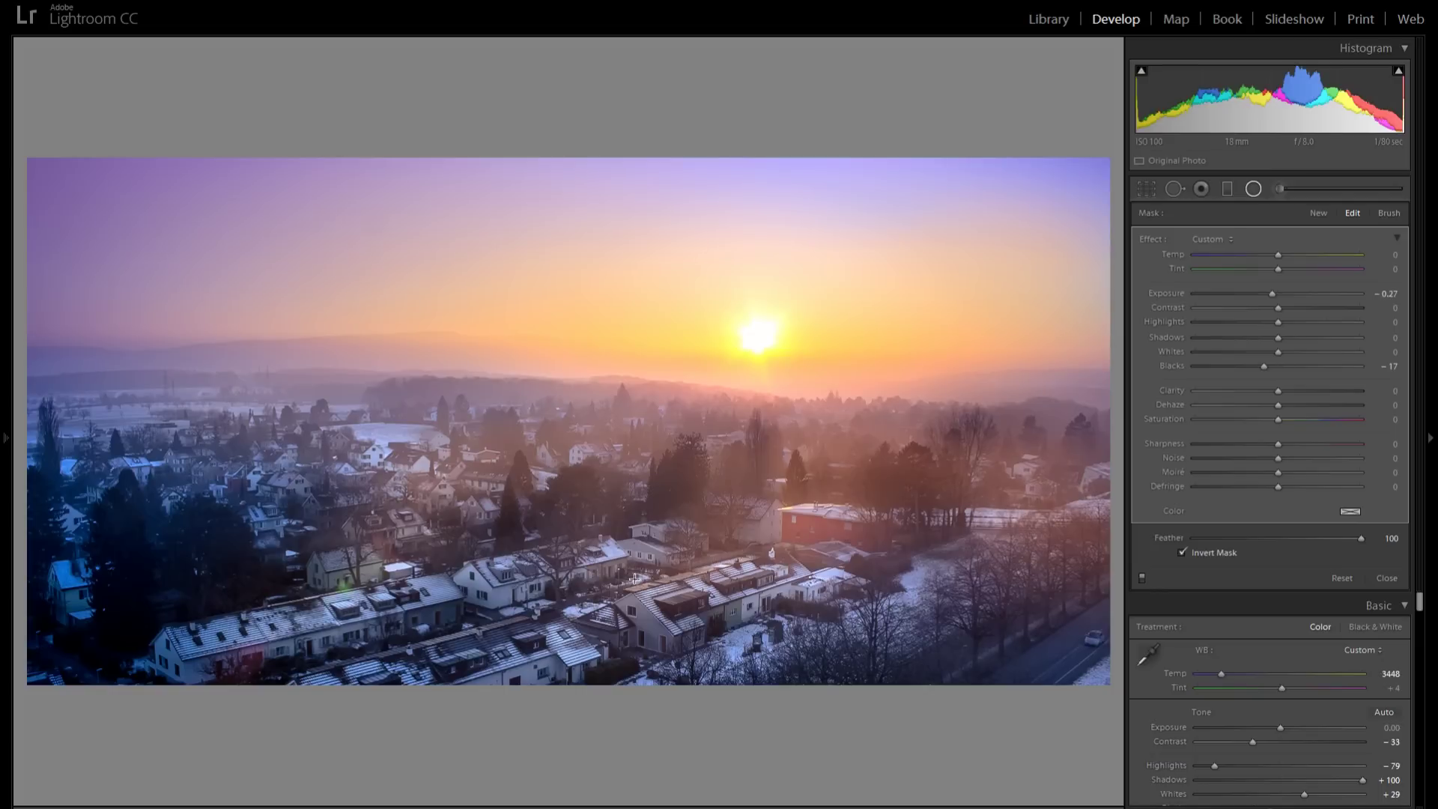
pyautogui.click(1142, 579)
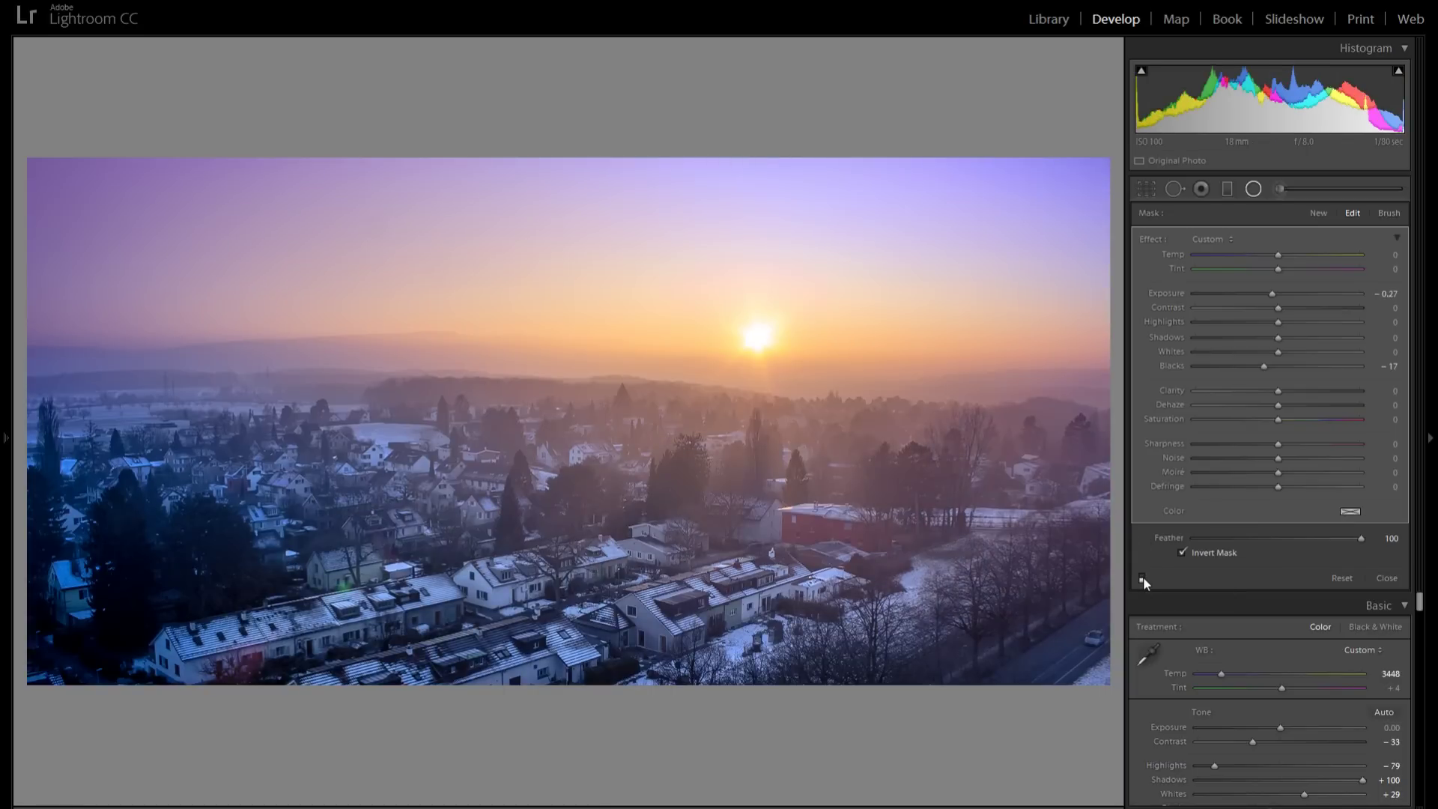
pyautogui.click(1143, 578)
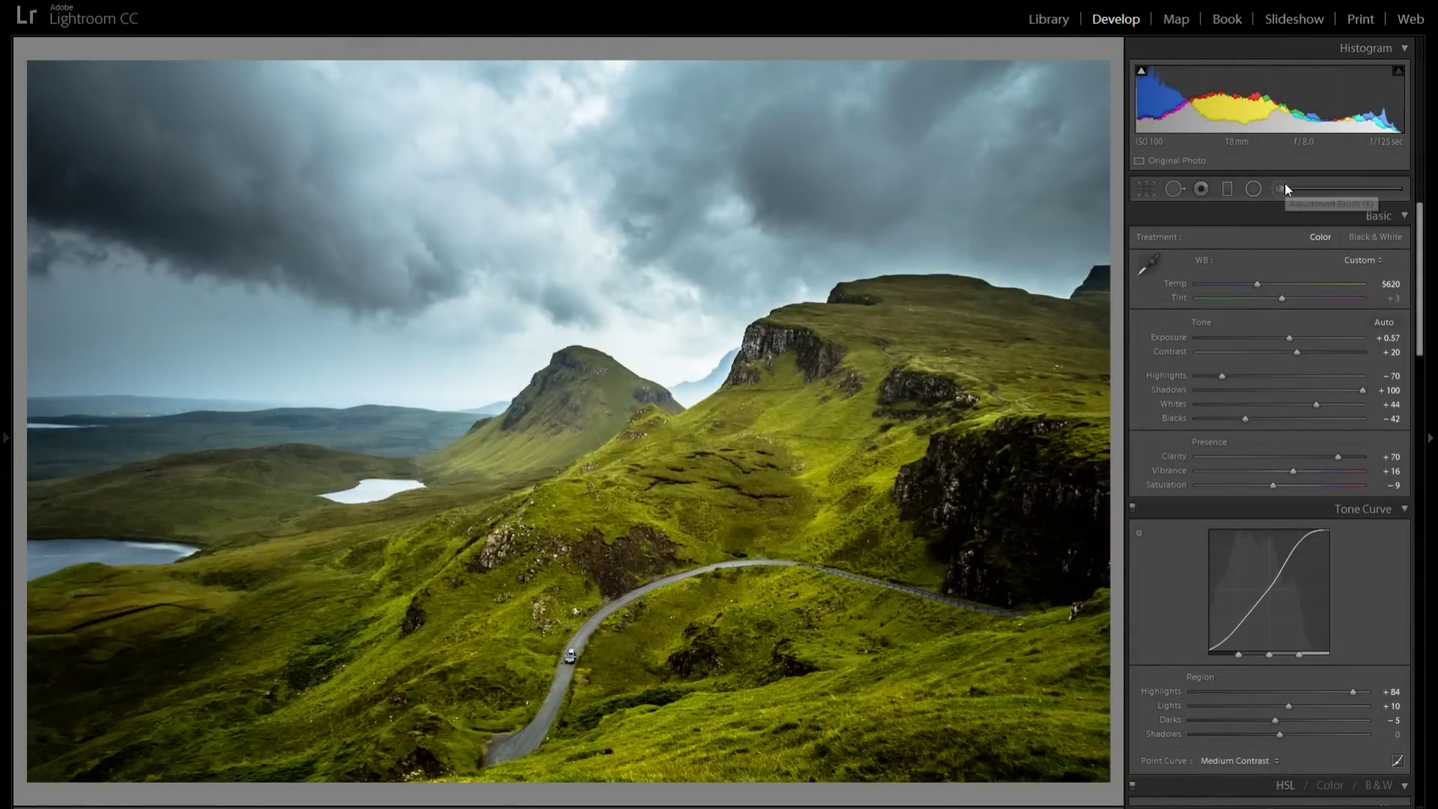
# Compare the green mountain road photo with its adjustment brush edits switched off and on, and close the brush
pyautogui.click(1284, 186)
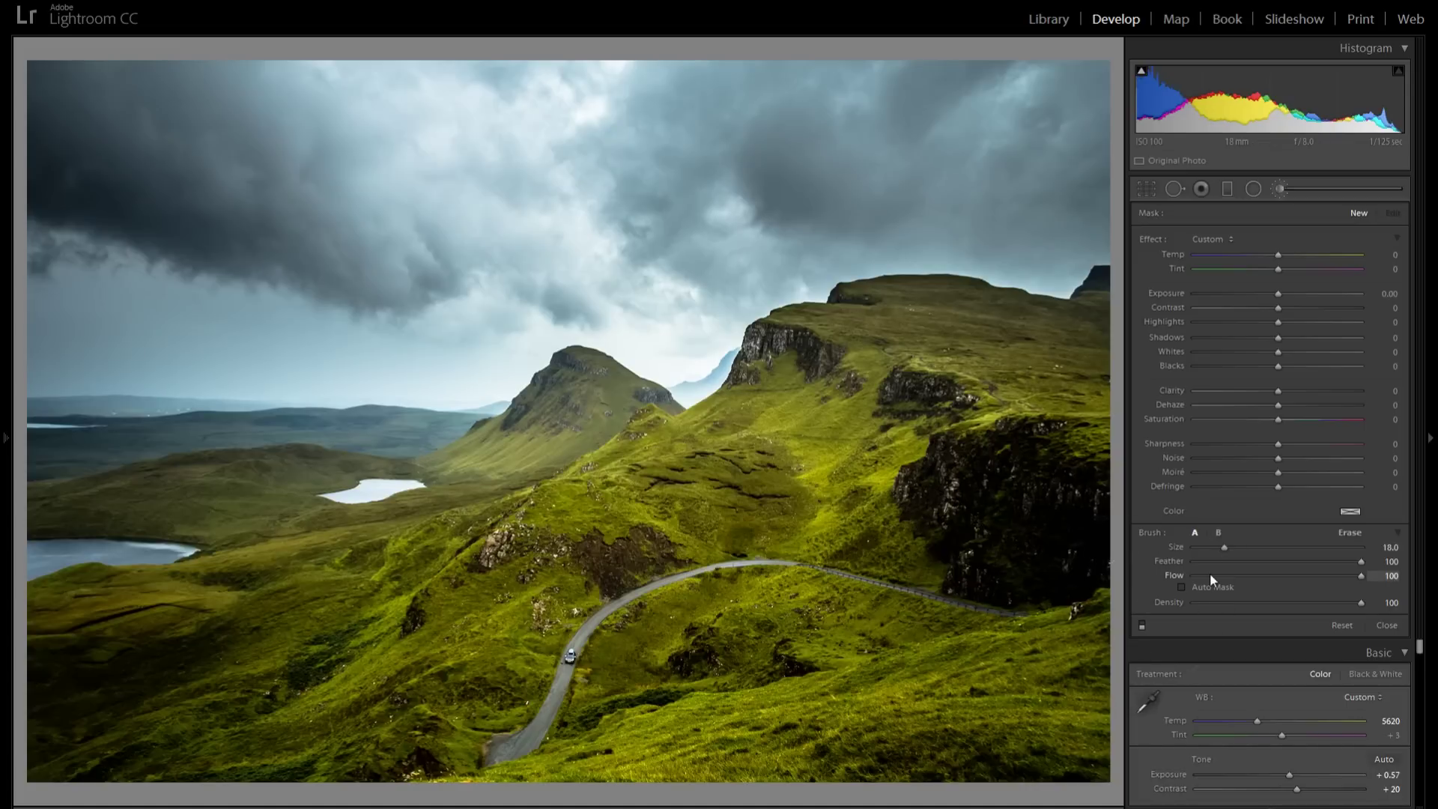
pyautogui.click(1142, 625)
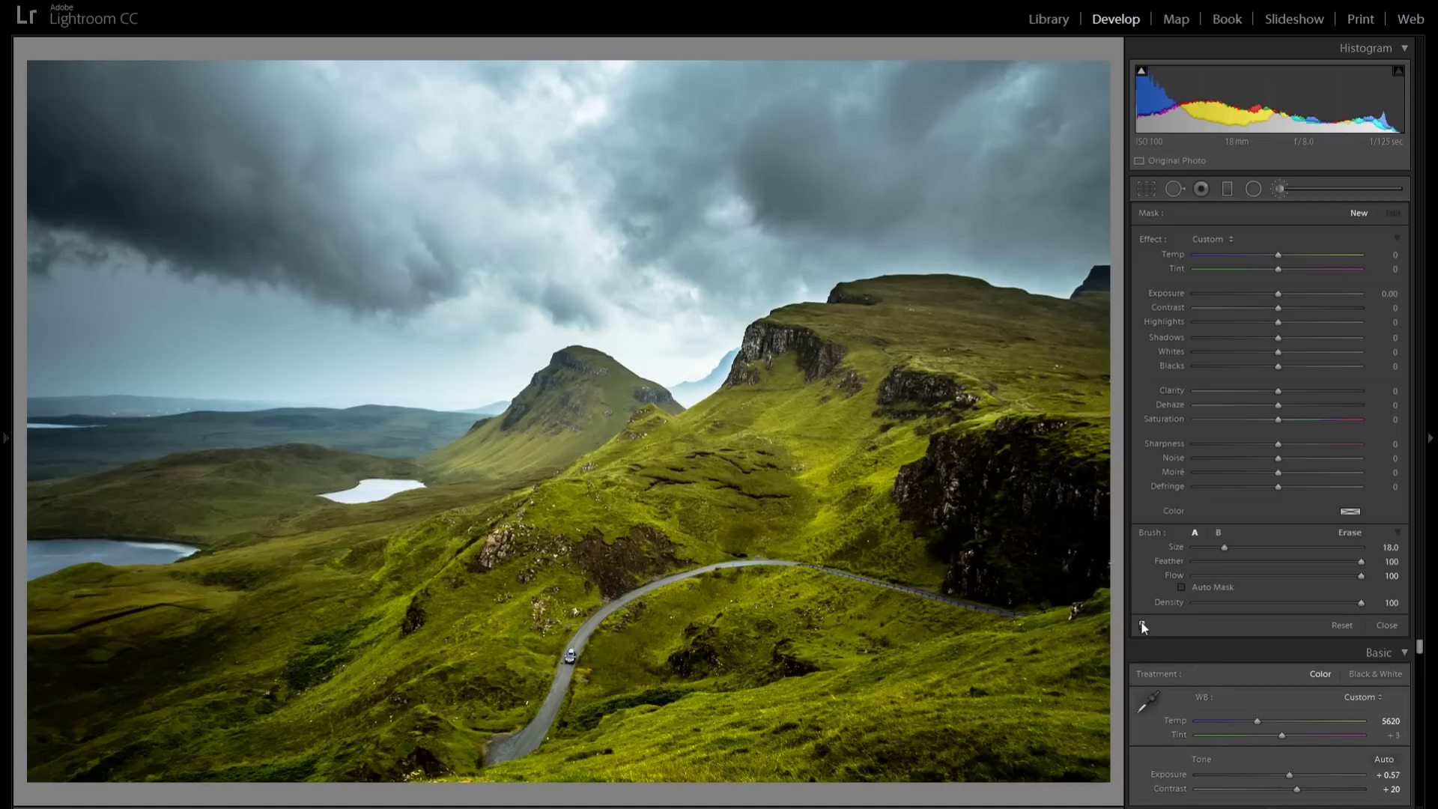
pyautogui.click(1142, 624)
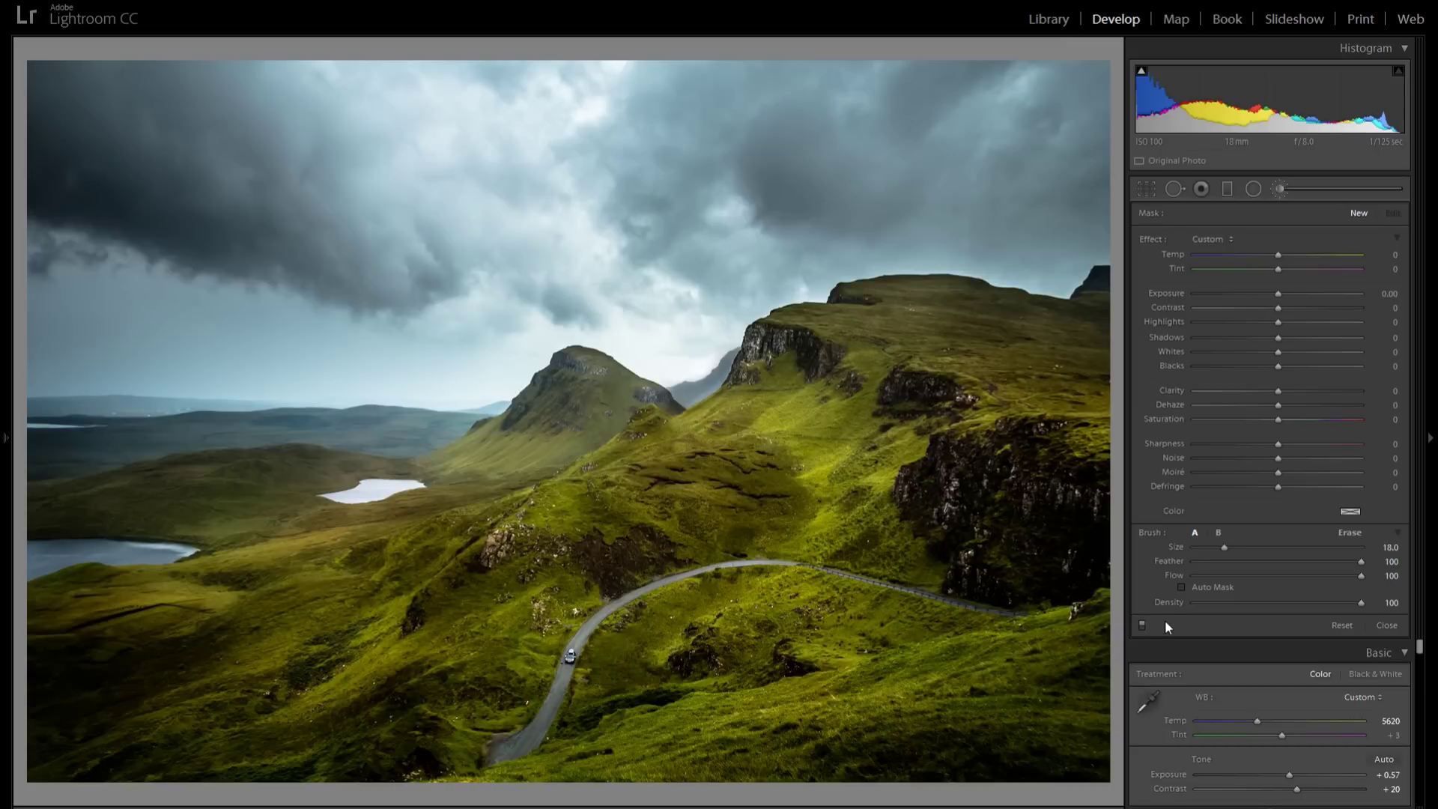
pyautogui.click(1142, 625)
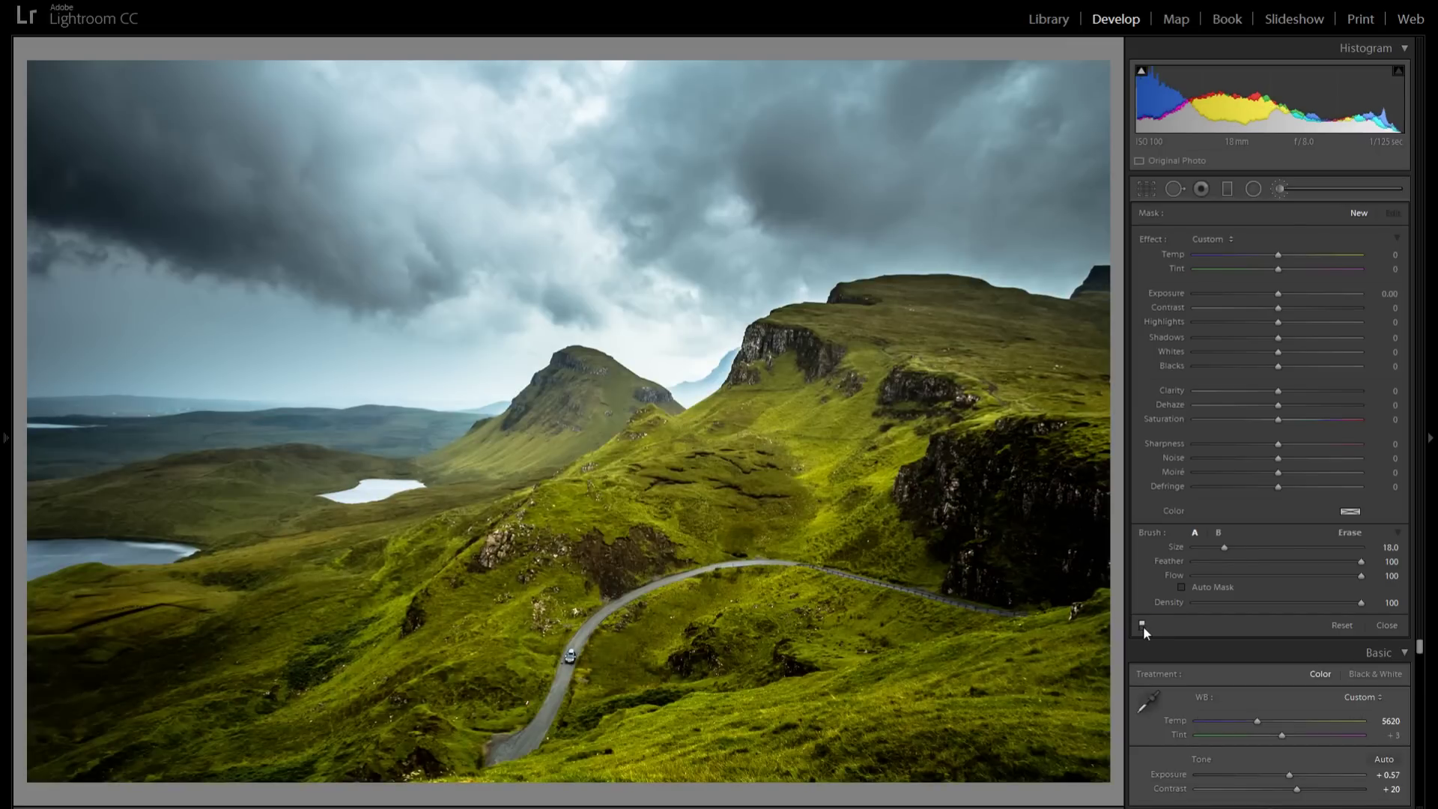
pyautogui.click(1144, 624)
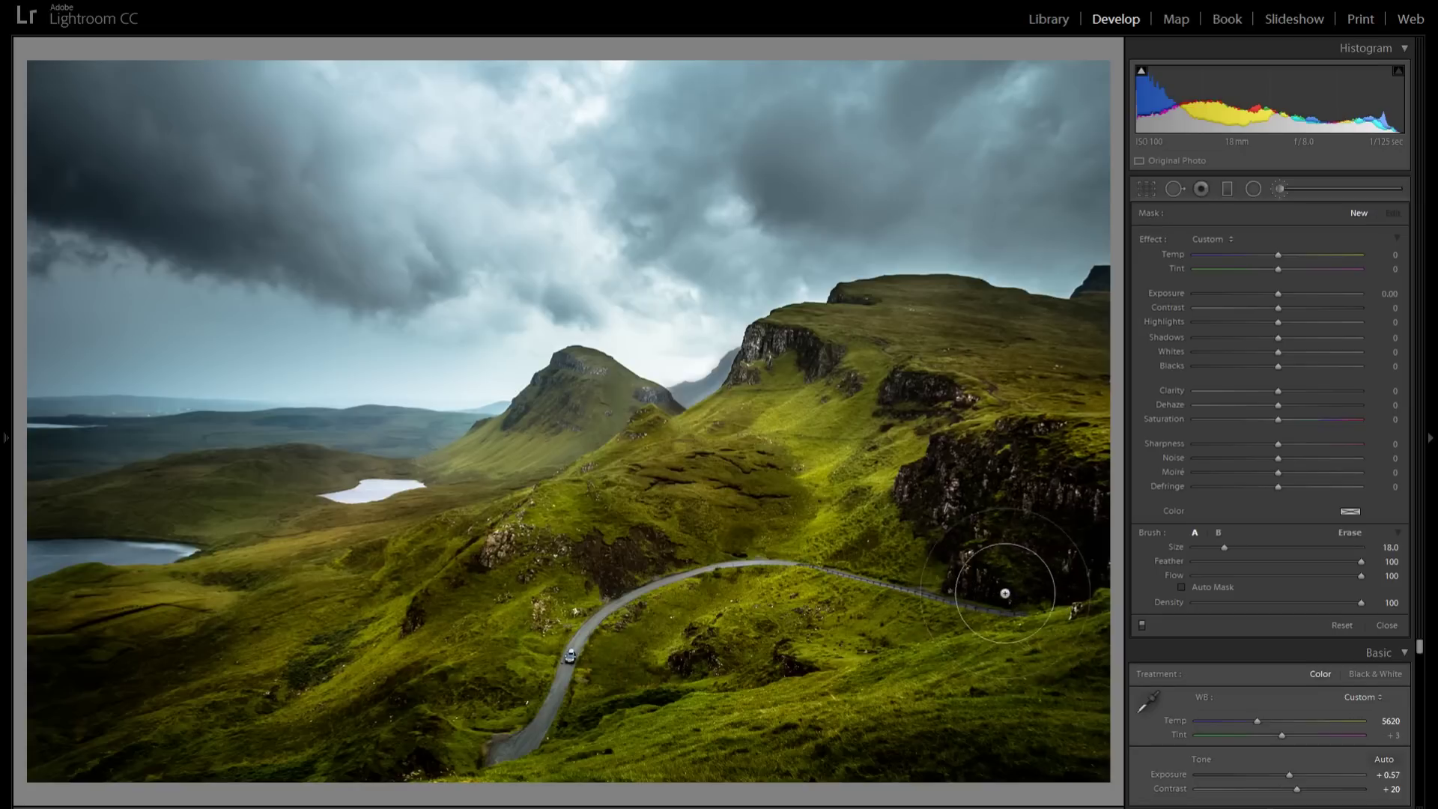
pyautogui.click(1276, 188)
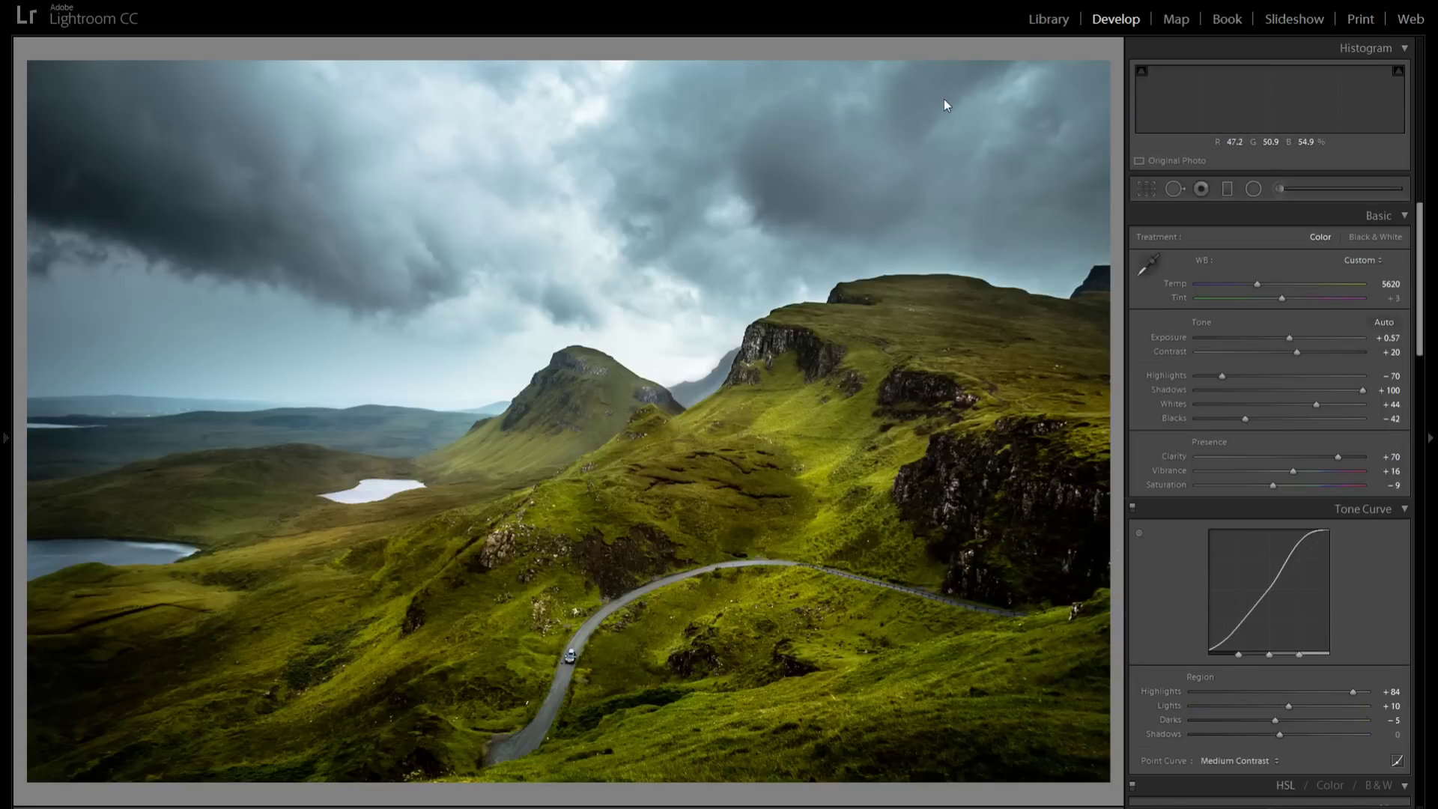
# Open the dusk train station photo, compare it with its radial filters off and on, and close the radial filter tool
pyautogui.press('Right')
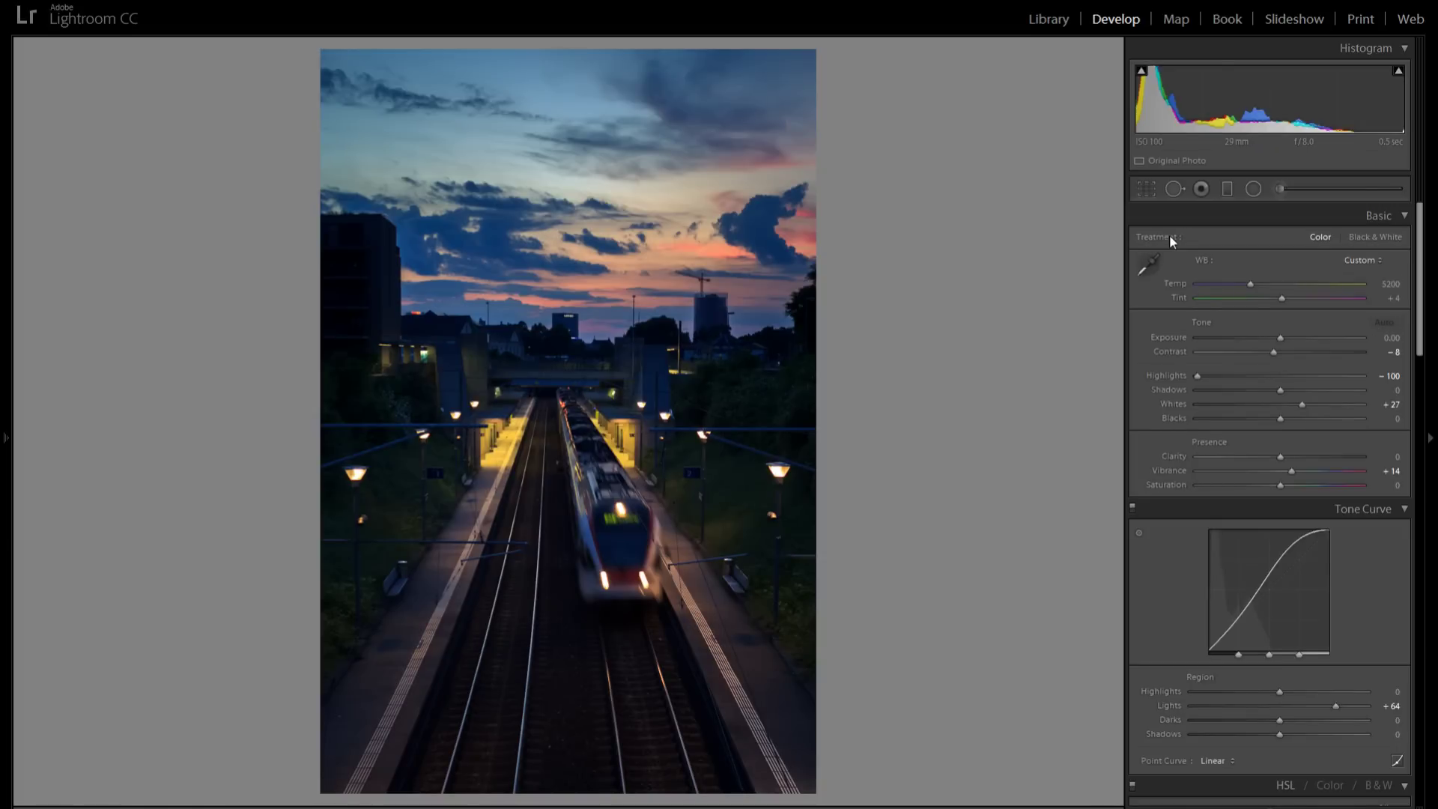
pyautogui.click(1275, 186)
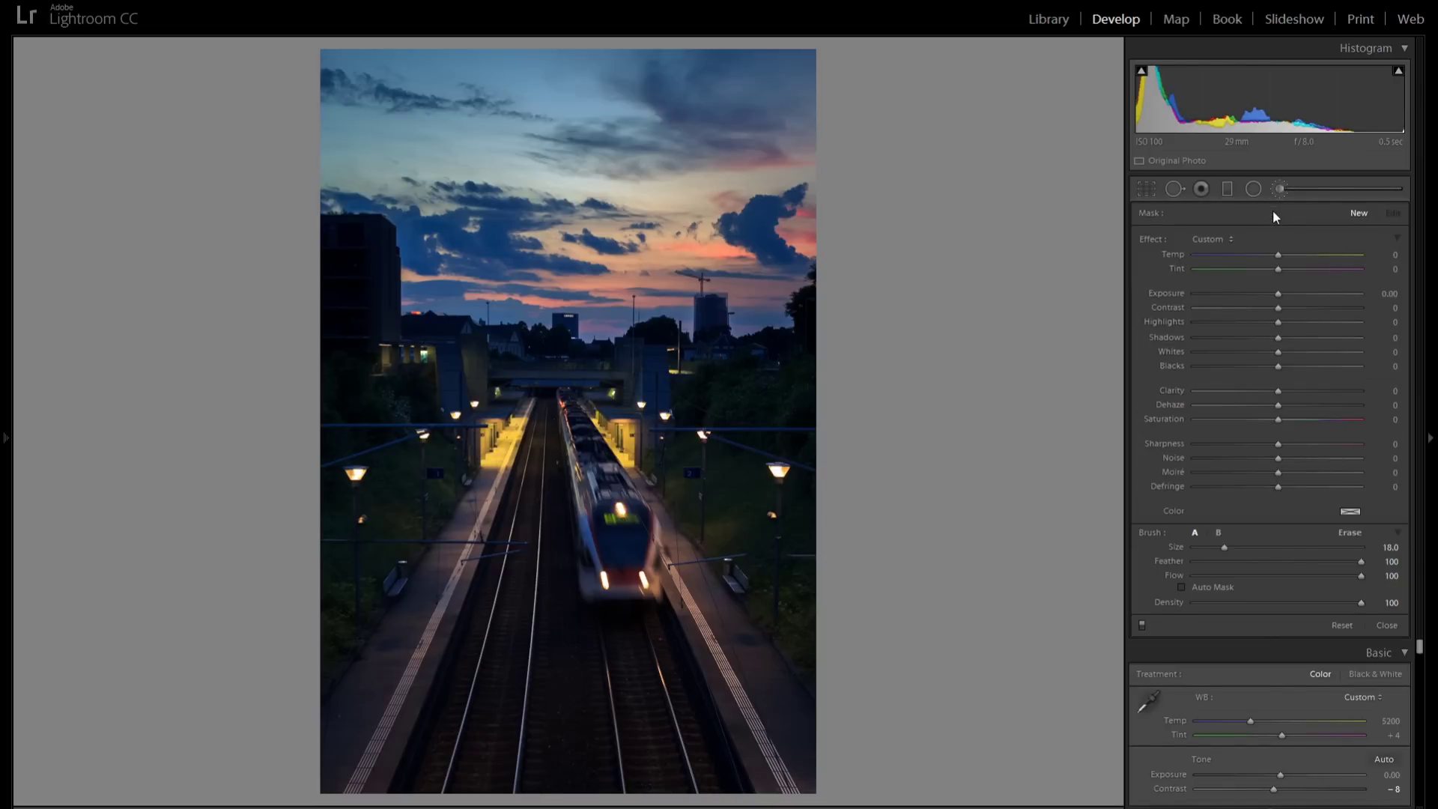
pyautogui.click(1260, 192)
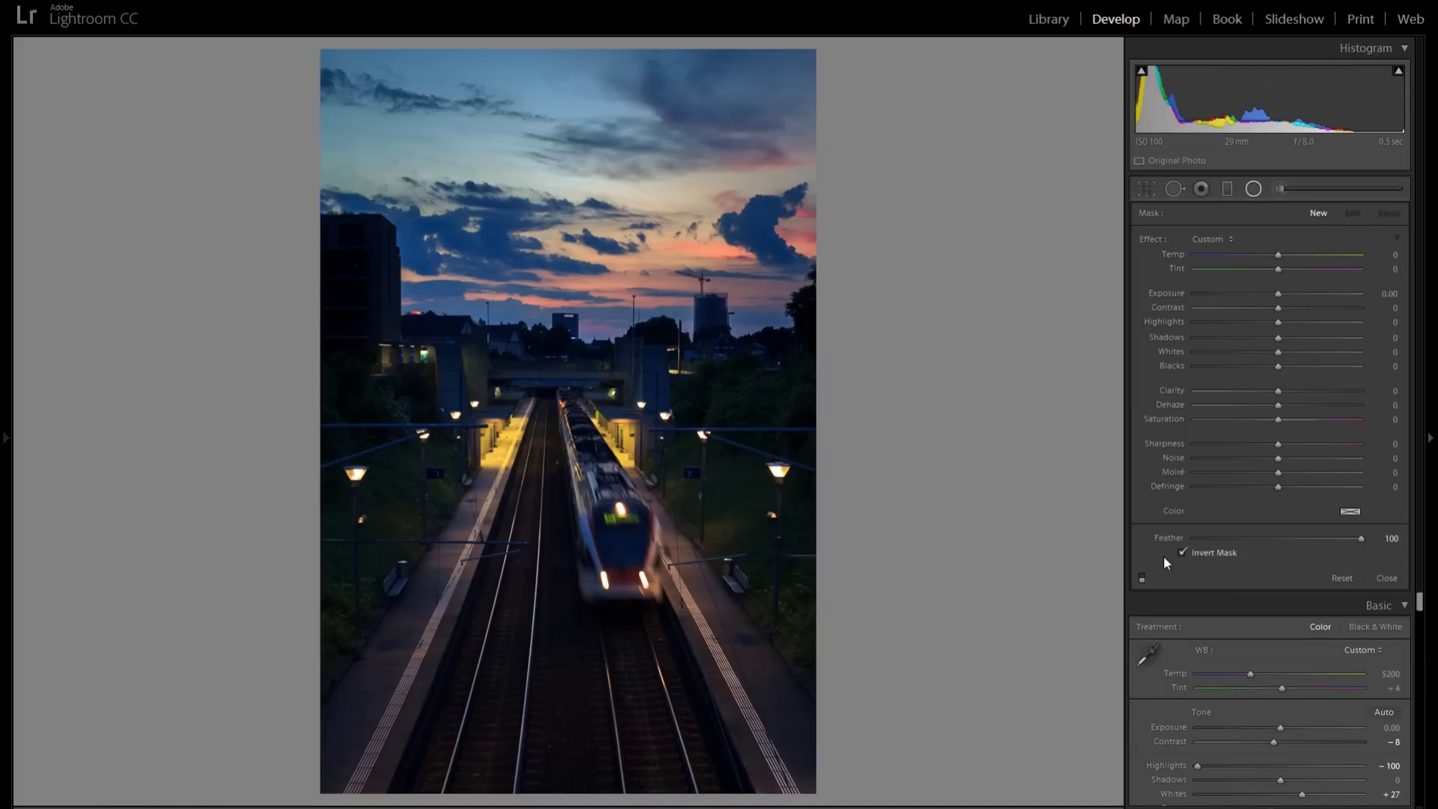
pyautogui.click(1142, 577)
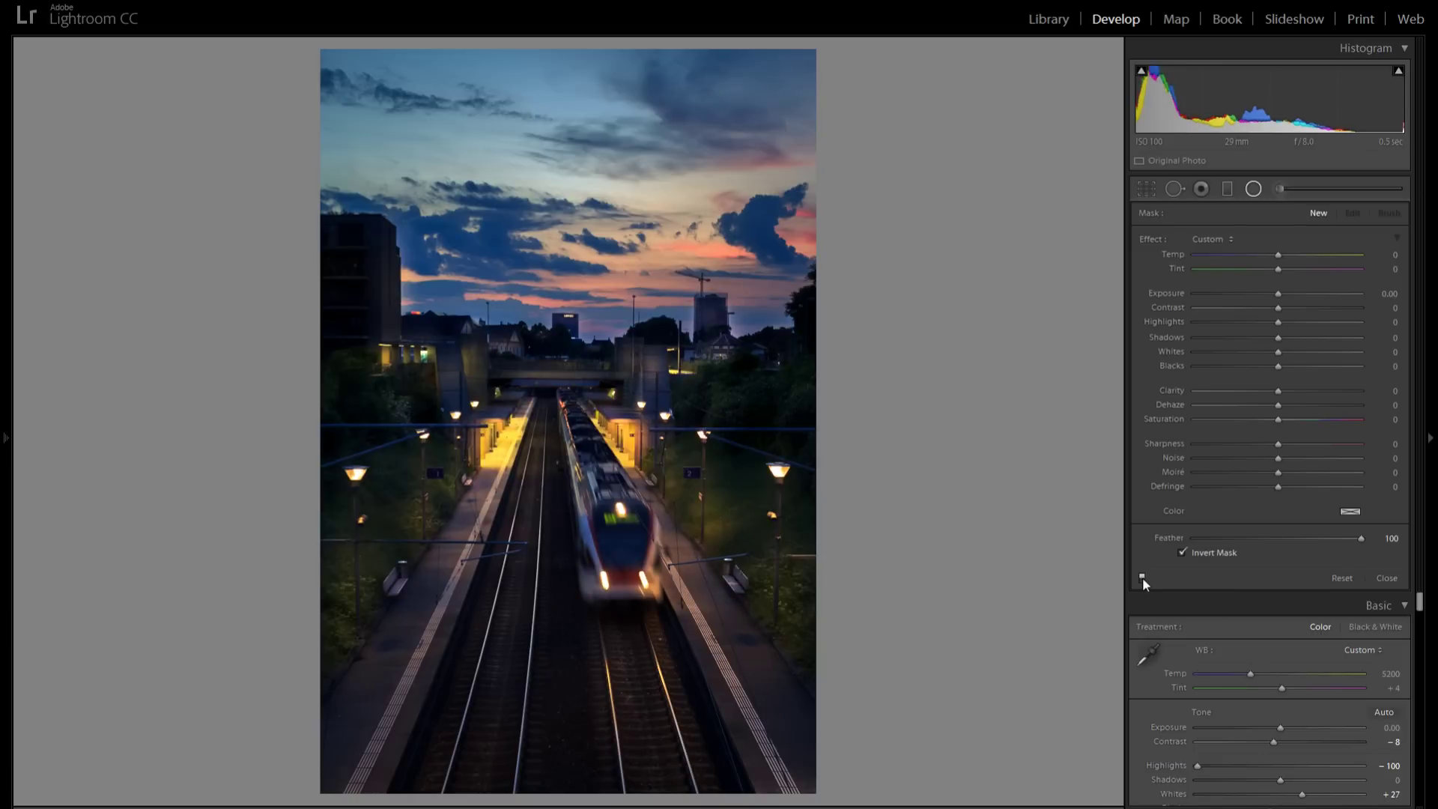
pyautogui.hotkey('shift', 'm')
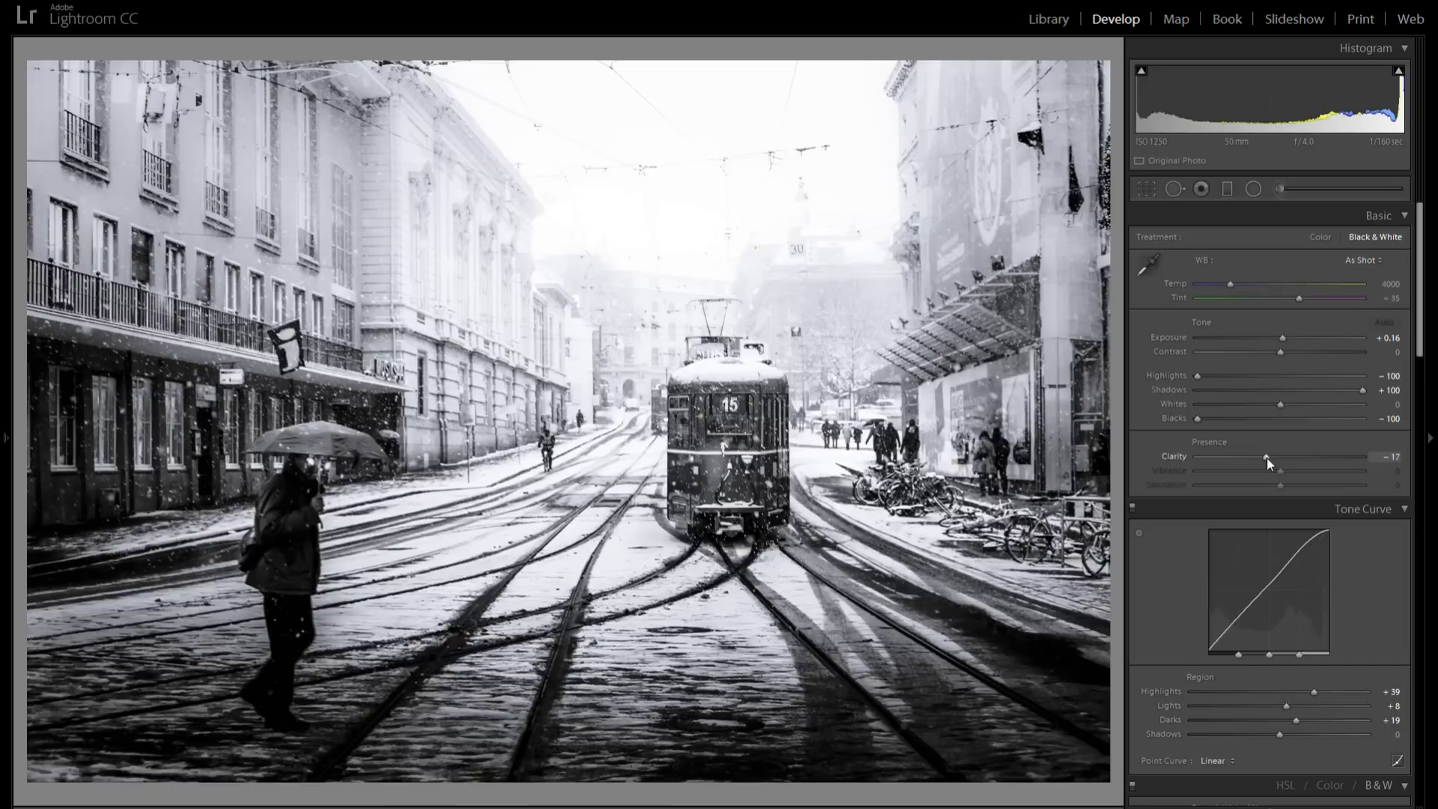
# Examine the snowy tracks and tram up close in the black-and-white street photo and return to the full view
pyautogui.click(614, 695)
pyautogui.moveTo(615, 653); pyautogui.dragTo(588, 644)
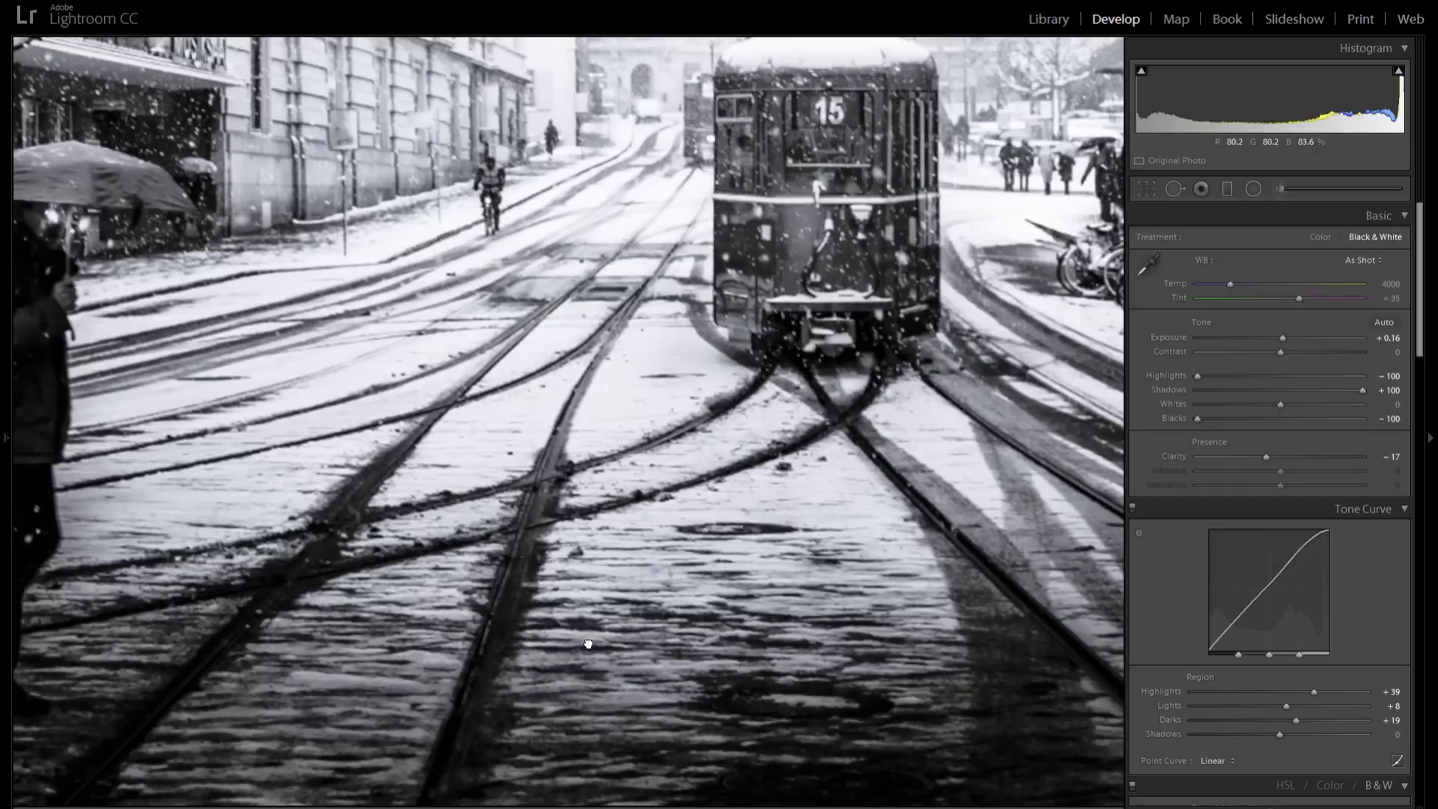
pyautogui.click(588, 615)
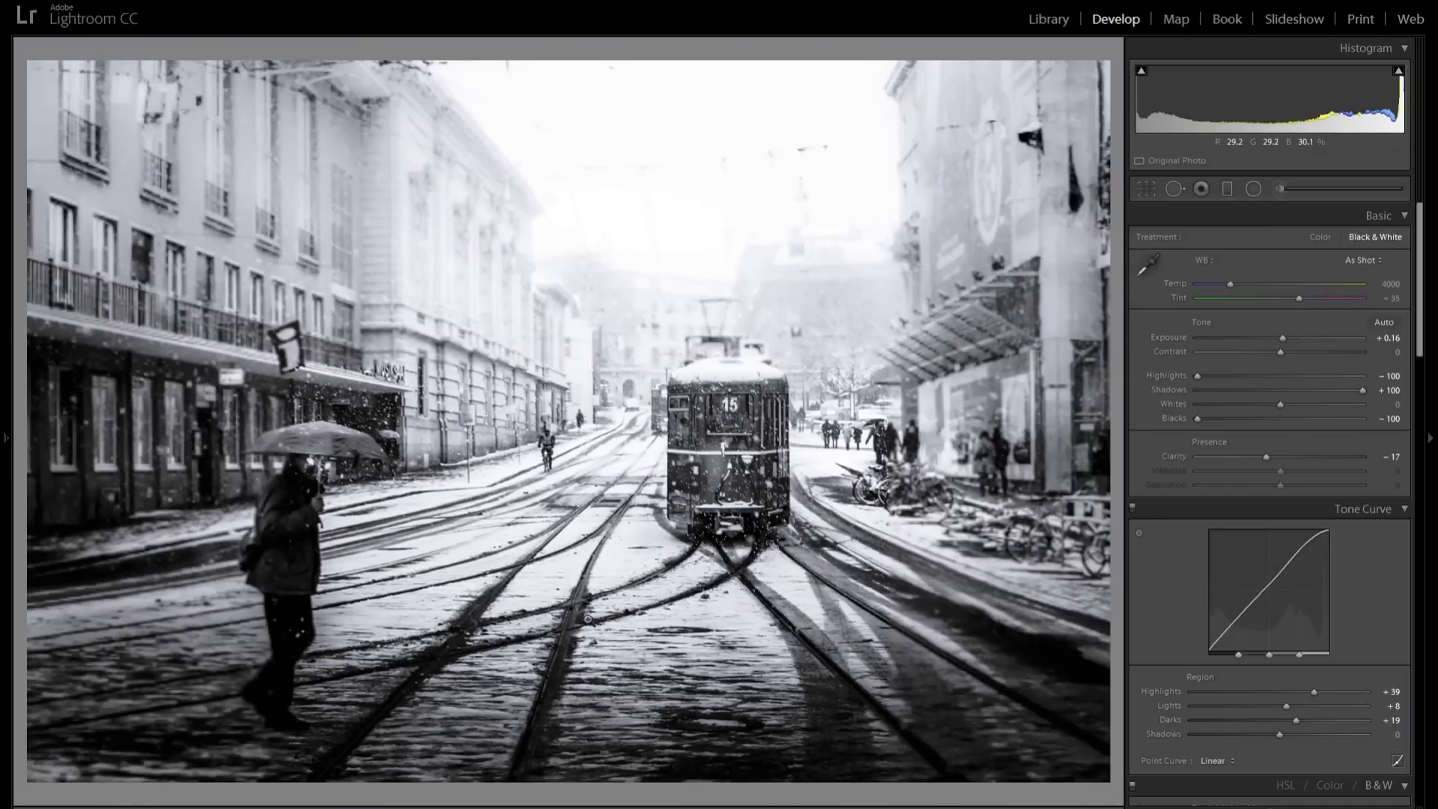
# Try Clarity at +32, −2 and +100 on the black-and-white tram street photo, and settle on −15
pyautogui.click(639, 298)
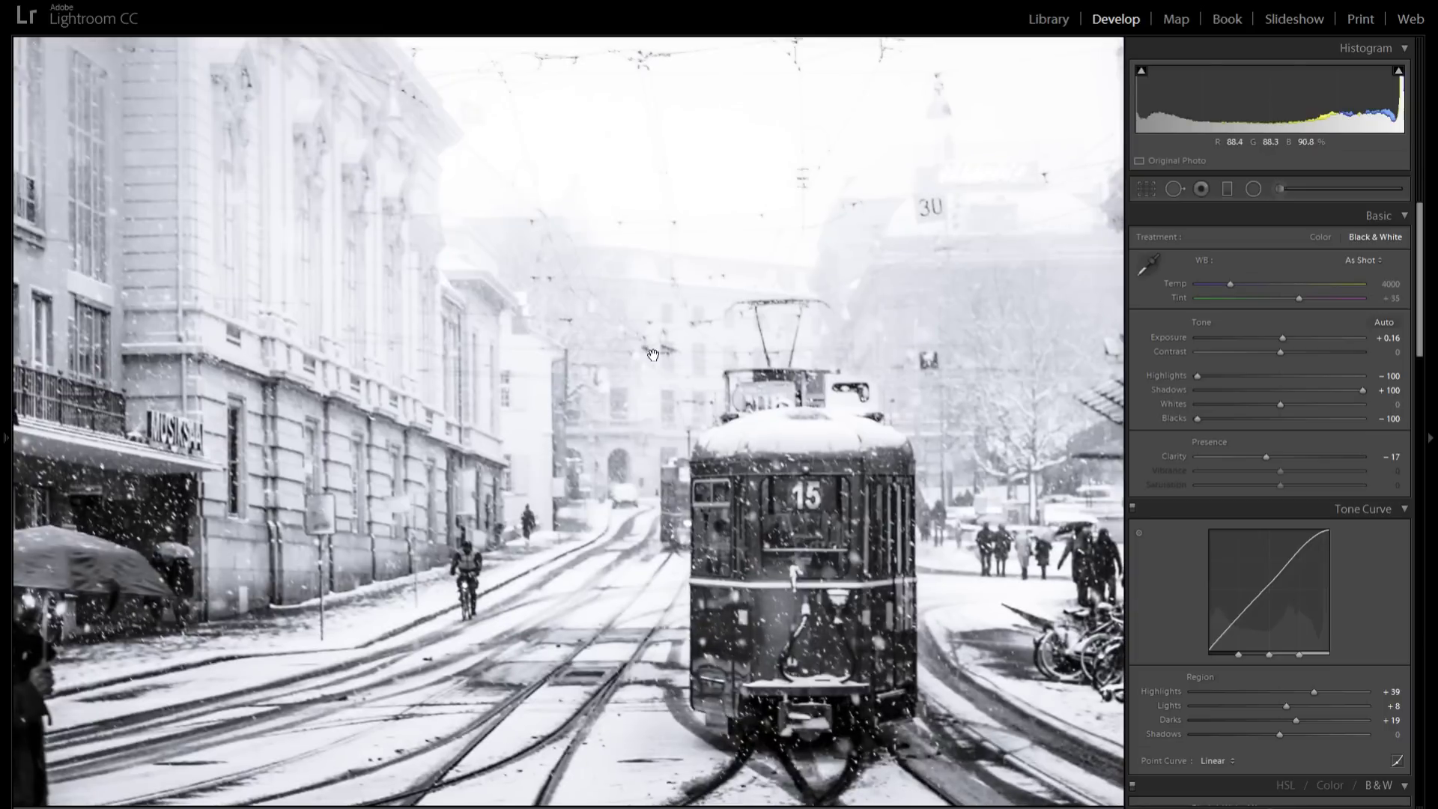
pyautogui.click(645, 405)
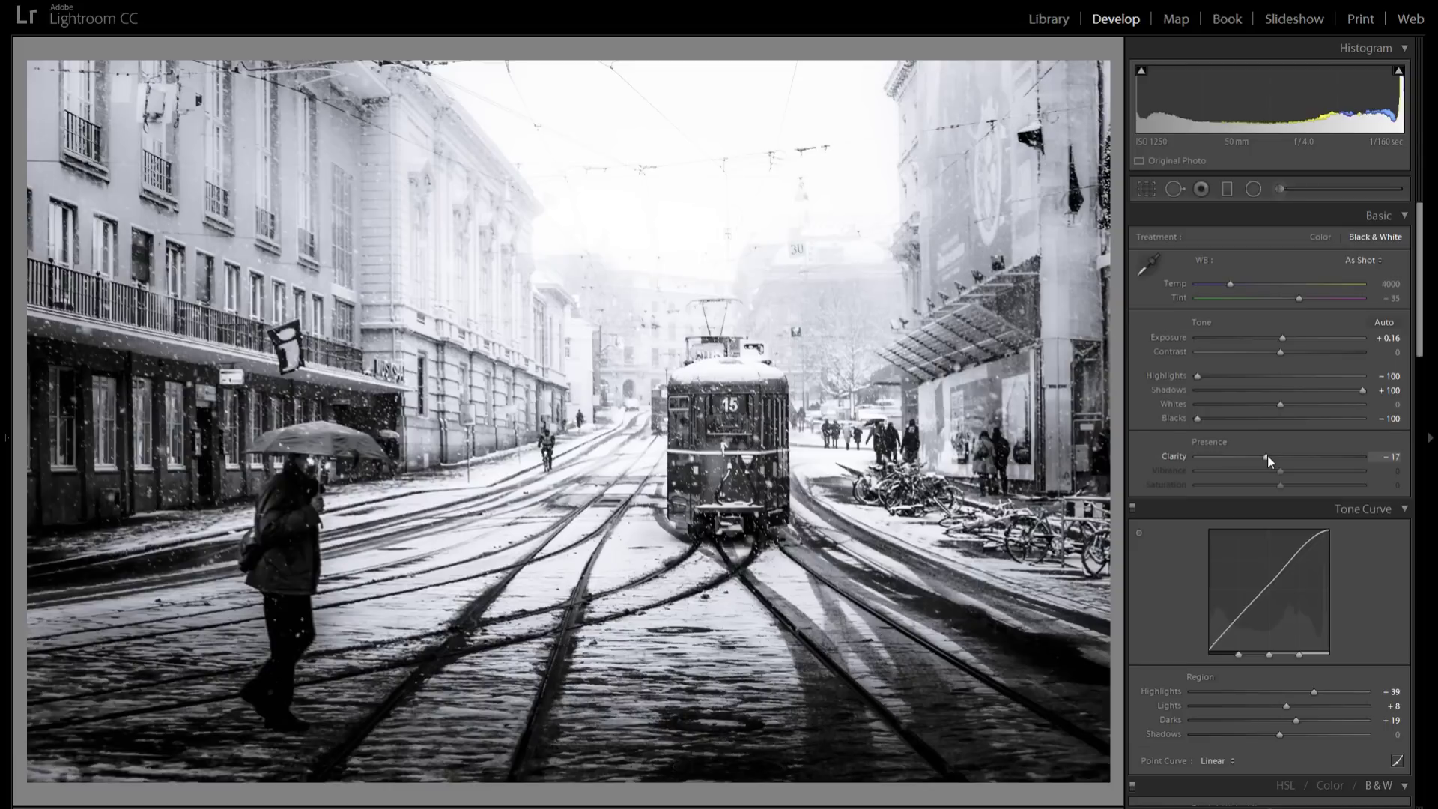
pyautogui.moveTo(1266, 455); pyautogui.dragTo(1307, 453)
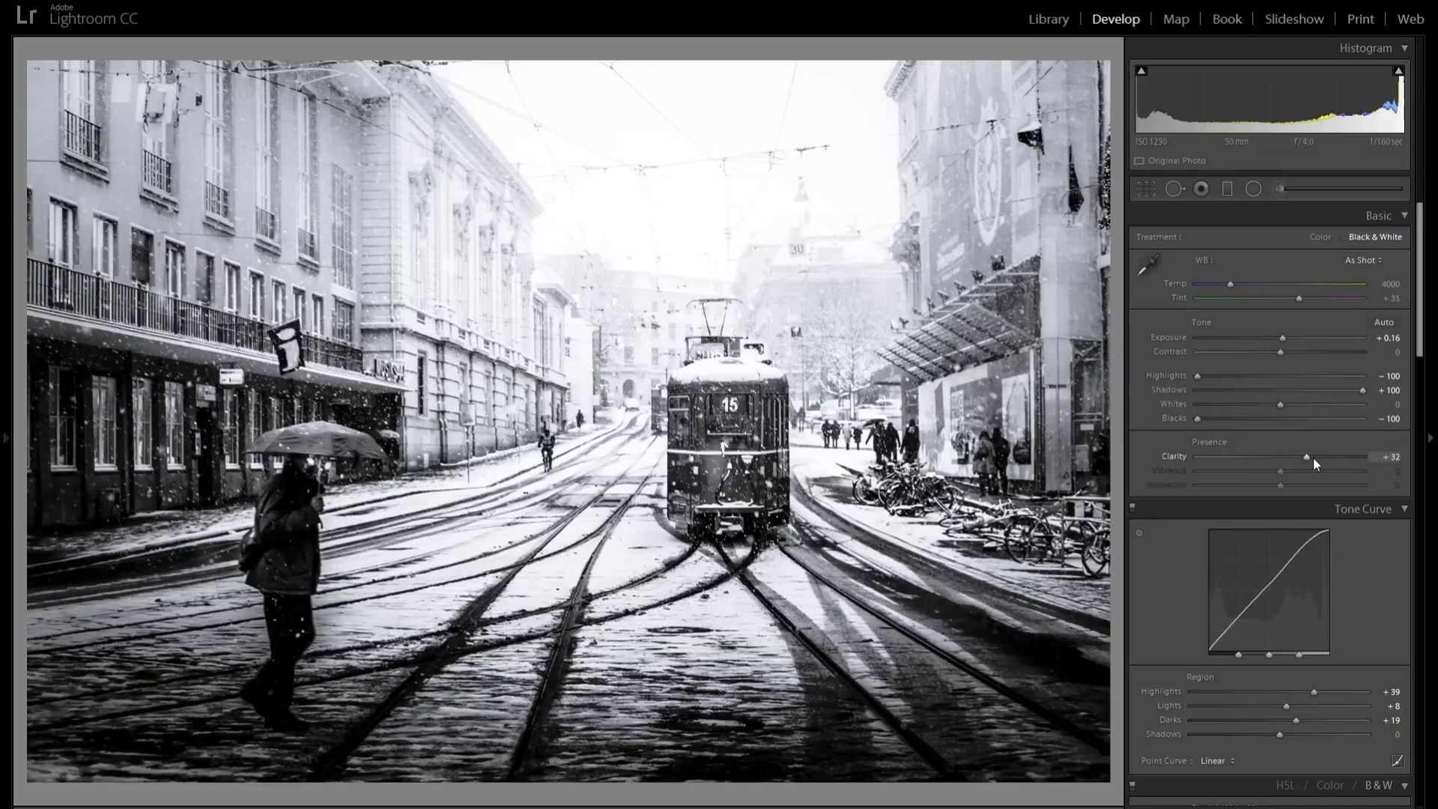
pyautogui.moveTo(1306, 456); pyautogui.dragTo(1277, 459)
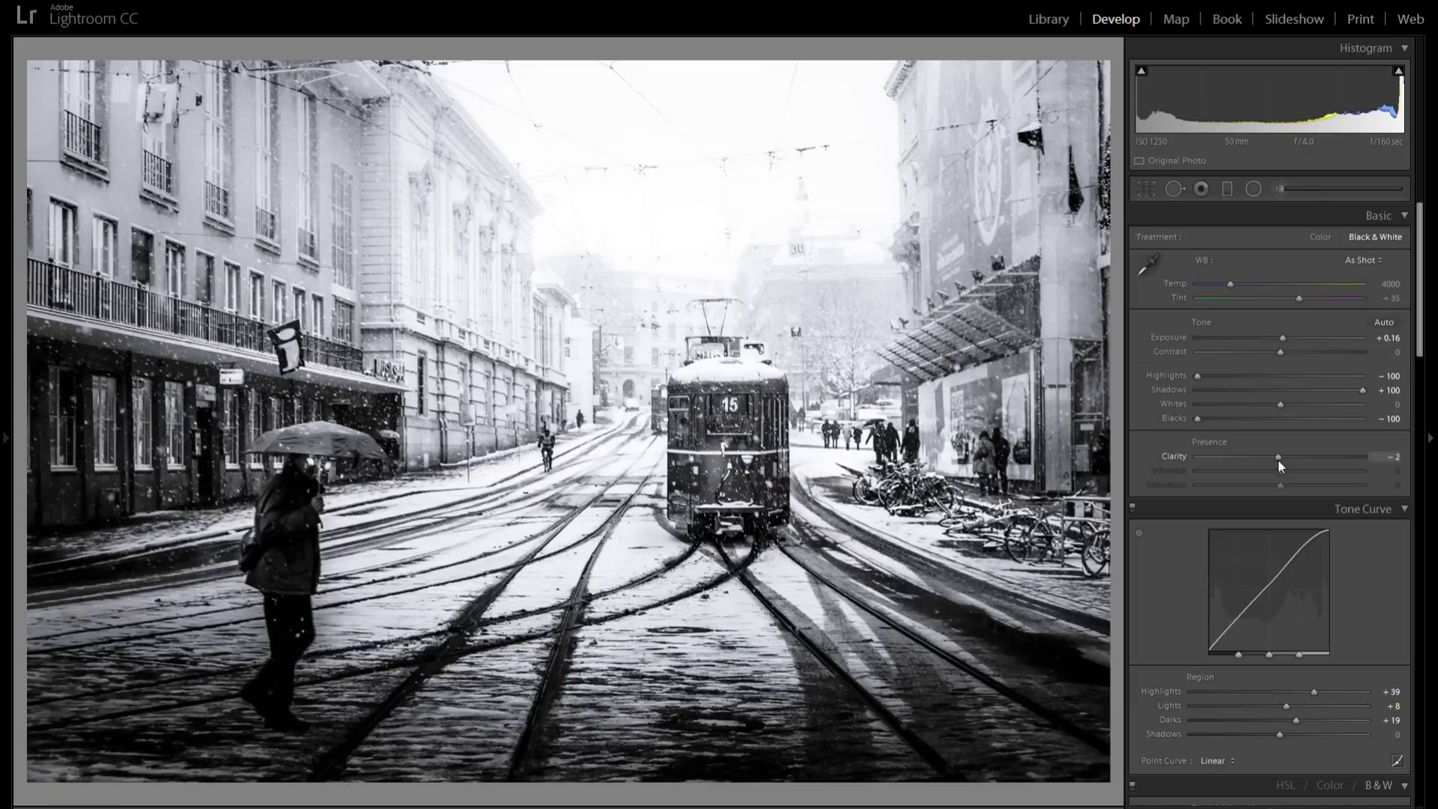
pyautogui.click(1383, 448)
pyautogui.write('100')
pyautogui.press('Return')
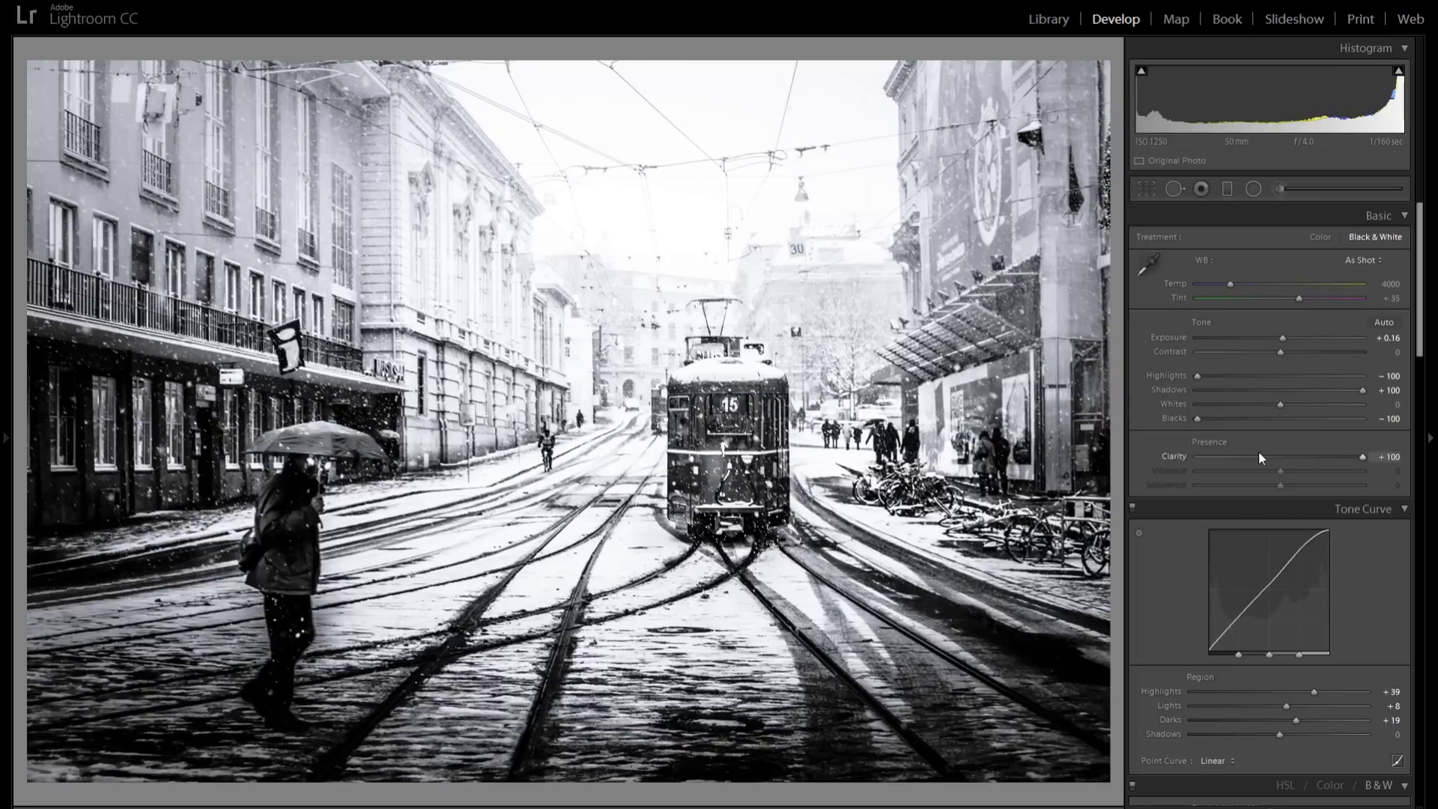
pyautogui.moveTo(1257, 456)
pyautogui.mouseDown()
pyautogui.moveTo(1180, 457)
pyautogui.moveTo(1306, 457)
pyautogui.moveTo(1270, 458)
pyautogui.mouseUp()
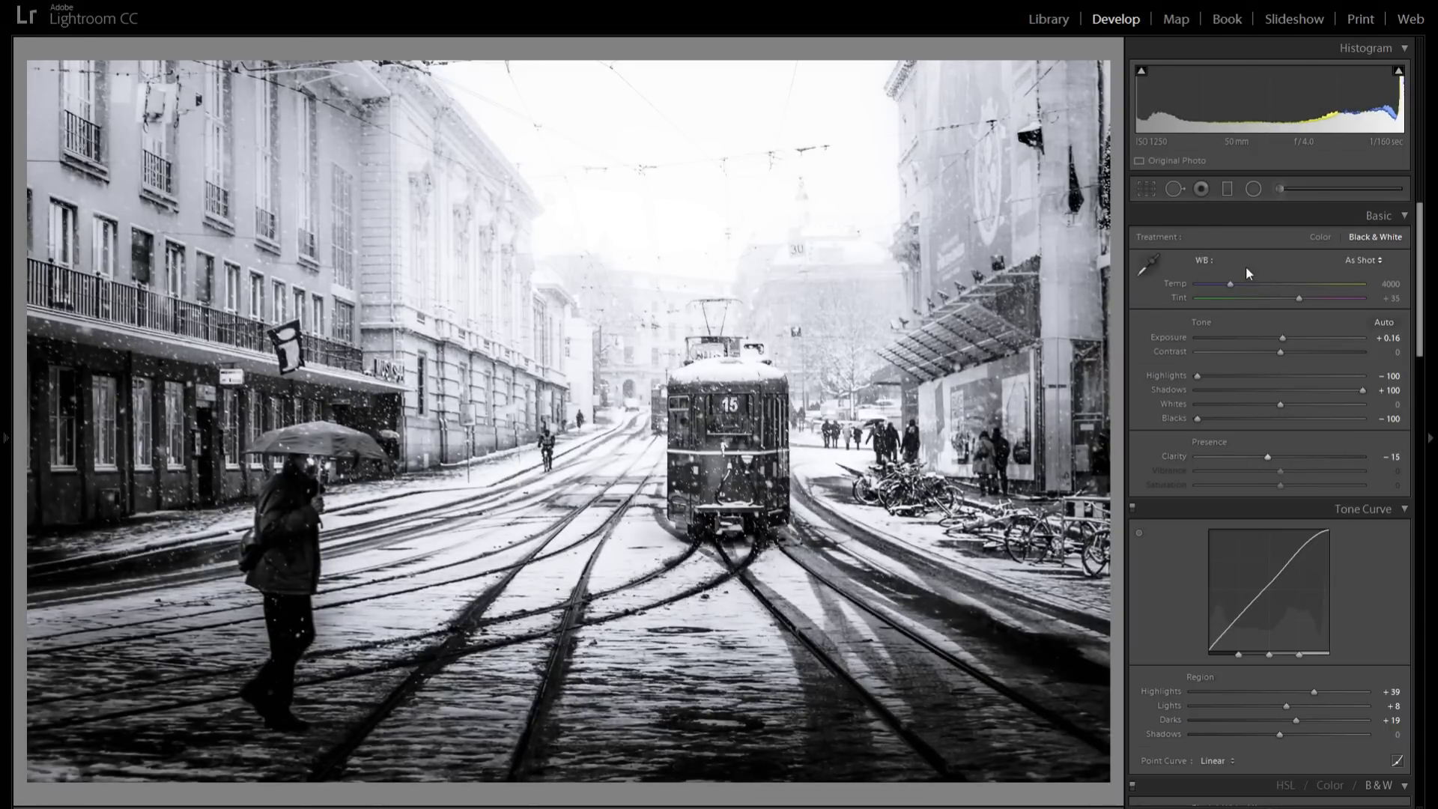
# Check the tram street photo for radial filters, and examine its facades, tram, overhead wires and bright sky up close
pyautogui.click(1255, 187)
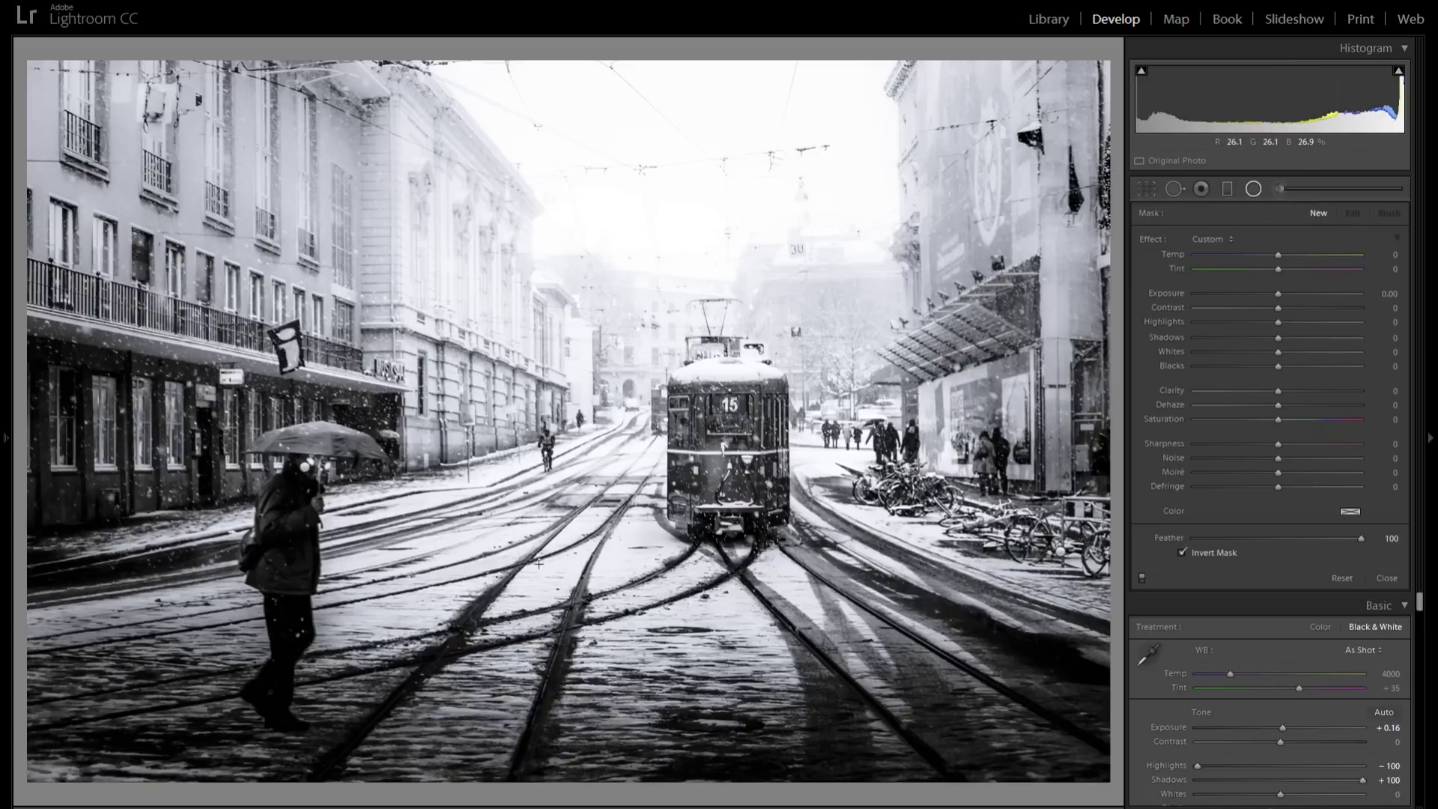
pyautogui.click(1253, 189)
pyautogui.click(584, 324)
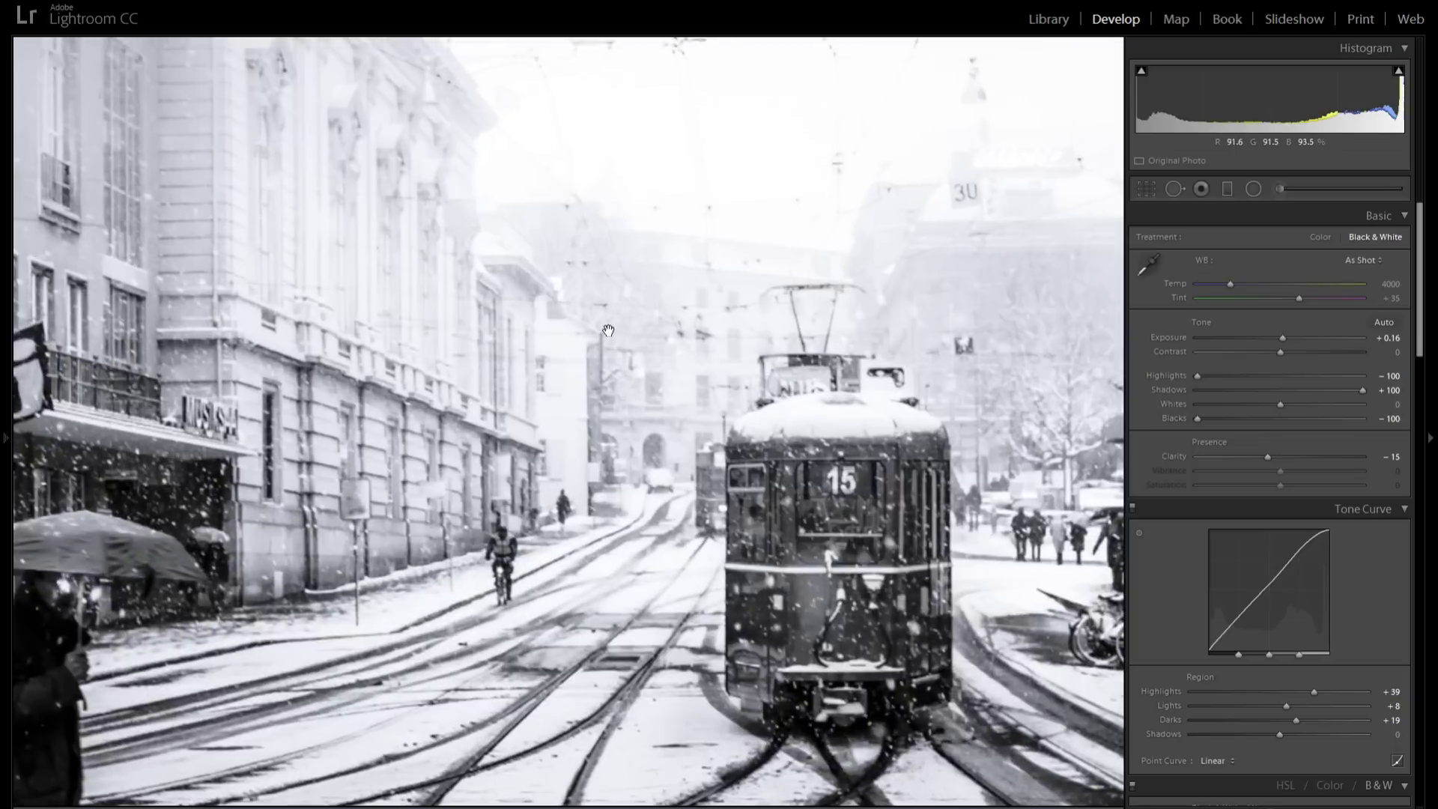
pyautogui.scroll(-5, 427, 666)
pyautogui.moveTo(427, 667); pyautogui.dragTo(627, 587)
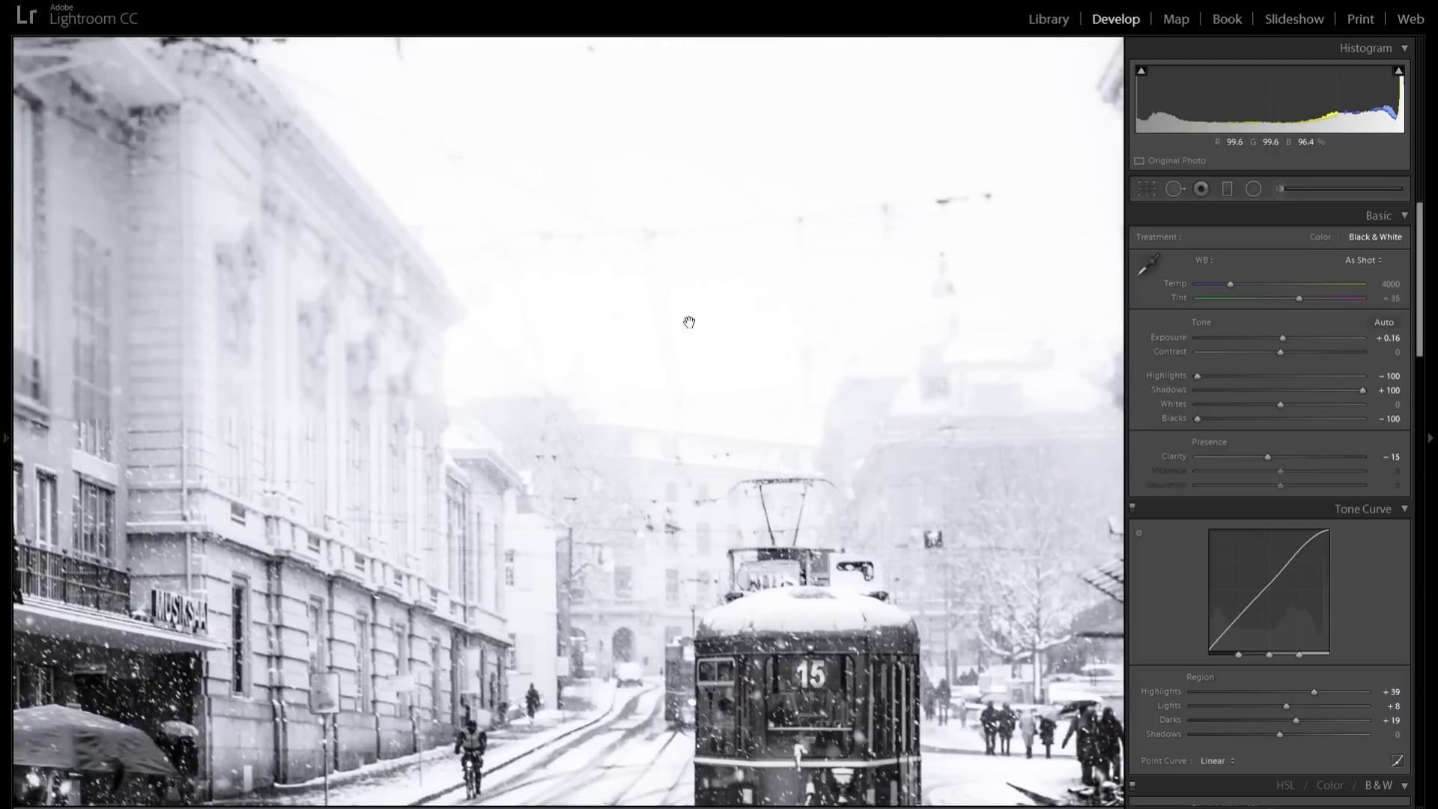
pyautogui.moveTo(660, 330); pyautogui.dragTo(682, 520)
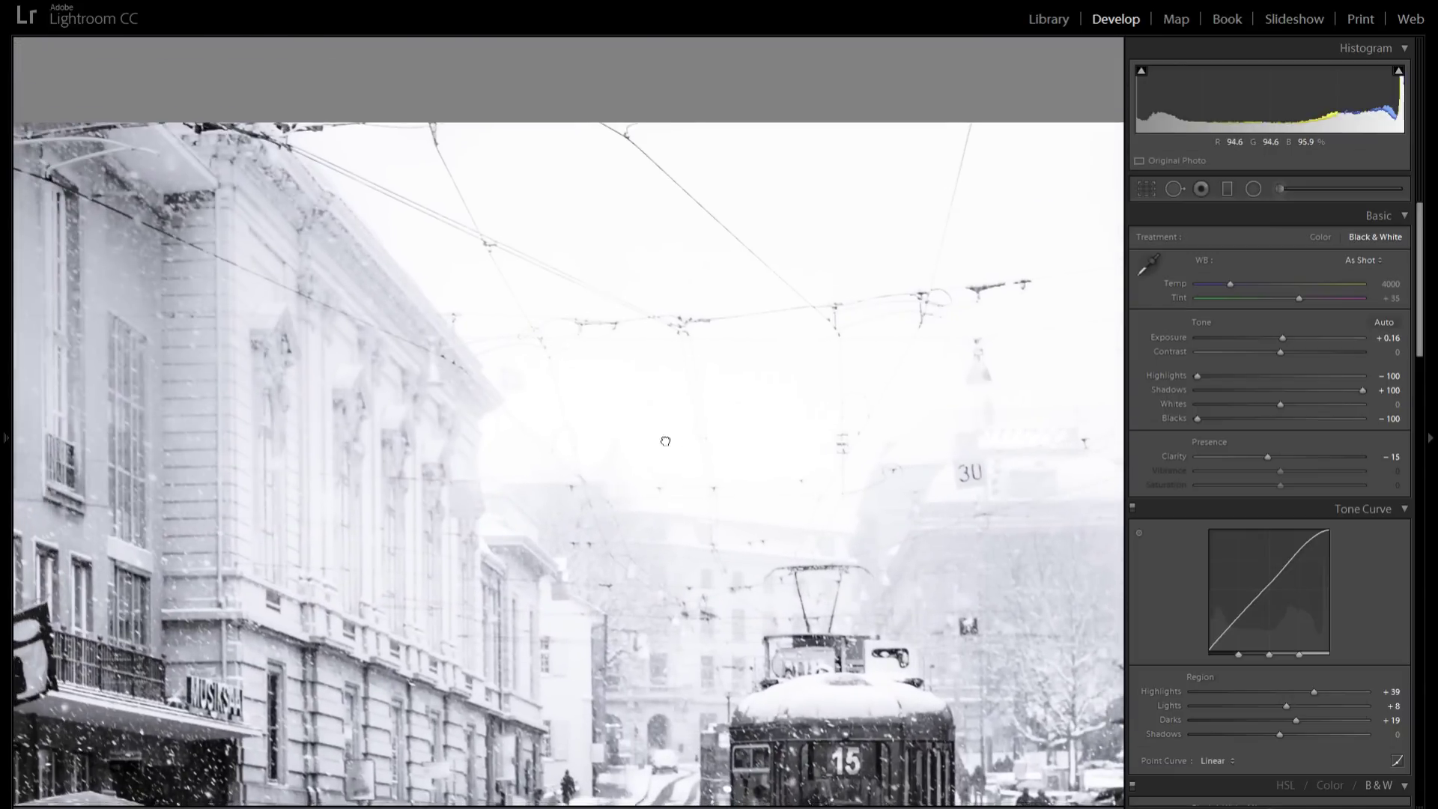
pyautogui.click(682, 524)
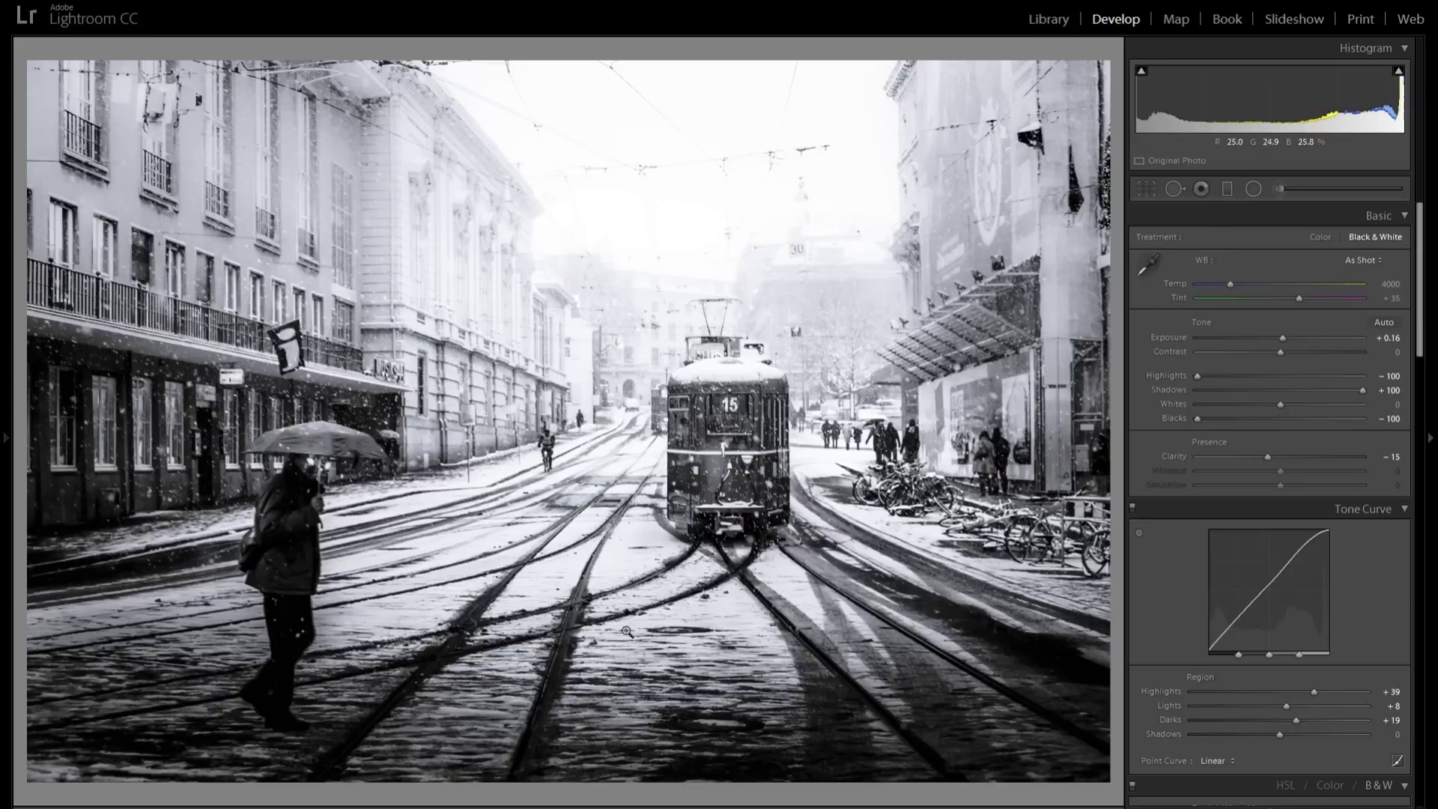
pyautogui.click(429, 721)
pyautogui.click(583, 479)
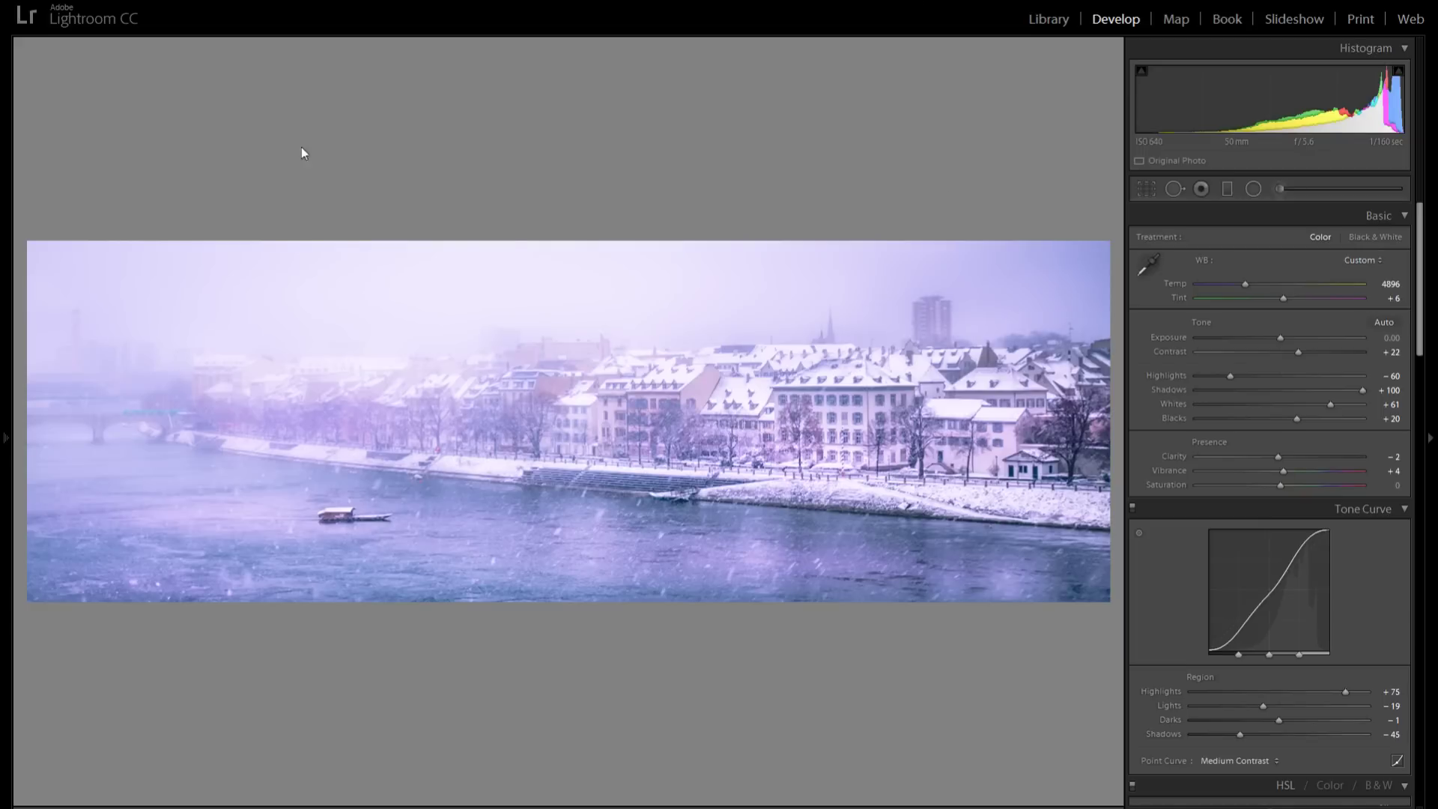
# Examine the snowy riverside panorama up close from the houses across to the foggy bridge and boat, and return to the full view
pyautogui.click(902, 397)
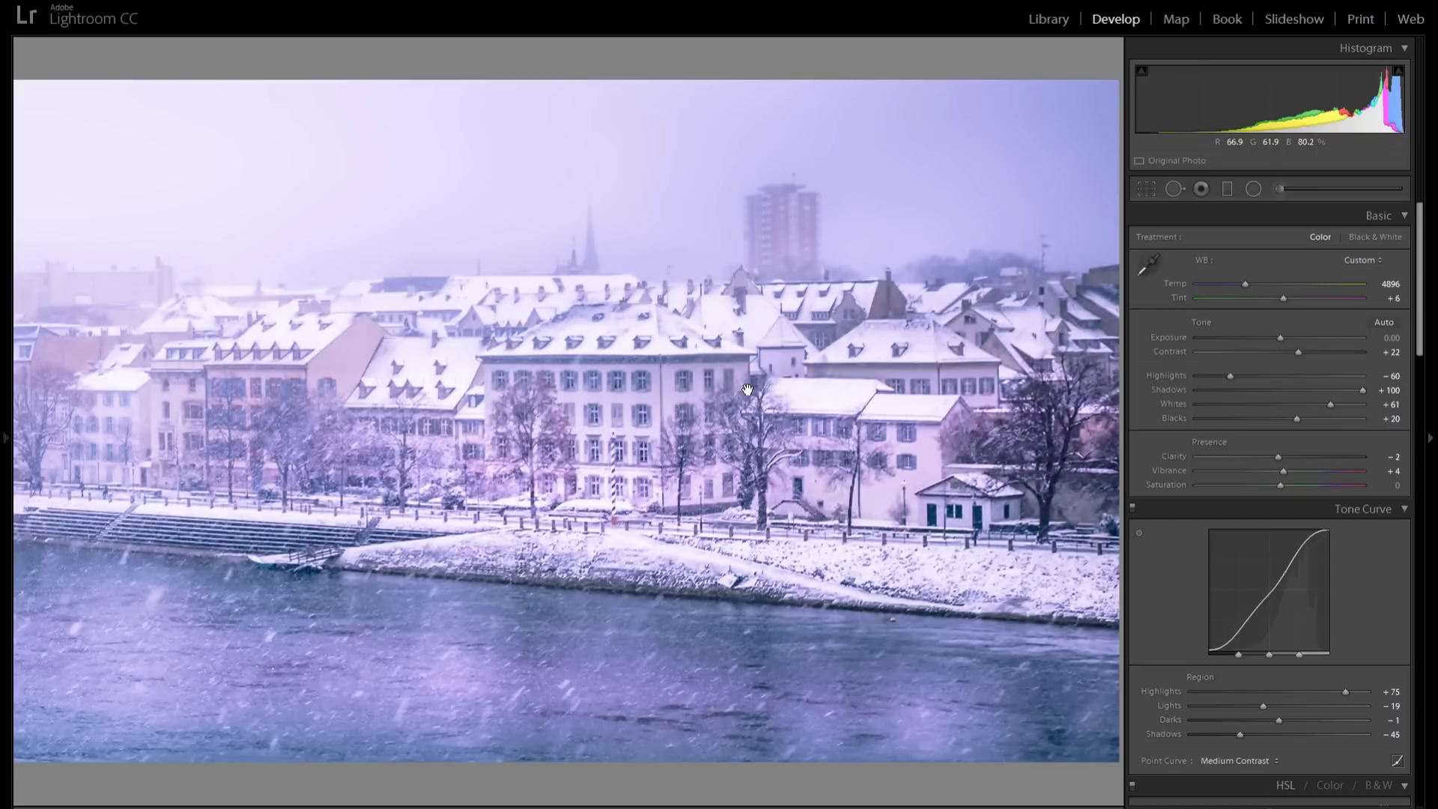
pyautogui.moveTo(545, 438); pyautogui.dragTo(898, 446)
pyautogui.moveTo(479, 463); pyautogui.dragTo(771, 427)
pyautogui.moveTo(512, 414); pyautogui.dragTo(784, 420)
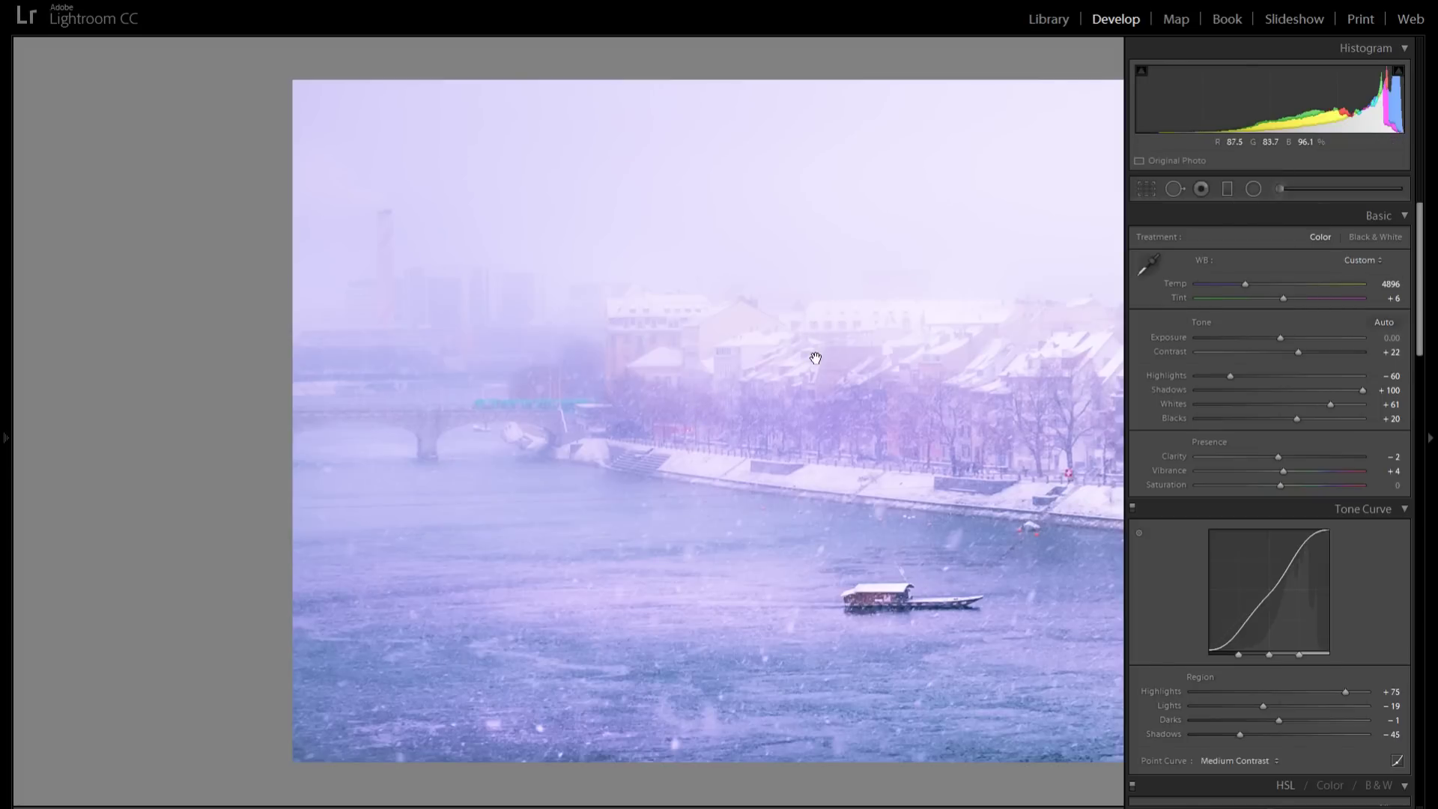
pyautogui.moveTo(828, 362); pyautogui.dragTo(497, 432)
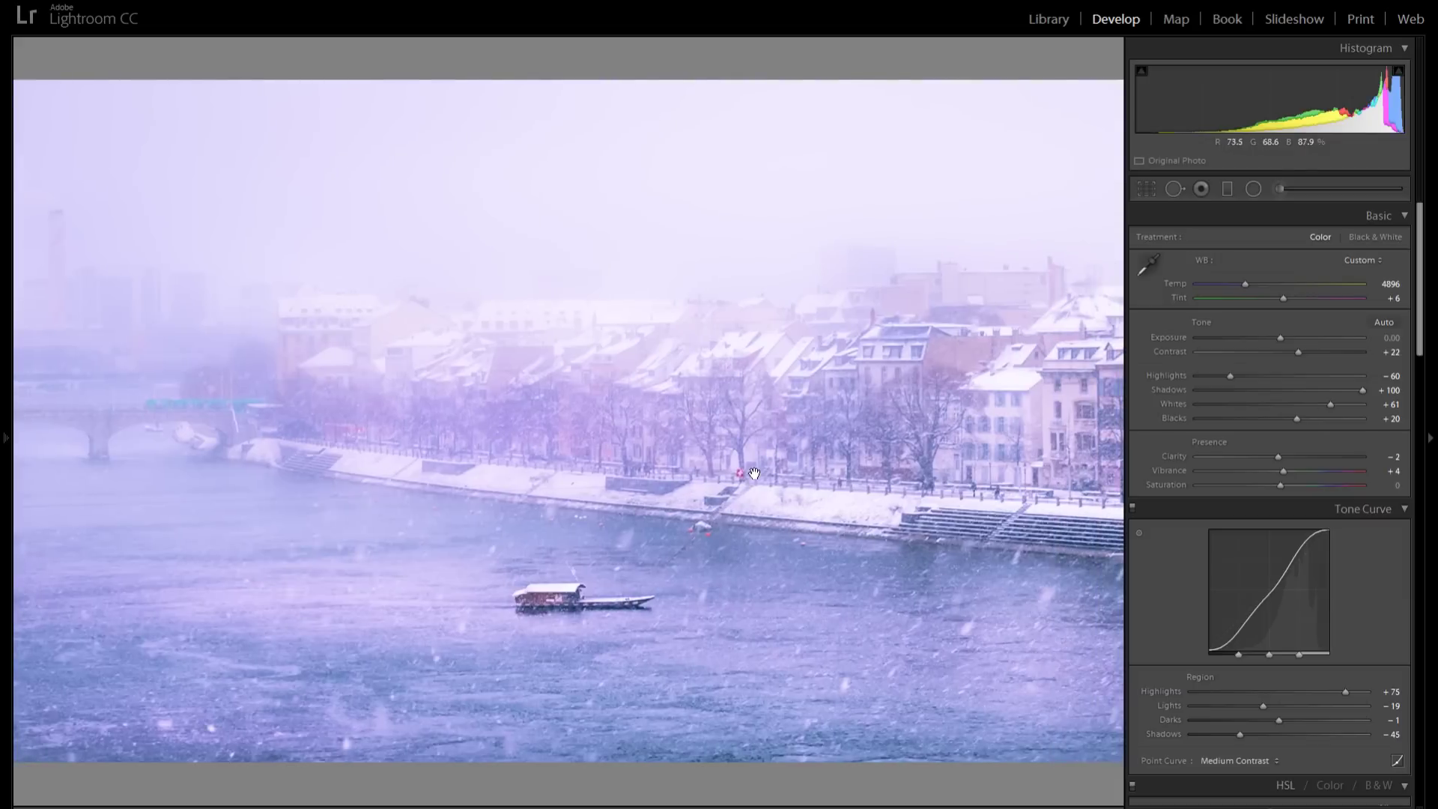
pyautogui.moveTo(752, 476); pyautogui.dragTo(391, 509)
pyautogui.click(526, 492)
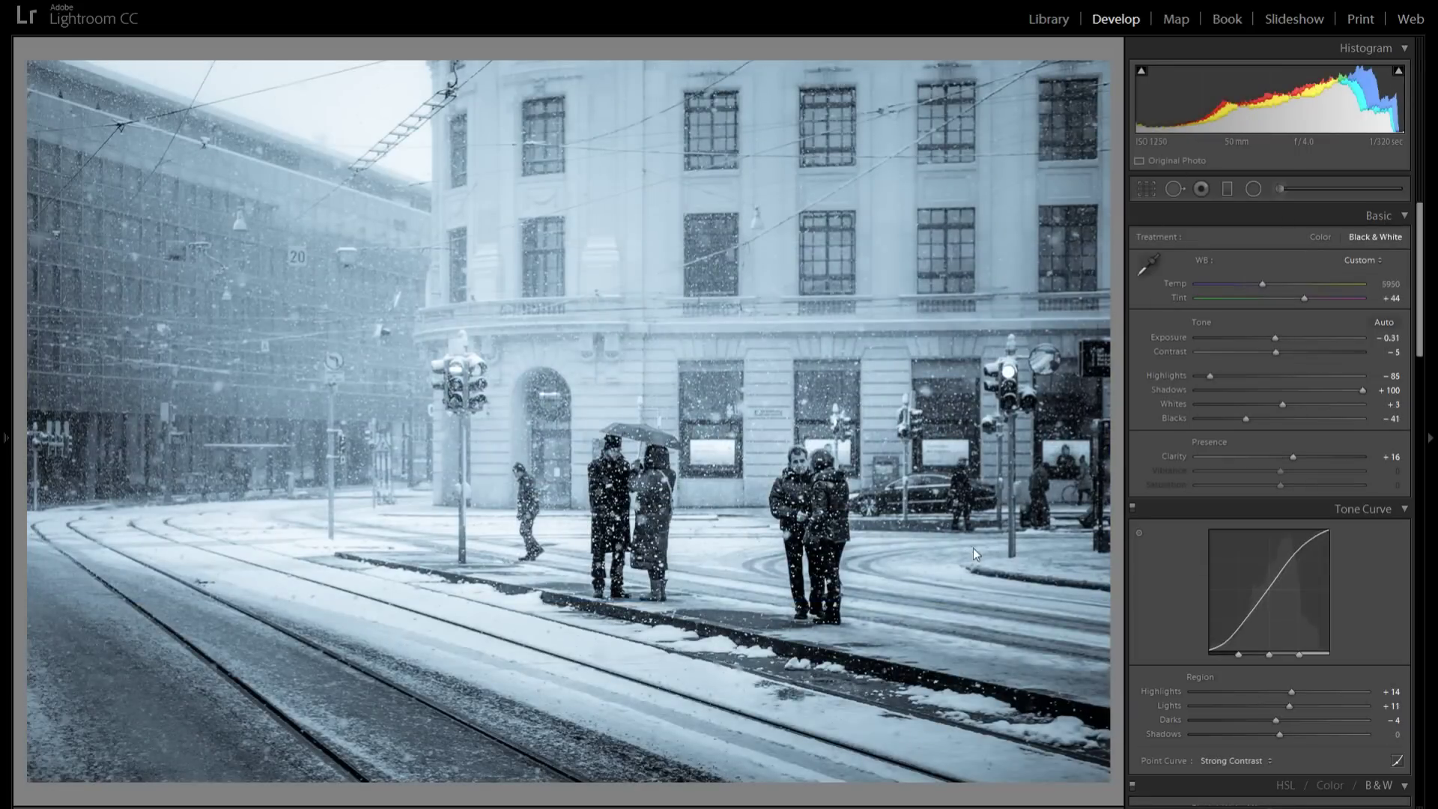
# Examine the falling snow, pedestrians and traffic lights up close in the blue-toned snowy street photo
pyautogui.click(837, 558)
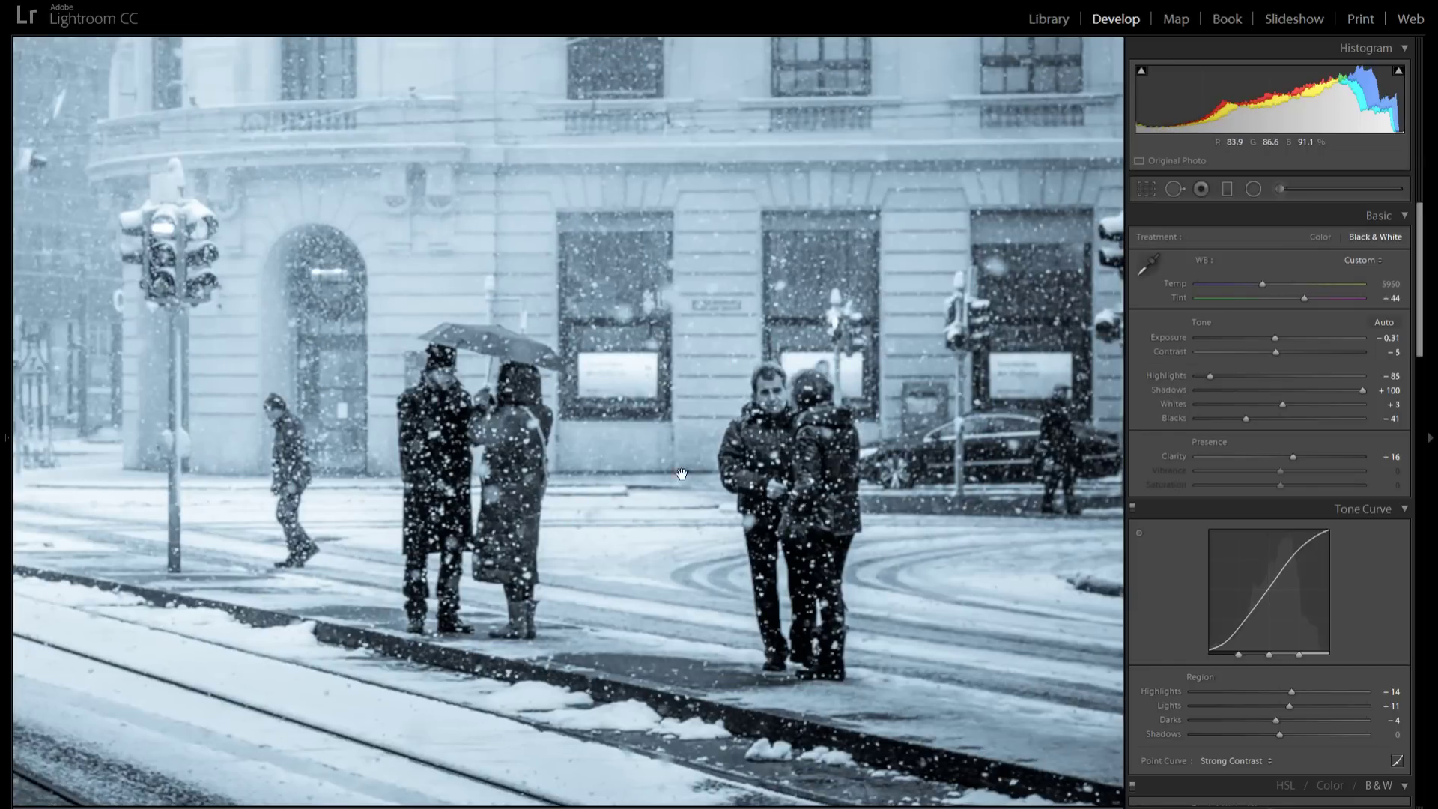
pyautogui.moveTo(528, 432); pyautogui.dragTo(1132, 605)
pyautogui.moveTo(732, 545); pyautogui.dragTo(770, 567)
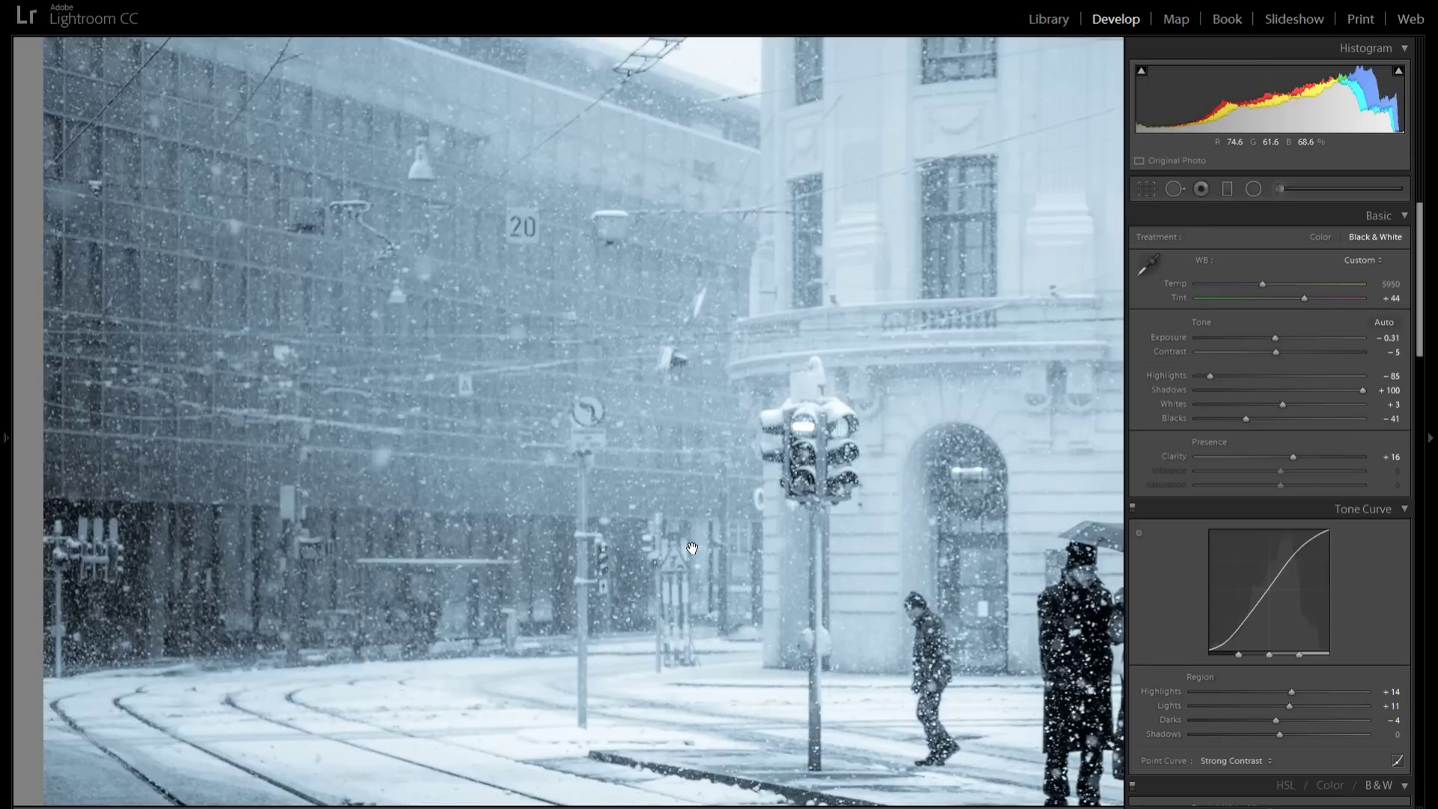
pyautogui.click(832, 620)
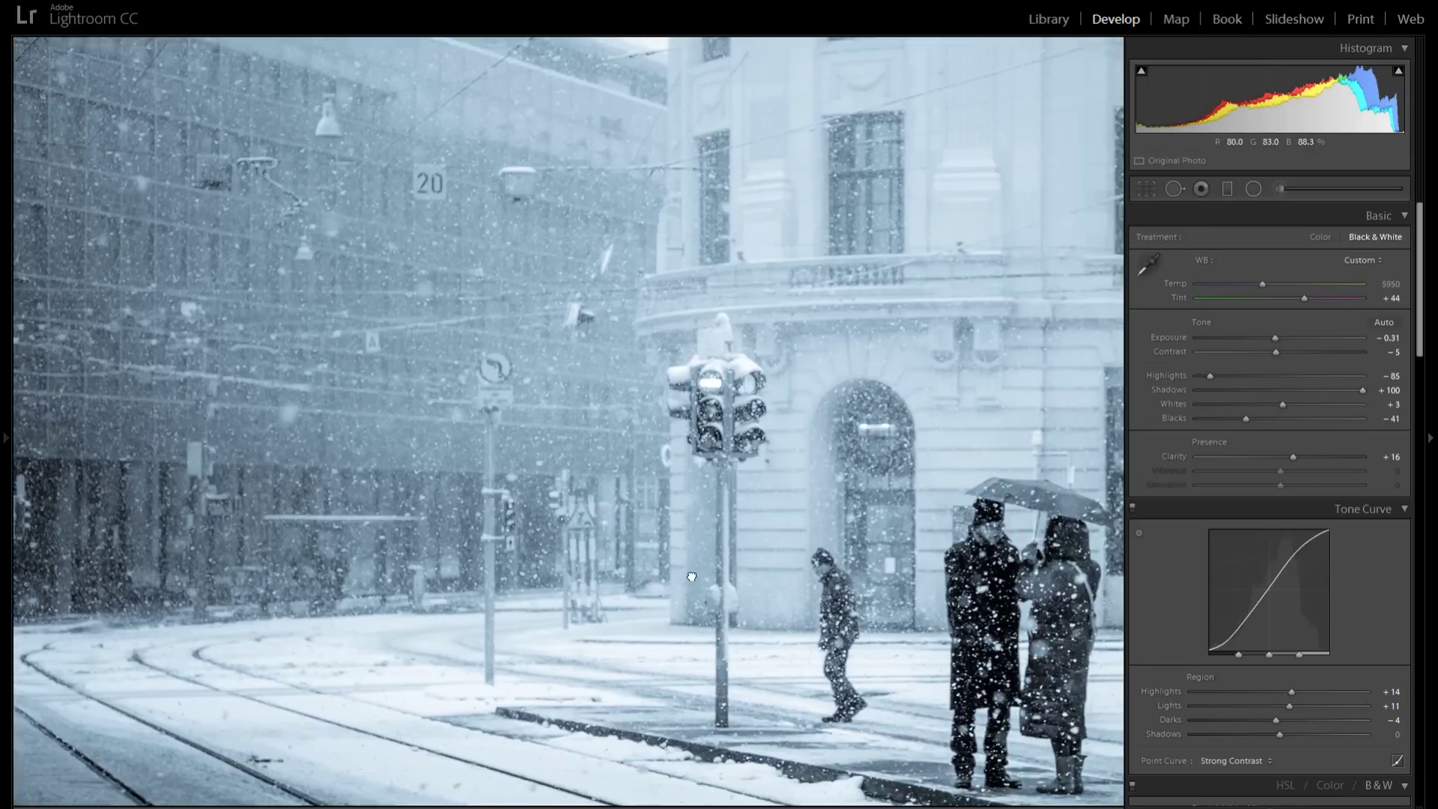